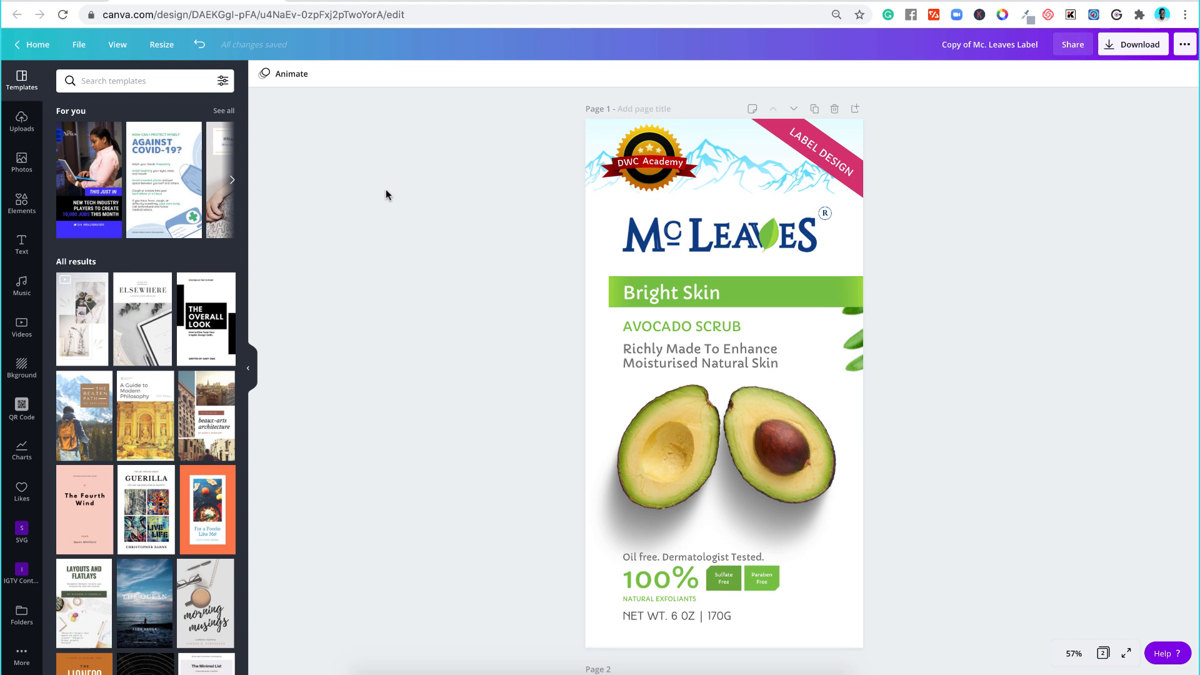
Step: Check the label's custom dimensions in the resize options without changing them
left_click(159, 45)
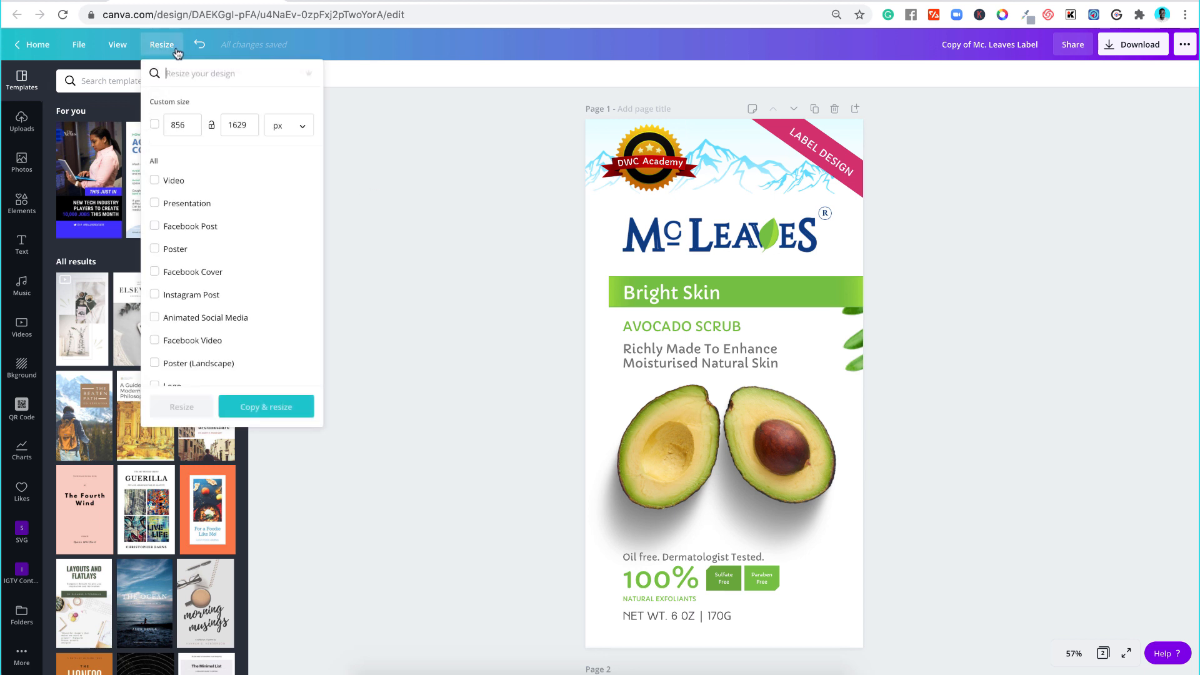
left_click(181, 125)
left_click(430, 287)
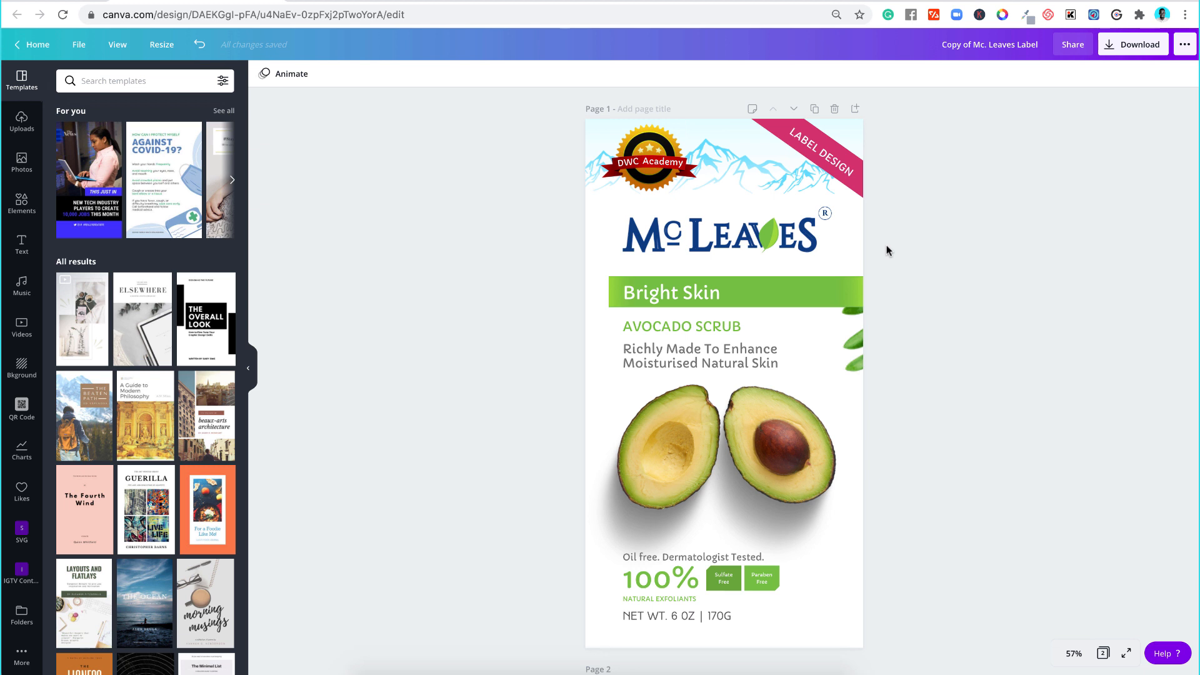
Step: Review the Design Structure page and the finished McLeaves label, including its logo
scroll(888, 250, "down", 9)
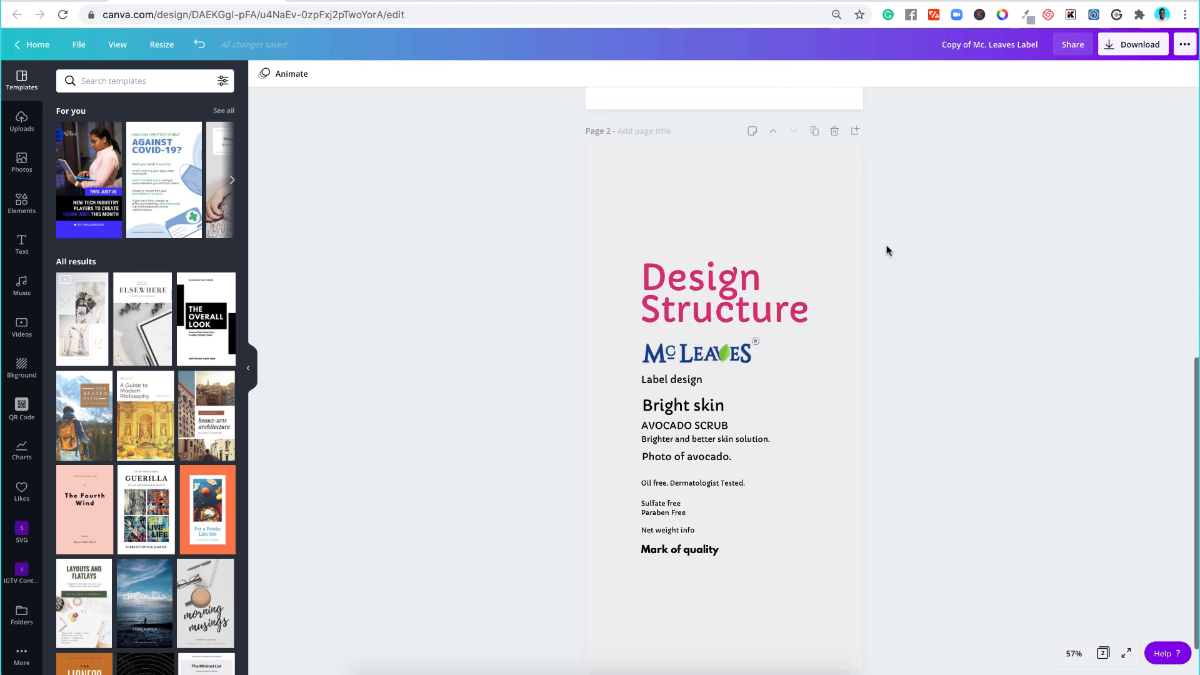
scroll(888, 250, "down", 2)
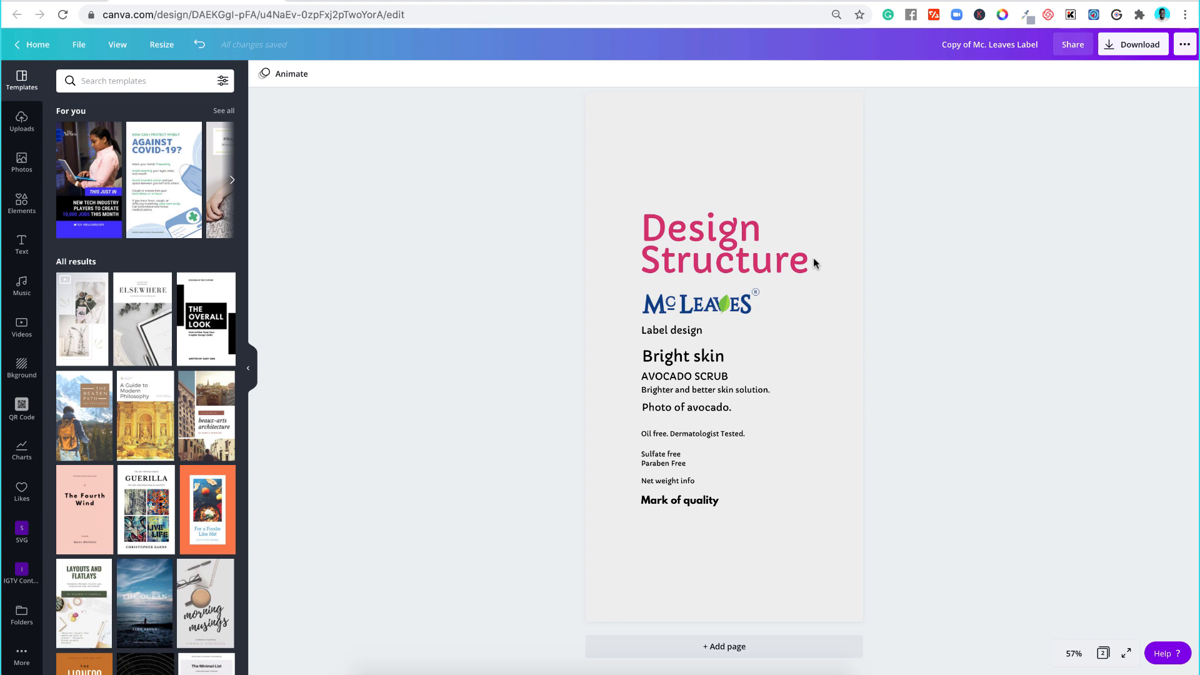
scroll(813, 258, "up", 10)
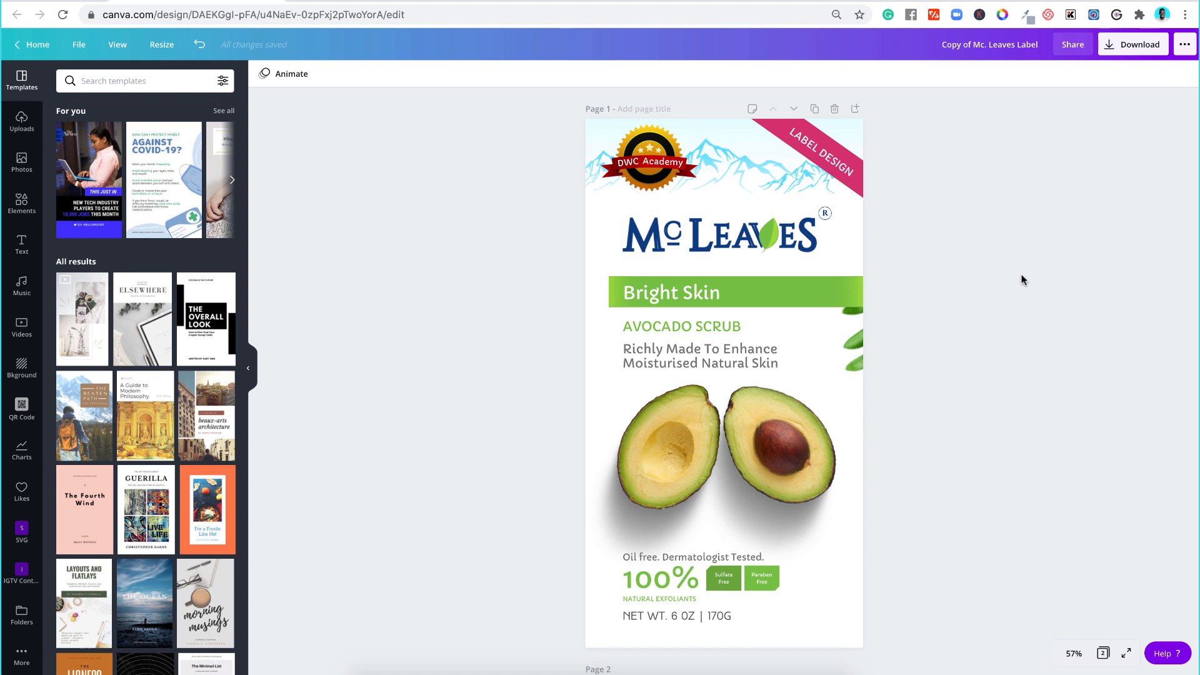
left_click(731, 239)
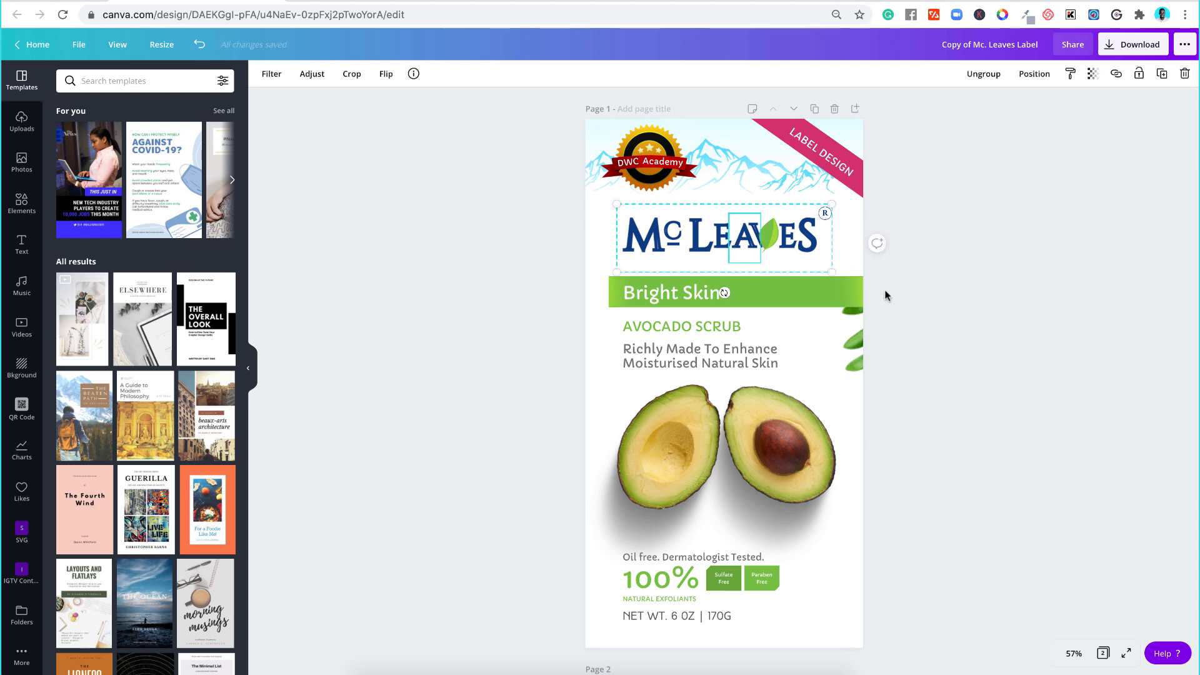
scroll(885, 291, "down", 1)
scroll(884, 290, "down", 3)
scroll(884, 290, "up", 3)
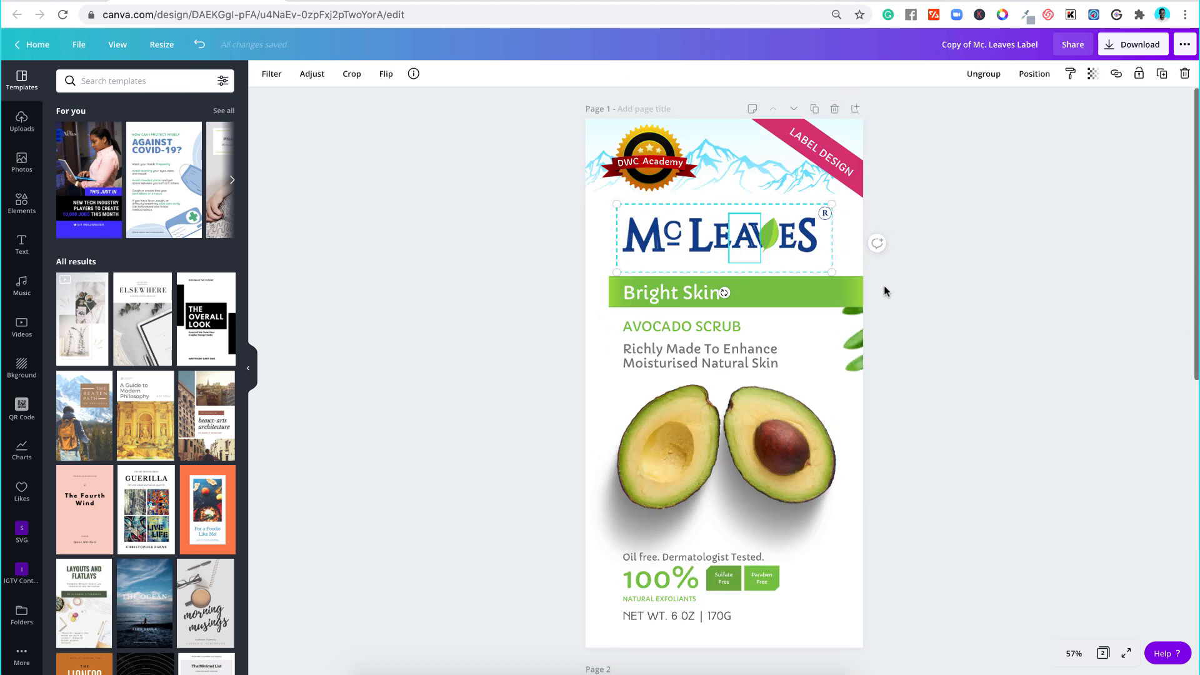
Step: Add a blank page after the finished label and move it ahead of the label as the first page
left_click(851, 113)
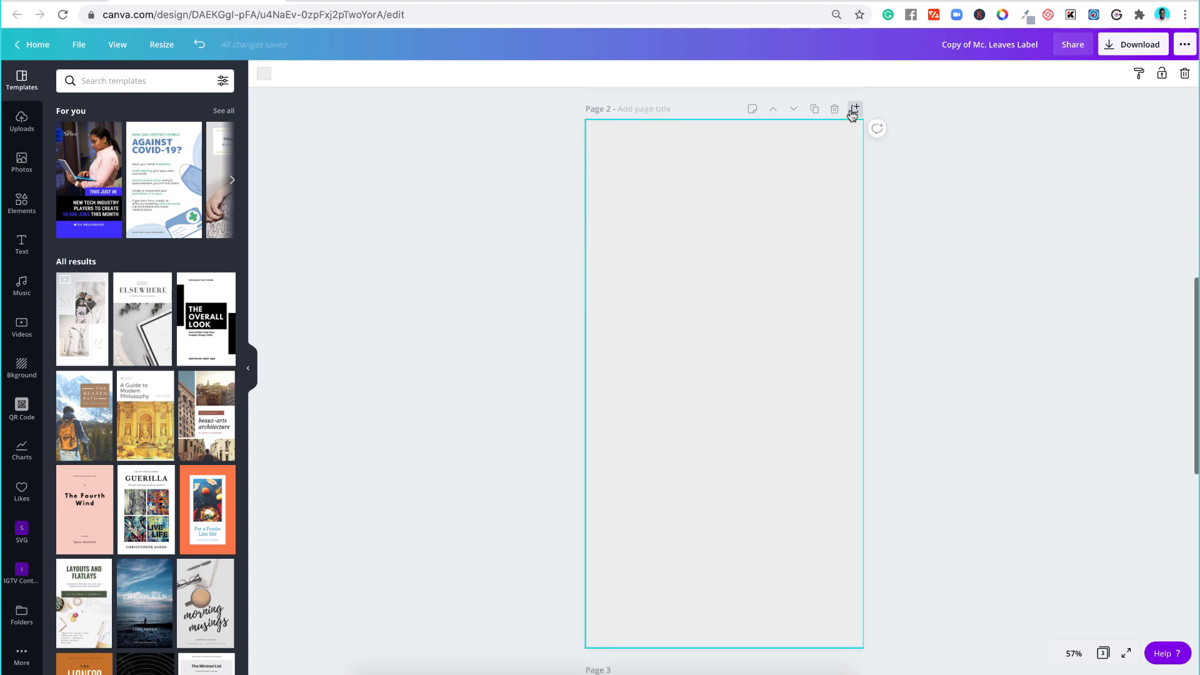
left_click(773, 109)
Step: Set the blank first page's background colour to white
scroll(763, 534, "down", 15)
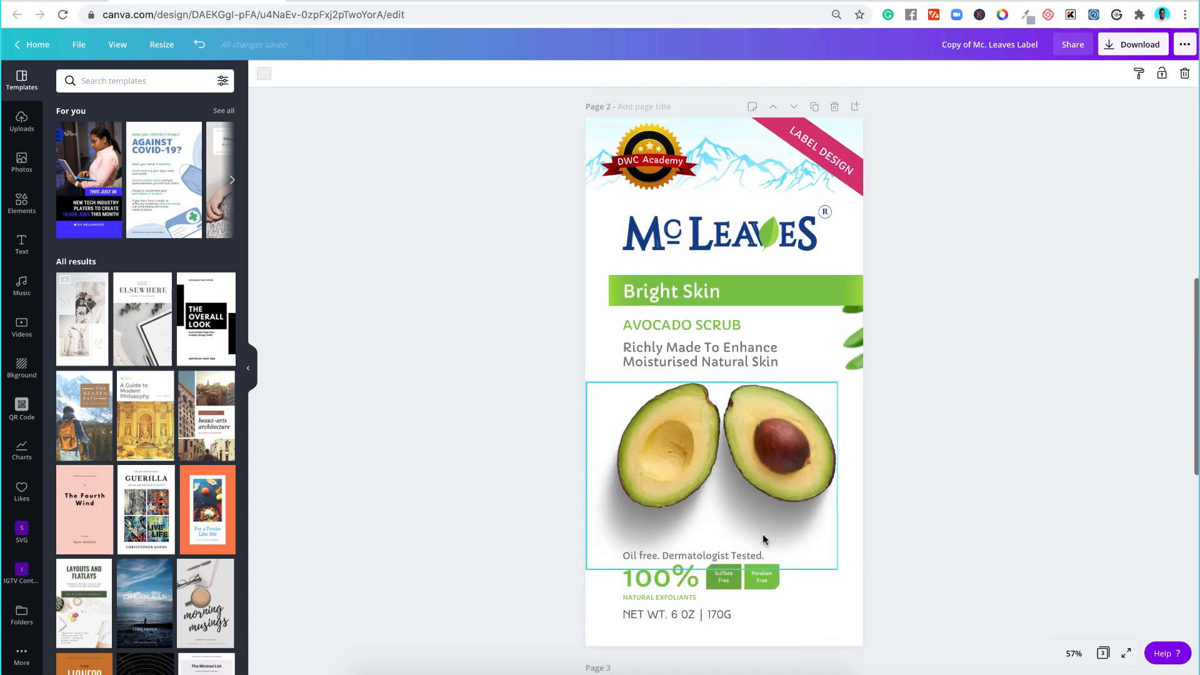
scroll(763, 534, "down", 3)
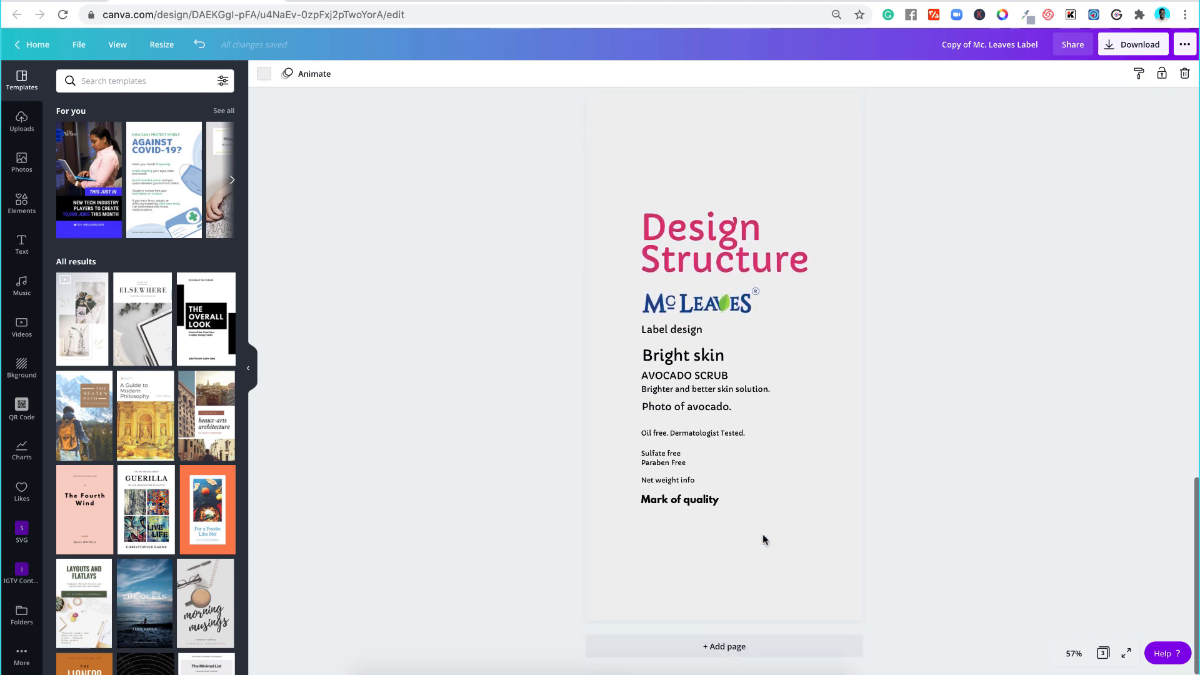
scroll(762, 534, "up", 14)
scroll(763, 534, "up", 4)
scroll(763, 534, "down", 8)
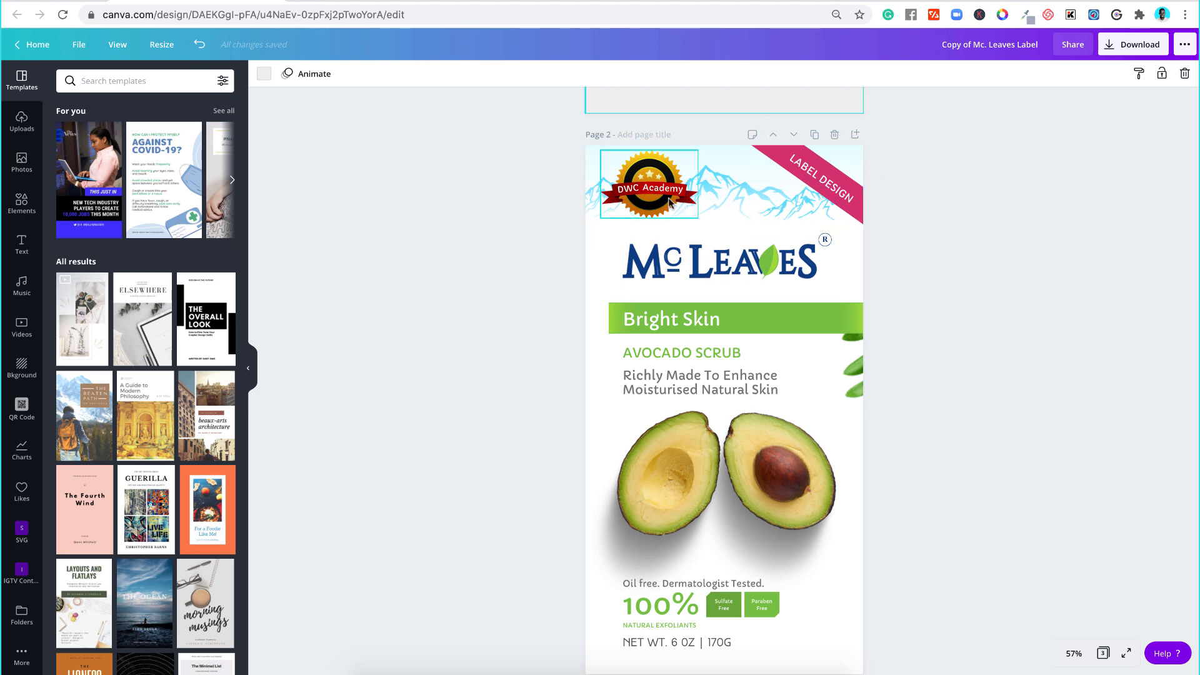
scroll(657, 173, "up", 5)
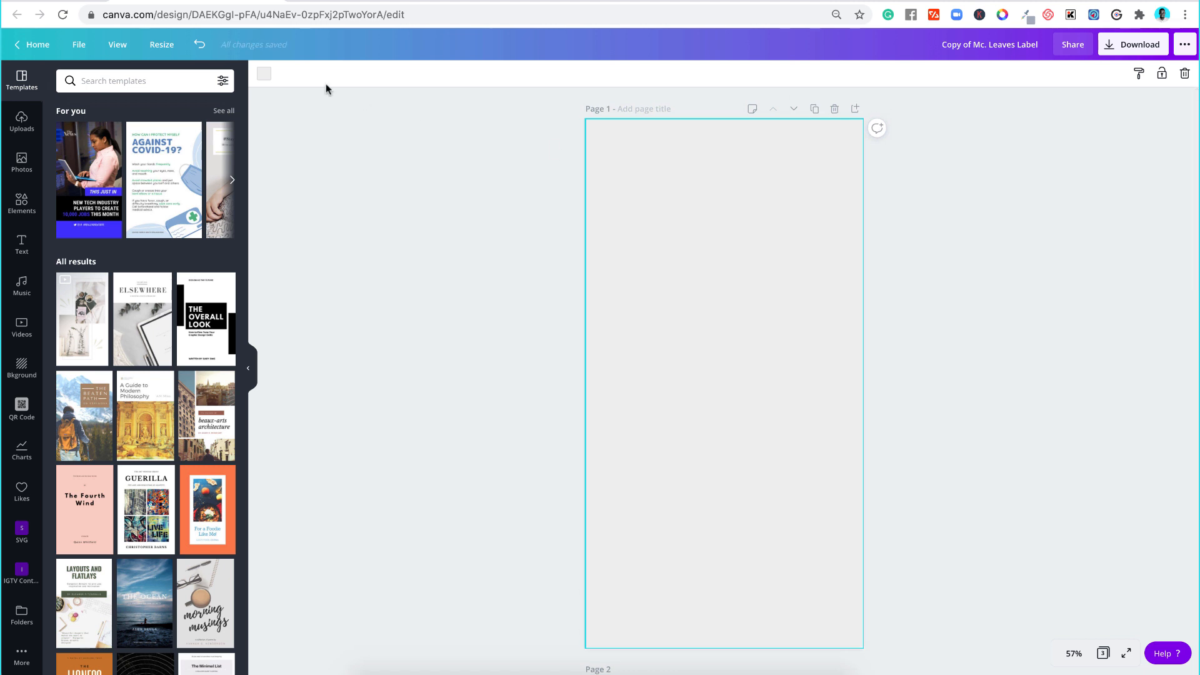
left_click(264, 74)
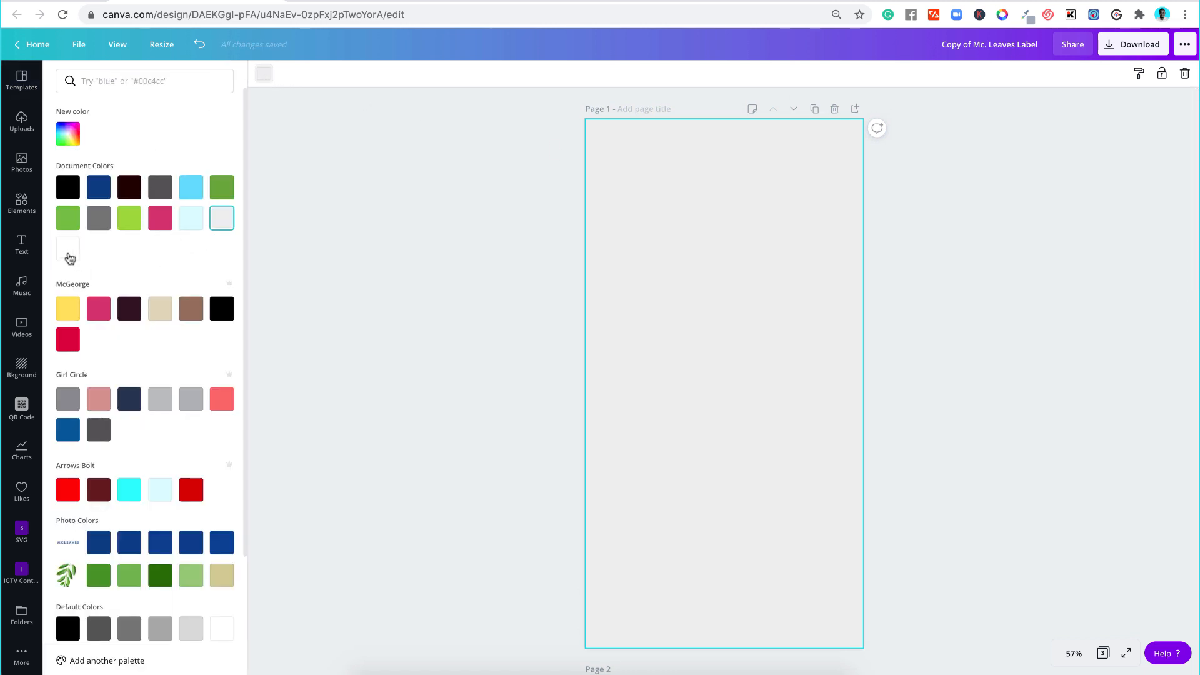
left_click(68, 249)
left_click(379, 267)
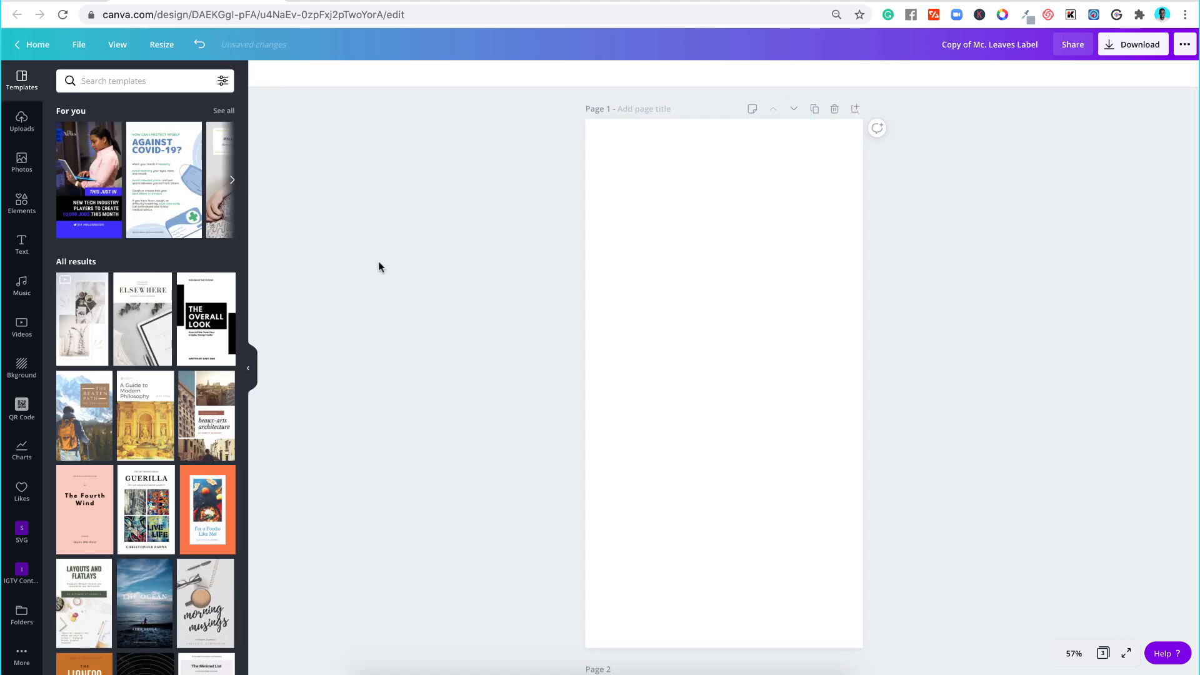
Step: Search the elements for "mountain" and place the black line-art mountain range near the top of the blank page
left_click(21, 202)
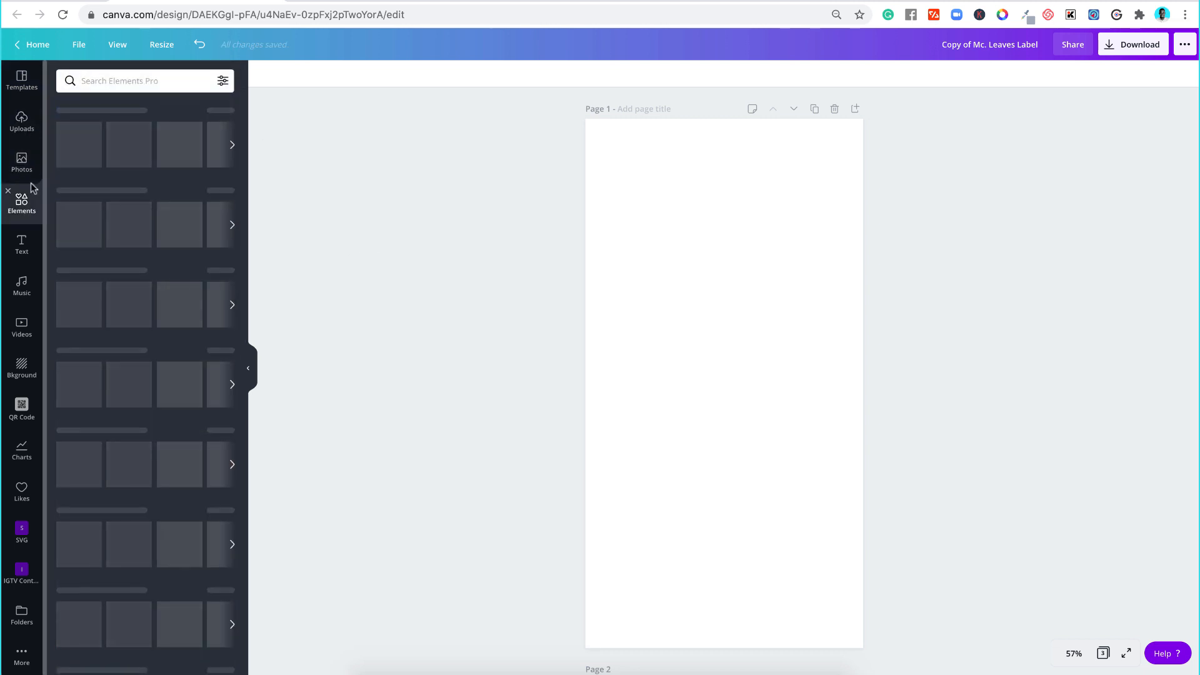
left_click(135, 81)
type("mountain")
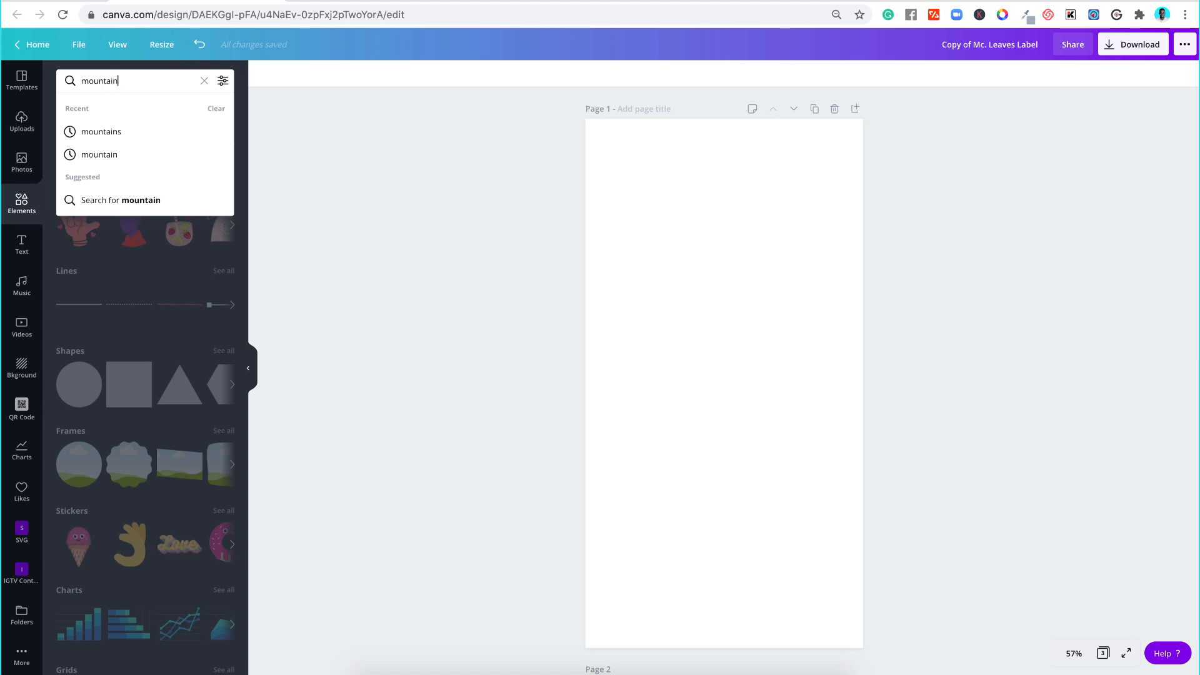
key("Return")
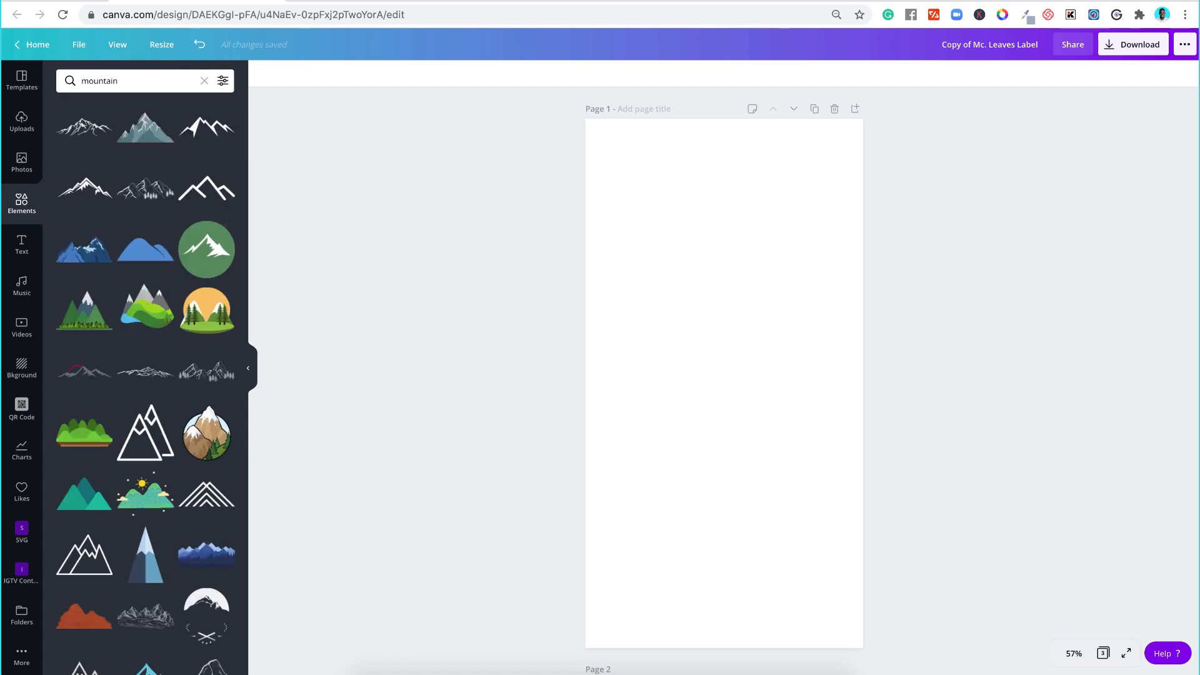
left_click(81, 133)
left_click_drag(717, 386, 715, 151)
Step: Enlarge the mountain graphic and flank it with smaller overlapping duplicates at the page's left and right edges
scroll(675, 391, "down", 5)
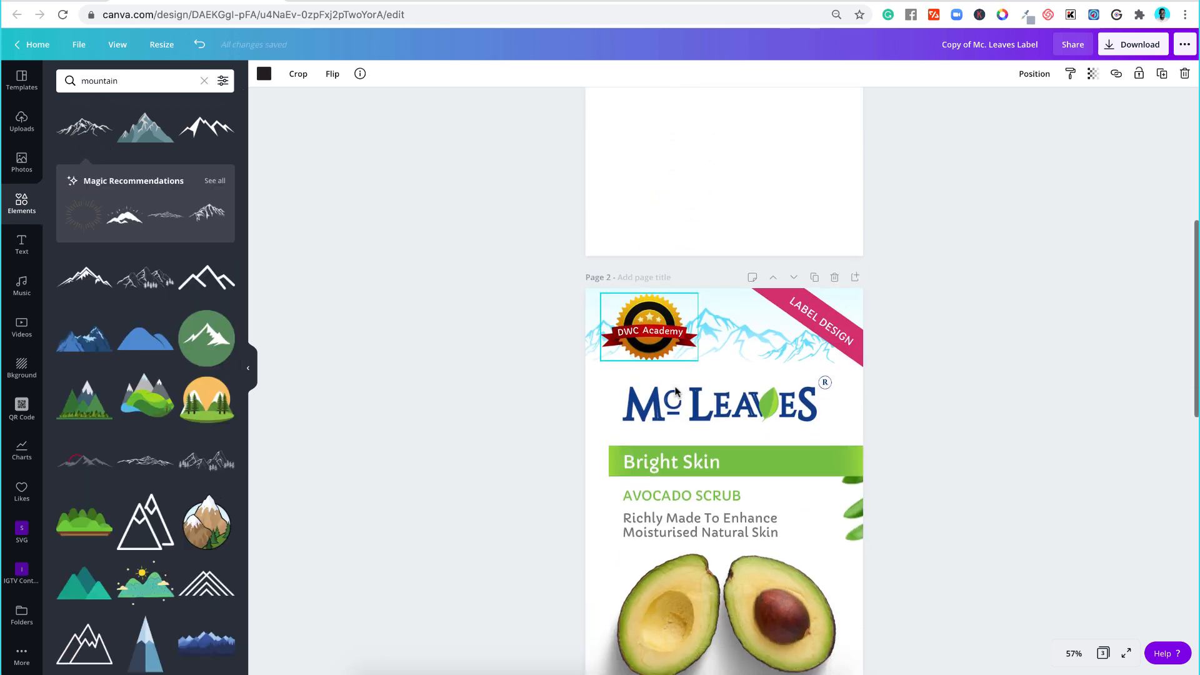
scroll(677, 390, "up", 5)
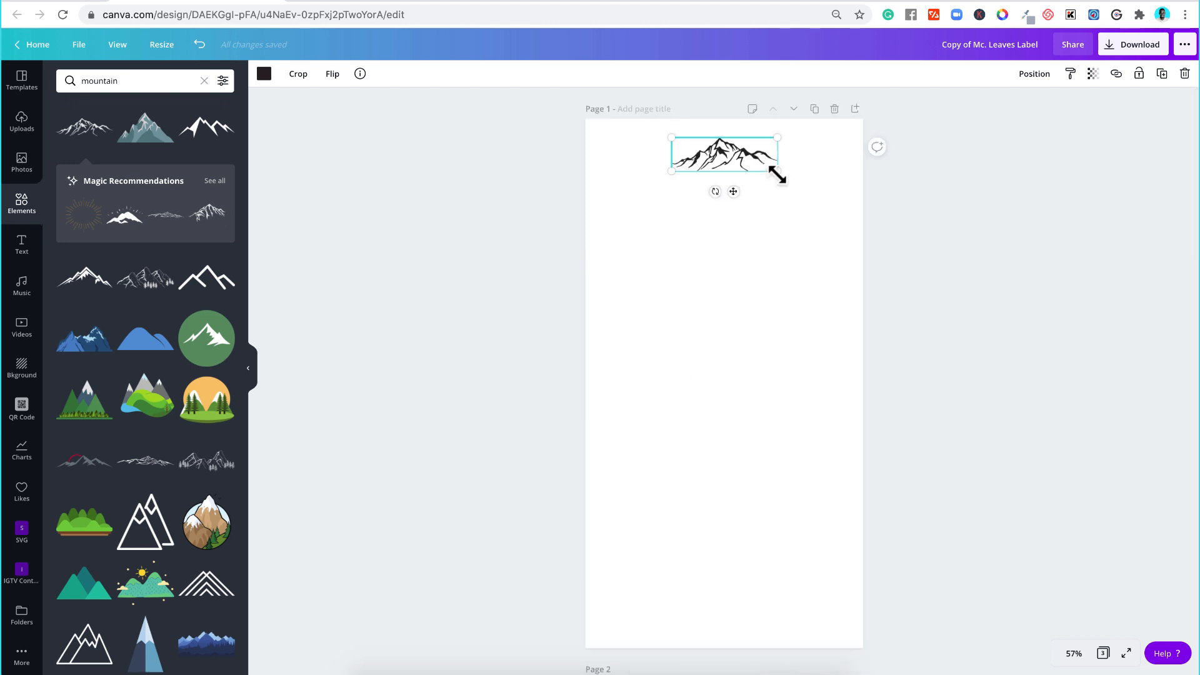
left_click_drag(778, 175, 798, 198)
left_click_drag(725, 156, 623, 174)
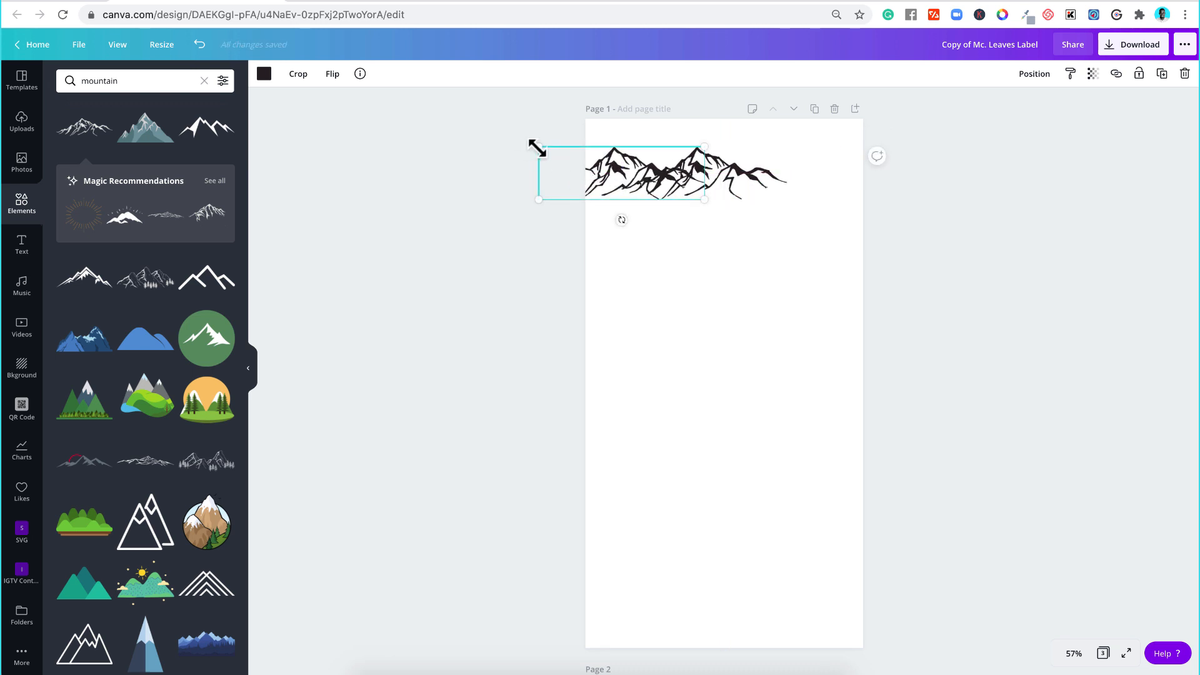
left_click_drag(539, 147, 618, 177)
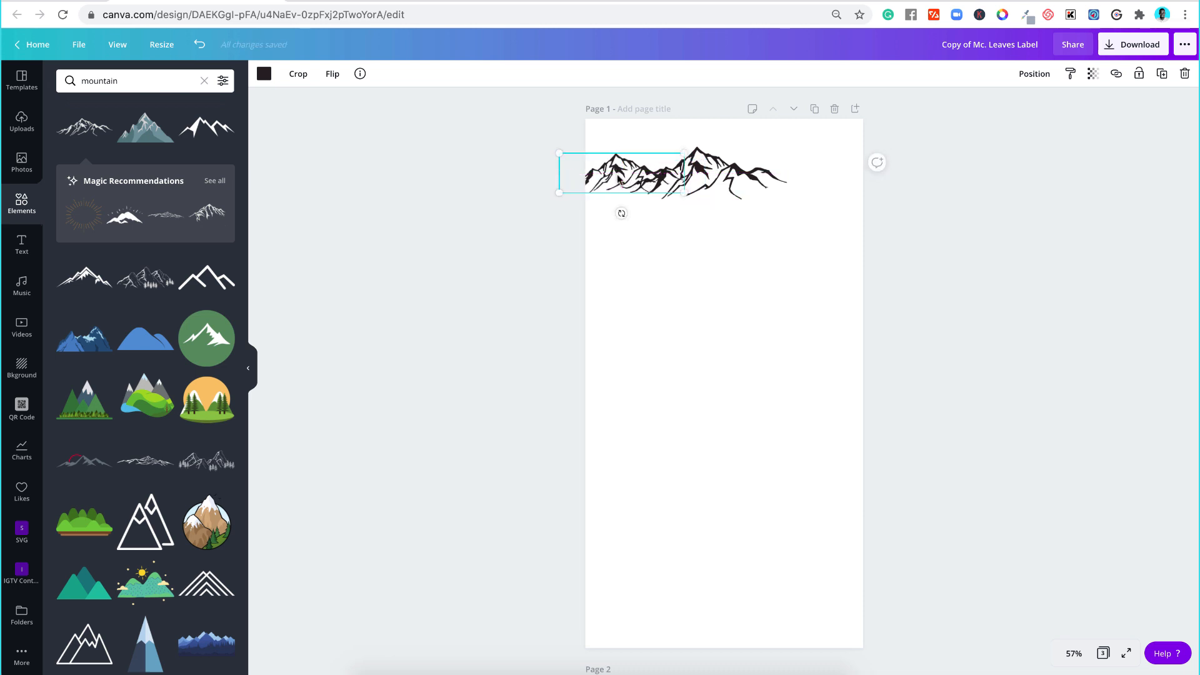
left_click_drag(617, 178, 801, 191)
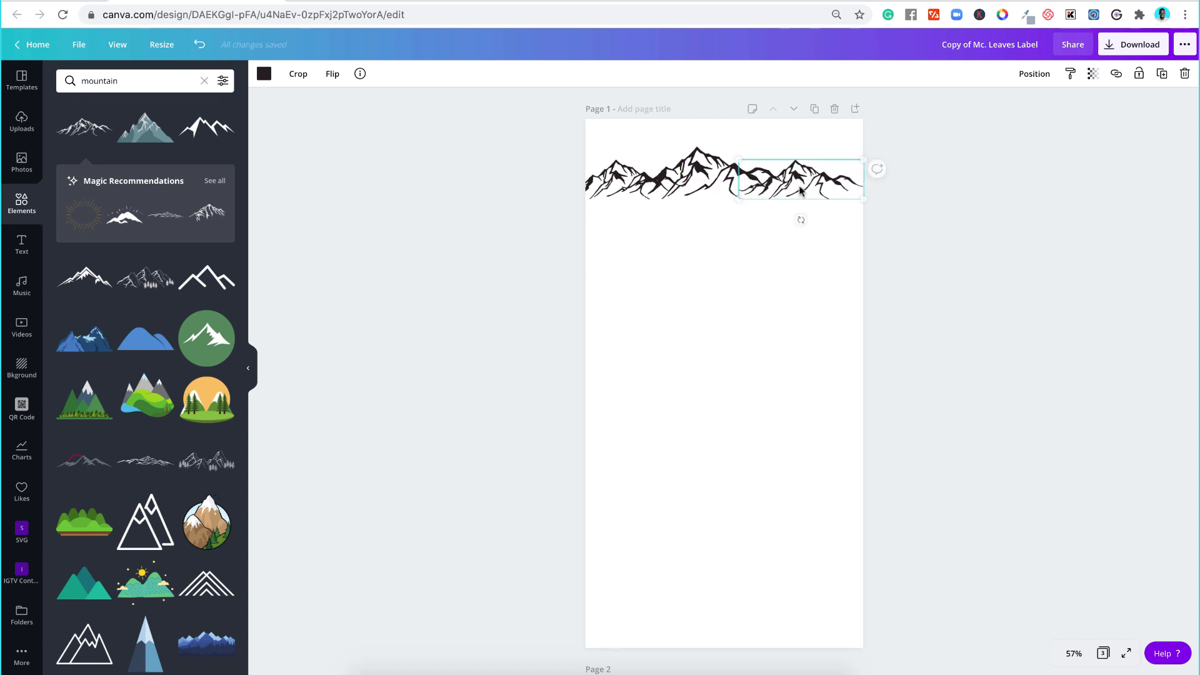
Step: Using the finished label as reference, enlarge the rightmost mountain past the page edge and nudge the middle mountain slightly right
scroll(799, 190, "down", 5)
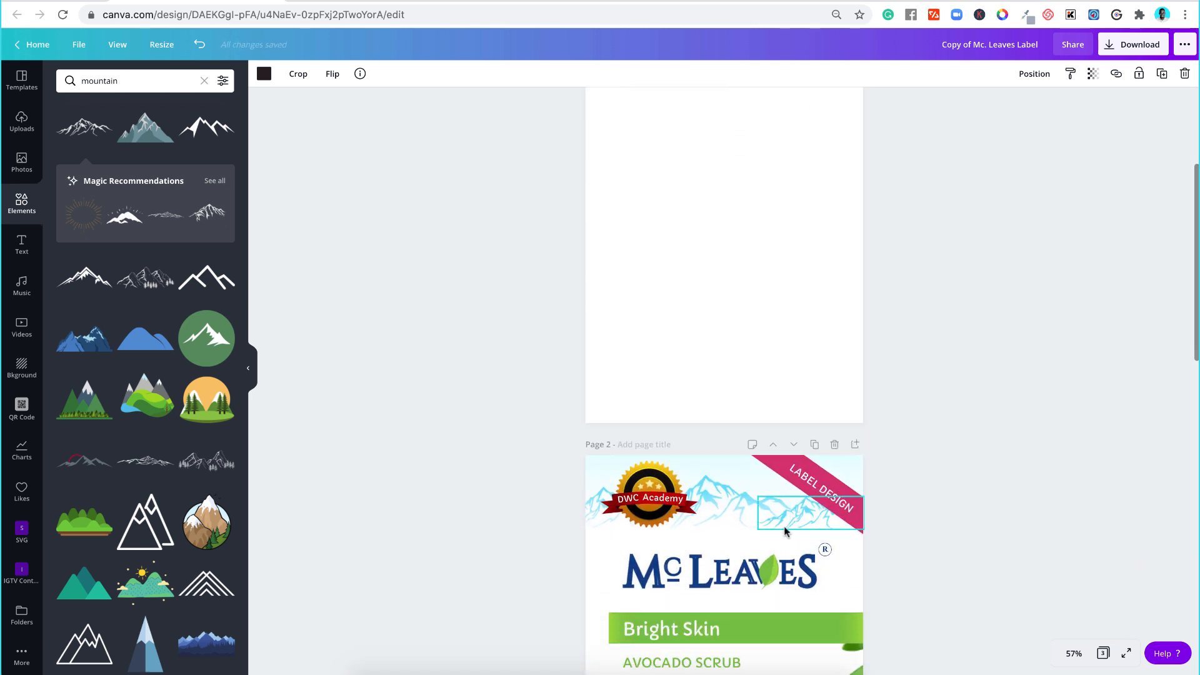
left_click_drag(772, 524, 731, 519)
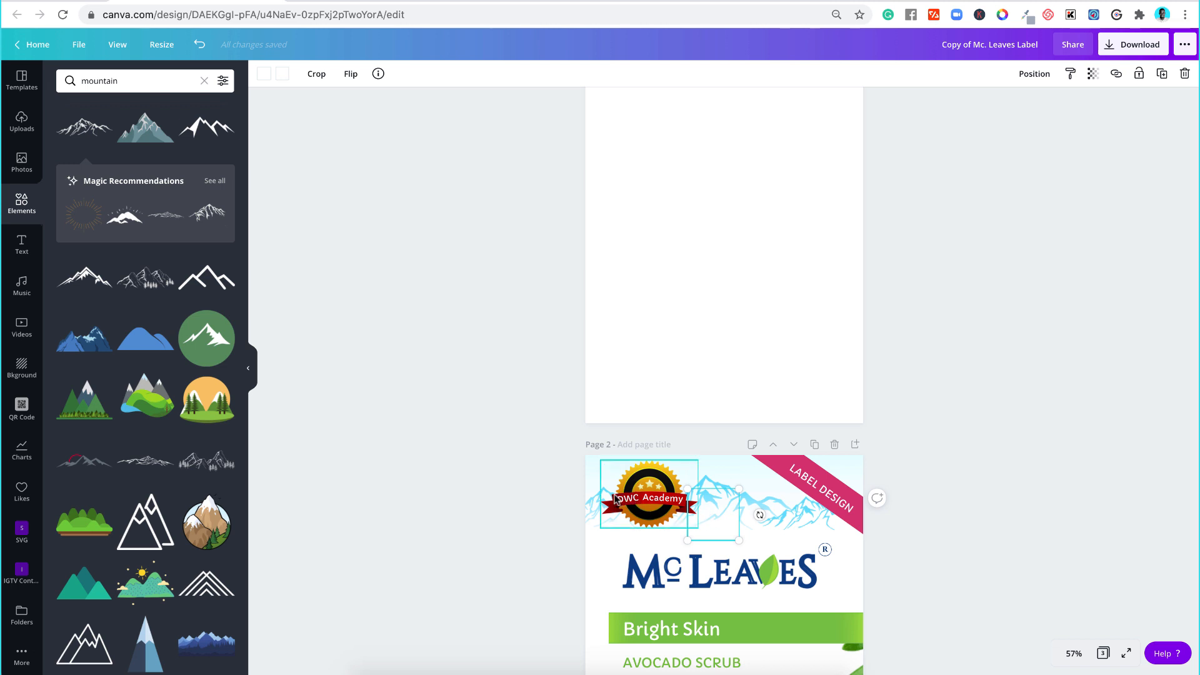
scroll(806, 495, "up", 5)
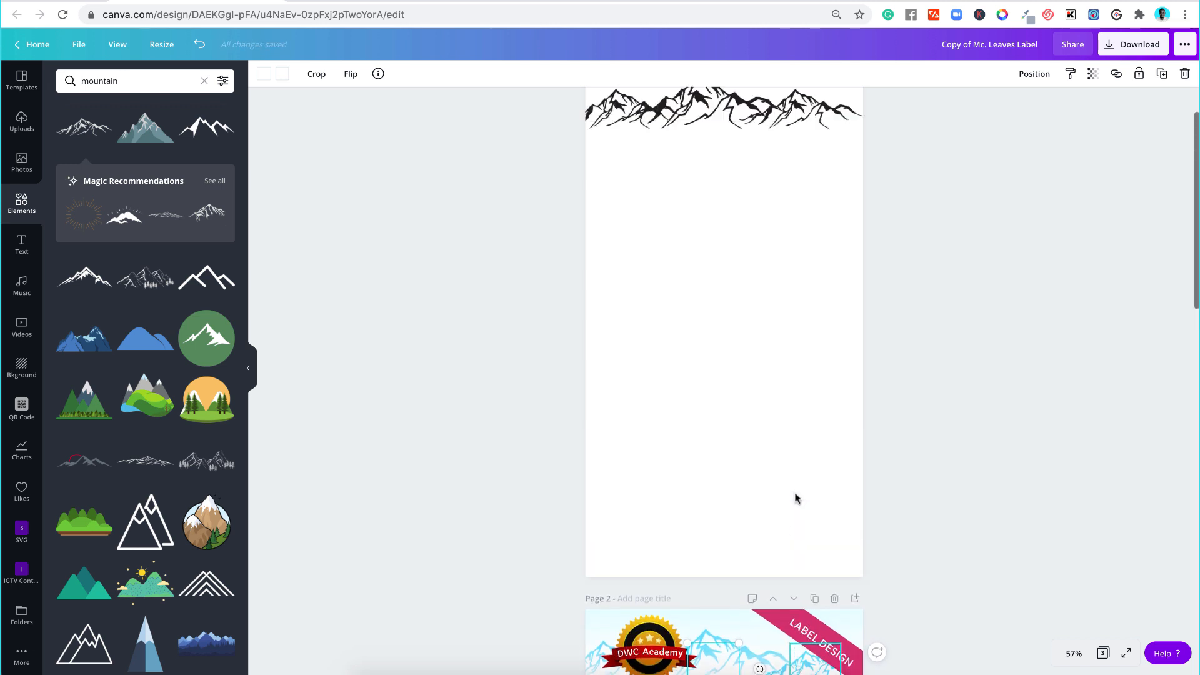
left_click(806, 174)
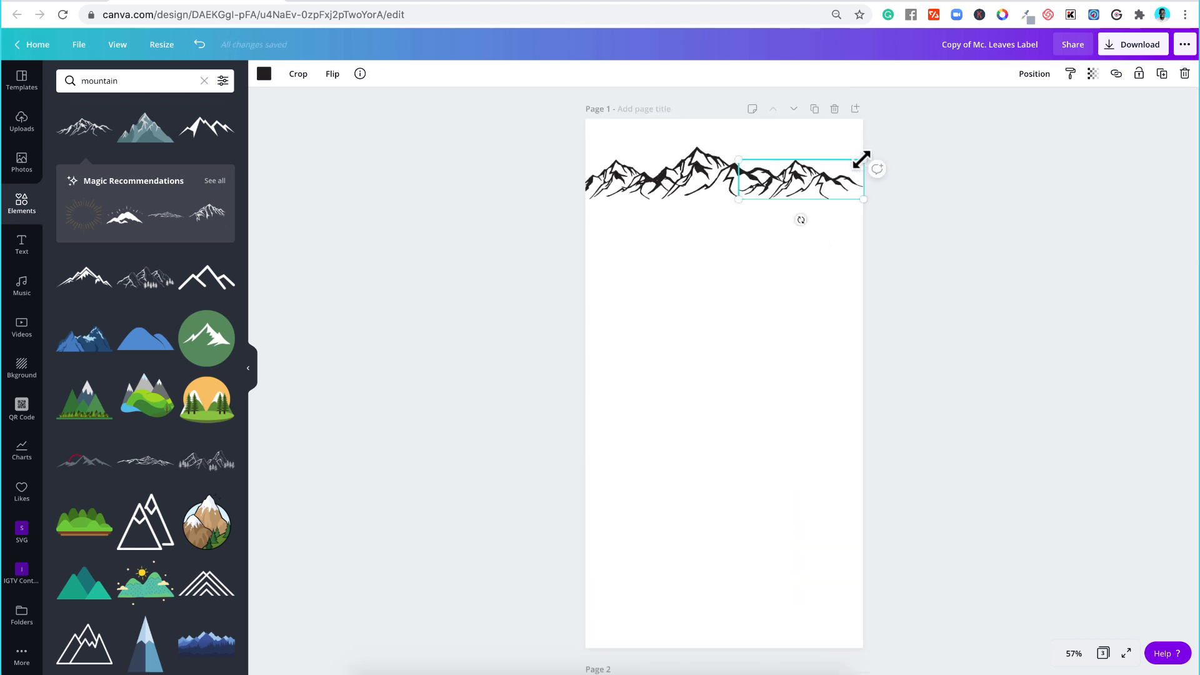
left_click_drag(861, 160, 889, 152)
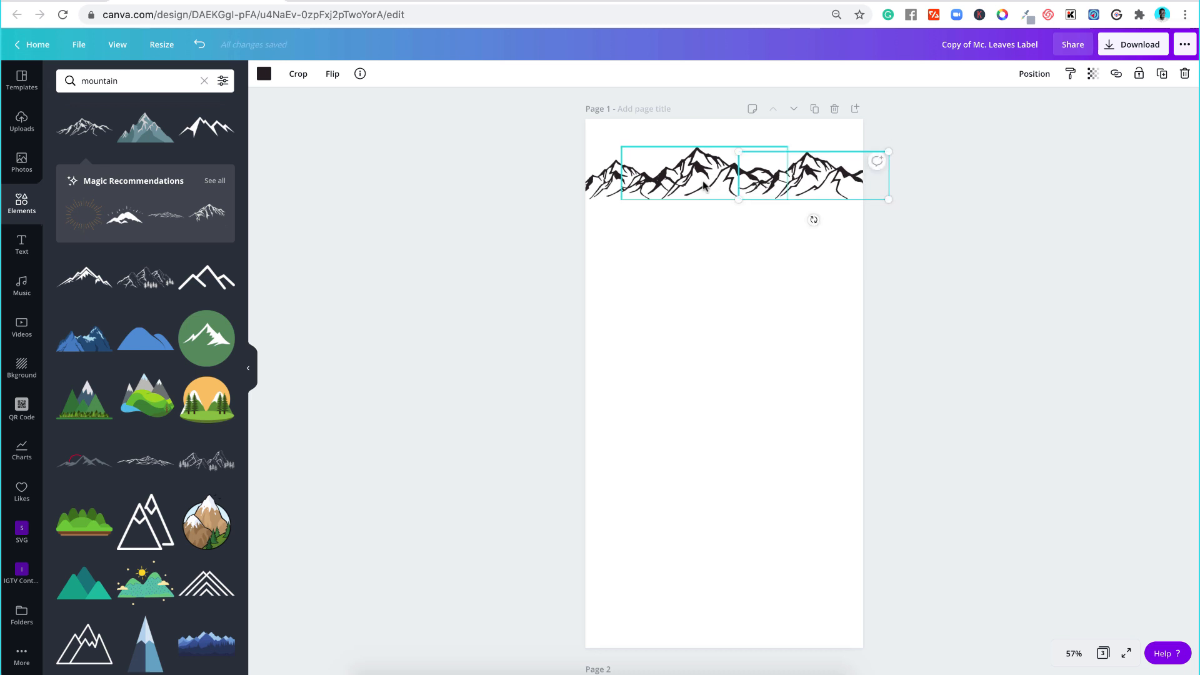
left_click_drag(703, 186, 708, 186)
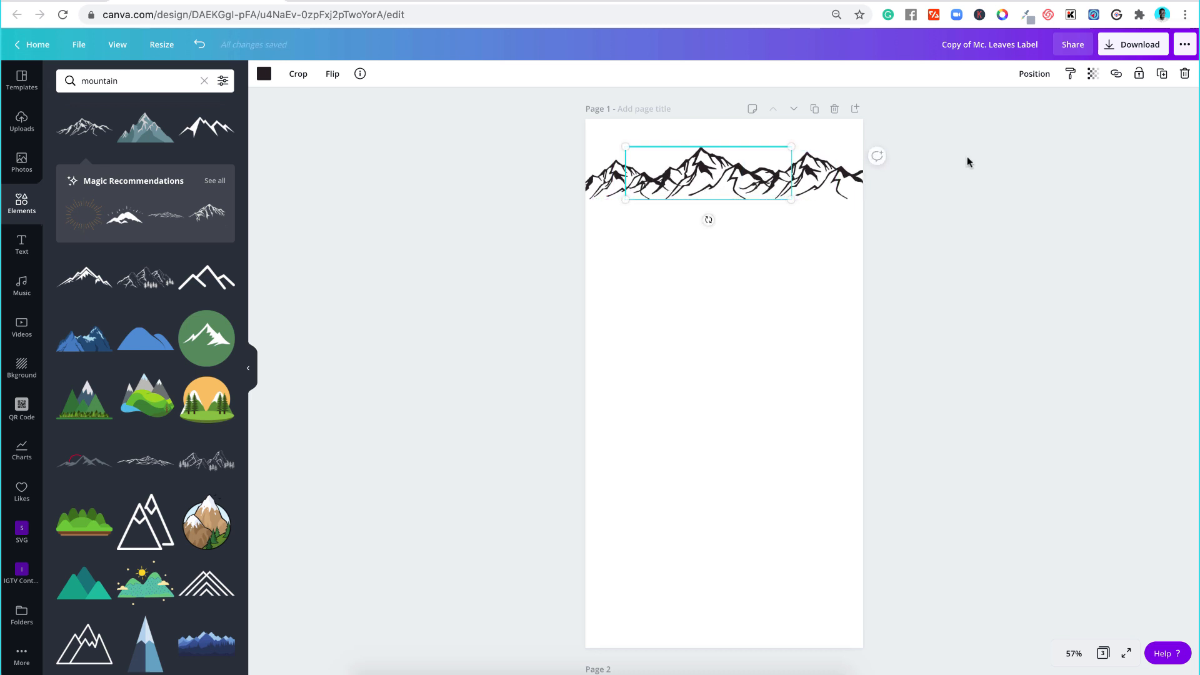
left_click(968, 162)
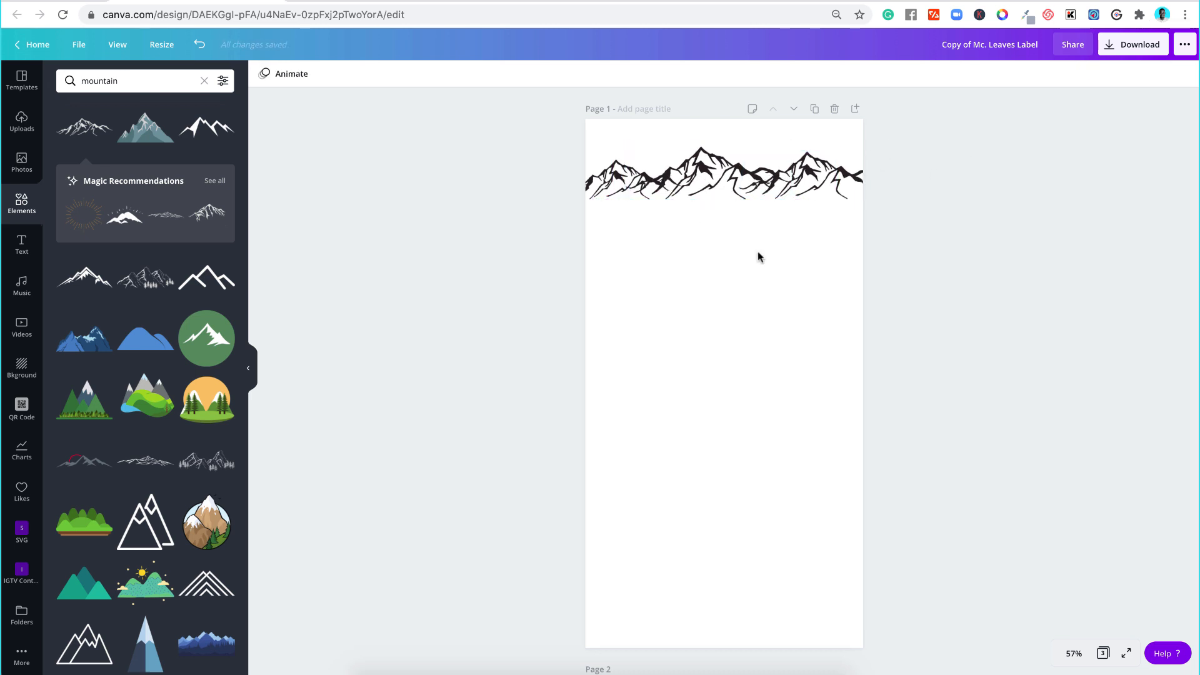
Step: Recolour the left, middle and right mountain graphics light blue (#5bddff)
left_click_drag(536, 168, 869, 197)
left_click(940, 216)
left_click(584, 176)
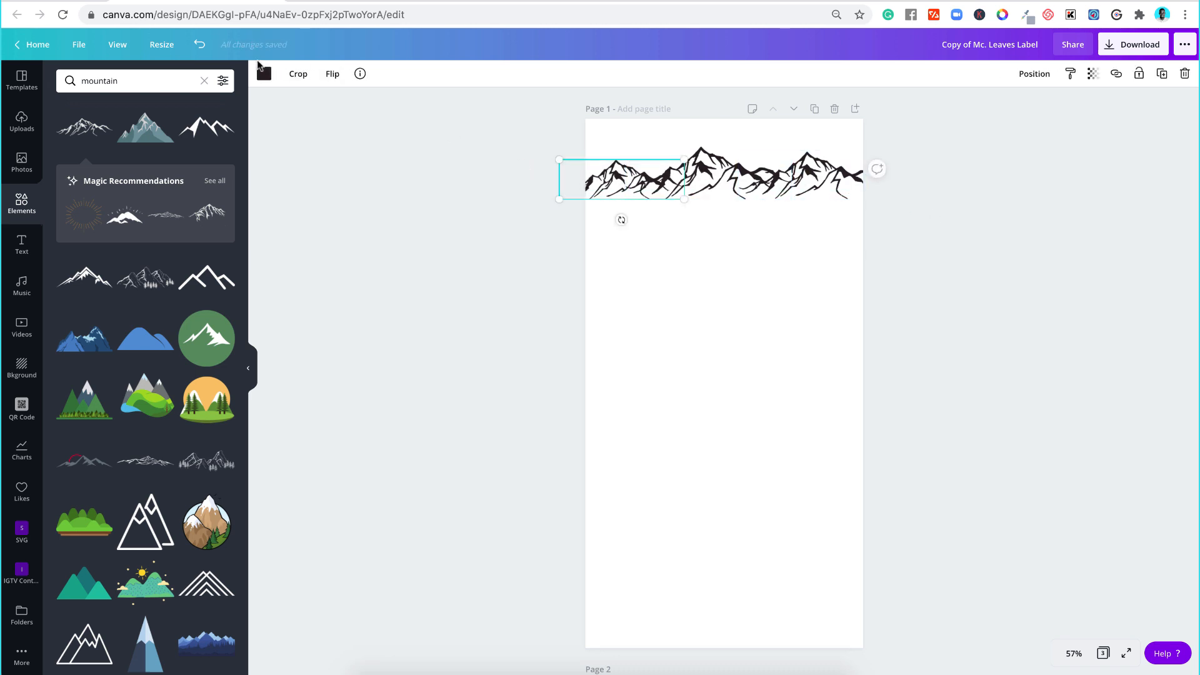
left_click(262, 71)
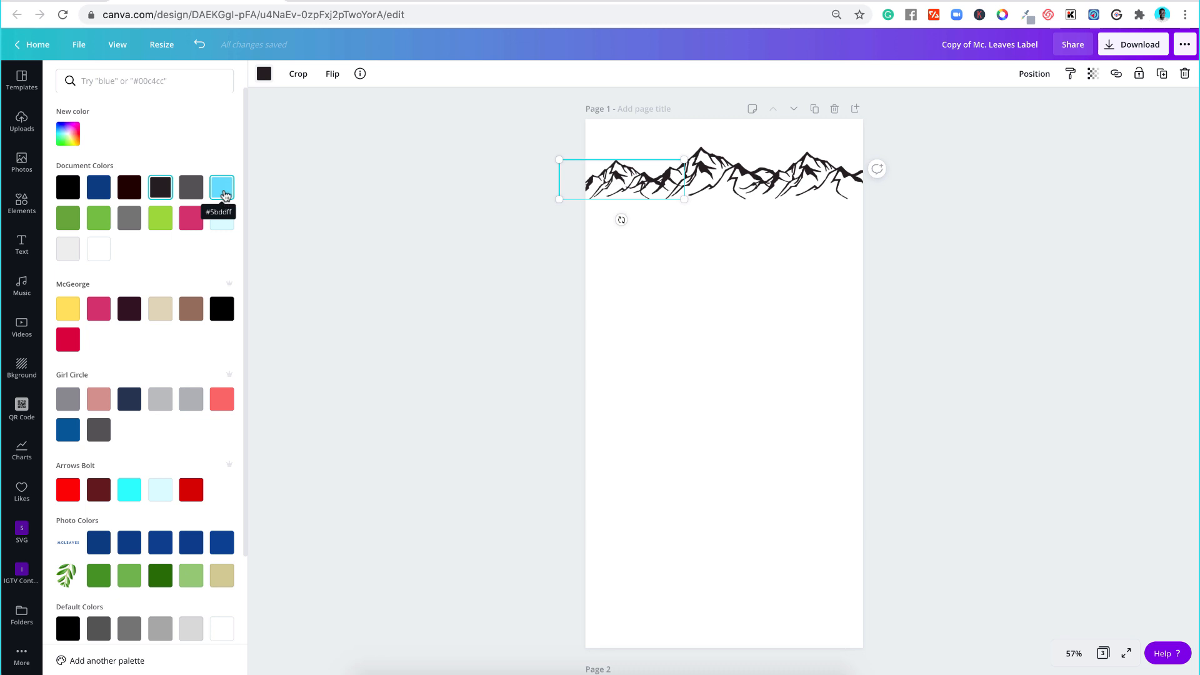
left_click(224, 199)
left_click(705, 183)
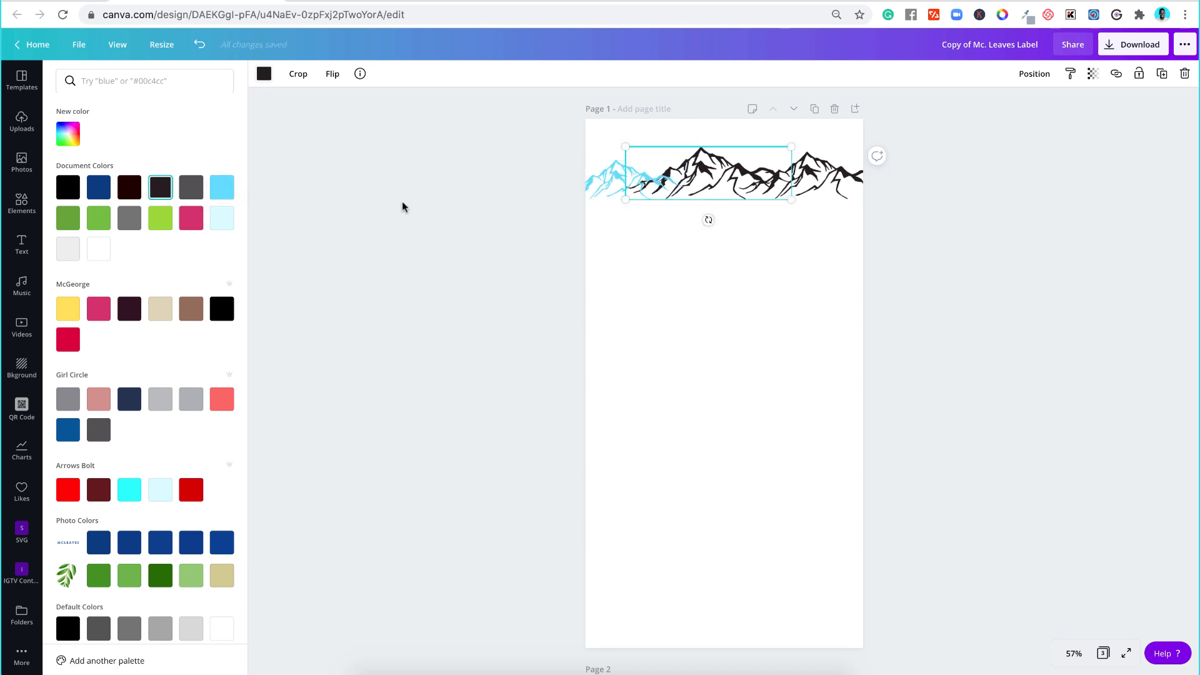
left_click(224, 190)
left_click(833, 186)
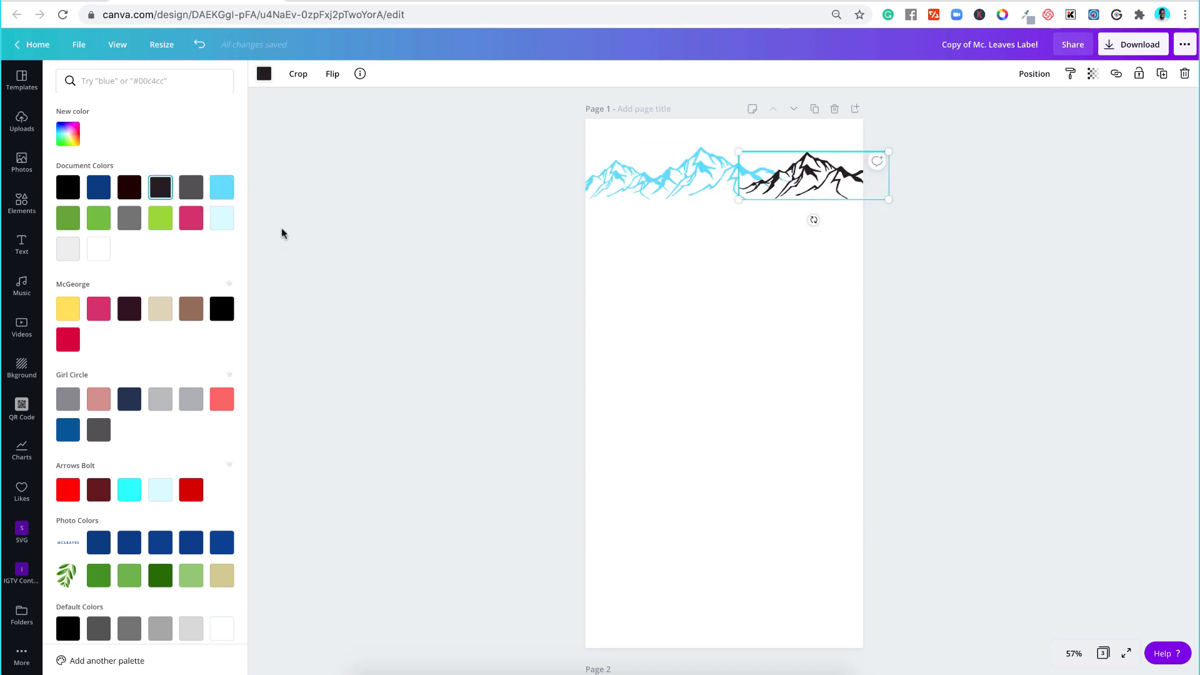
left_click(221, 187)
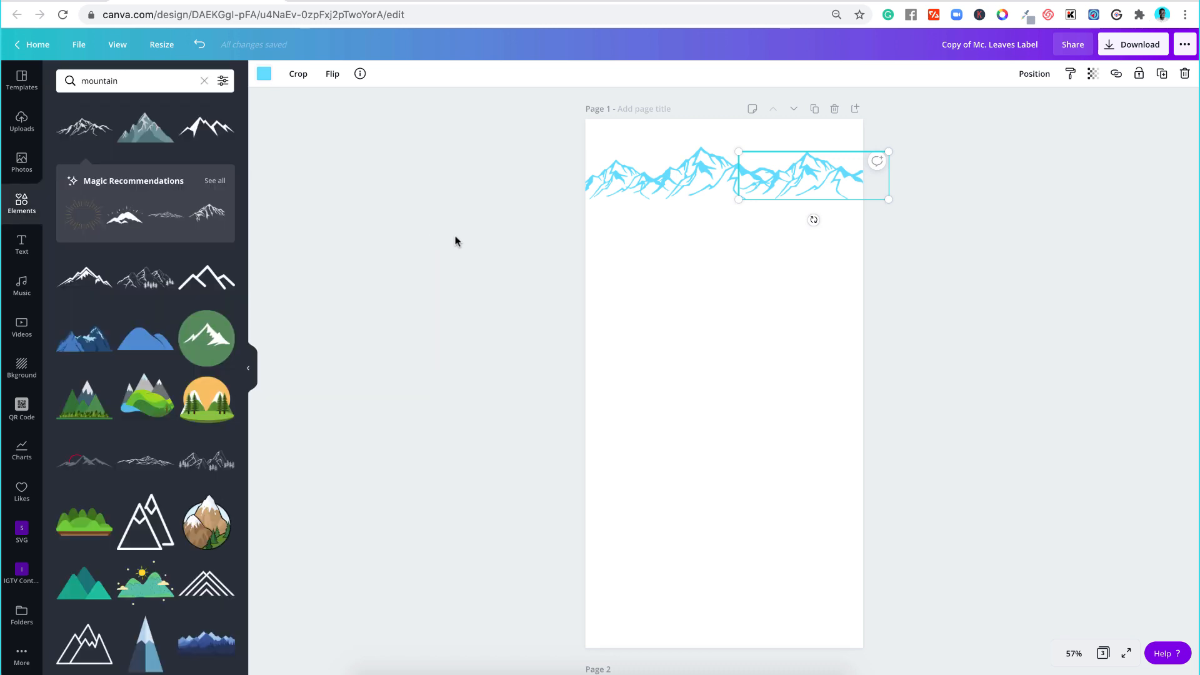
Step: Inspect the colour code of the left mountain graphic without changing it
left_click(682, 178)
left_click(263, 74)
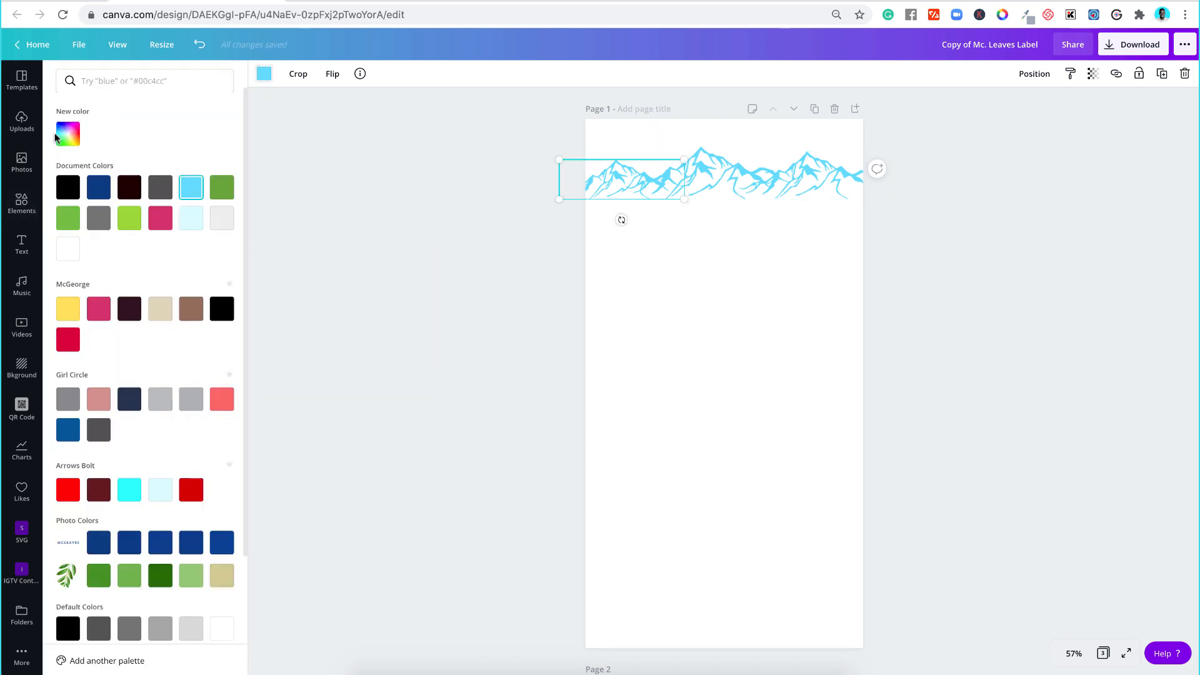
left_click(74, 138)
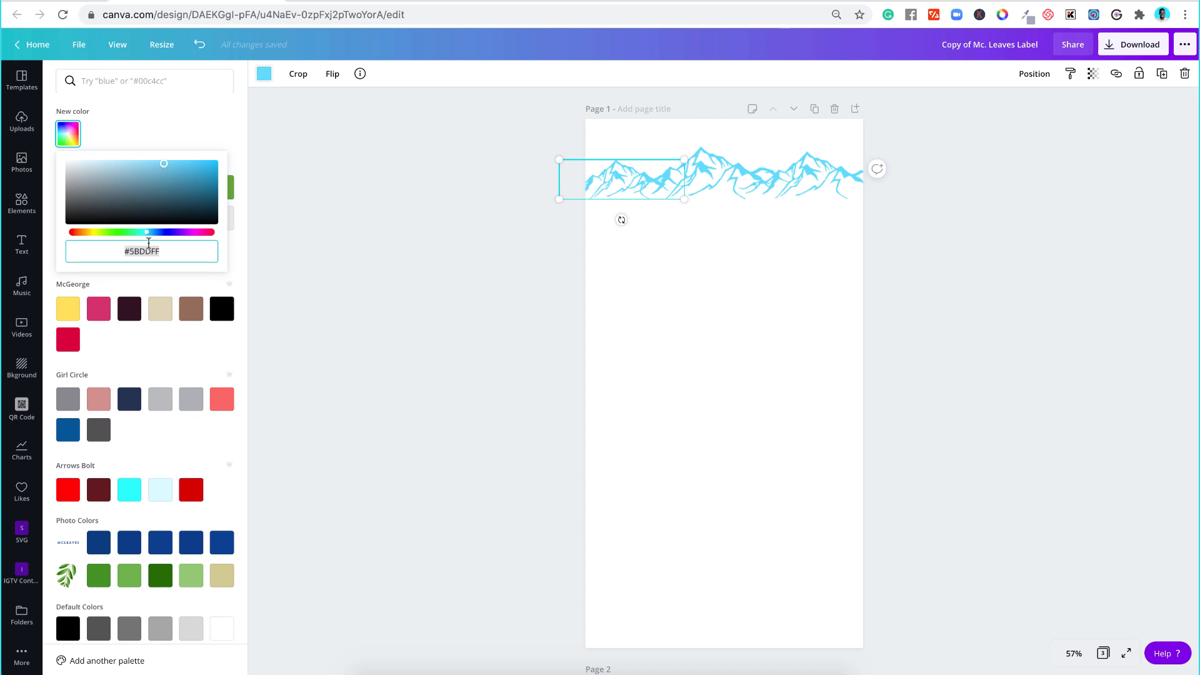
left_click(374, 228)
left_click(898, 273)
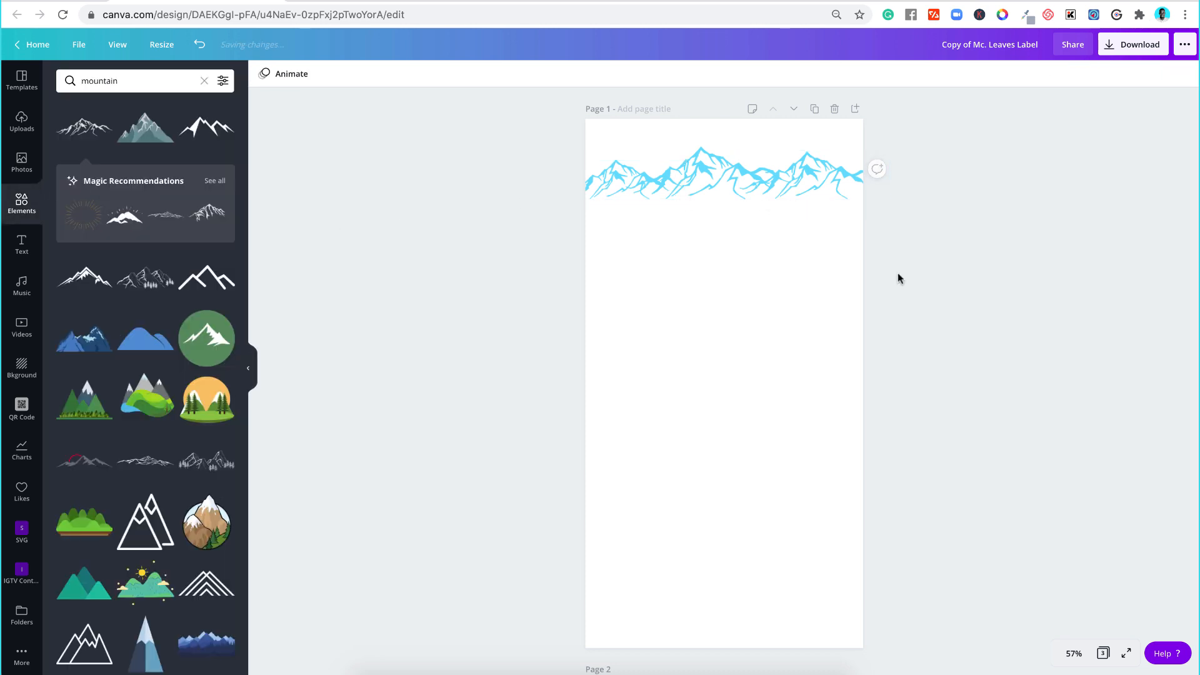
Step: Using the finished label as reference, clear the mountain search and open the full Gradients collection in the elements library
scroll(897, 278, "down", 7)
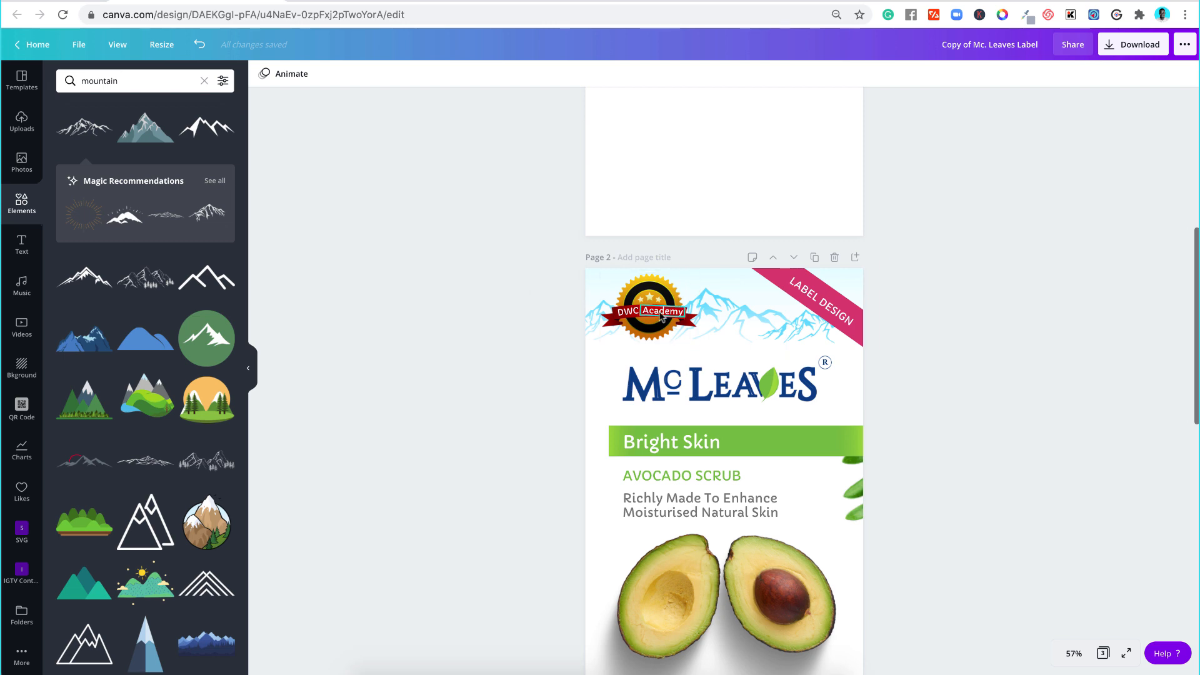
scroll(863, 308, "up", 6)
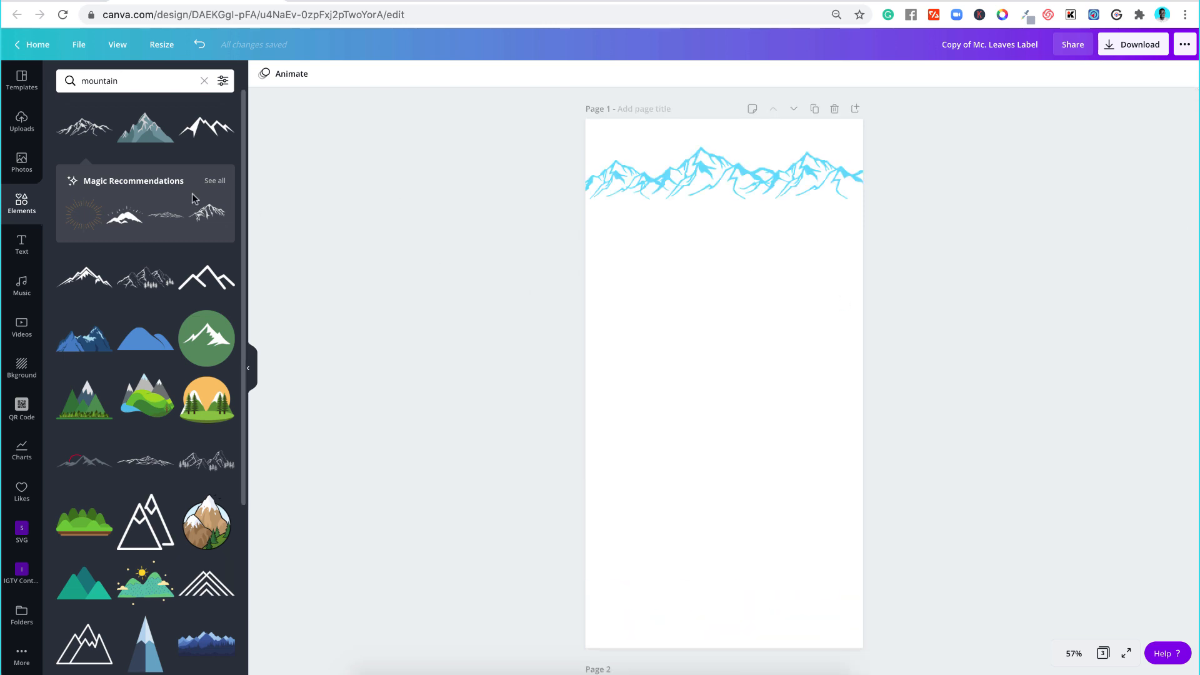
left_click(172, 82)
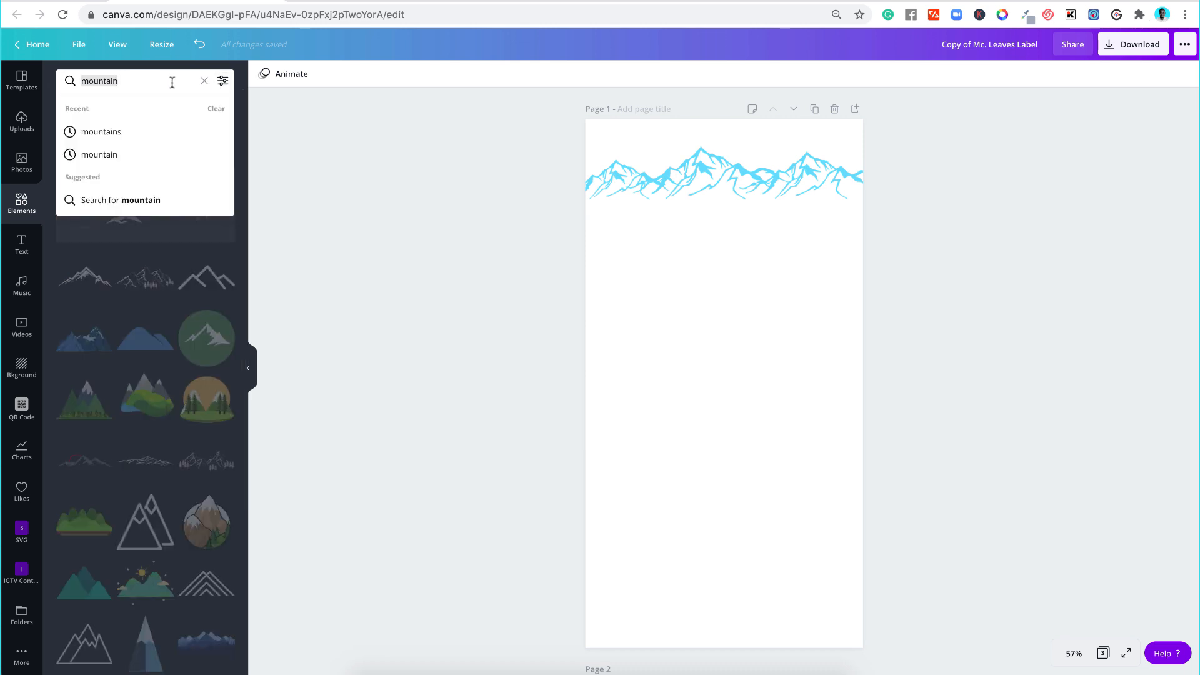
left_click(174, 74)
left_click(204, 81)
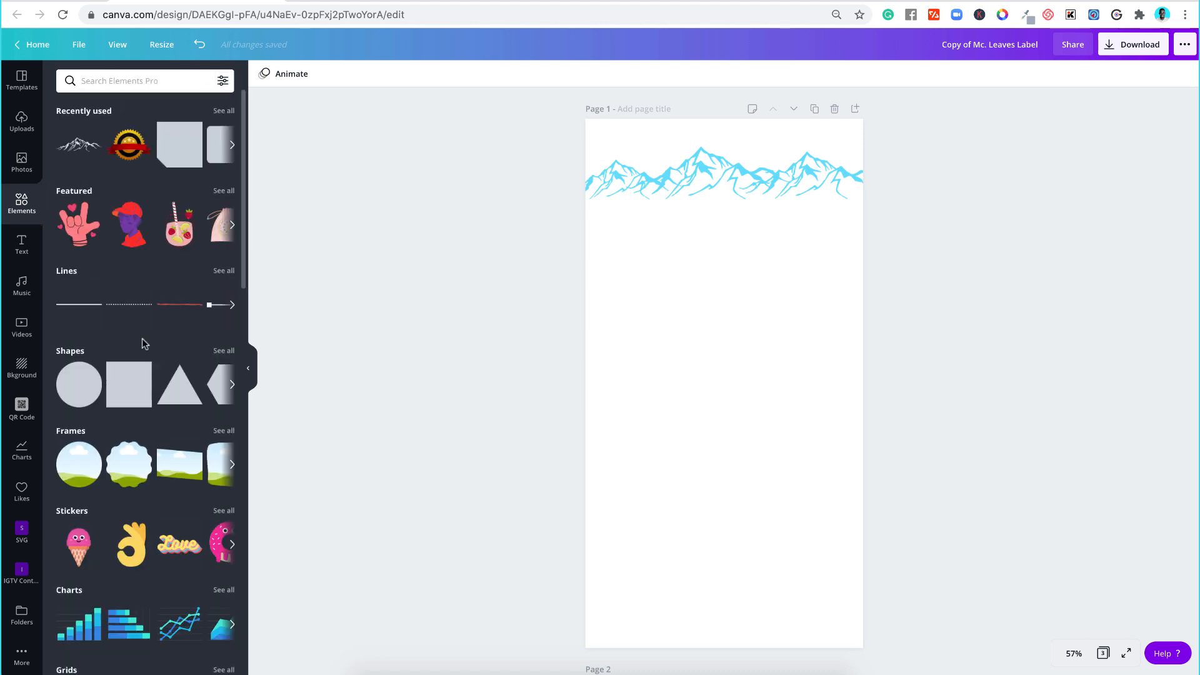
scroll(143, 343, "down", 9)
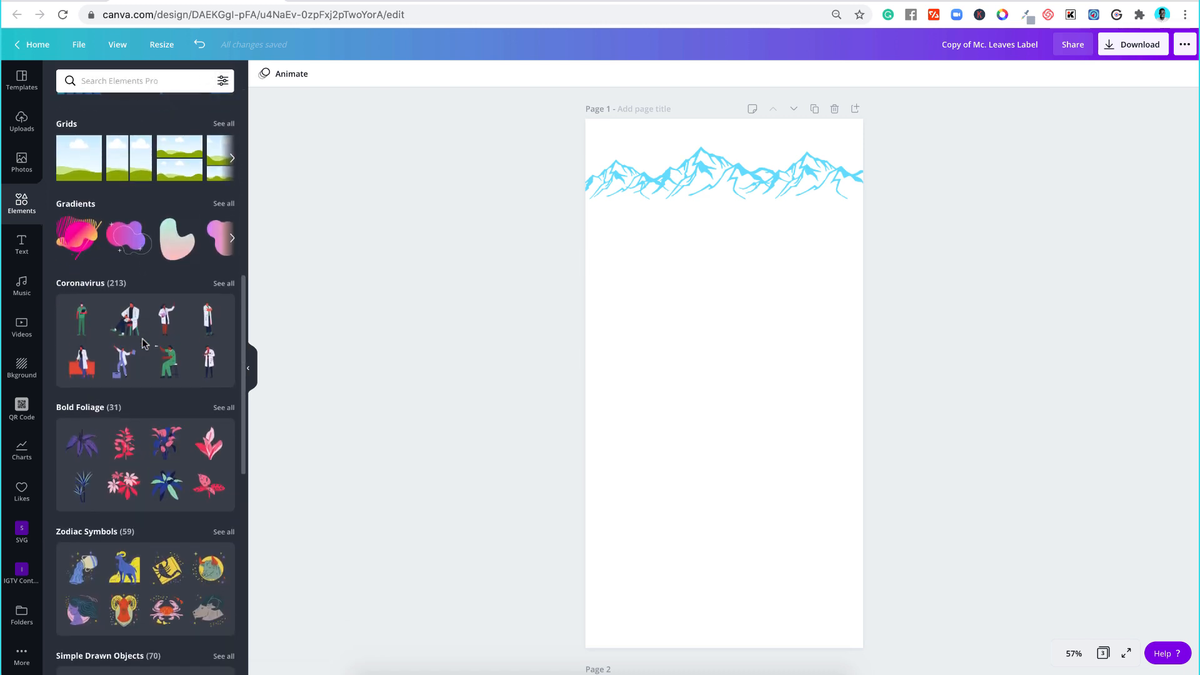
scroll(143, 343, "up", 5)
scroll(141, 339, "down", 9)
scroll(141, 339, "up", 4)
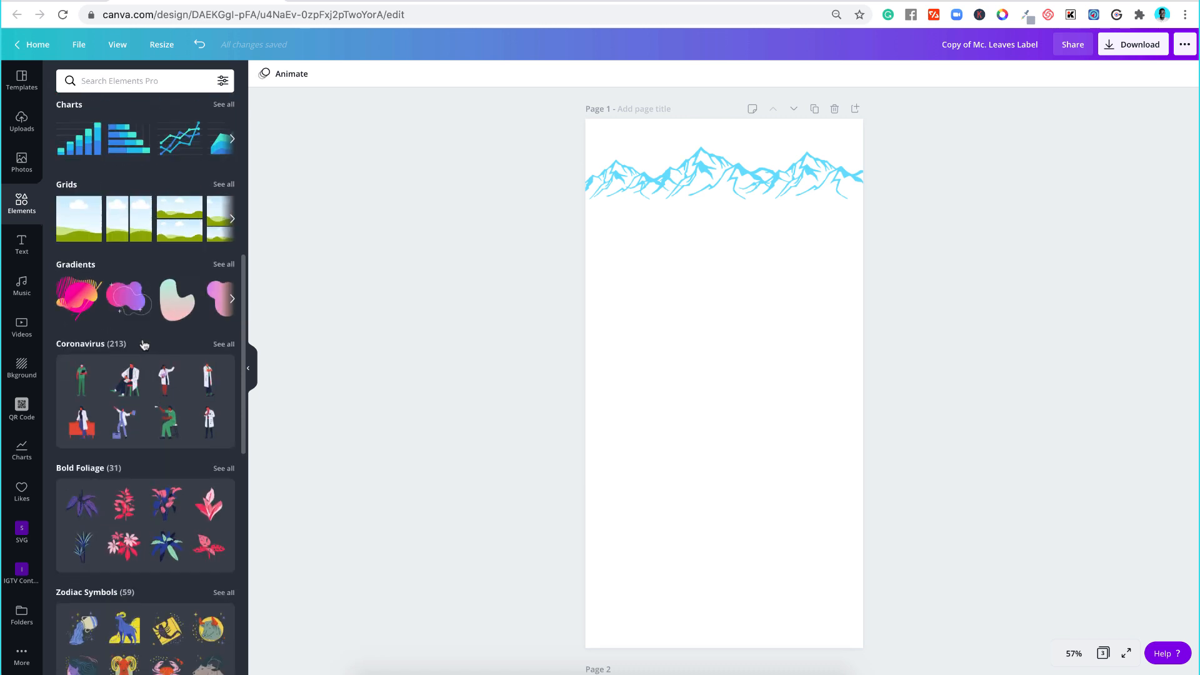
scroll(144, 344, "up", 1)
left_click(225, 284)
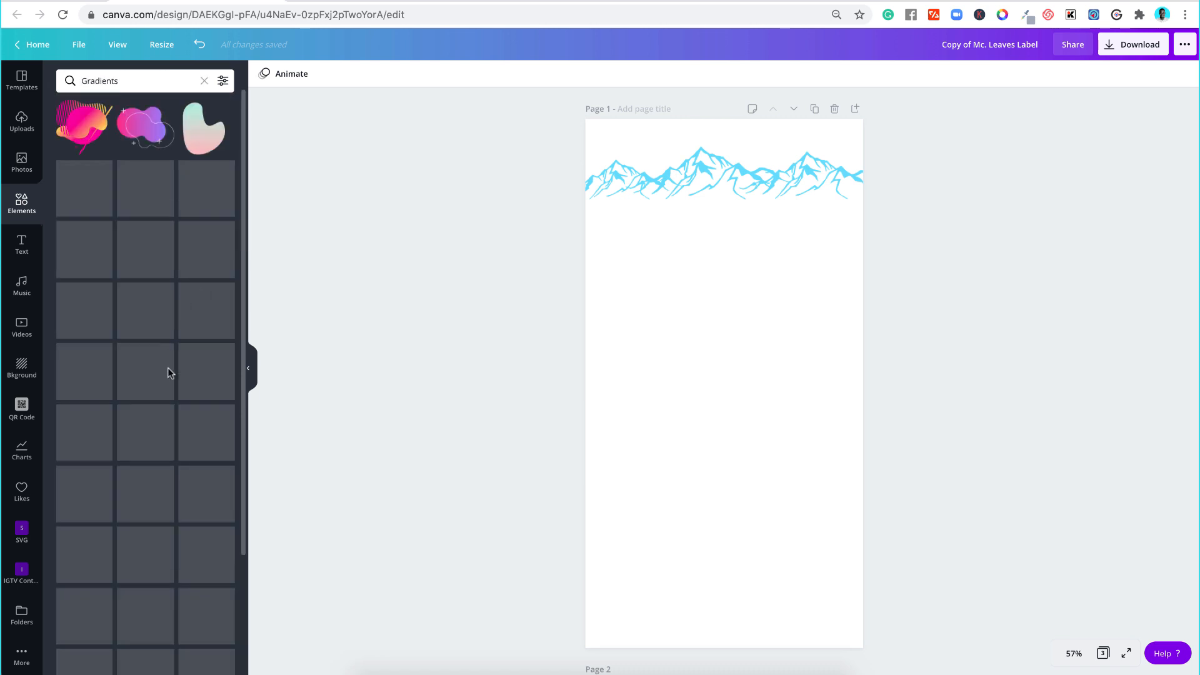
Step: Add the purple gradient that fades to transparency to the page and recolour it with the document's very pale blue
scroll(134, 388, "down", 1)
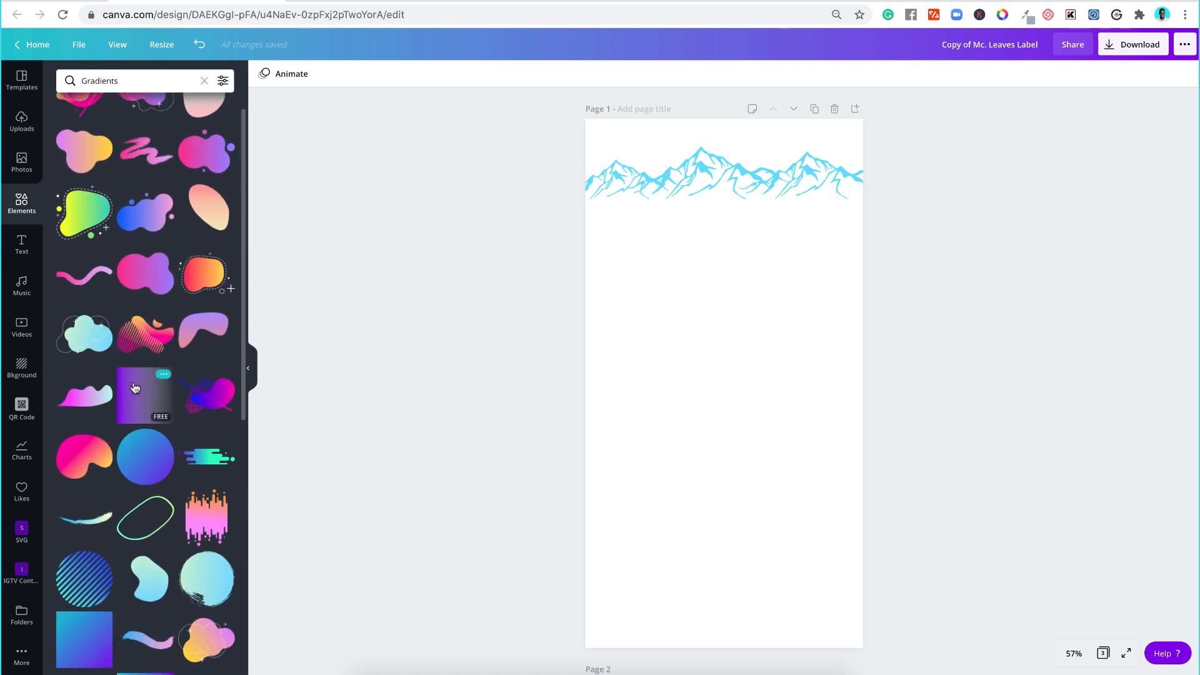
left_click(164, 374)
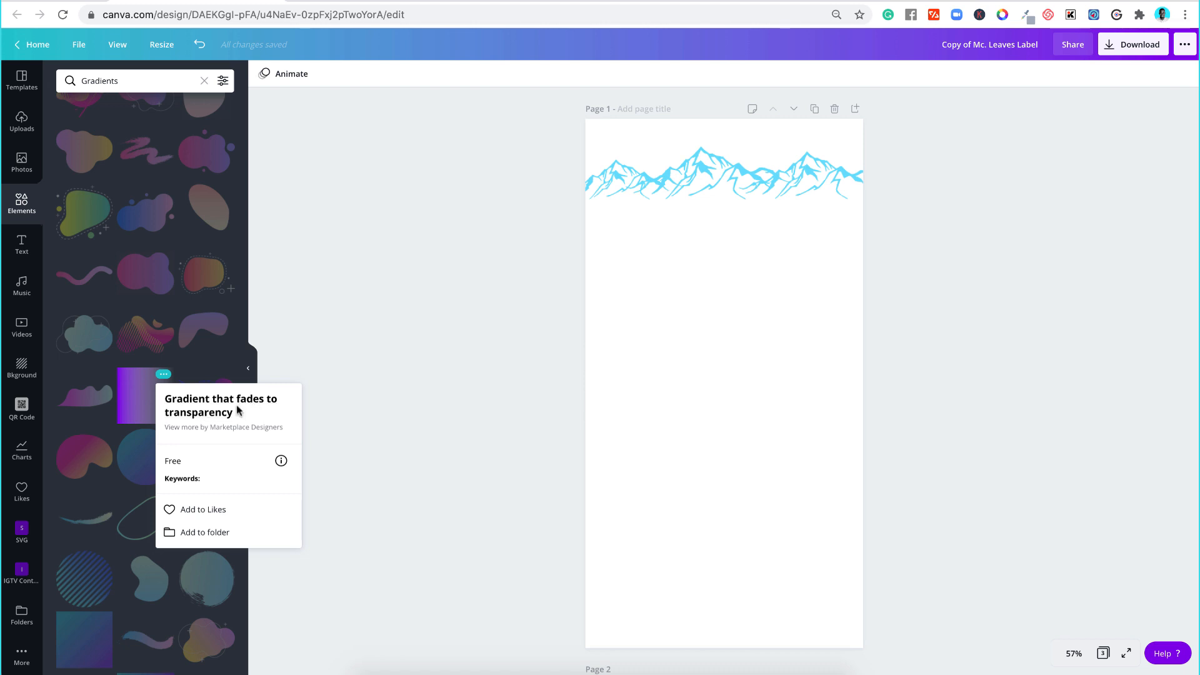
left_click(133, 404)
left_click(133, 404)
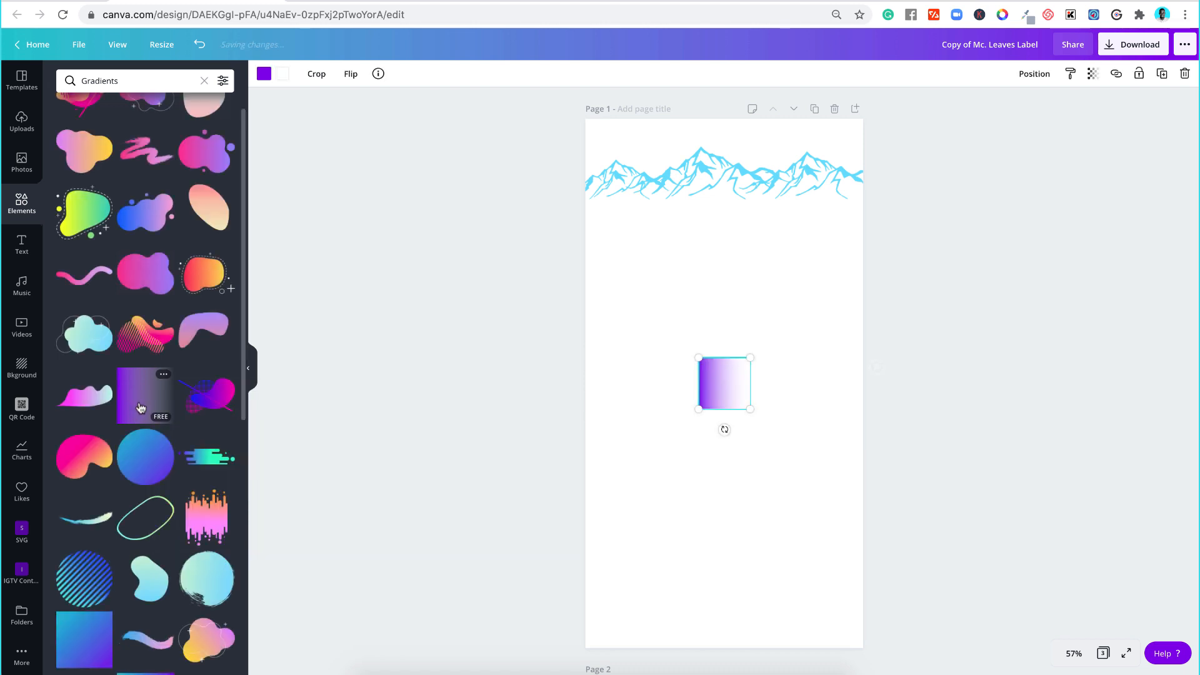
left_click(264, 74)
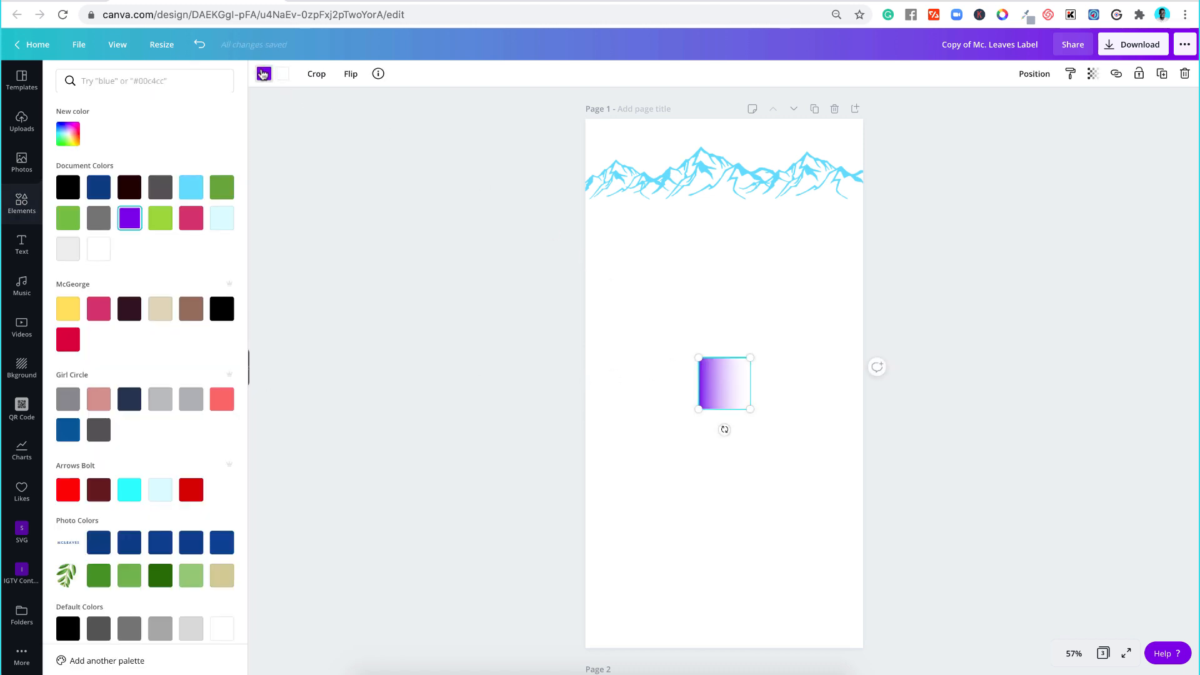
left_click(223, 219)
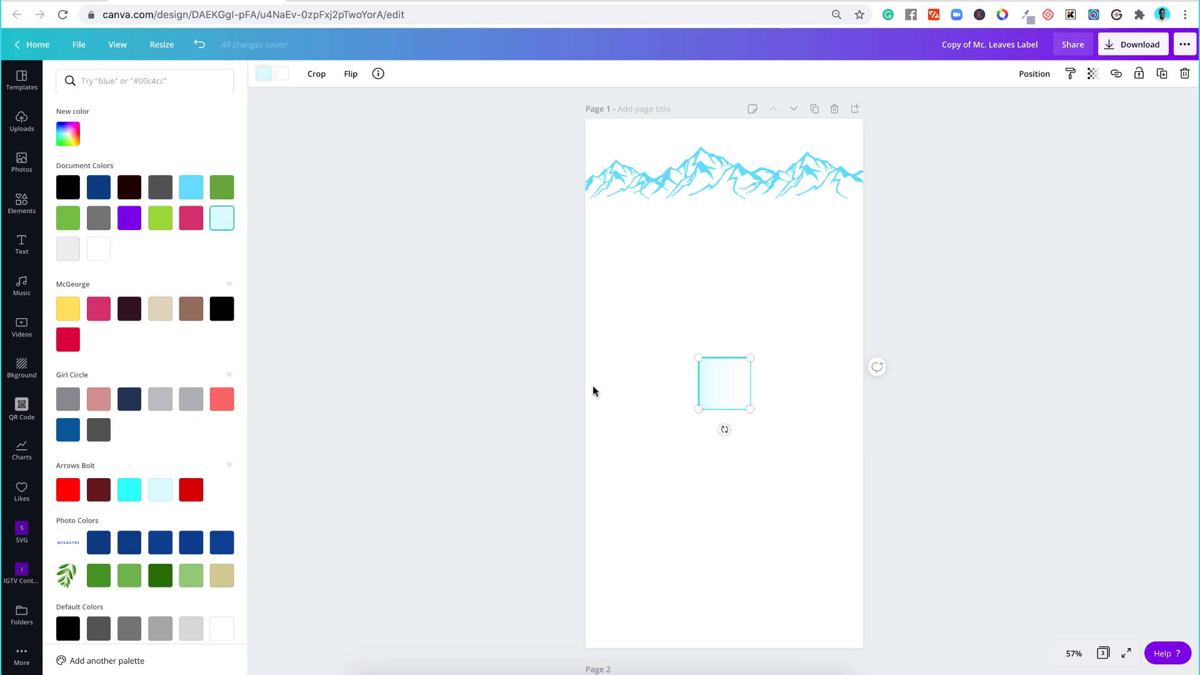
Step: Rotate the gradient so its blue edge faces up, then tile slightly enlarged copies across the page's top edge behind the mountains
left_click_drag(719, 430, 647, 381)
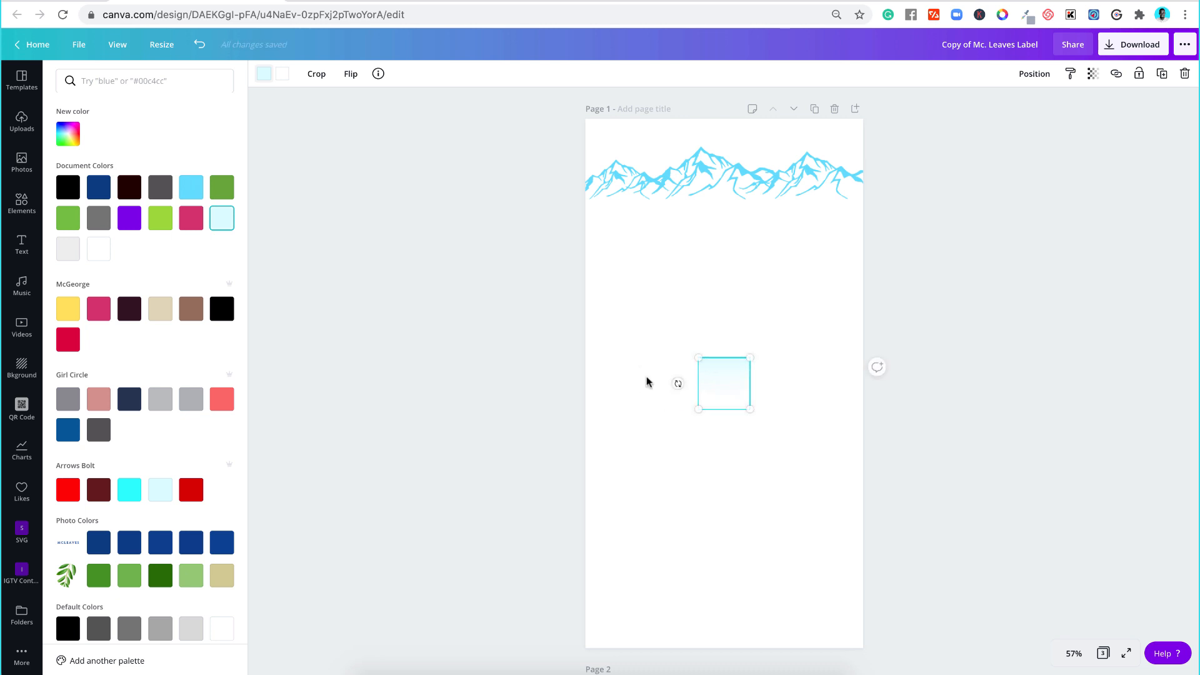
scroll(650, 381, "down", 4)
scroll(699, 427, "up", 4)
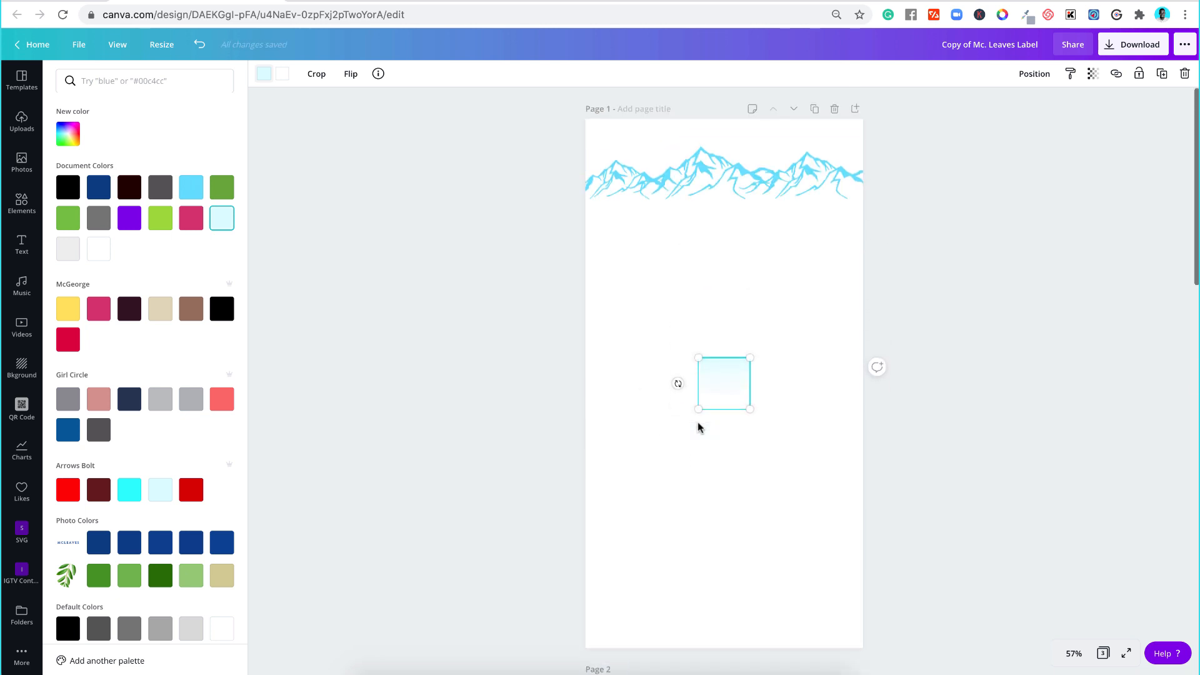
left_click_drag(718, 369, 650, 183)
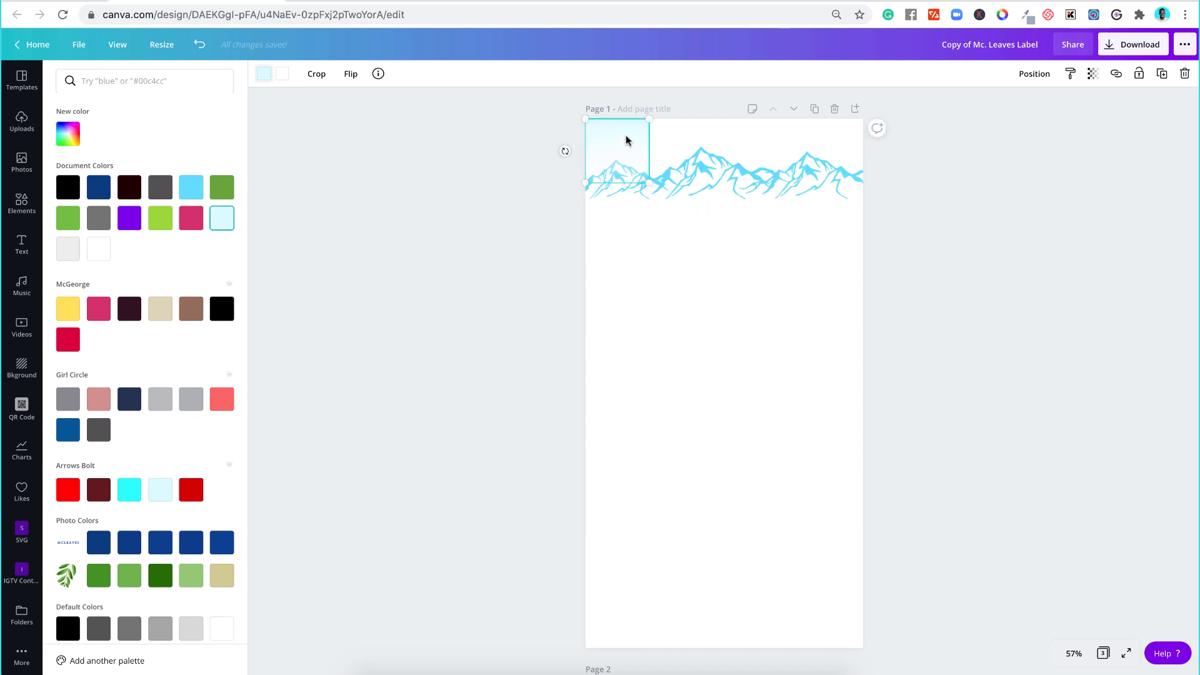
left_click_drag(627, 140, 859, 147)
key("Escape")
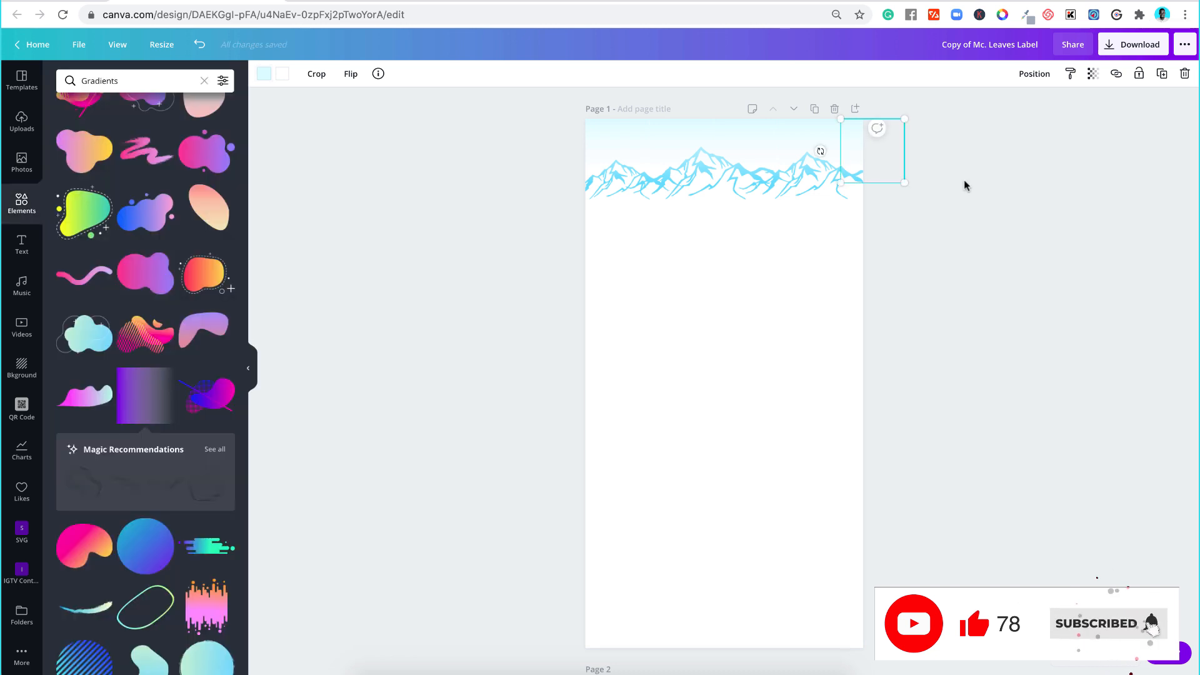
key("Escape")
Step: Using the finished label as reference, select all three mountain graphics together and nudge them slightly up
scroll(791, 525, "down", 6)
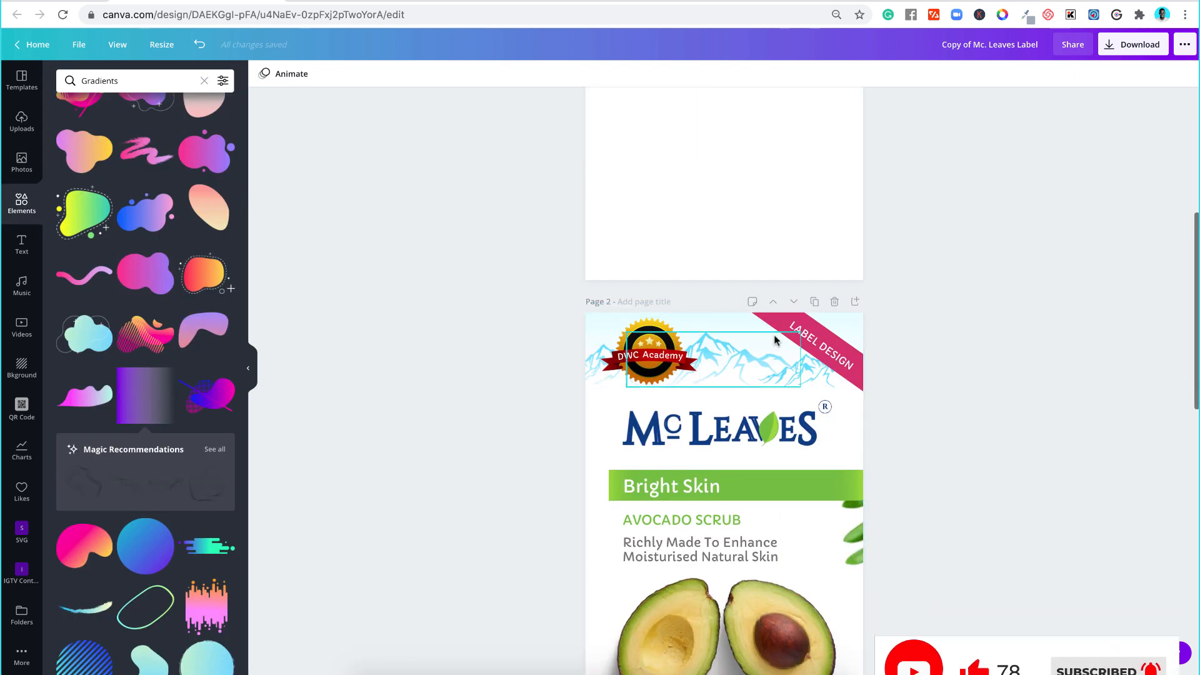
scroll(813, 331, "up", 5)
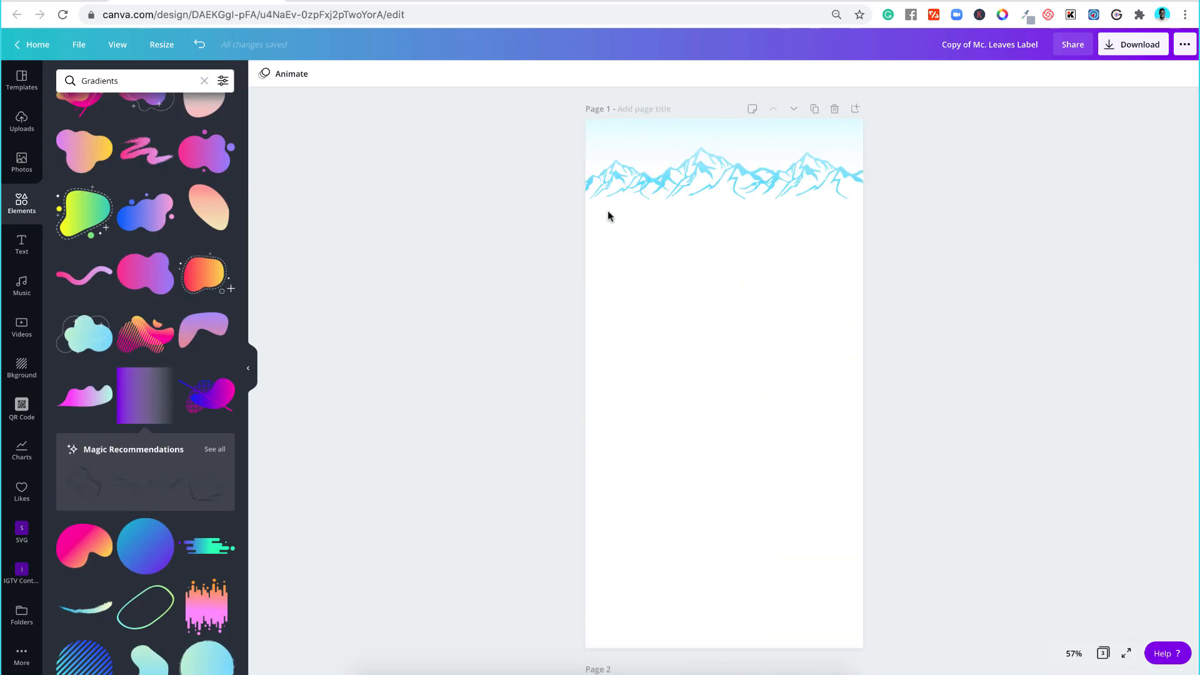
left_click_drag(531, 204, 910, 199)
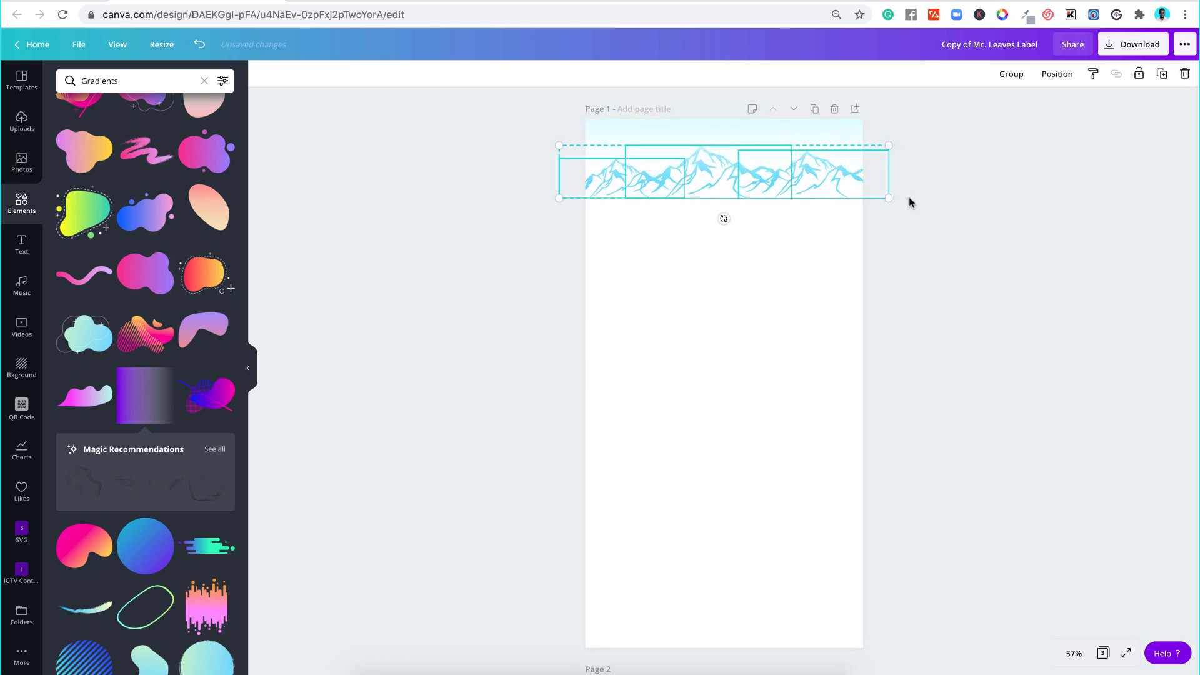
left_click(1117, 320)
Step: Examine the white gradient overlay at the base of the finished label's mountains, shifting it briefly and undoing the move
scroll(1118, 320, "down", 5)
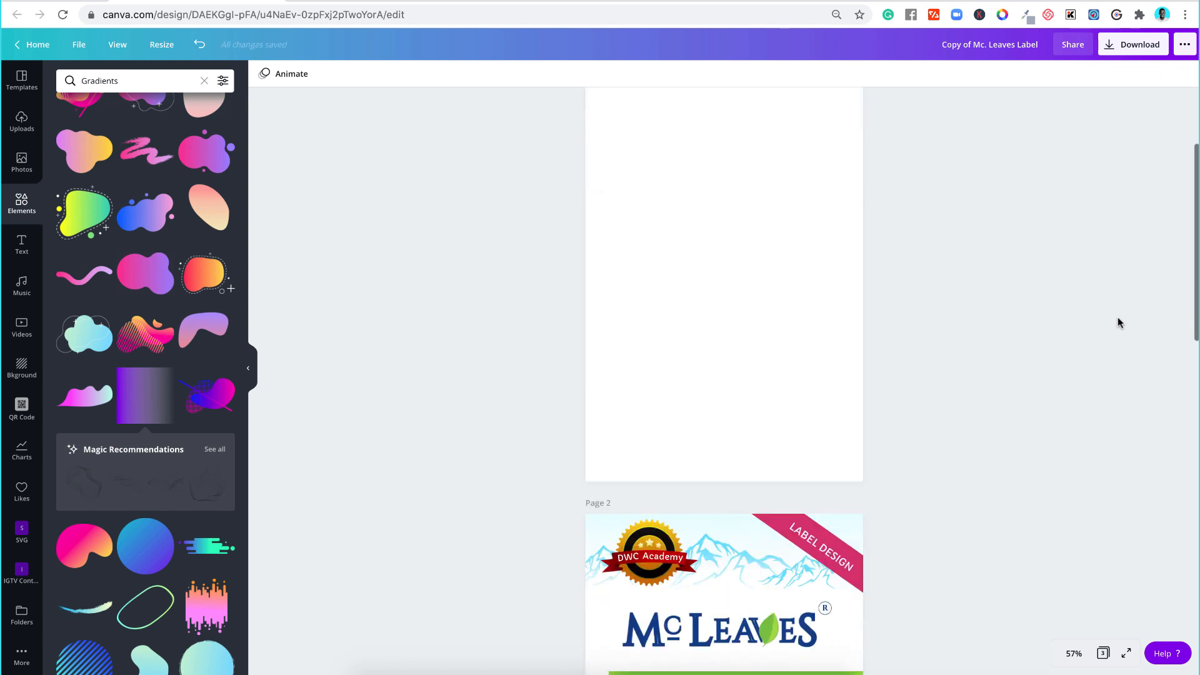
scroll(1119, 318, "up", 5)
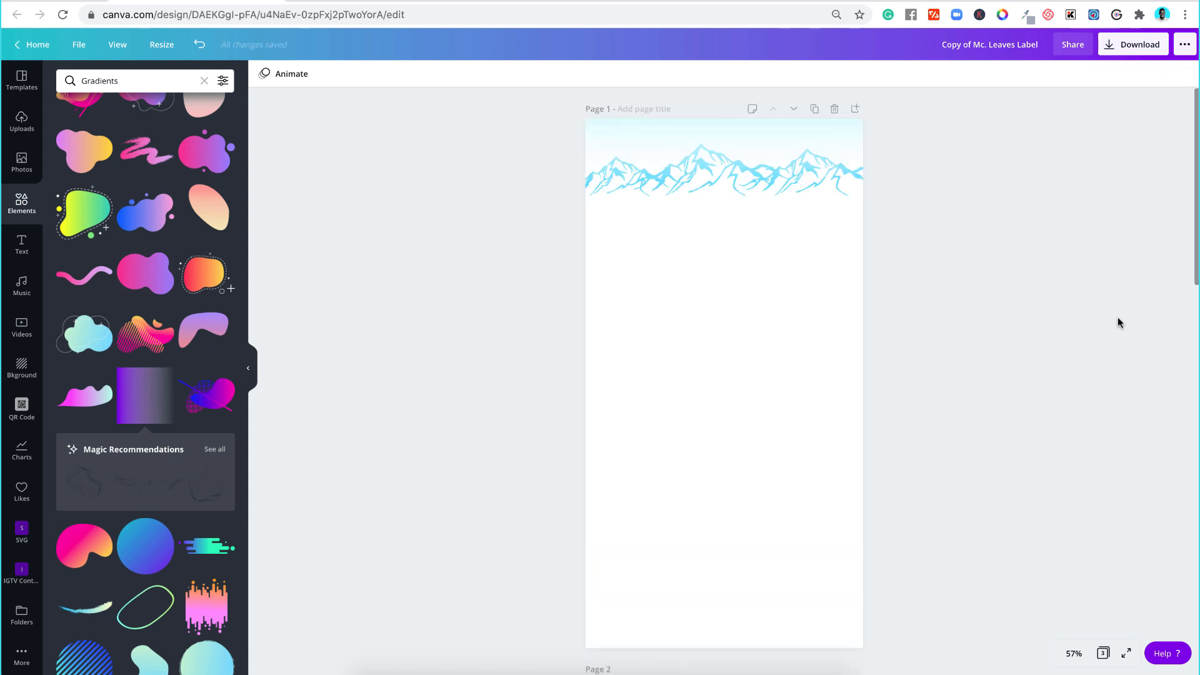
scroll(667, 260, "down", 5)
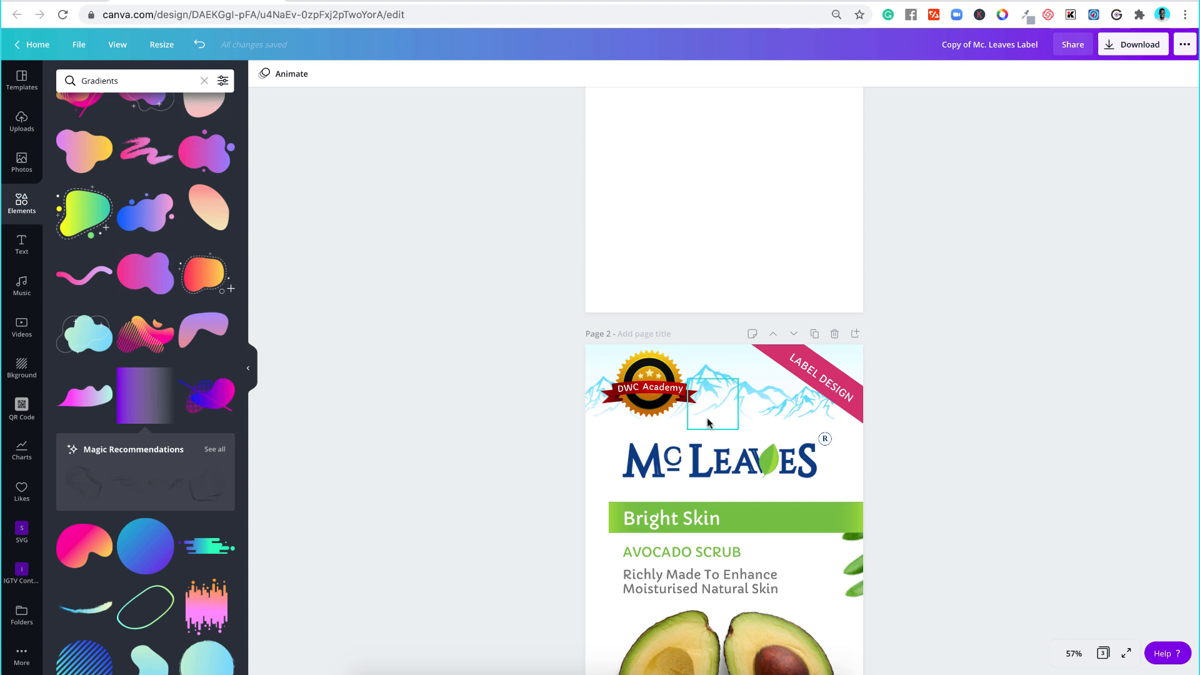
mouse_move(707, 423)
left_mouse_down()
mouse_move(710, 388)
mouse_move(711, 410)
left_mouse_up()
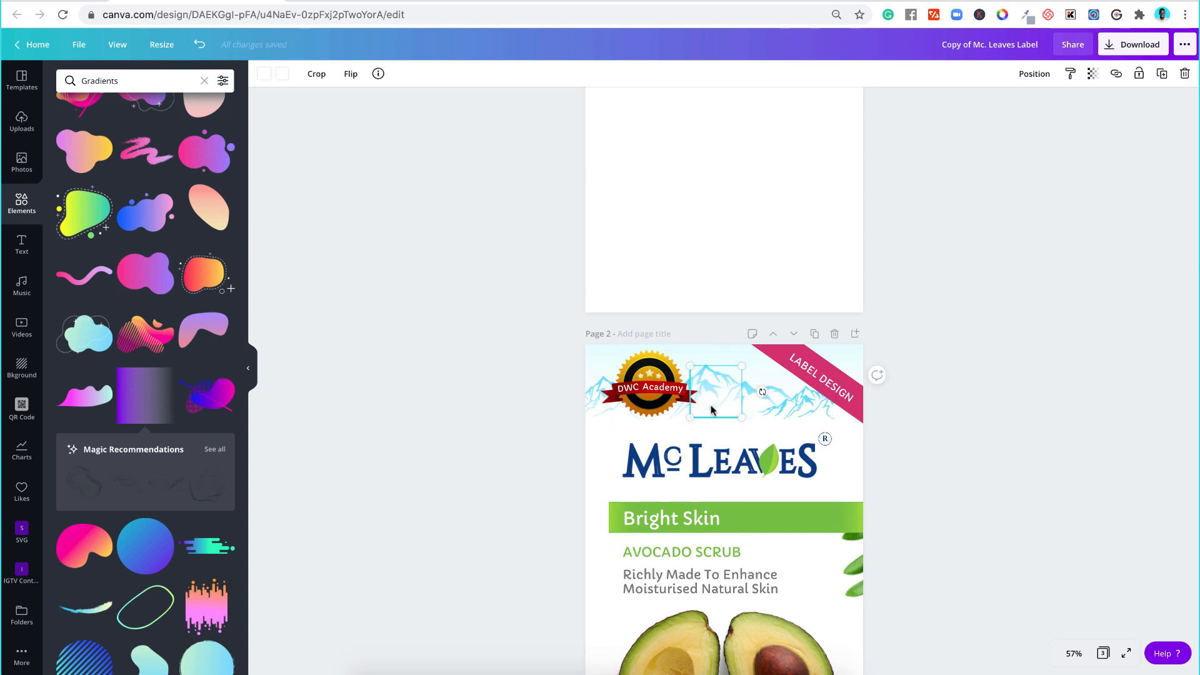
key("super+z")
scroll(600, 233, "up", 6)
Step: Duplicate the leftmost pale blue gradient below the mountains, rotate it so its solid edge faces down, and recolour it white
left_click(605, 134)
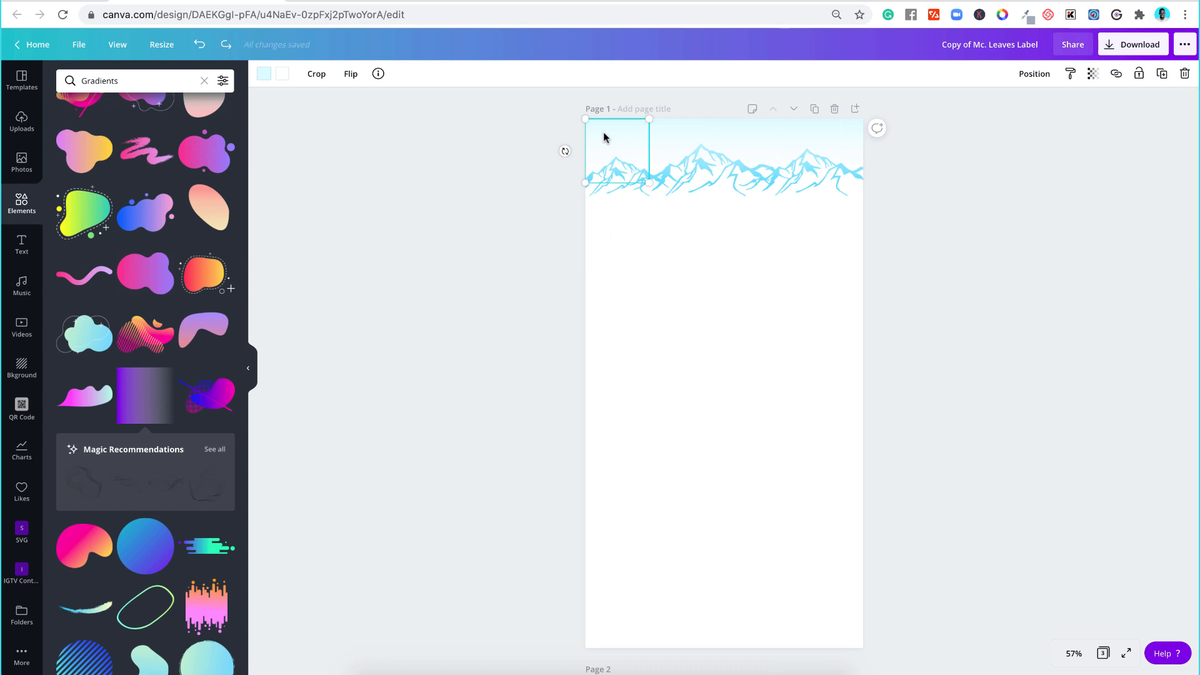
left_click_drag(604, 136, 651, 238)
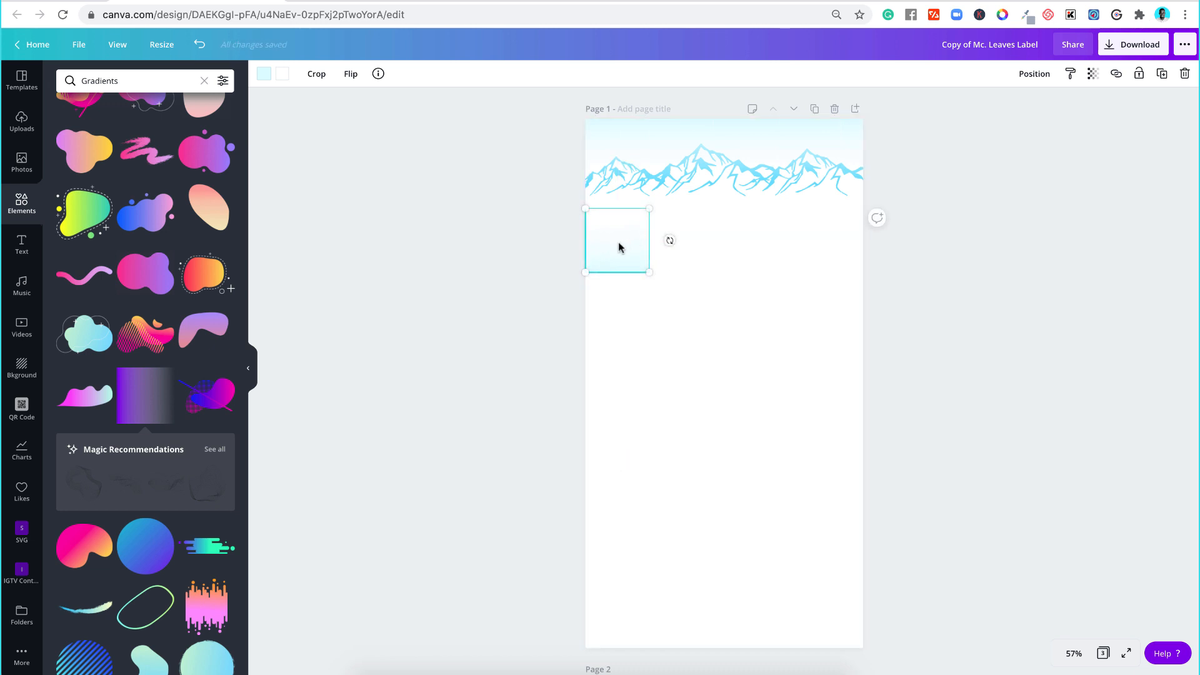
left_click(264, 74)
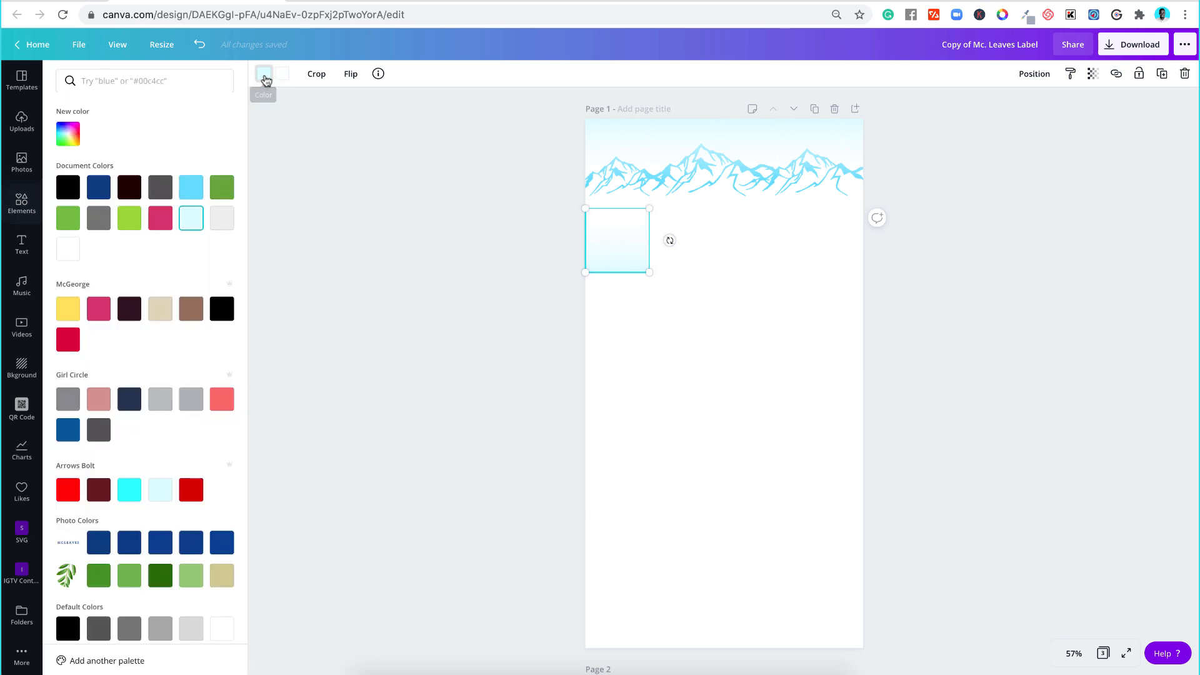
left_click(73, 253)
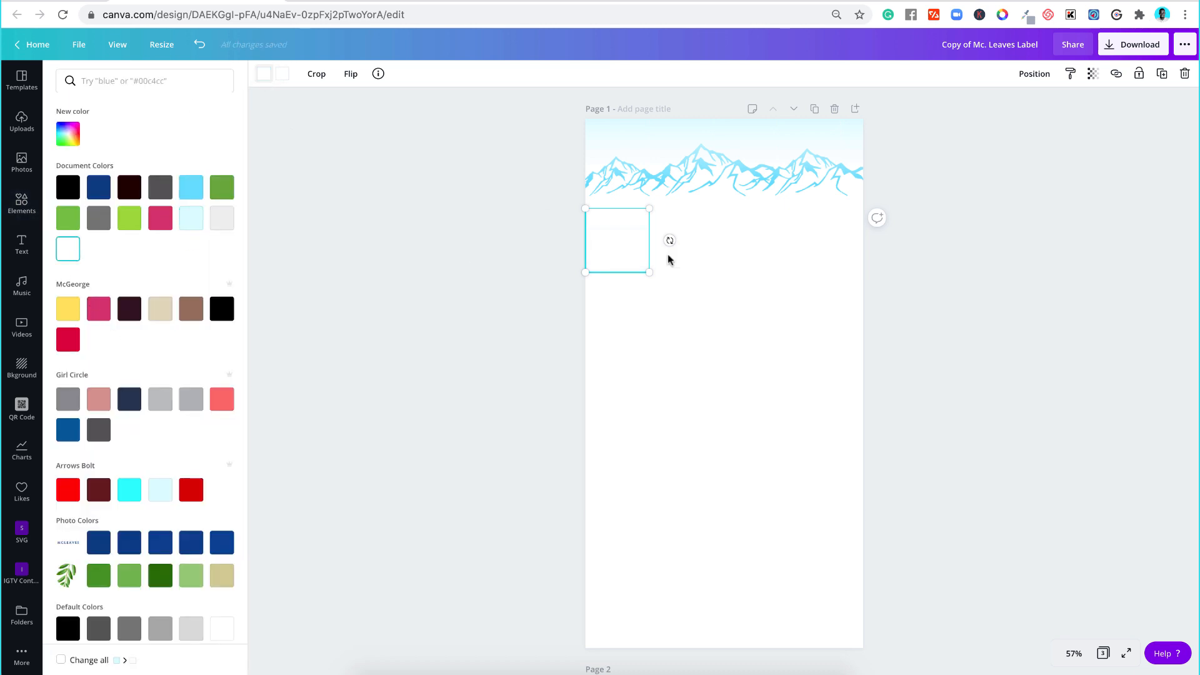
Step: Move the white gradient over the left mountain's base at the page edge and shrink it to fade the lower lines
left_click_drag(613, 239, 612, 189)
left_click_drag(650, 152, 607, 182)
left_click(532, 232)
left_click(531, 231)
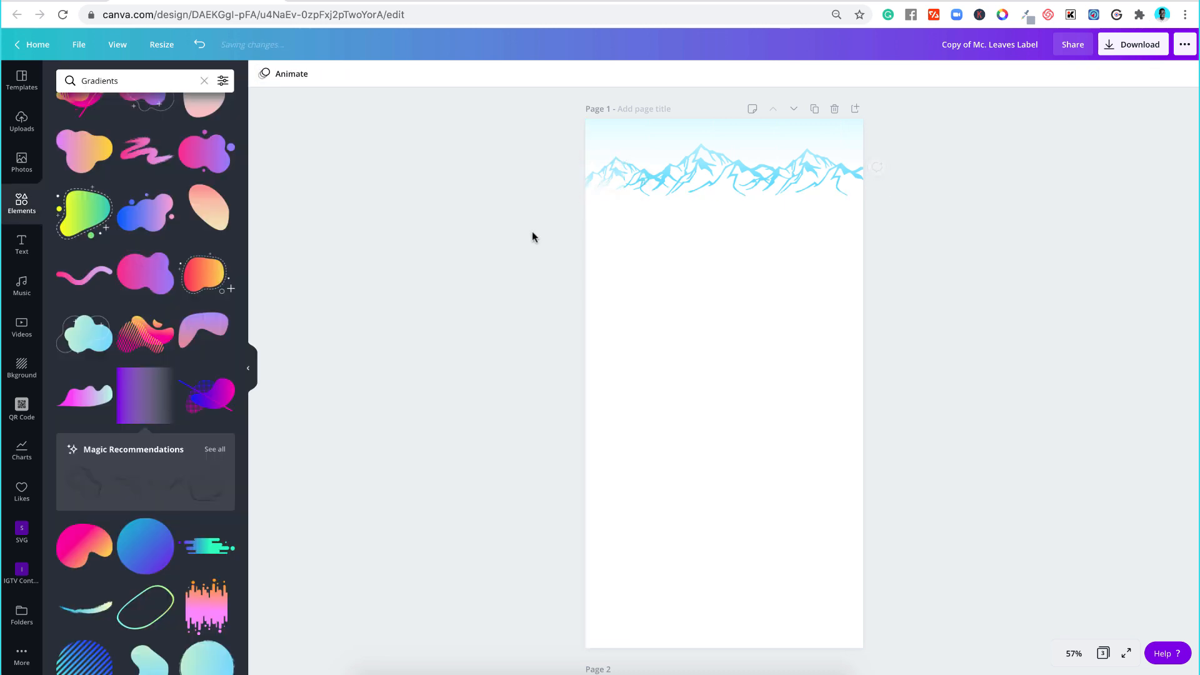
Step: Duplicate the small white gradient in a row along the mountain bases up to the page's right edge
left_click(602, 183)
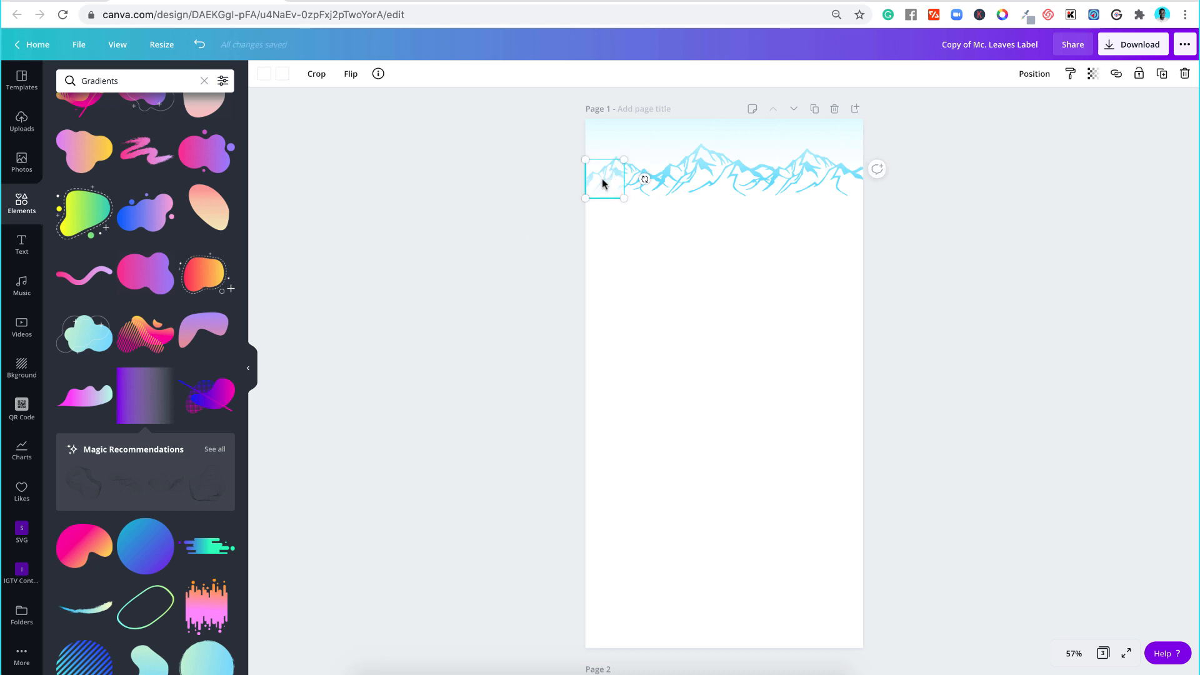
left_click_drag(602, 183, 826, 192)
left_click(825, 180)
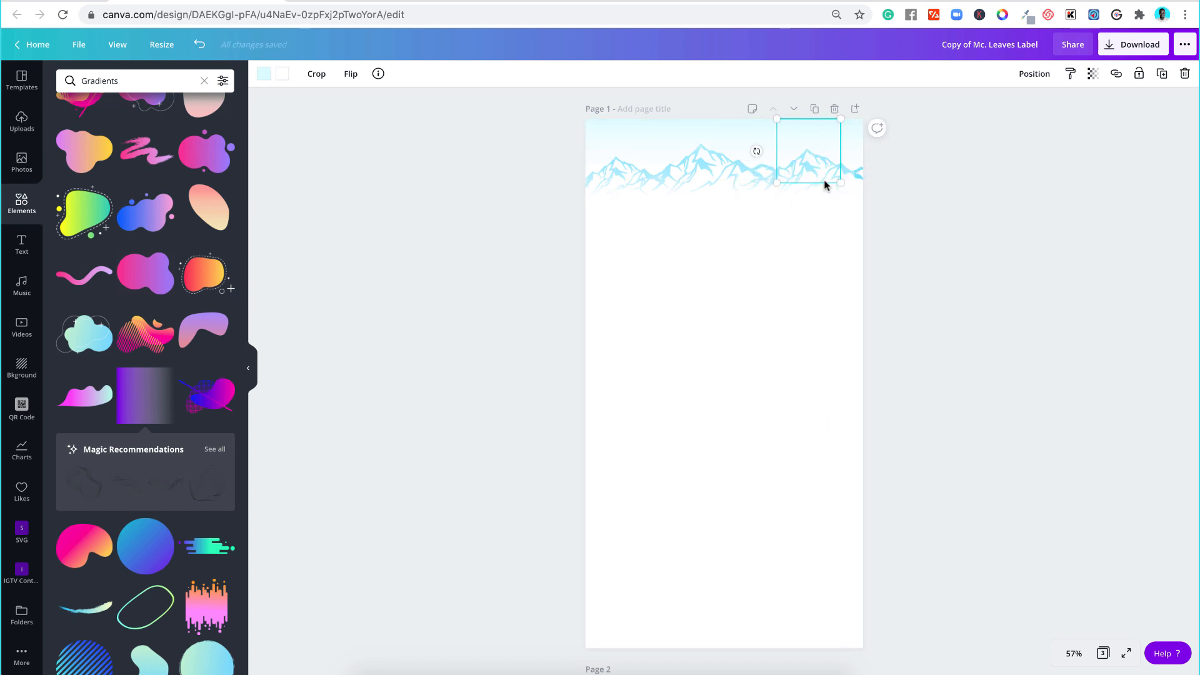
left_click(823, 195)
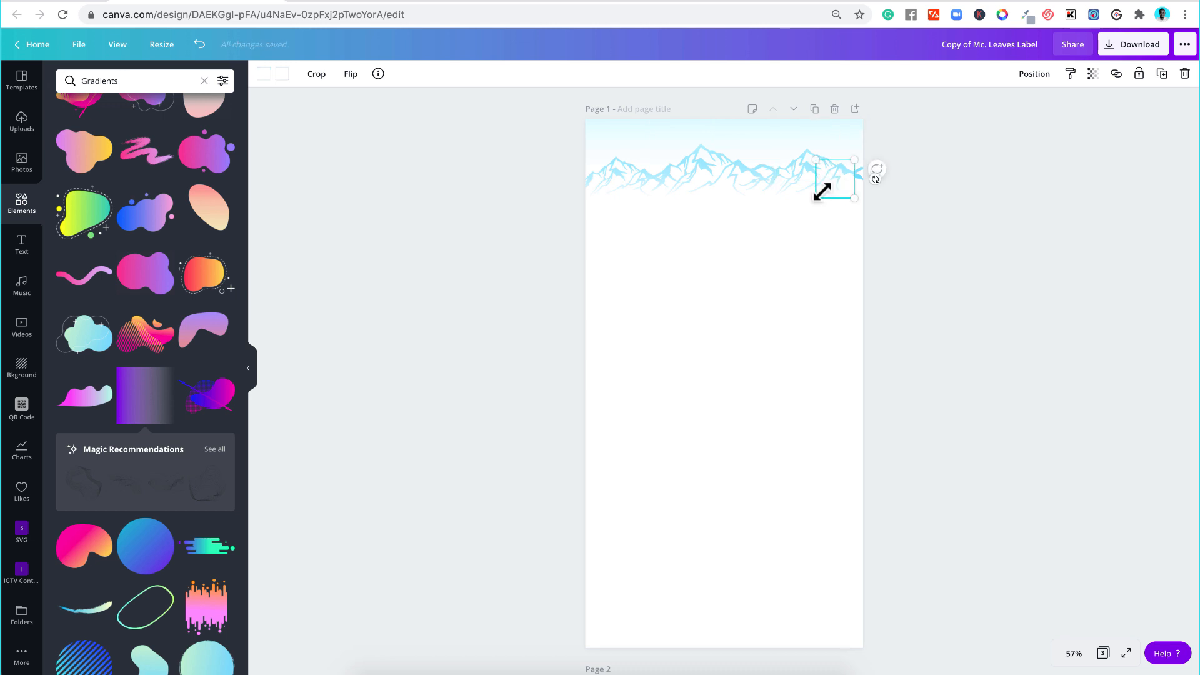
left_click_drag(828, 190, 870, 197)
left_click(913, 213)
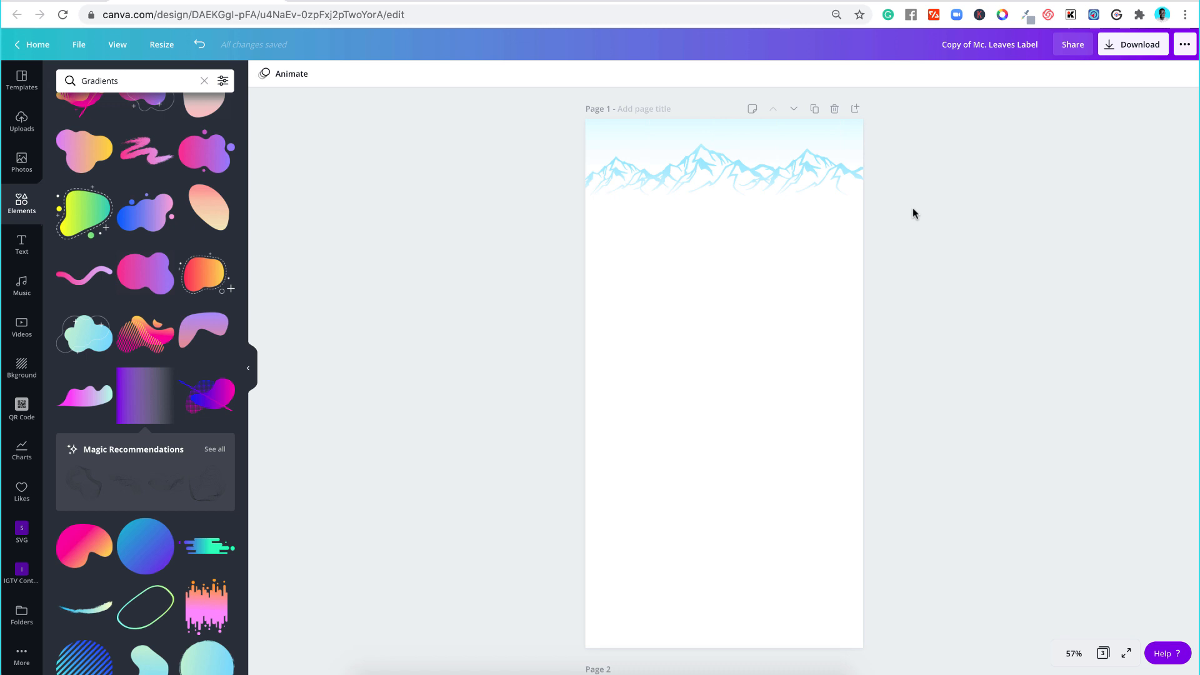
Step: Add a square to page 1, reshape it into a long narrow band, and angle it diagonally across the page's upper-right corner
scroll(804, 343, "down", 6)
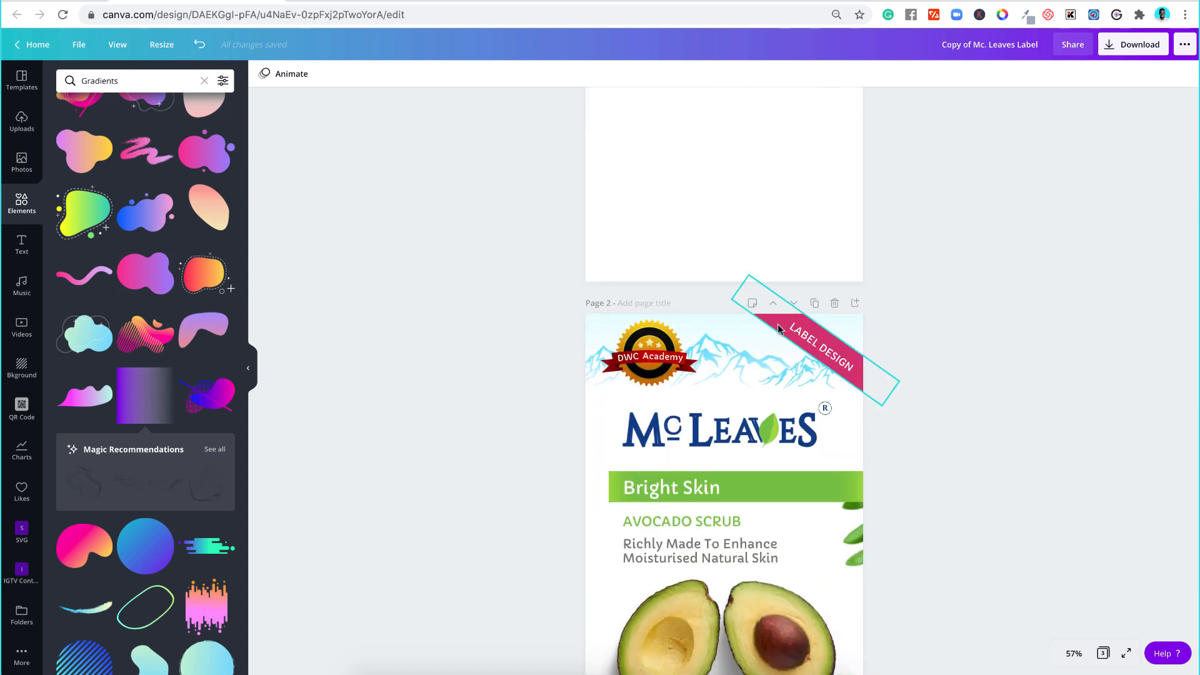
scroll(778, 327, "up", 6)
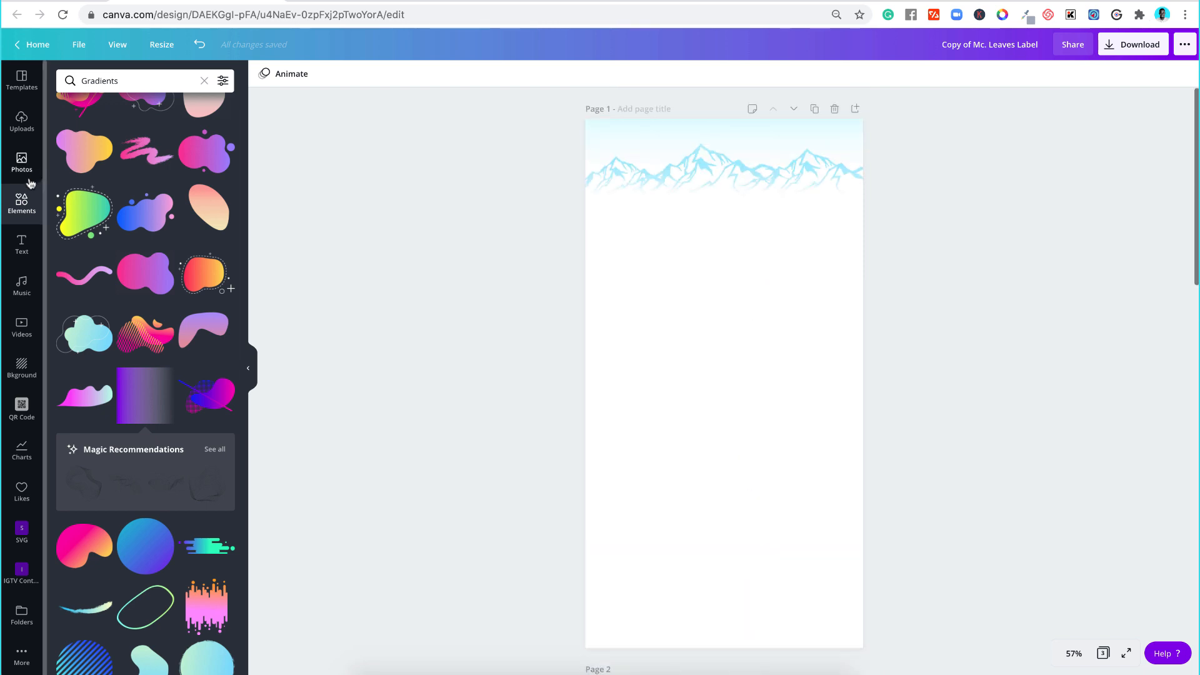
scroll(147, 228, "up", 1)
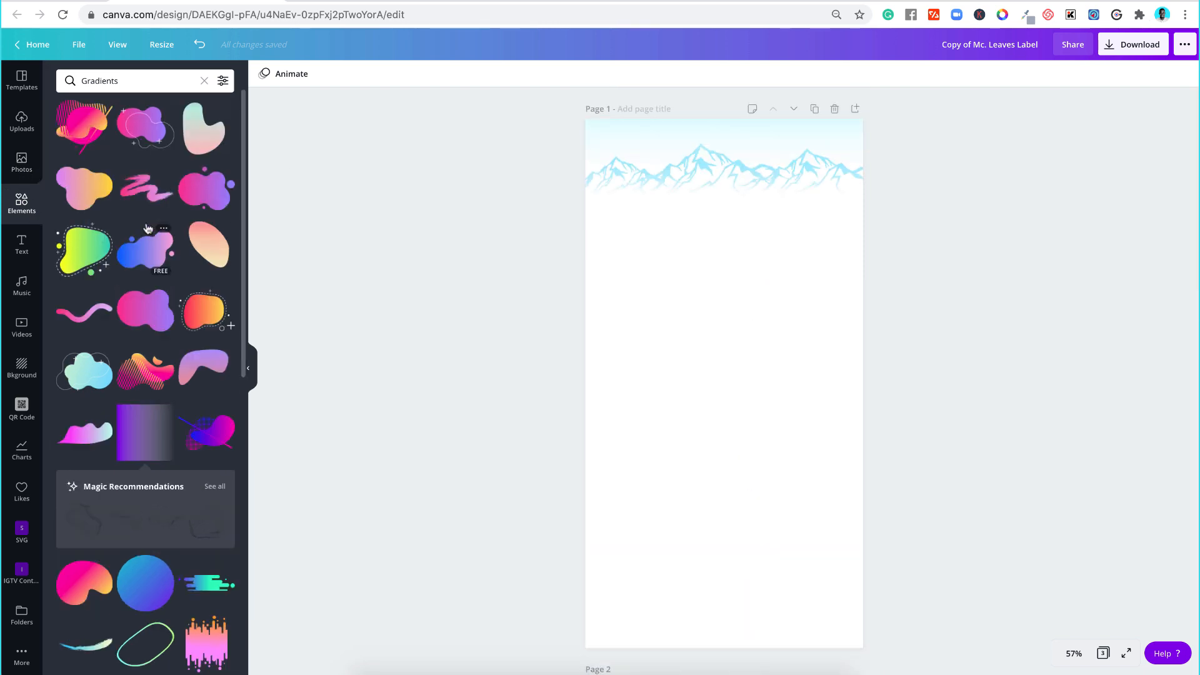
left_click(205, 82)
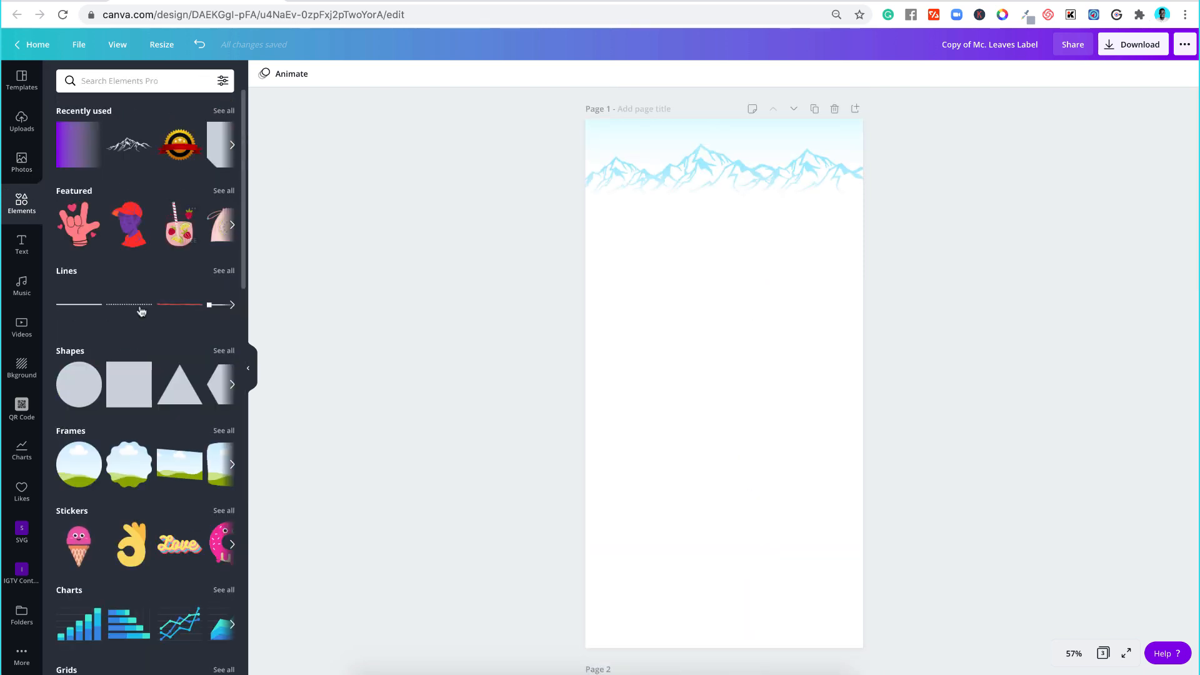
left_click(127, 373)
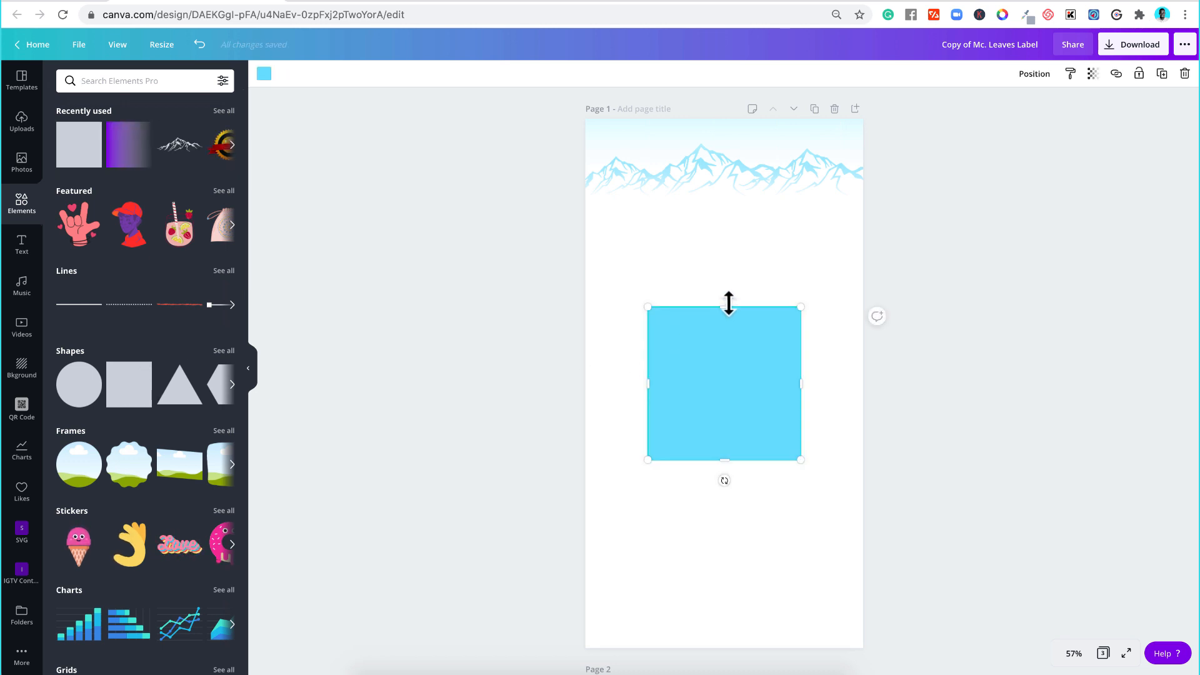
left_click_drag(726, 303, 870, 445)
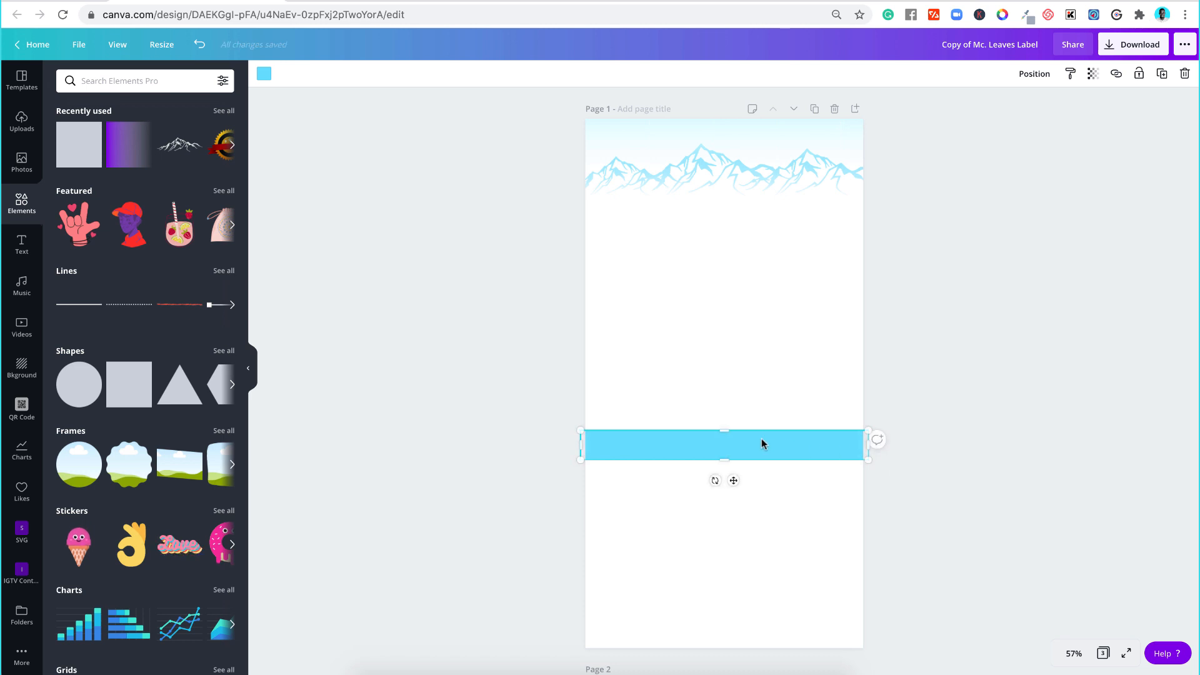
left_click_drag(720, 479, 819, 165)
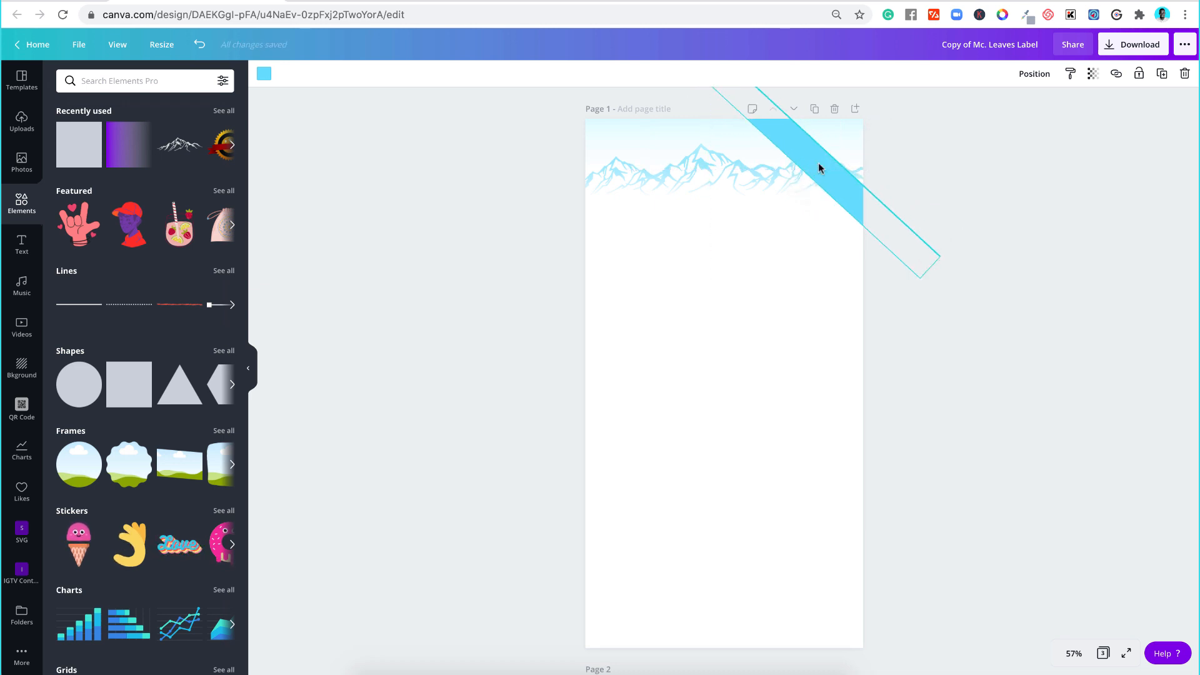
Step: Shift the diagonal band closer to the page corner to match the finished label and recolour it magenta pink
left_click(723, 305)
scroll(723, 305, "down", 5)
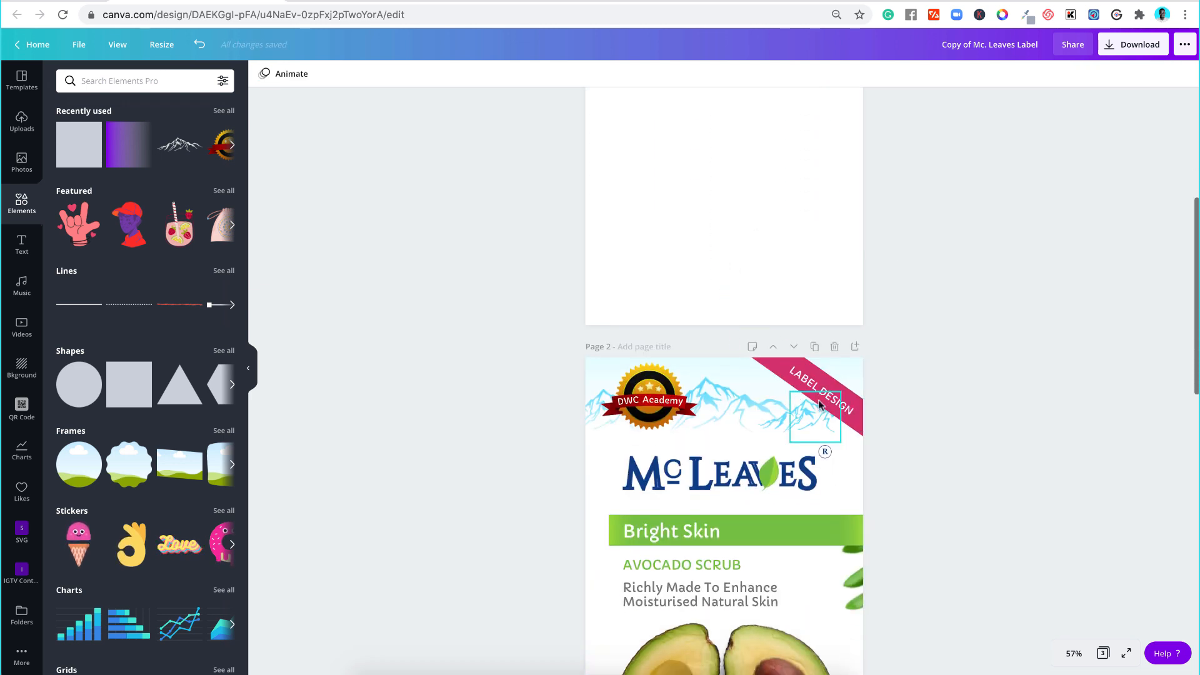
scroll(712, 212, "up", 5)
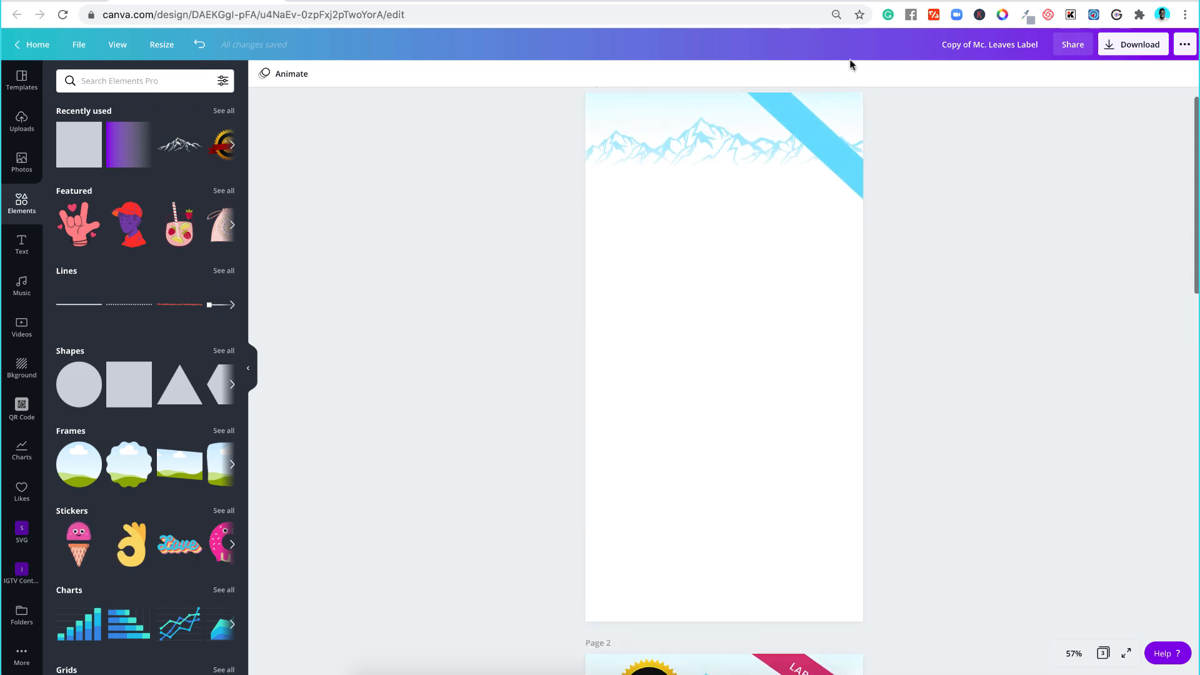
scroll(802, 354, "down", 4)
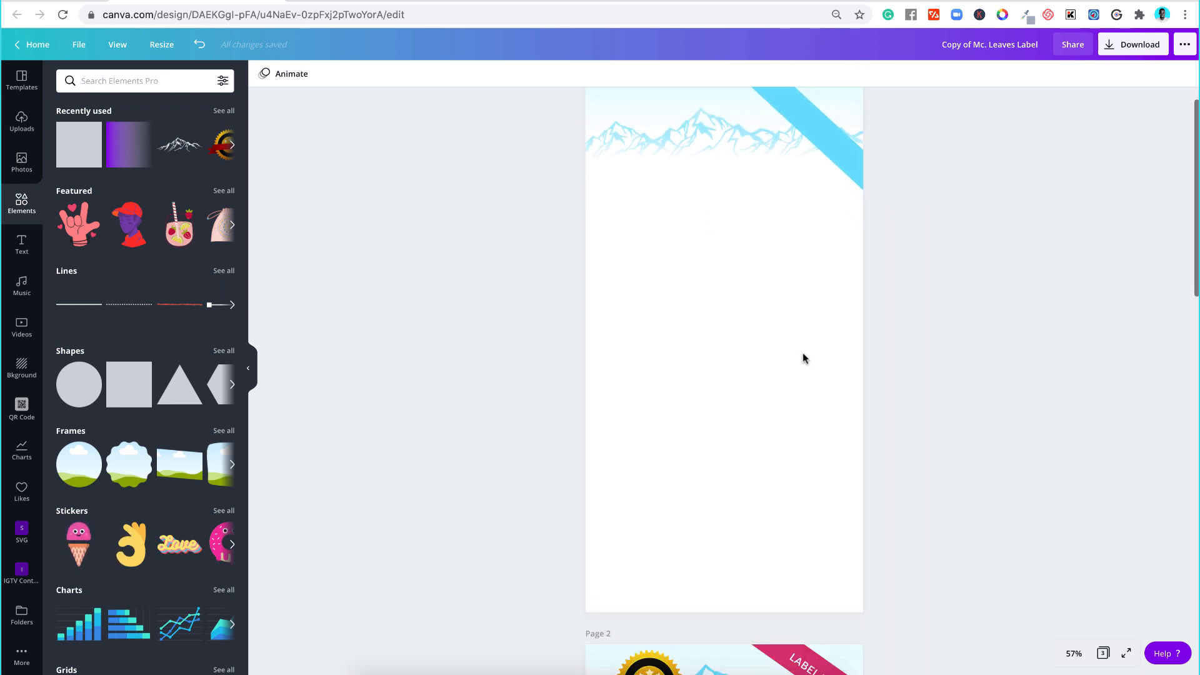
scroll(803, 353, "up", 4)
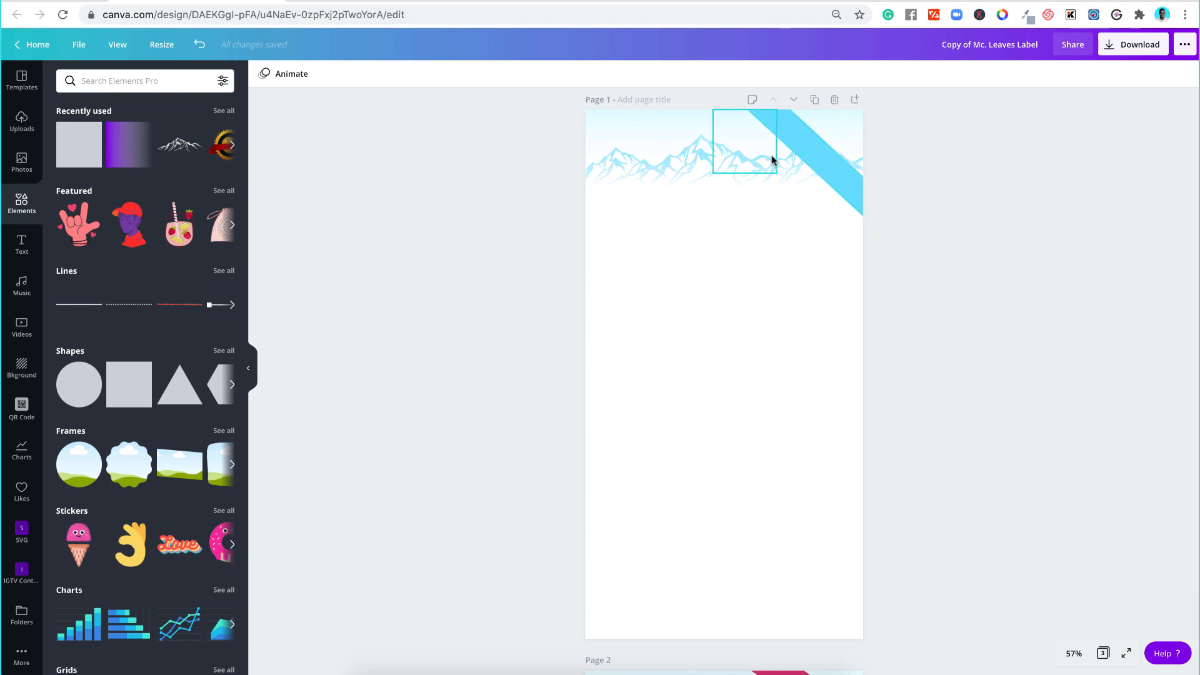
left_click(782, 164)
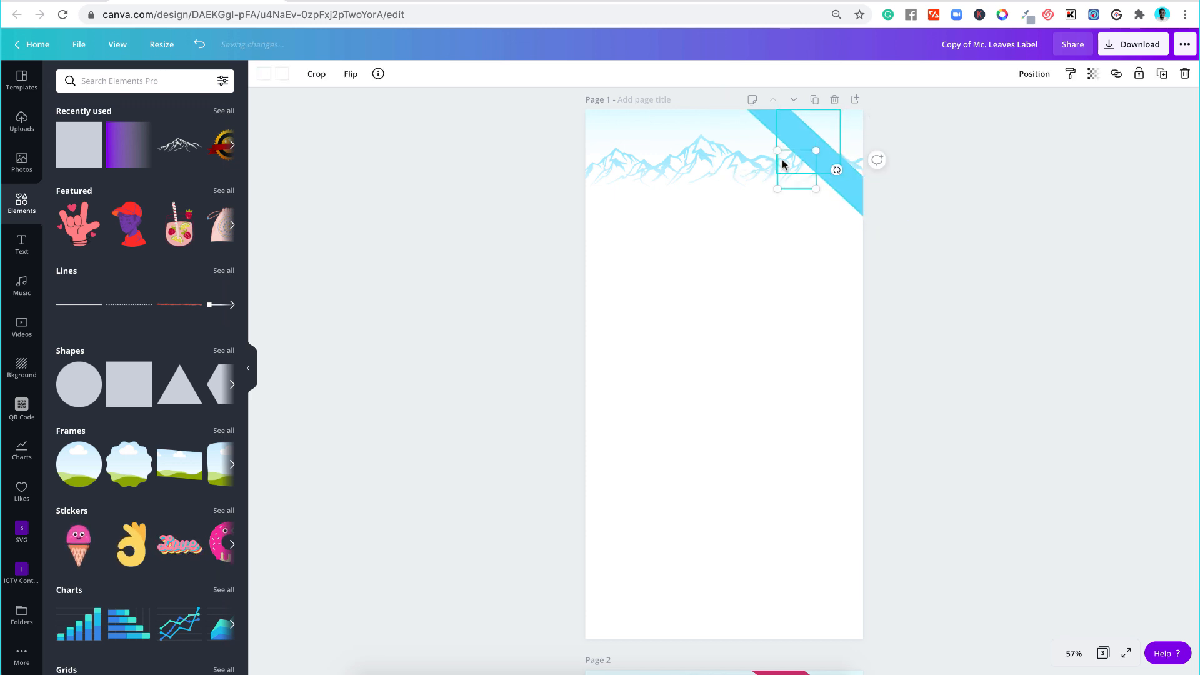
left_click(891, 152)
left_click_drag(811, 145, 827, 144)
left_click(264, 74)
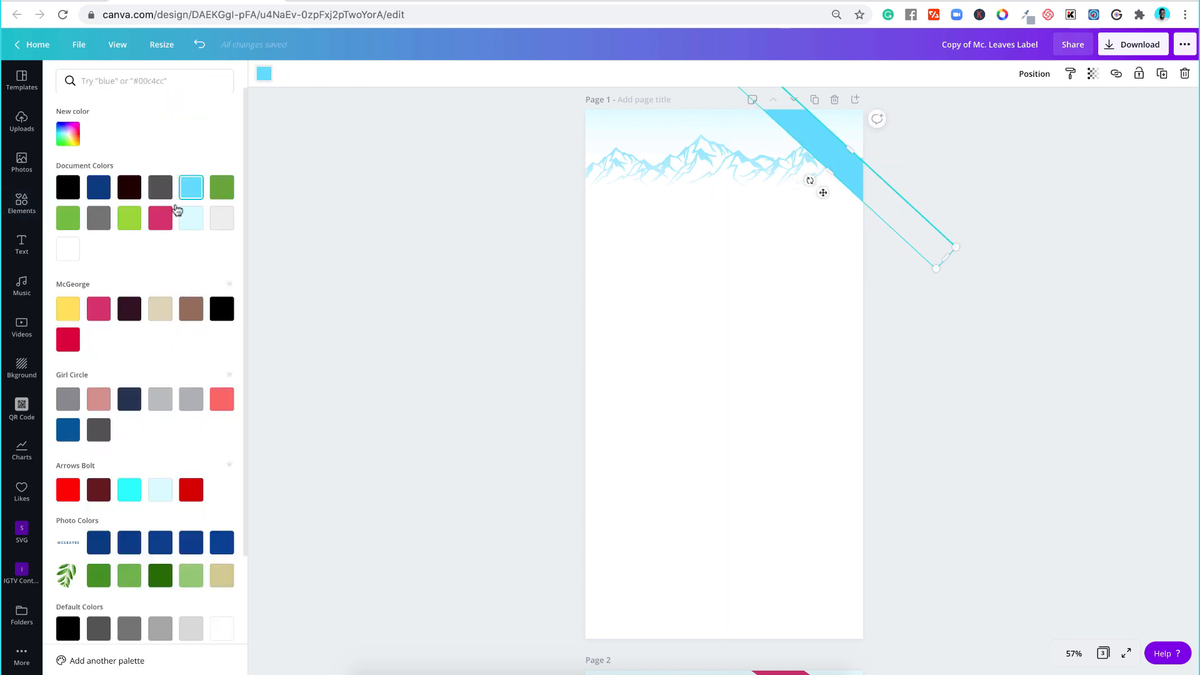
left_click(161, 218)
left_click(508, 263)
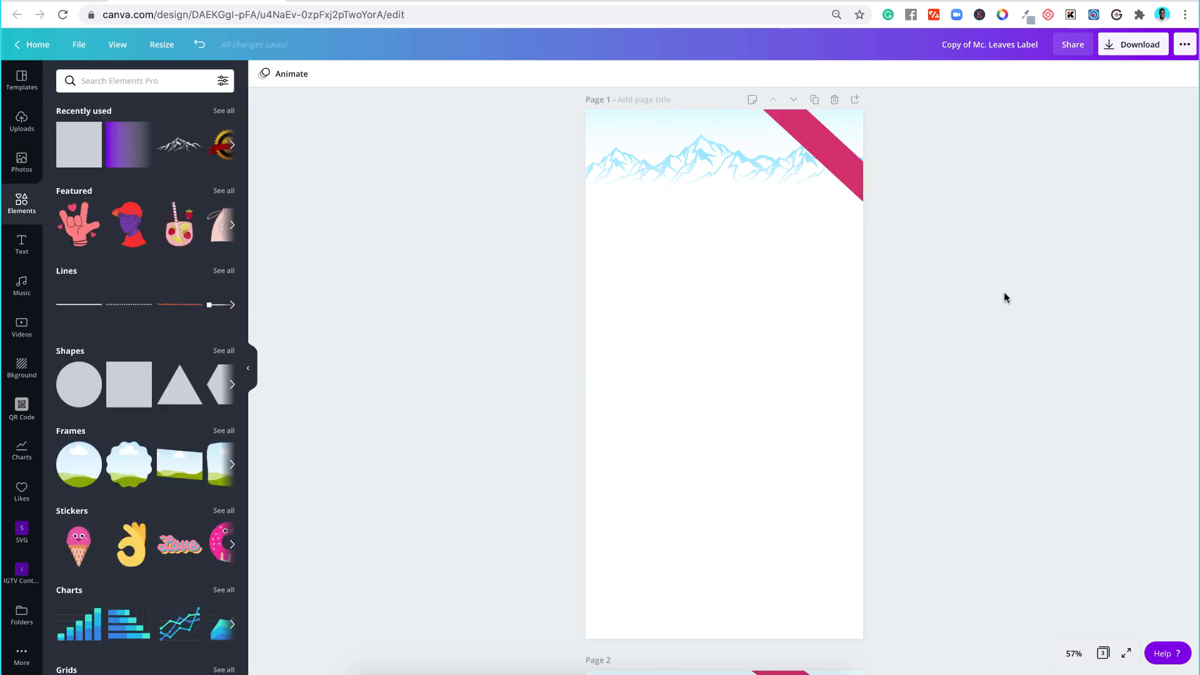
Step: Copy the McLeaves logo from the finished label on page 2 and paste it onto page 1
scroll(1004, 292, "down", 5)
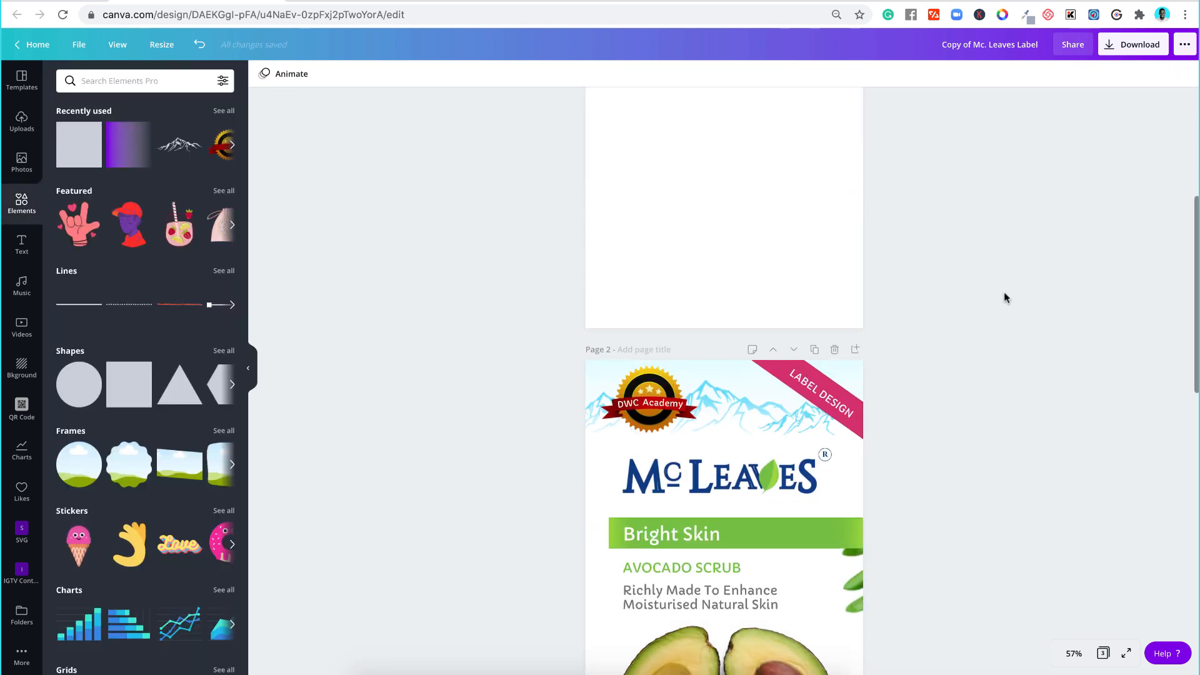
scroll(1004, 297, "down", 1)
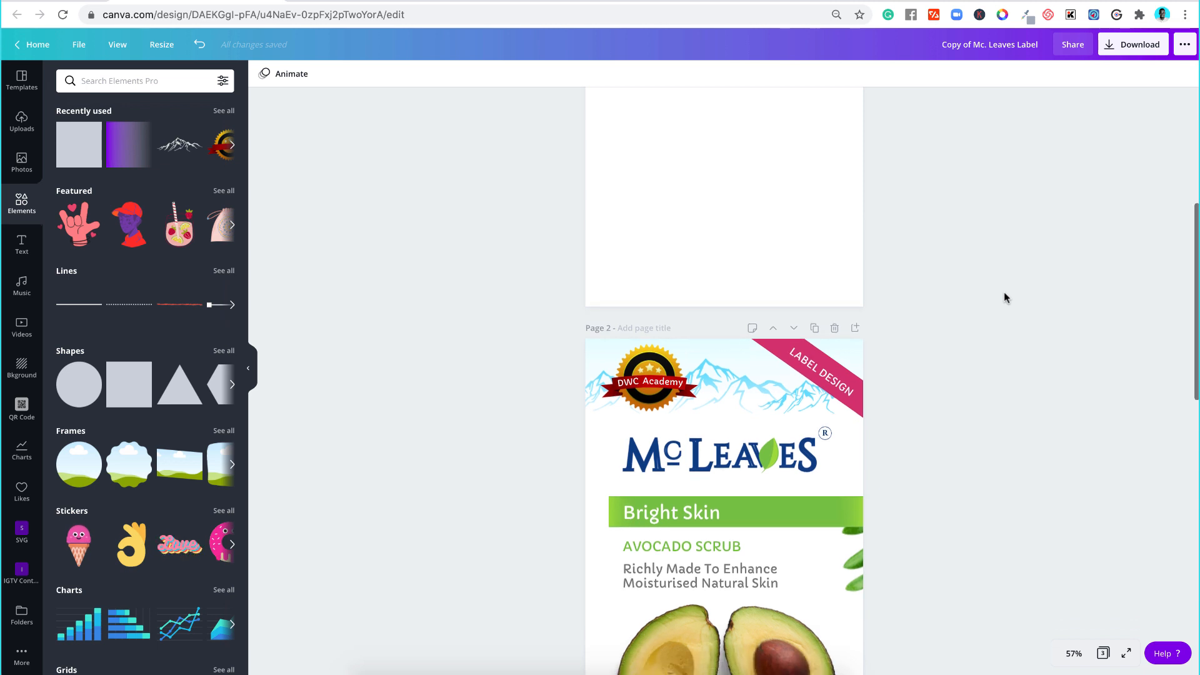
scroll(969, 296, "down", 2)
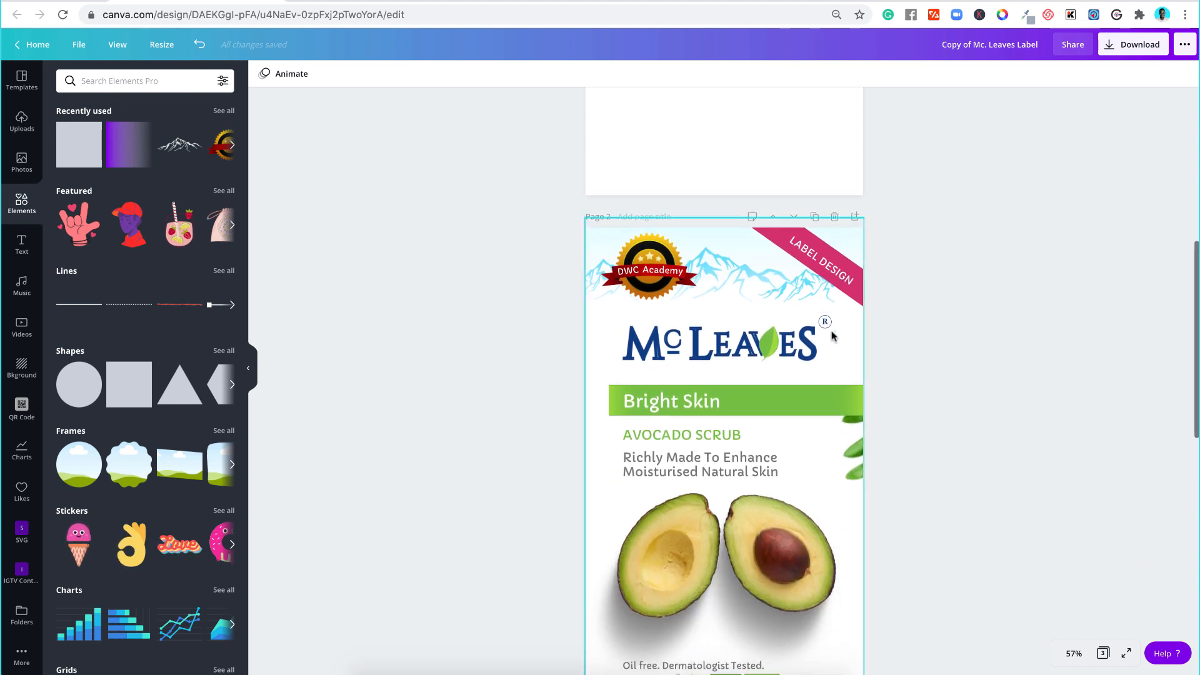
left_click(806, 342)
left_click(882, 356)
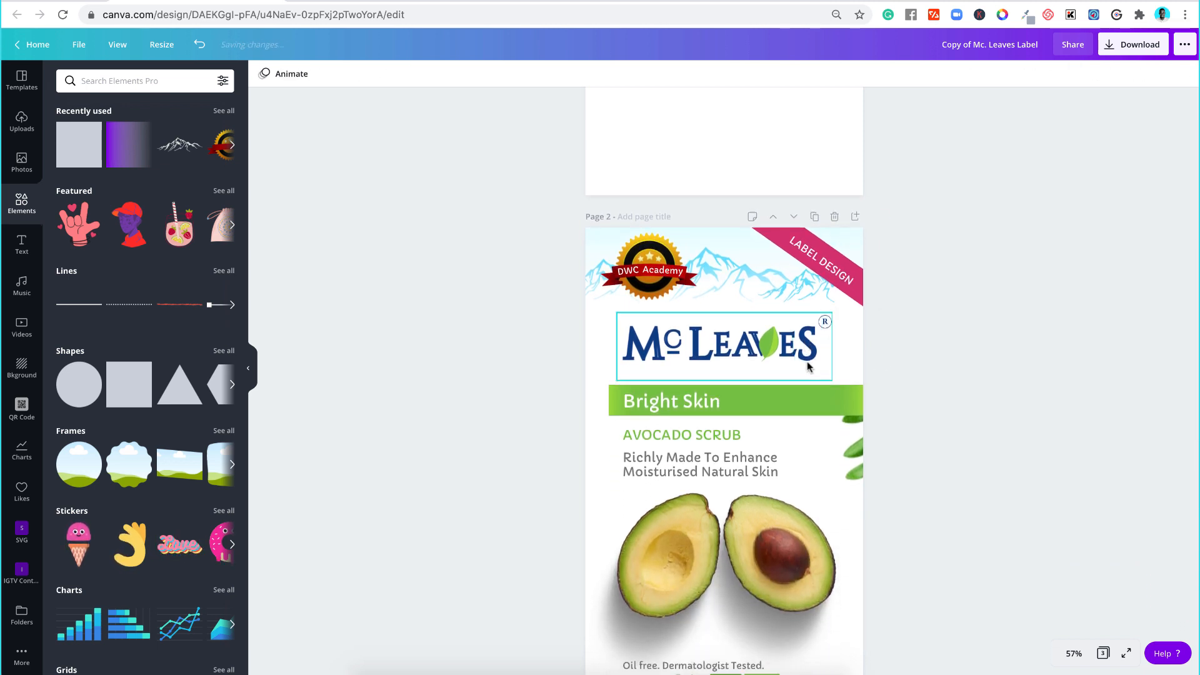
left_click(804, 363)
scroll(804, 368, "up", 8)
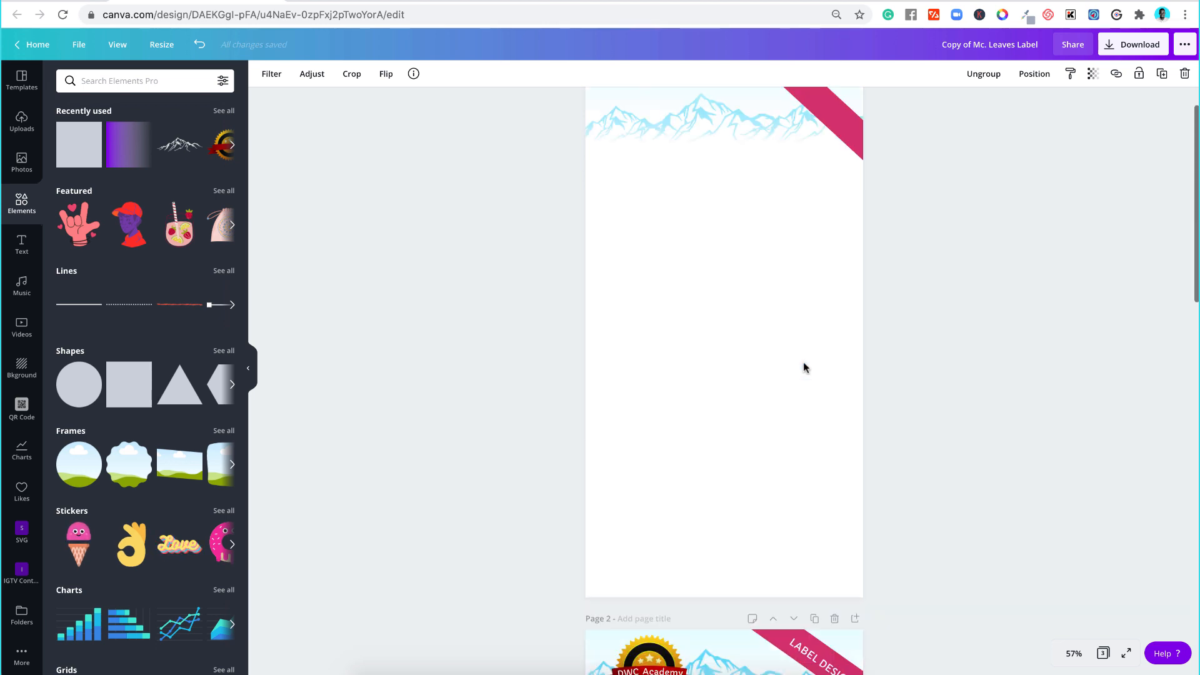
left_click(748, 304)
key("ctrl+v")
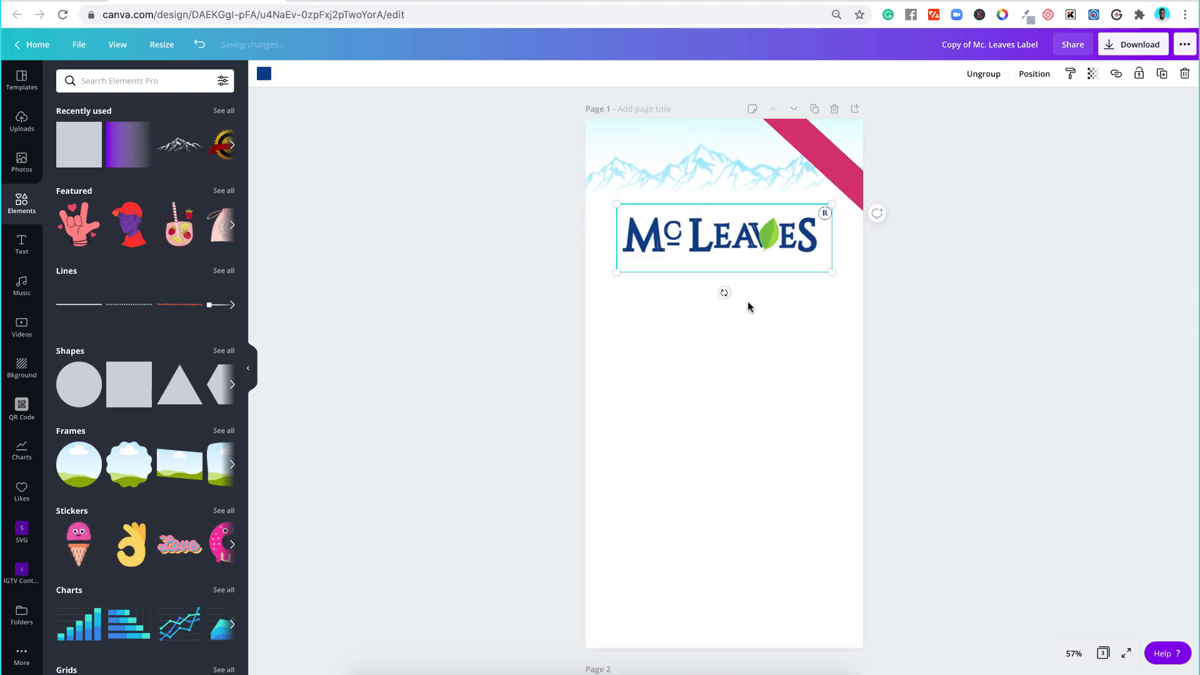
left_click(923, 269)
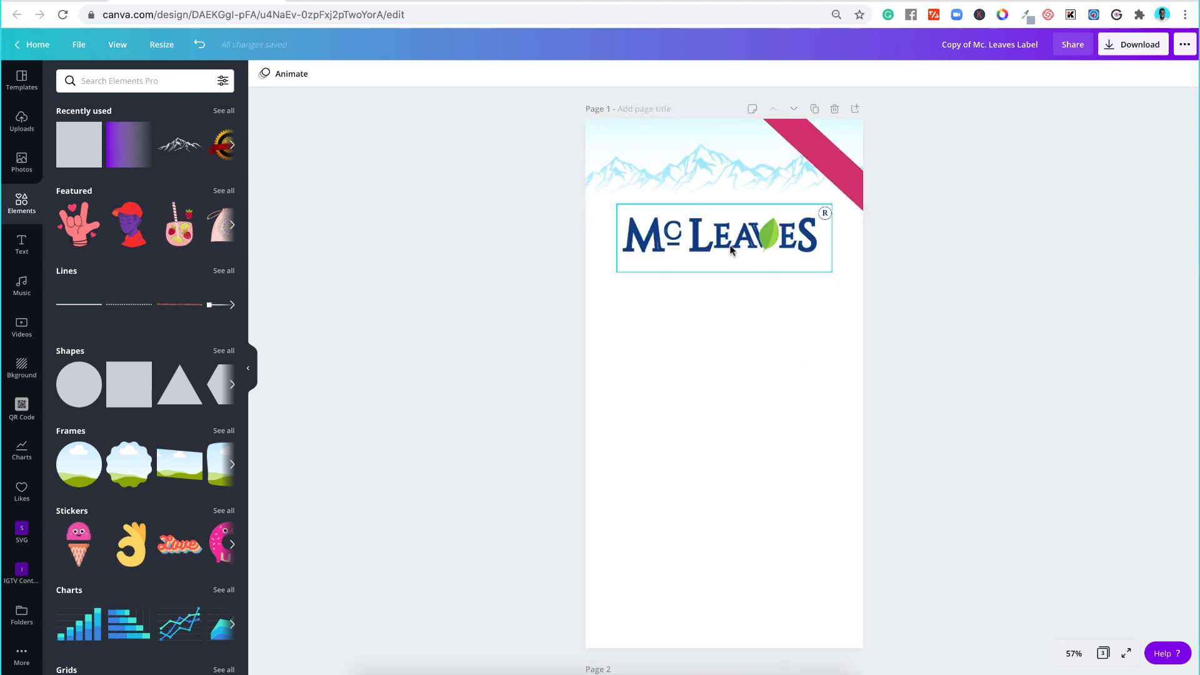
Step: Nudge the McLeaves logo on page 1 slightly upward, closer to the mountains
left_click(729, 267)
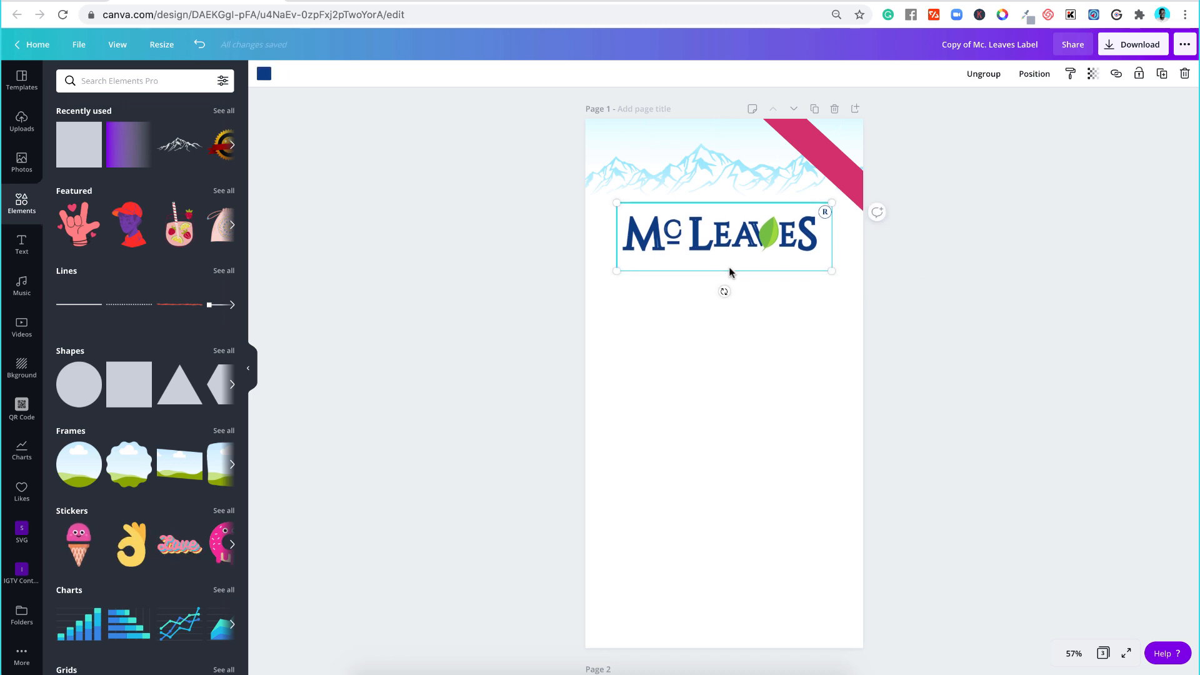
left_click(729, 259)
left_click_drag(729, 259, 730, 258)
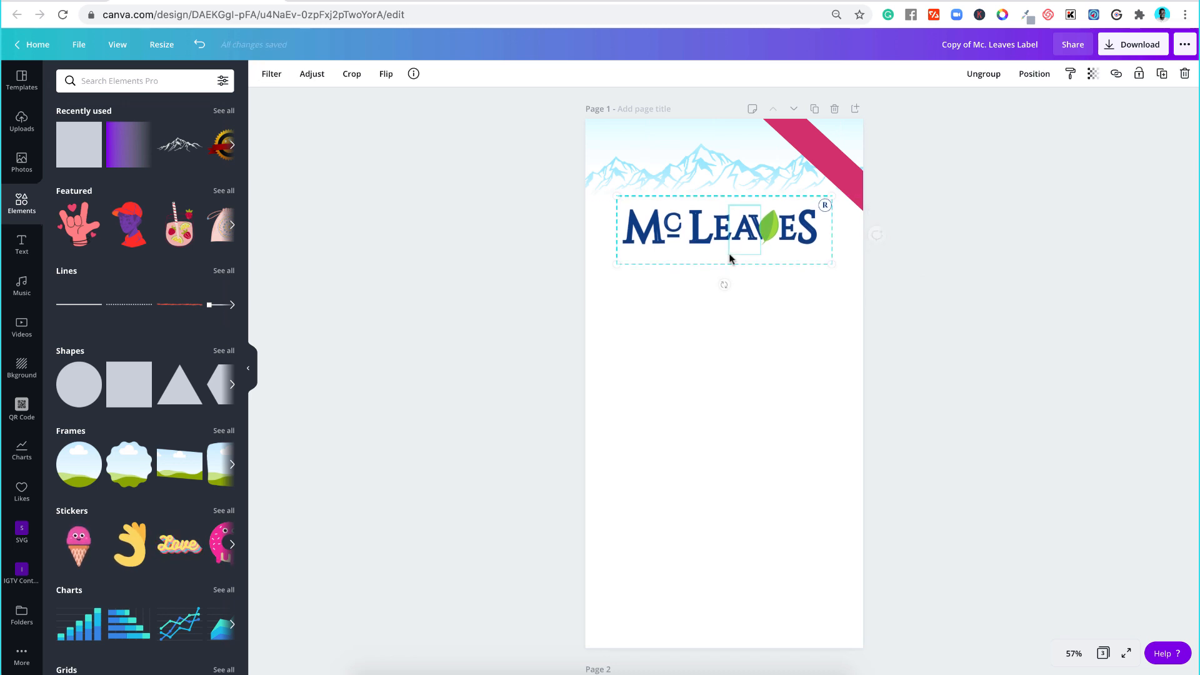
left_click(1048, 270)
Step: Review the finished label and the Design Structure page for the content that follows the logo
scroll(969, 300, "down", 5)
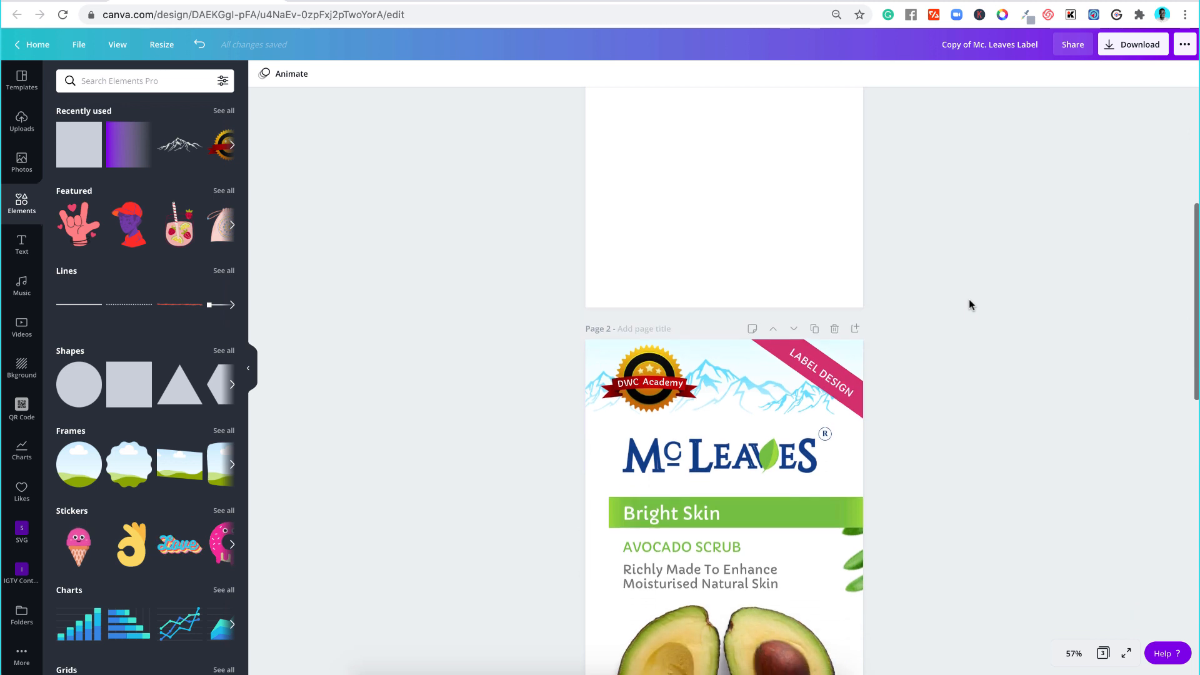
scroll(969, 300, "up", 5)
scroll(969, 304, "down", 6)
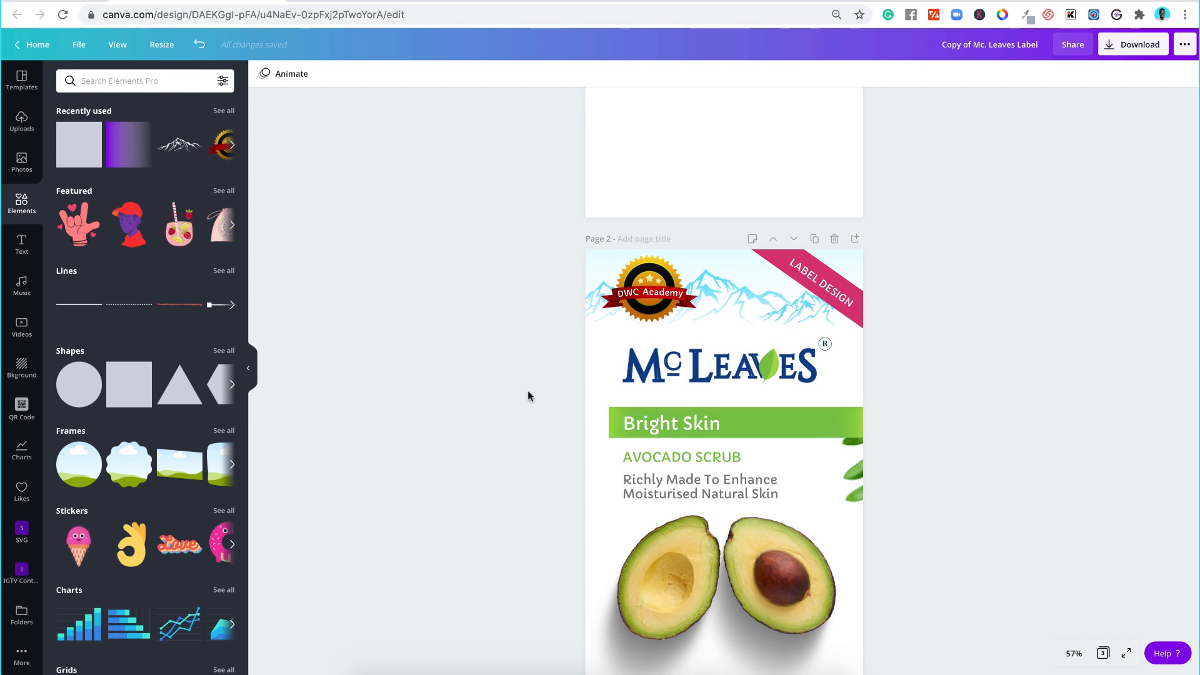
scroll(527, 394, "down", 10)
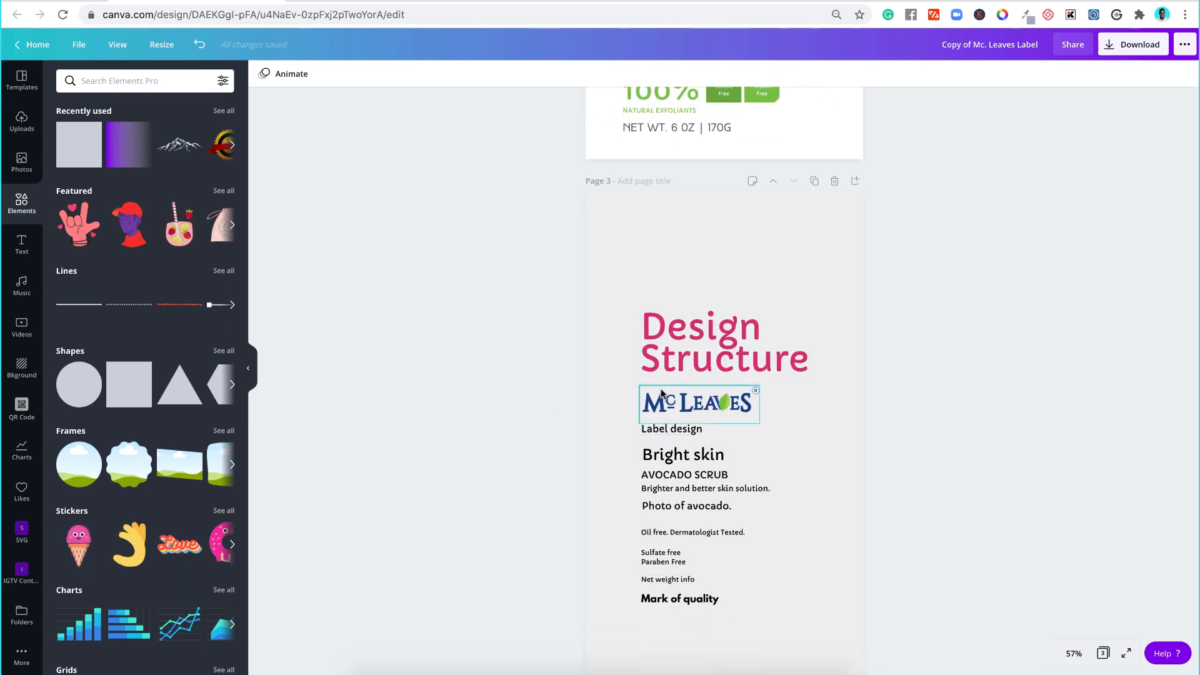
scroll(663, 400, "up", 4)
scroll(661, 391, "down", 3)
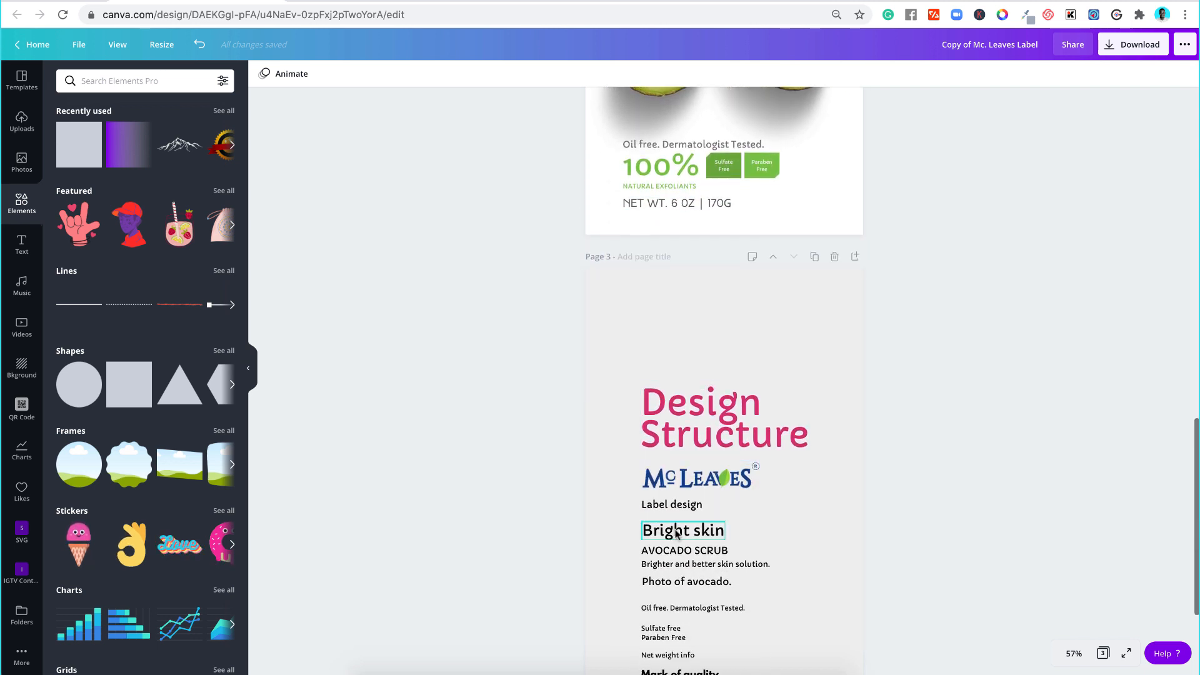
scroll(675, 532, "up", 8)
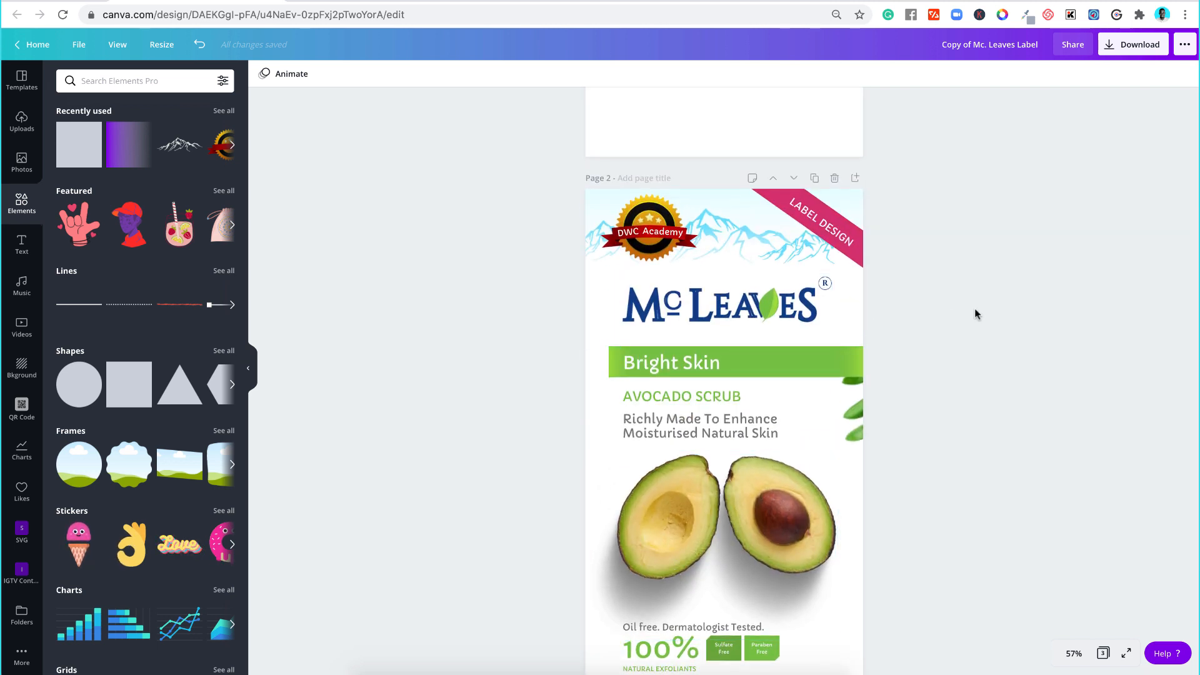
left_click(72, 156)
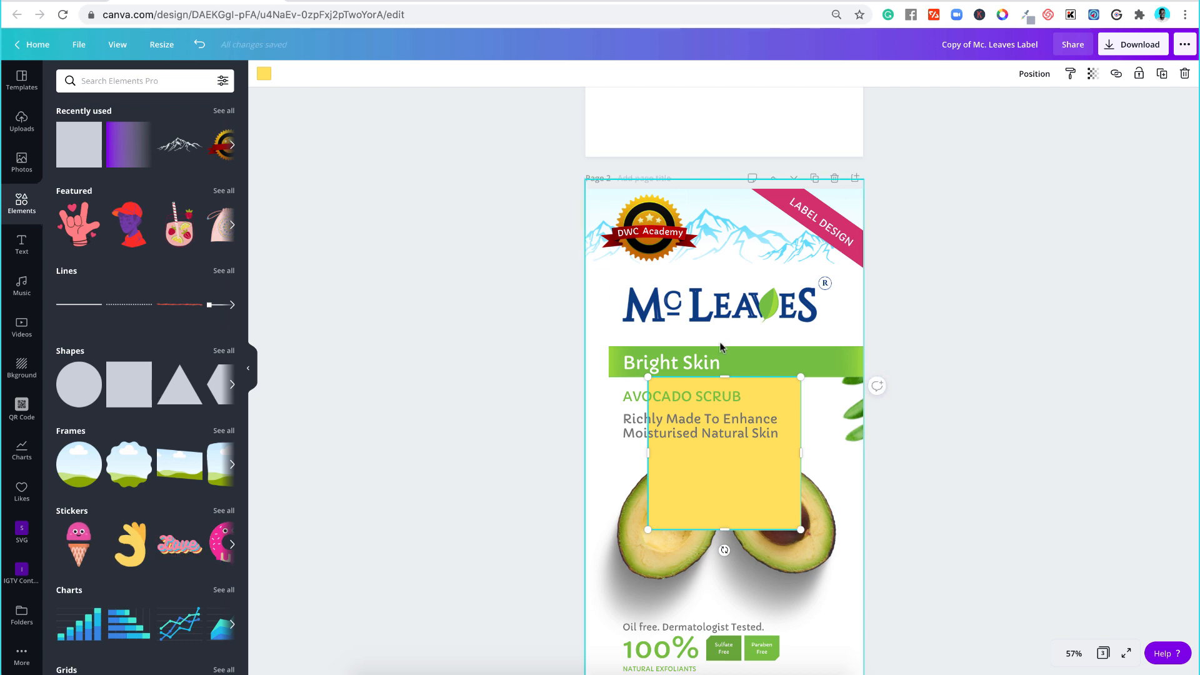
key("ctrl+z")
scroll(720, 347, "up", 7)
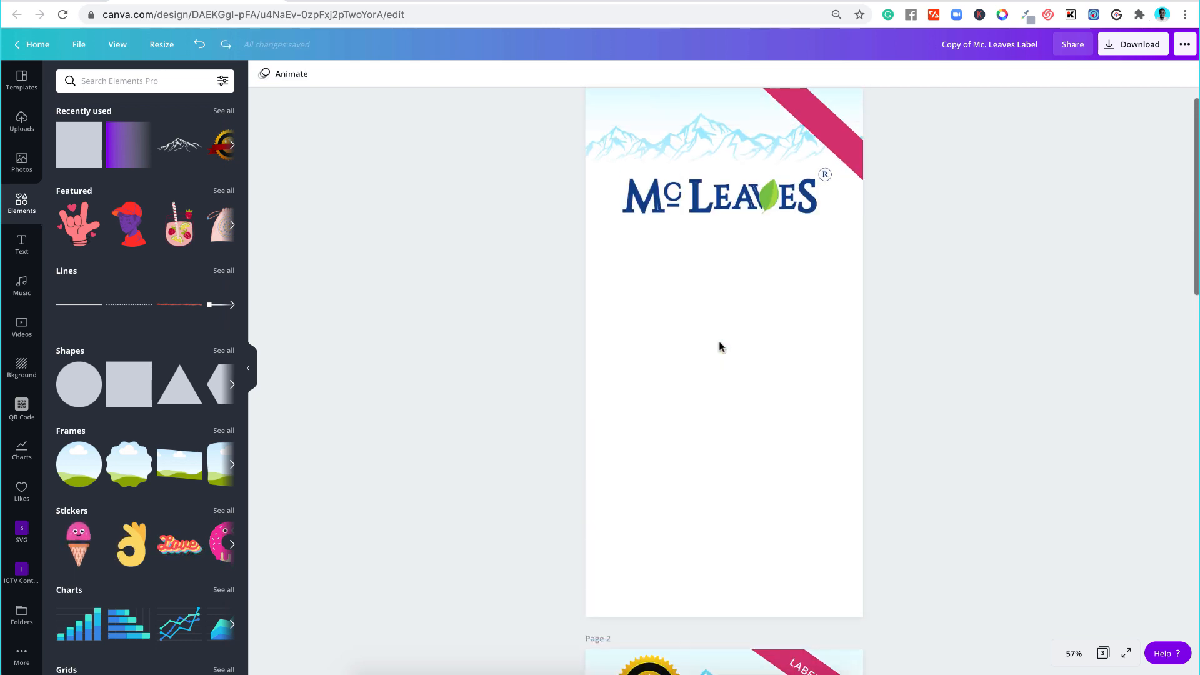
key("ctrl+v")
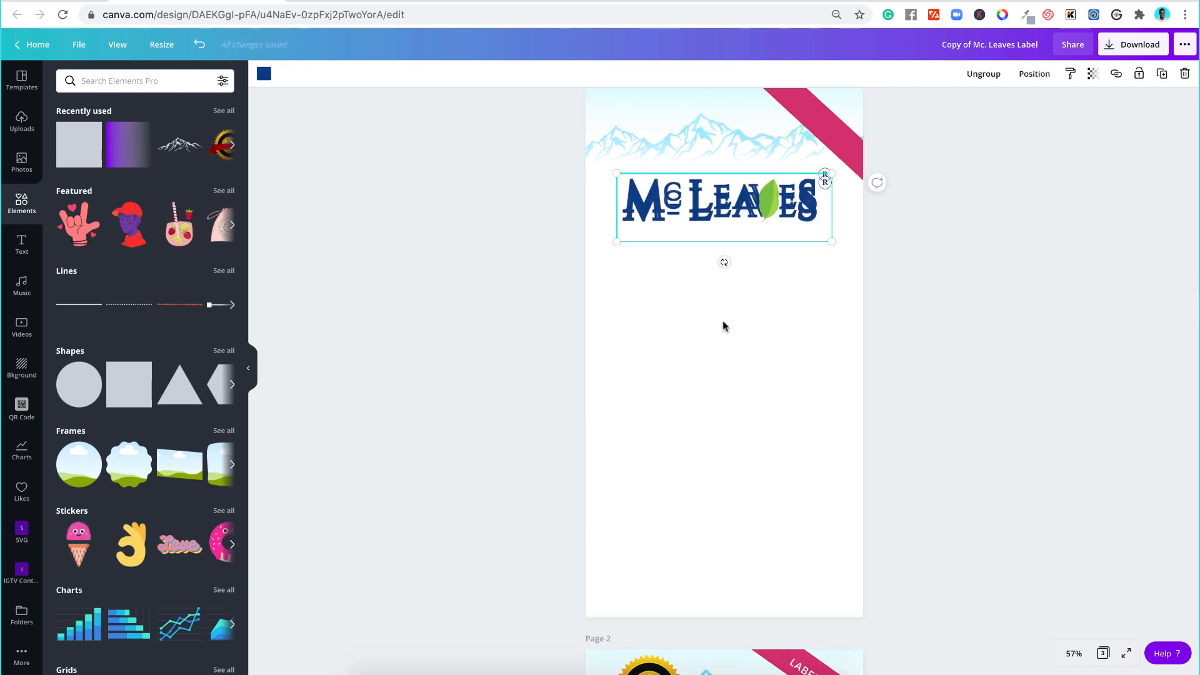
key("ctrl+z")
Step: Add a square below the logo on page 1, reshape it into a horizontal band, and shift it slightly upward
left_click(79, 144)
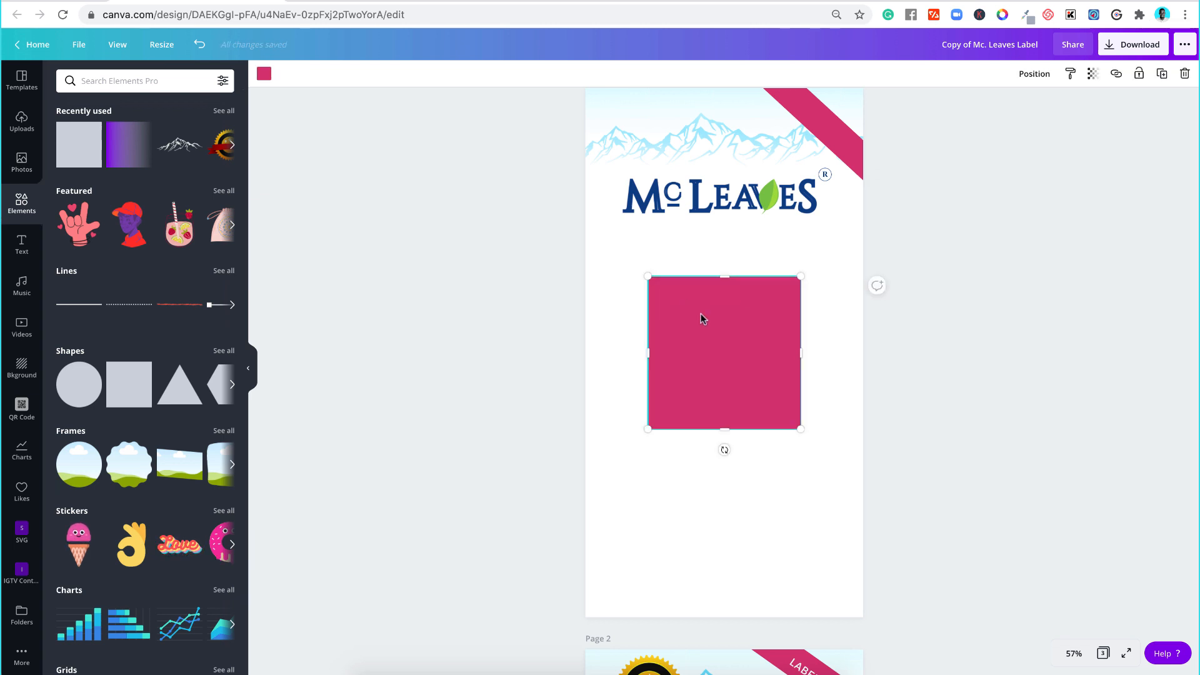
left_click_drag(724, 279, 625, 241)
left_click_drag(746, 258, 747, 253)
Step: Review the finished label on page 2 and the Design Structure page for the band and text below the logo
scroll(737, 377, "down", 5)
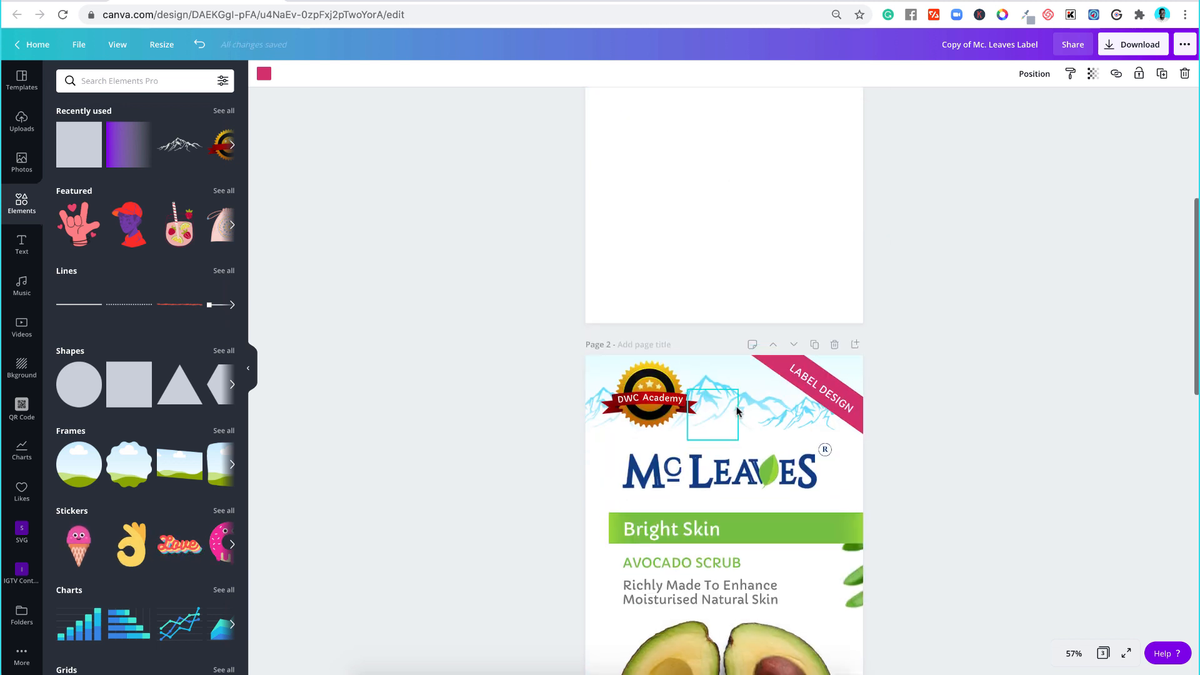
scroll(737, 482, "down", 1)
scroll(688, 494, "down", 3)
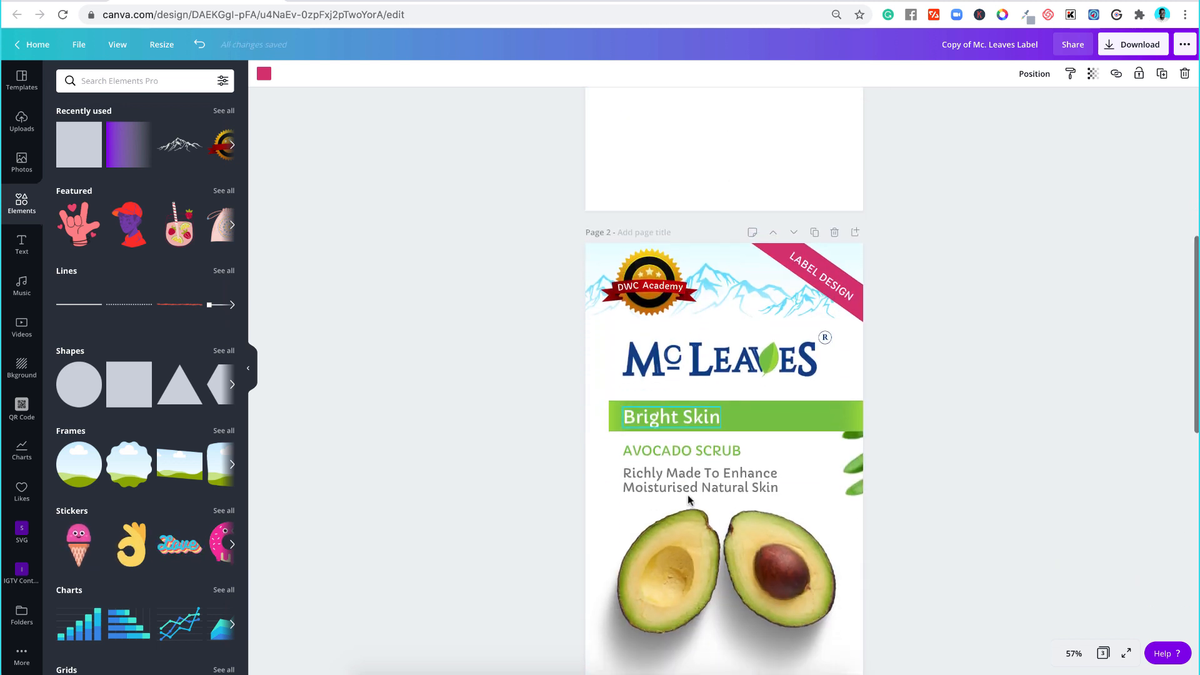
scroll(681, 373, "down", 6)
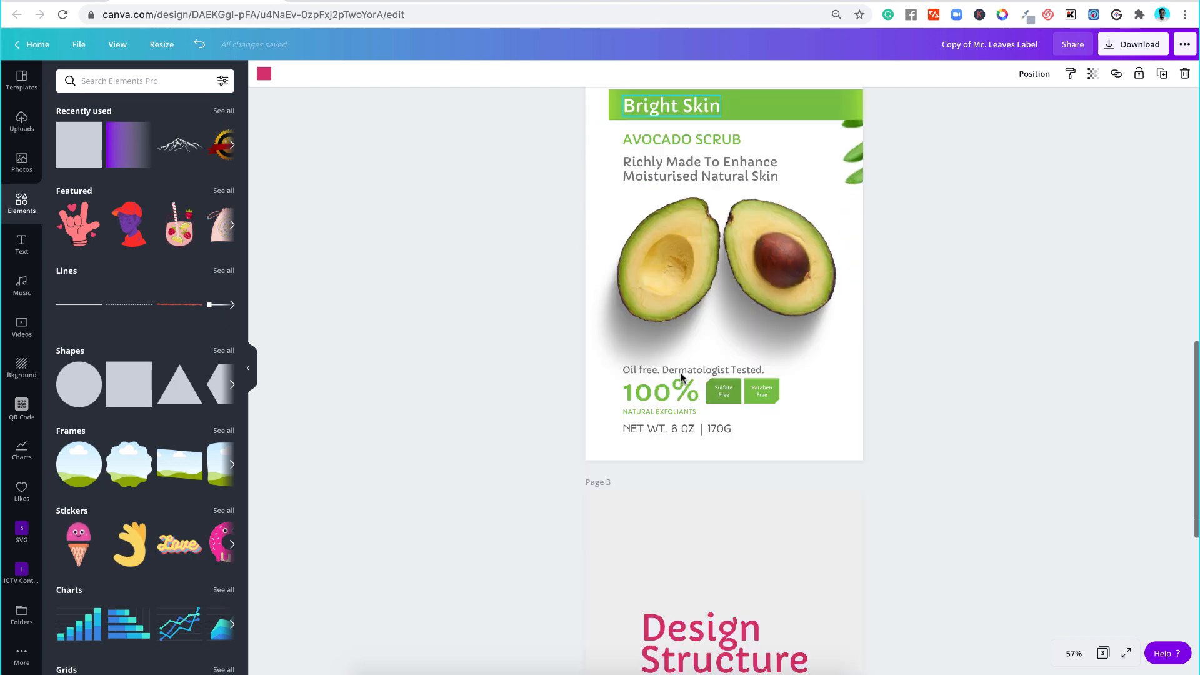
scroll(681, 372, "down", 3)
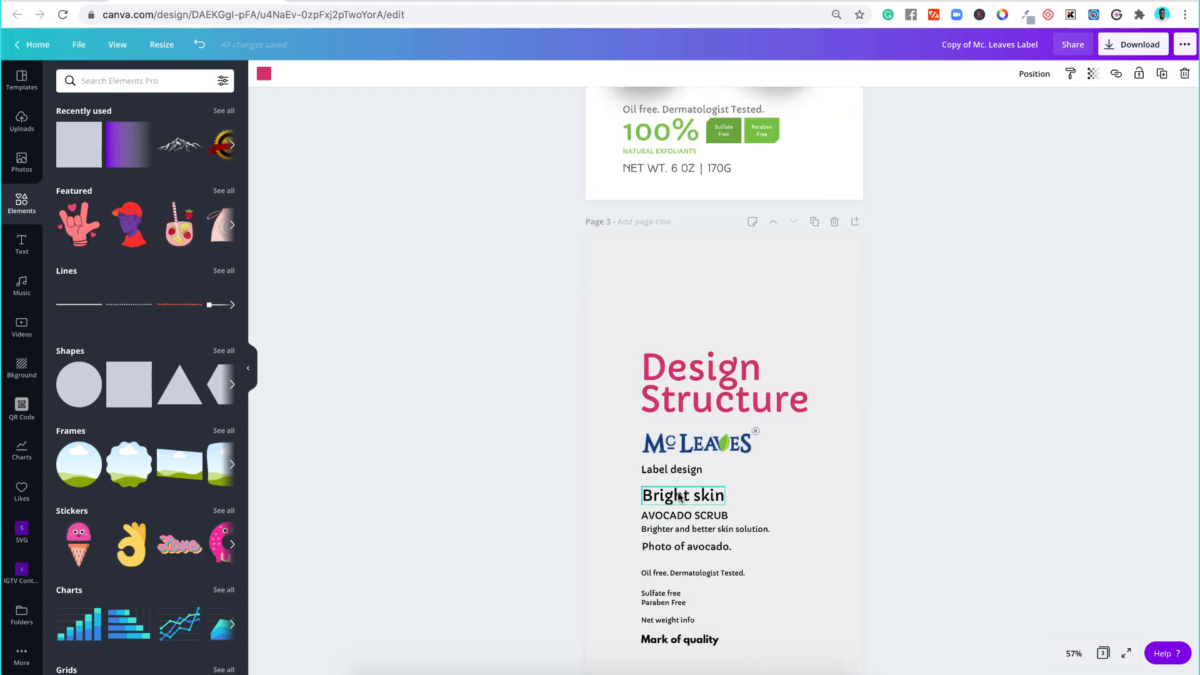
scroll(678, 492, "up", 6)
scroll(678, 493, "up", 6)
scroll(678, 492, "down", 3)
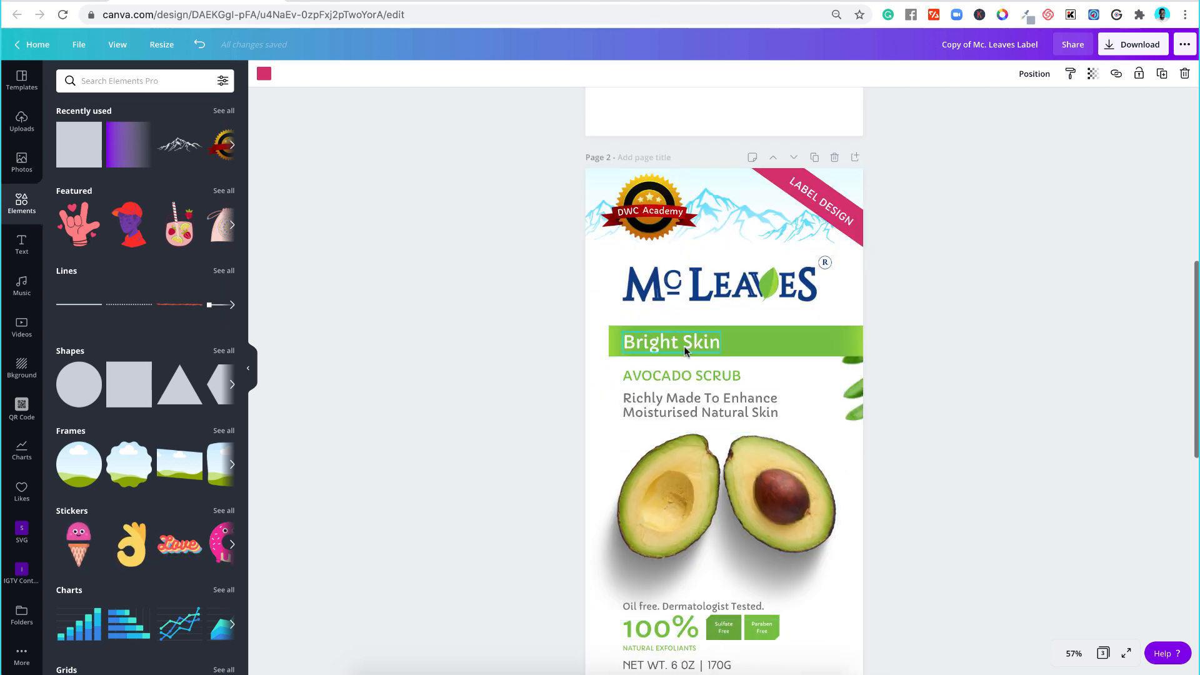
Step: Copy the green Bright Skin band from page 2 and paste it below the logo on page 1
left_click(749, 343)
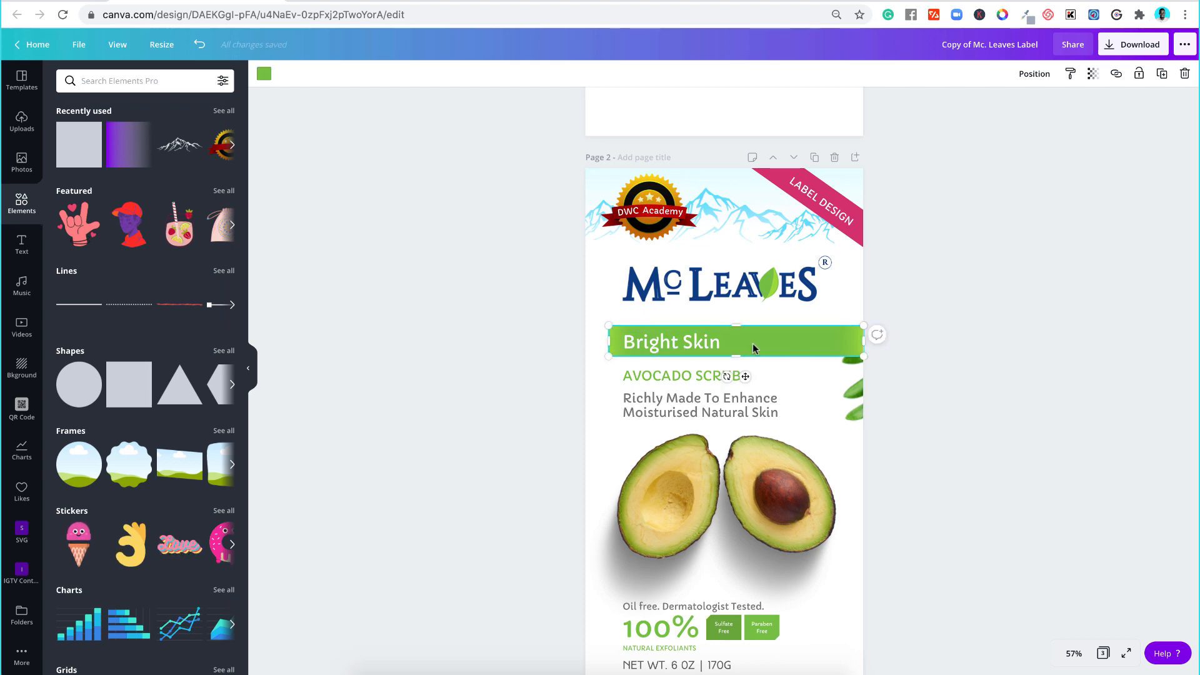
scroll(753, 343, "up", 5)
left_click(732, 337)
key("ctrl+v")
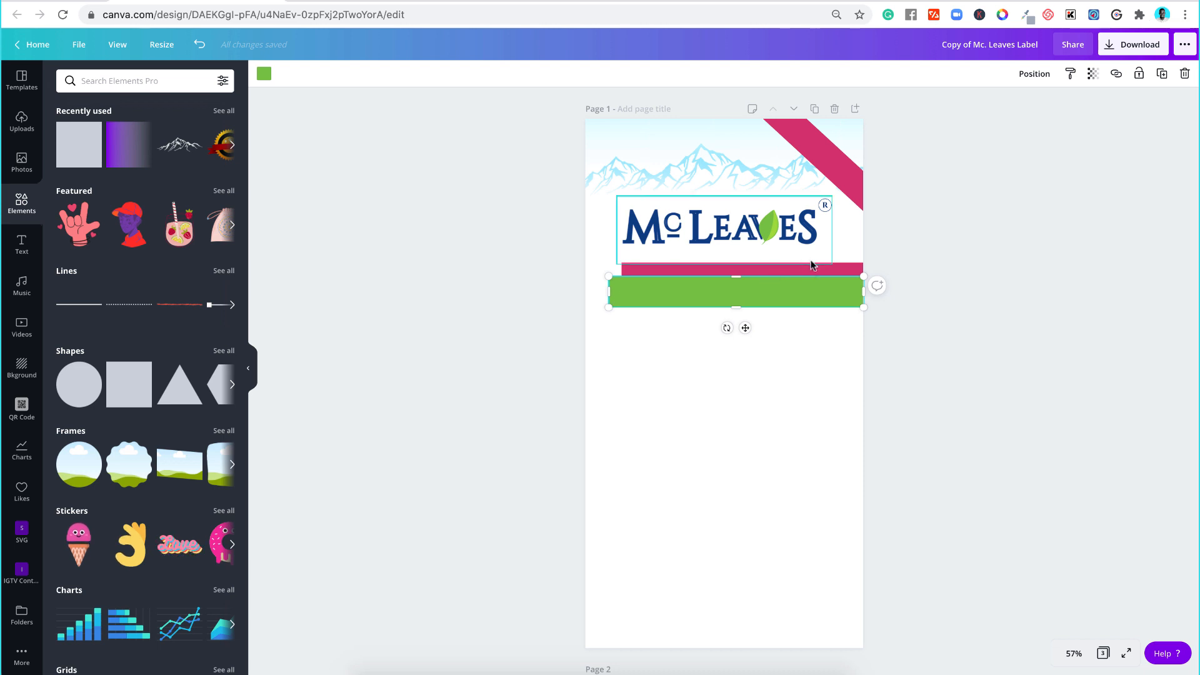
Step: Delete the pink band on page 1 and move the McLeaves logo slightly down toward the green band
left_click(947, 246)
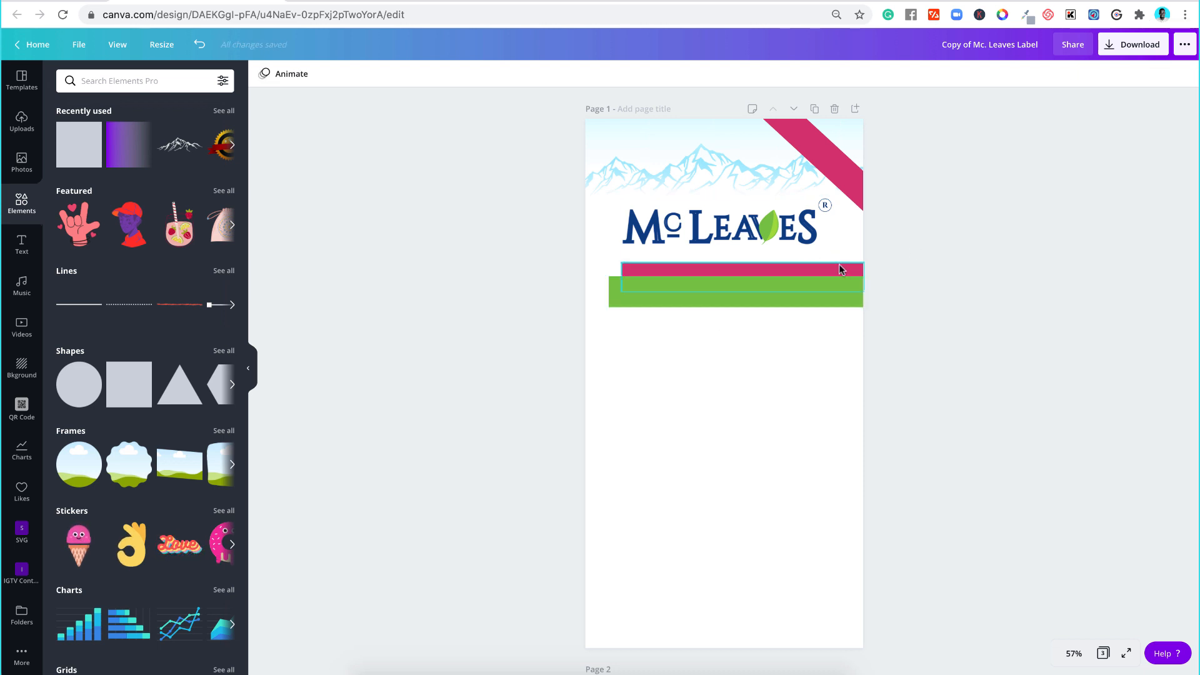
left_click(839, 267)
key("Delete")
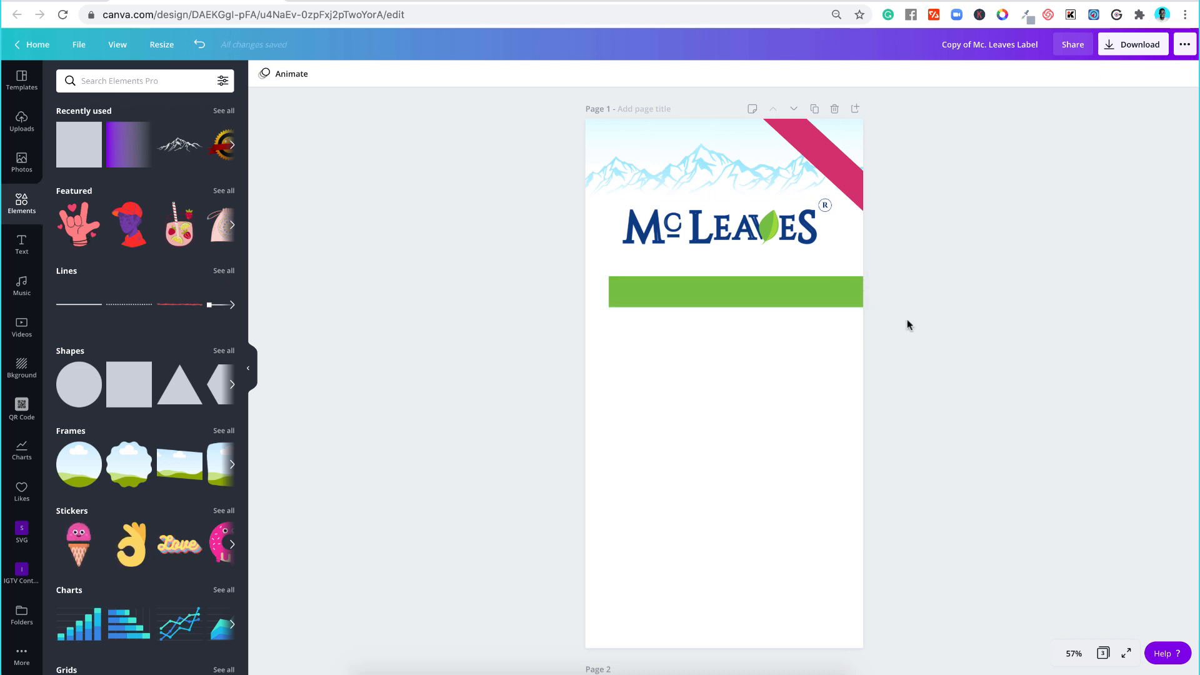
left_click(745, 224)
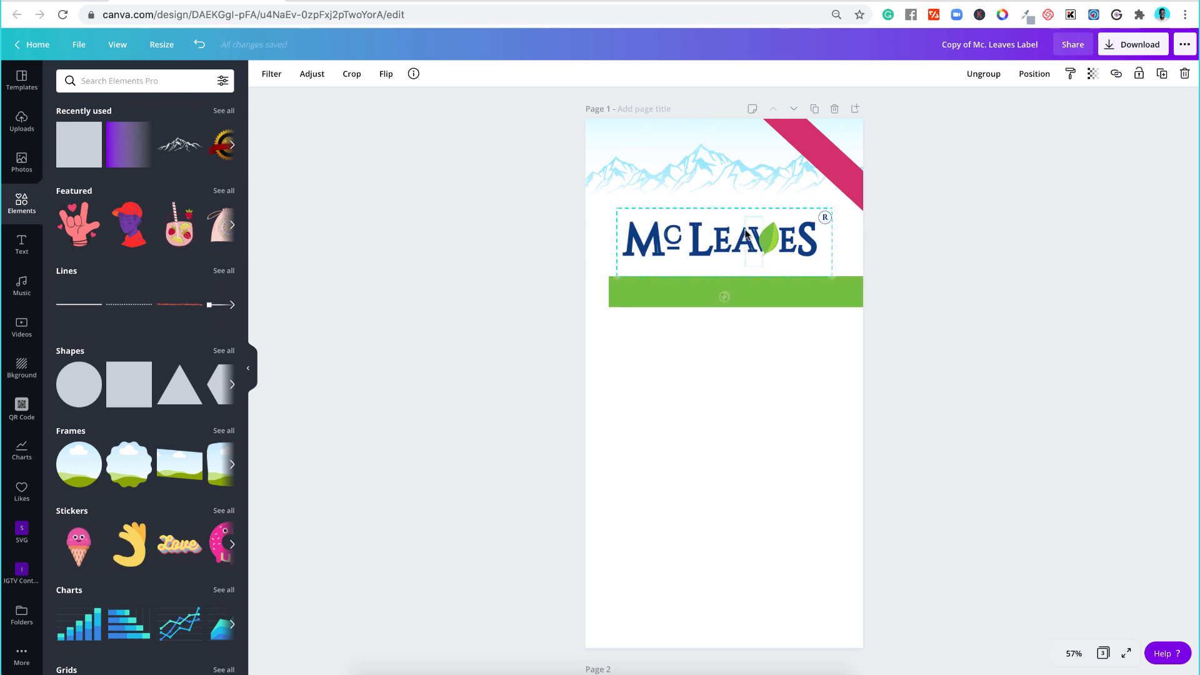
left_click(996, 267)
Step: Add the recently used gradient square, recolor its purple to light green, and fit it to the left end of the green band
scroll(996, 269, "down", 5)
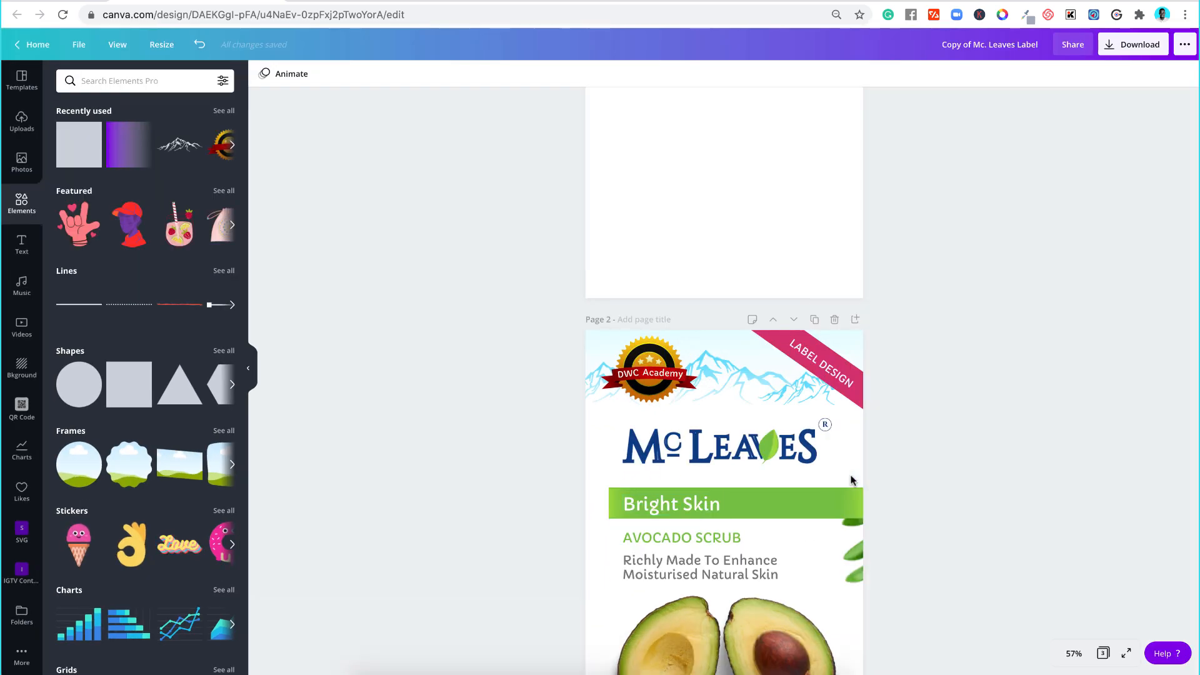
scroll(421, 182, "up", 5)
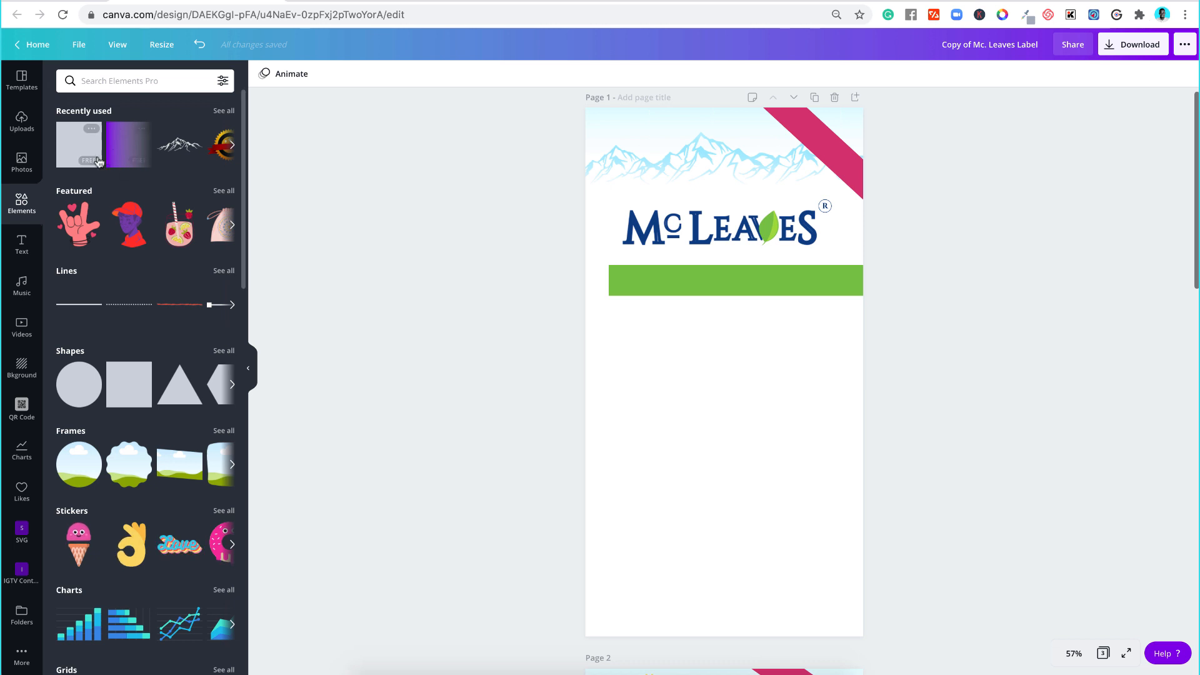
left_click(131, 142)
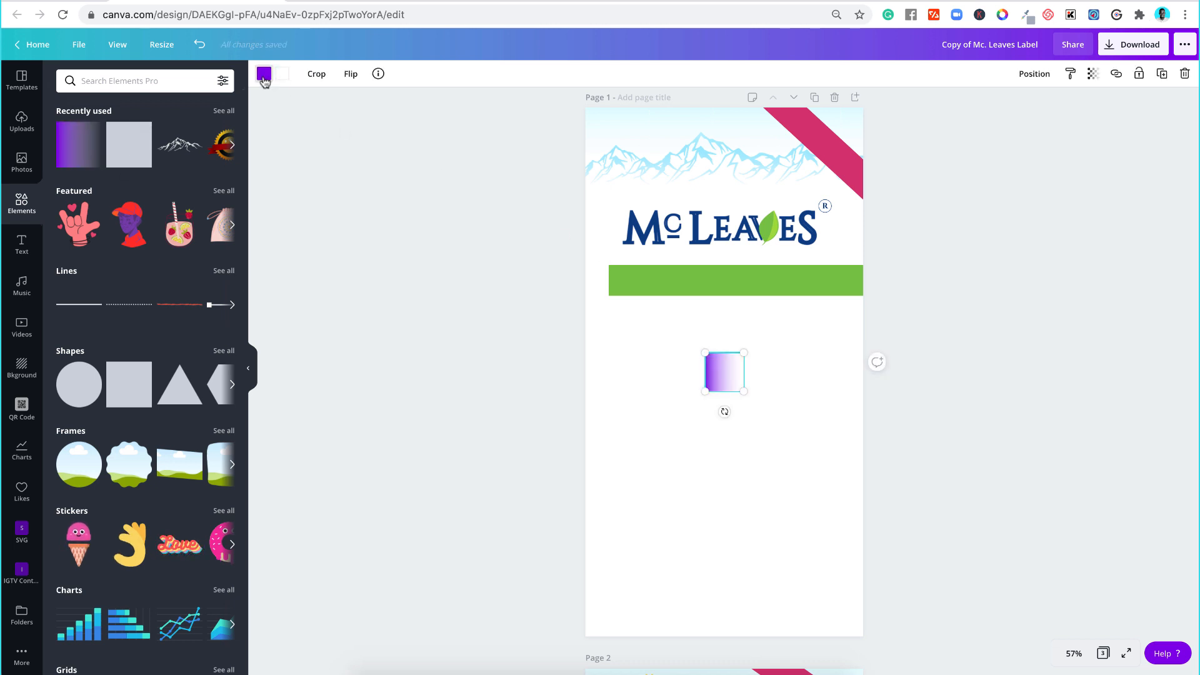
left_click(263, 74)
left_click(160, 218)
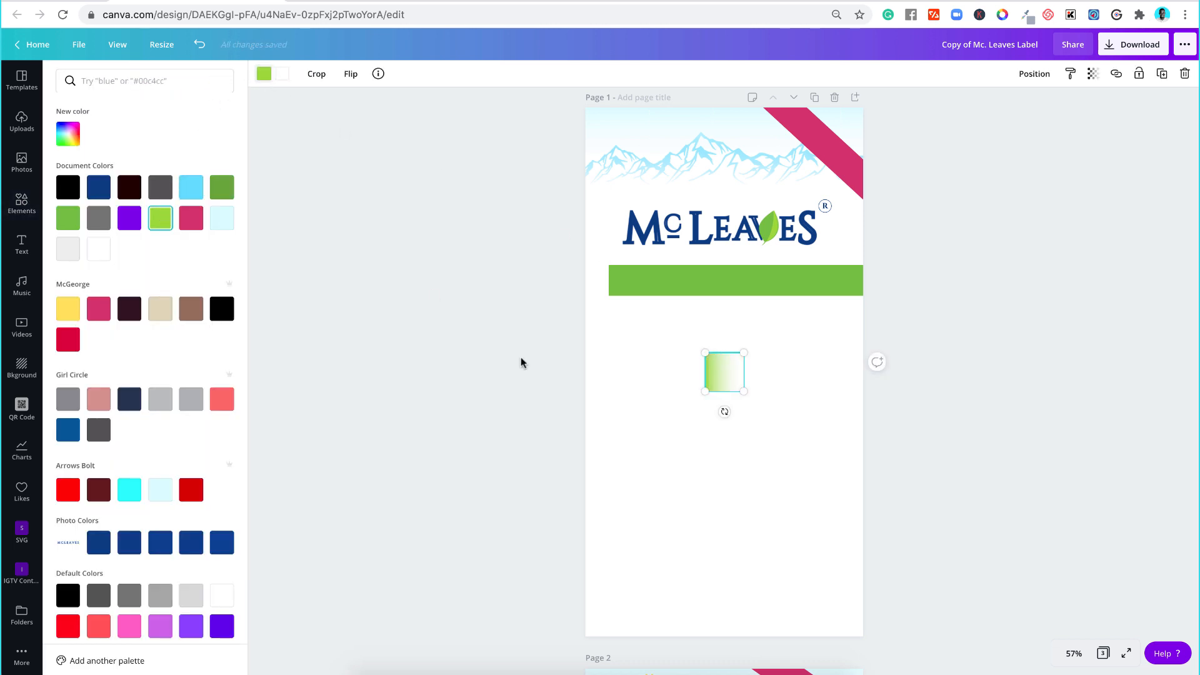
left_click_drag(726, 368, 639, 296)
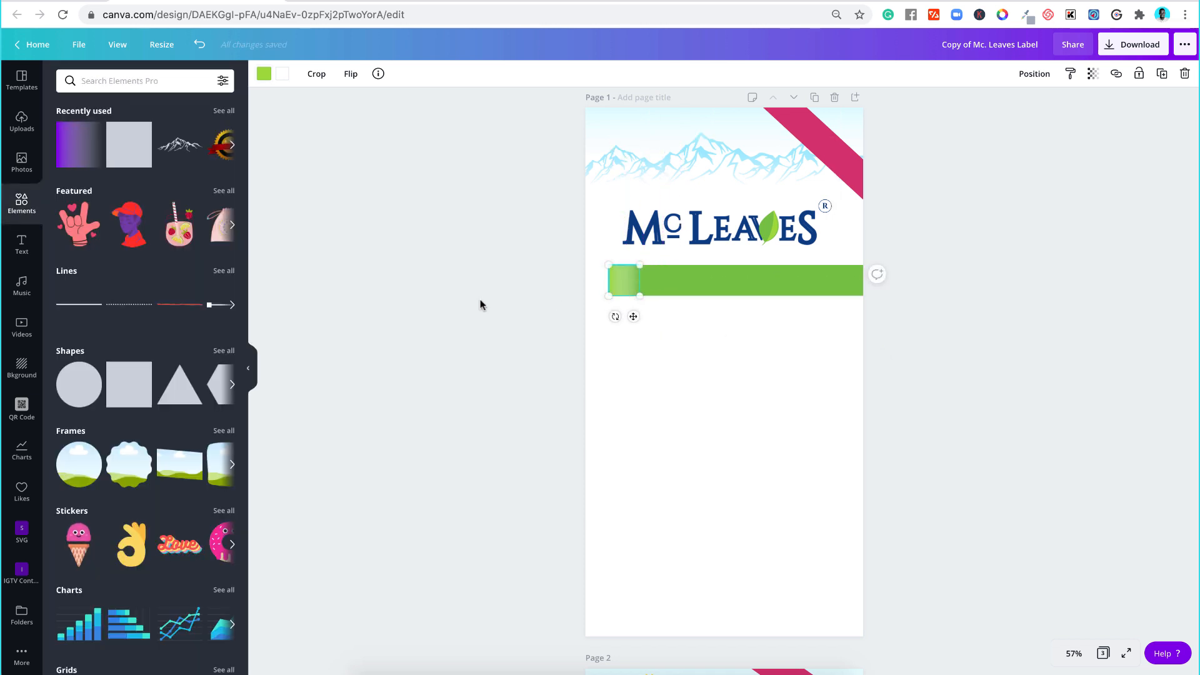
left_click(480, 304)
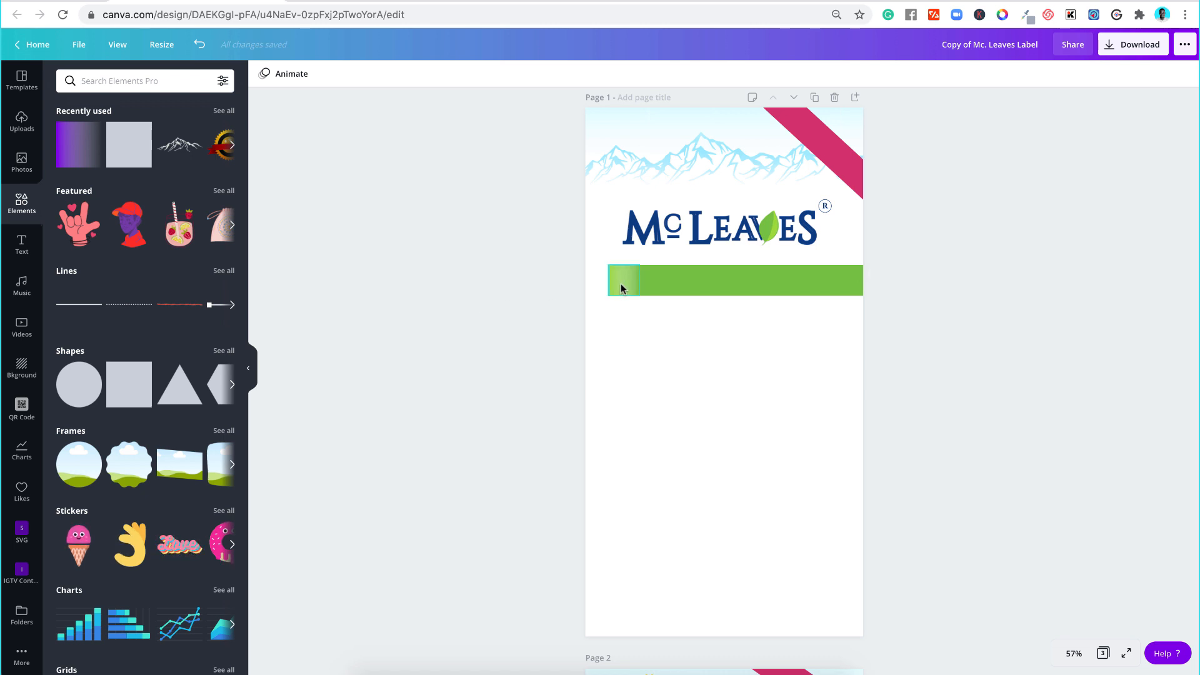
Step: Change the gradient square's white color to the darker green from the document colors, using the page 2 band as reference
scroll(670, 436, "down", 5)
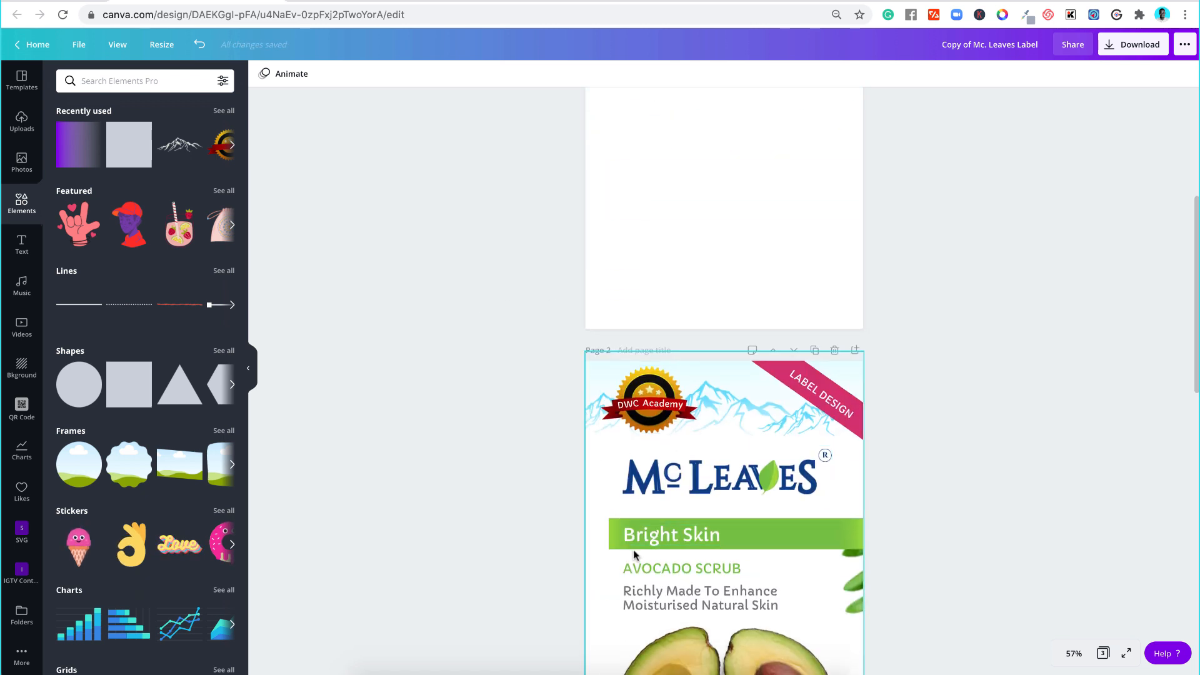
scroll(633, 549, "up", 5)
left_click(627, 296)
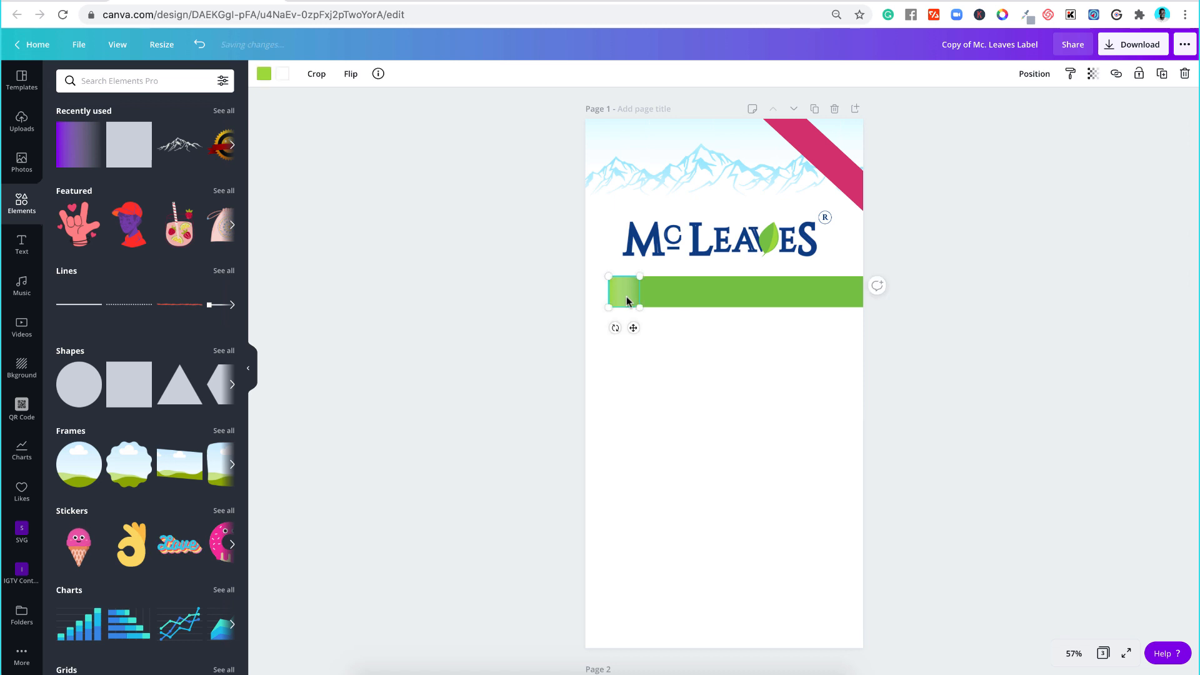
left_click(283, 76)
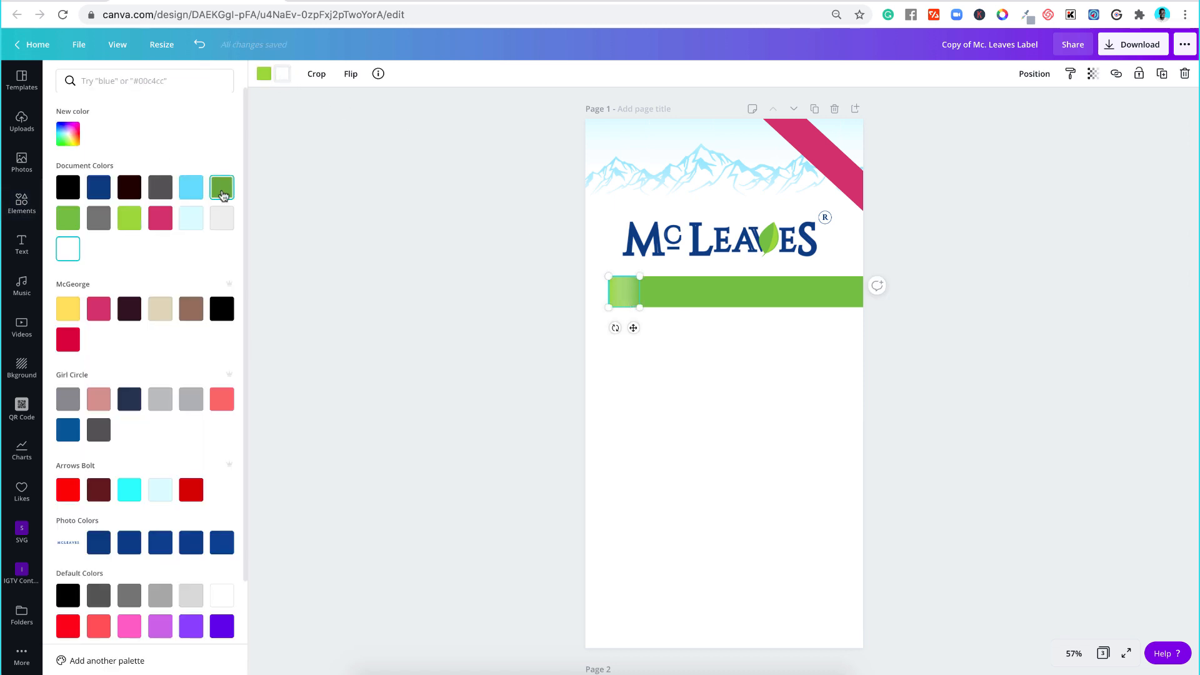
left_click(223, 189)
left_click(380, 269)
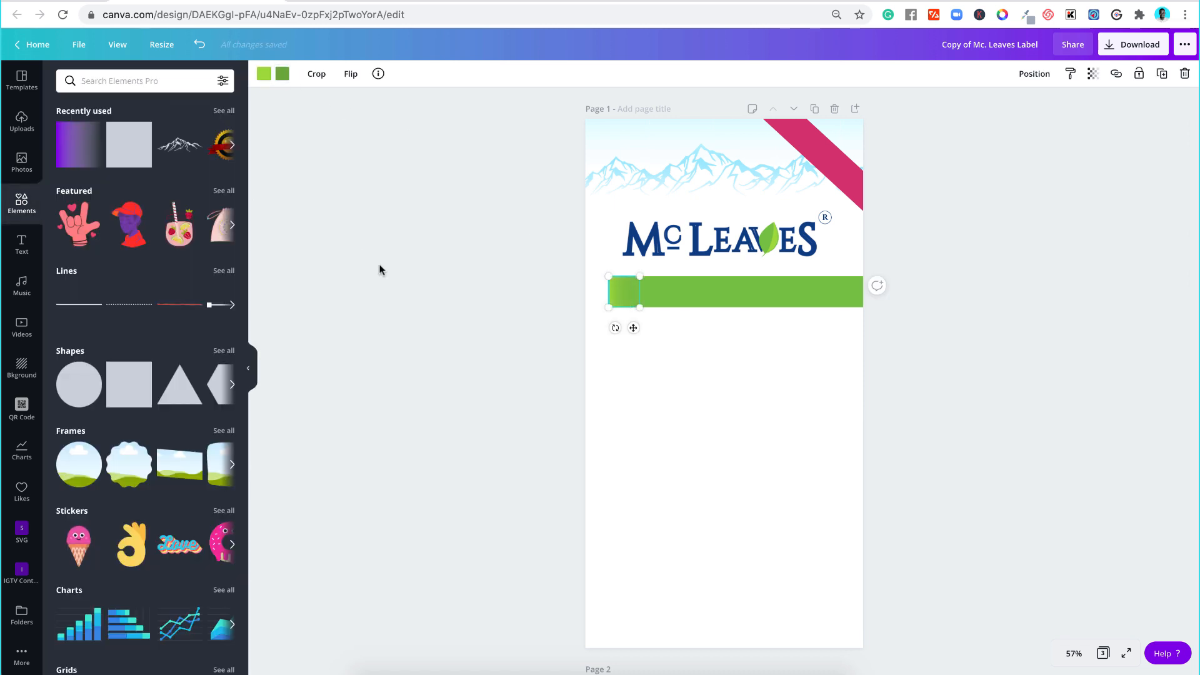
Step: Duplicate the green gradient square onto the right end of the band and rotate the copy 180° to mirror the shading
left_click(613, 284)
left_click_drag(613, 284, 836, 286)
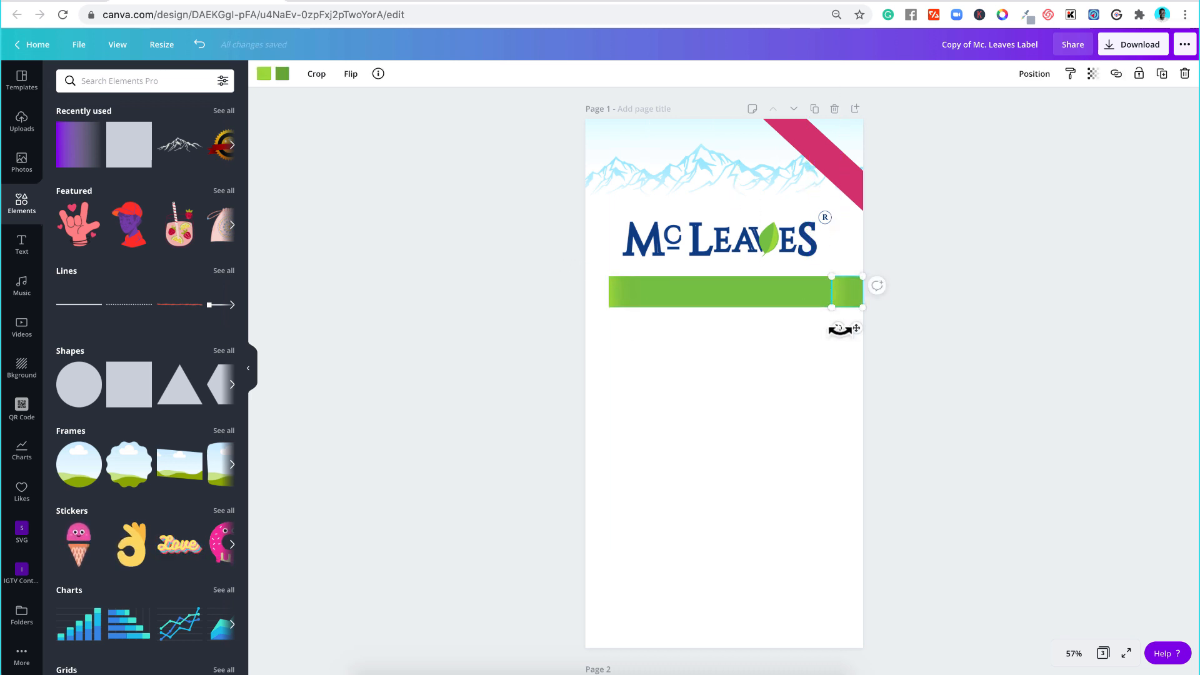
left_click_drag(838, 328, 854, 236)
left_click(507, 325)
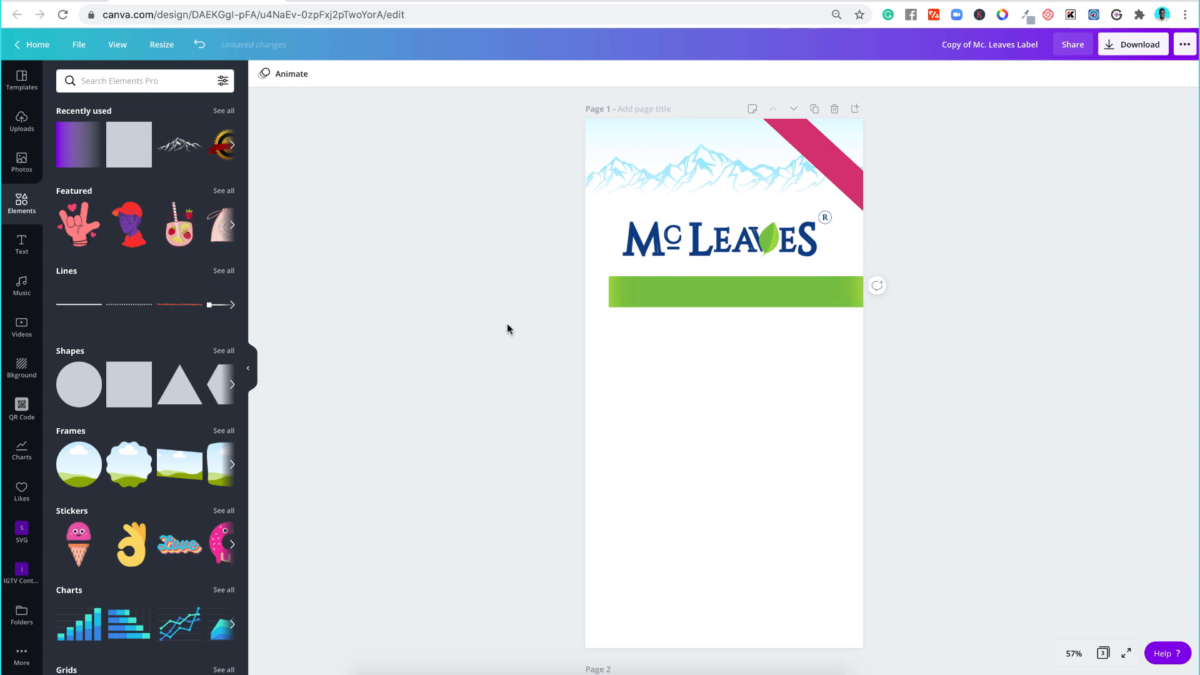
left_click(848, 299)
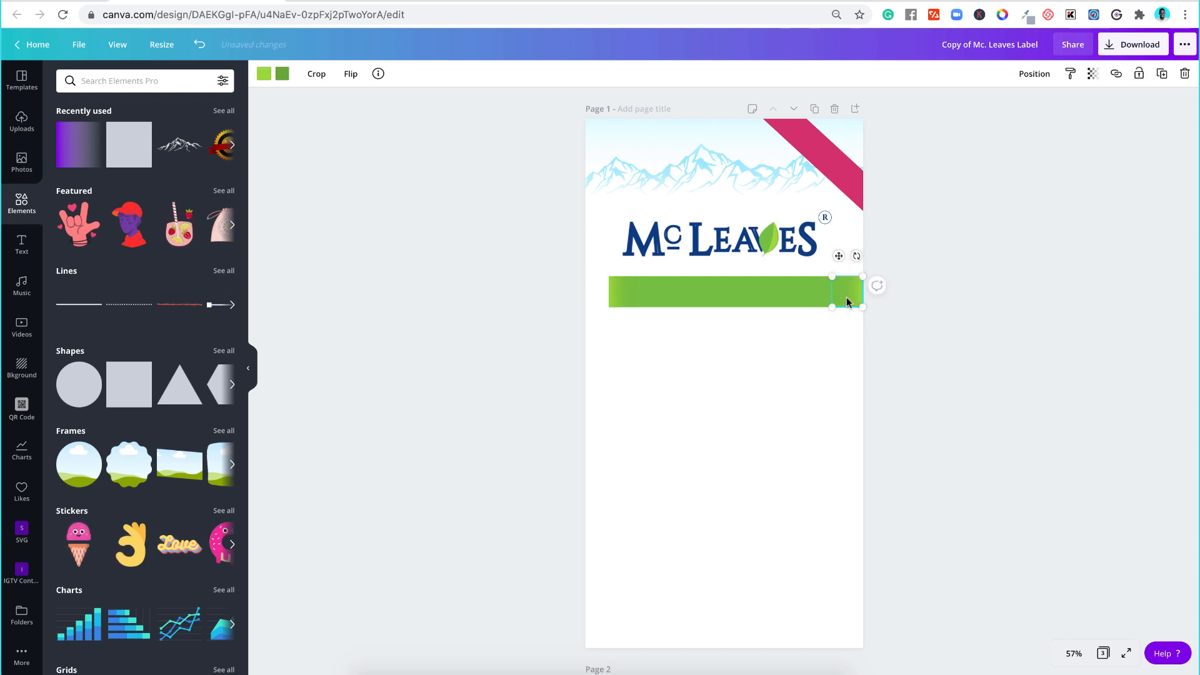
left_click(965, 328)
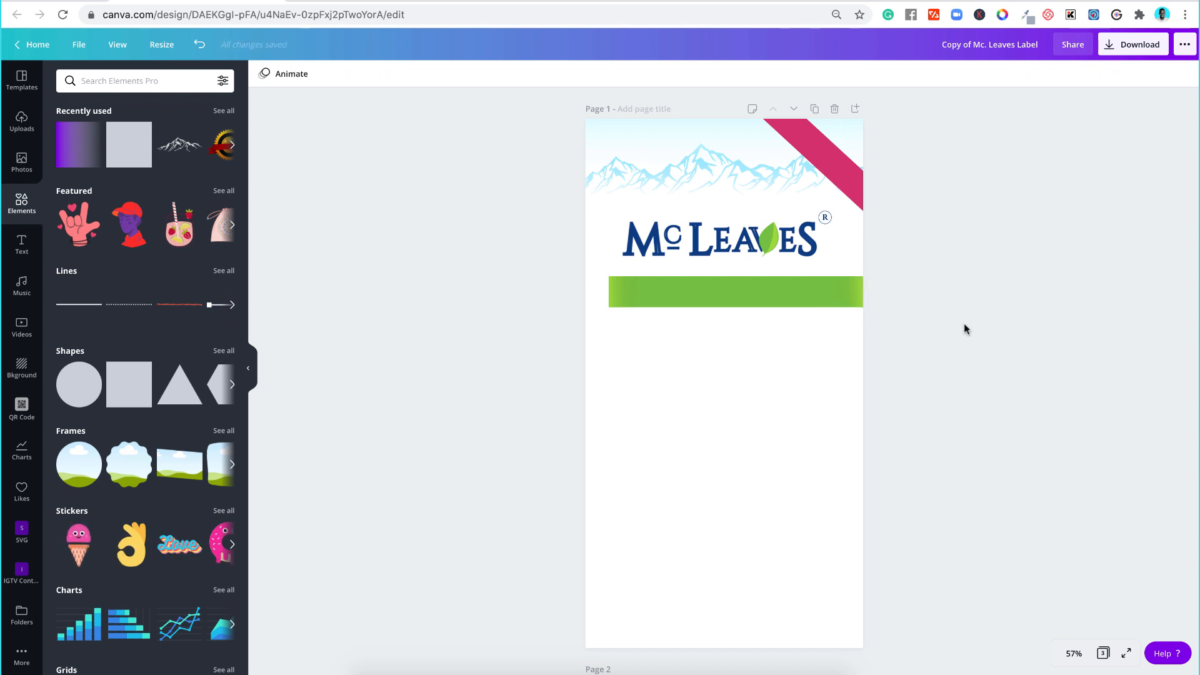
Step: Copy the "Bright Skin" text from page 2, paste it onto the green band on page 1, and nudge it slightly up
scroll(964, 324, "down", 8)
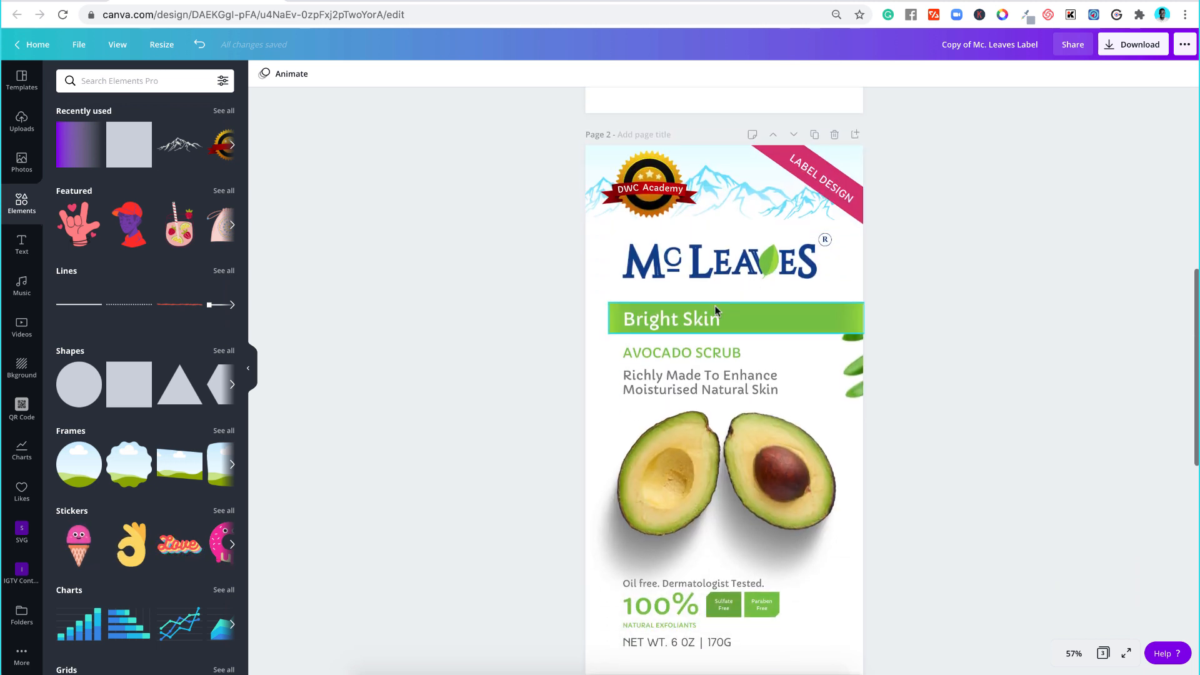
left_click(716, 311)
scroll(709, 318, "up", 8)
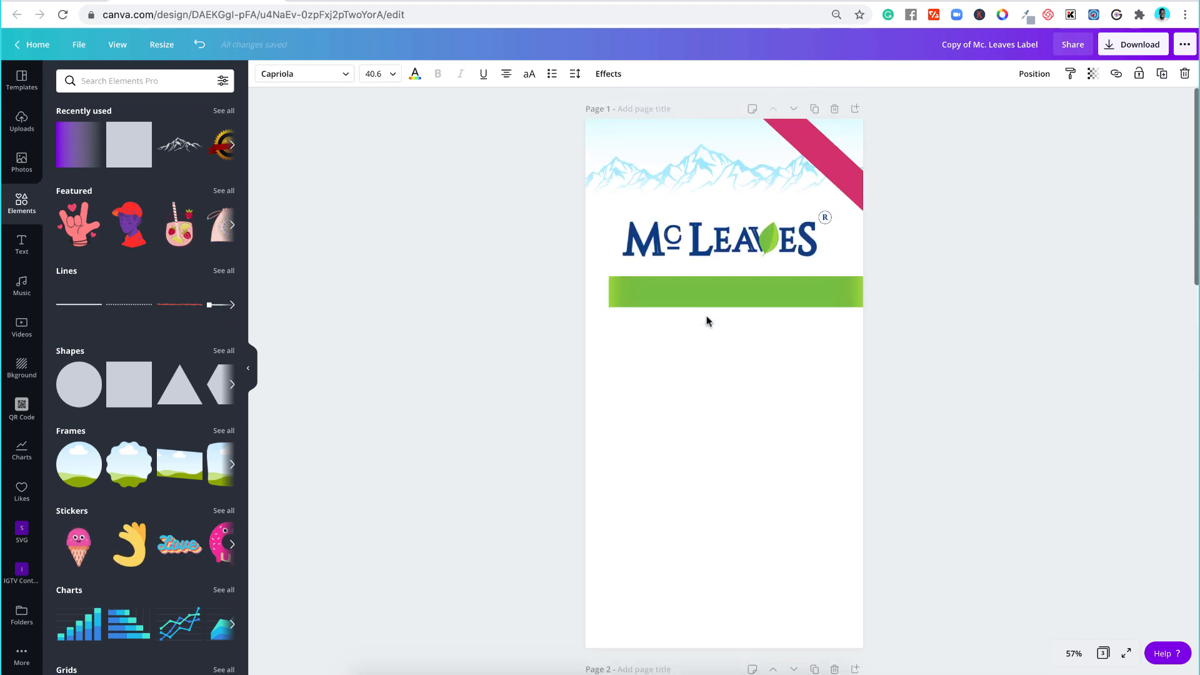
left_click(700, 289)
key("ctrl+v")
left_click(979, 323)
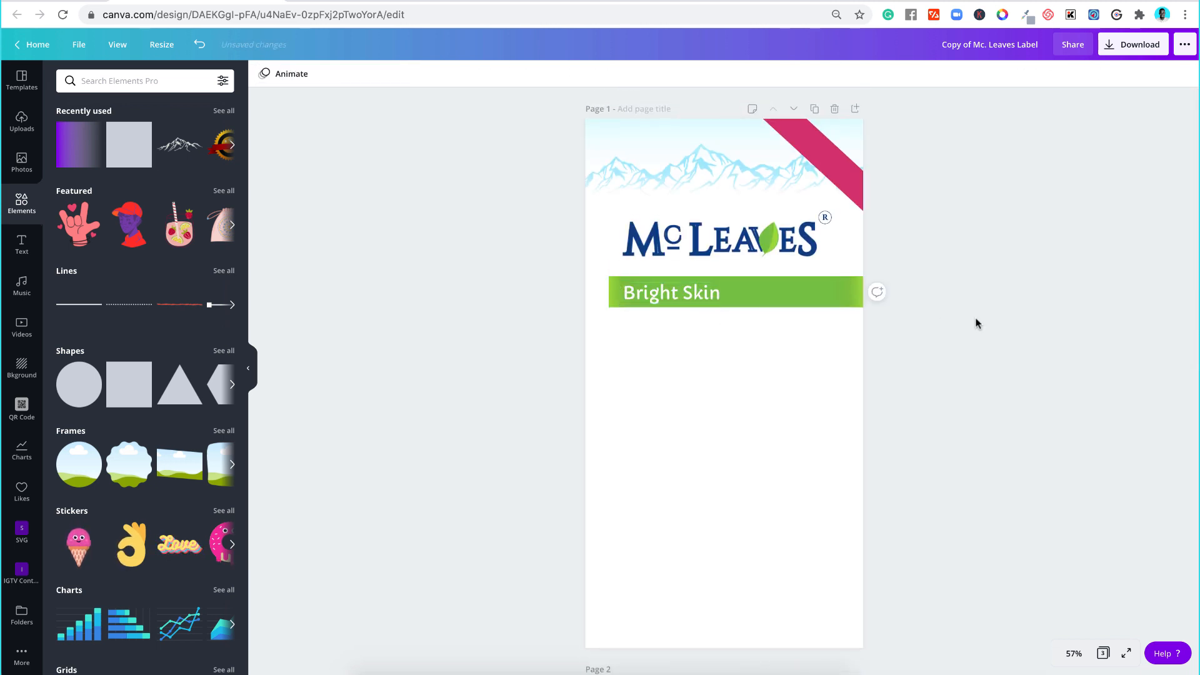
left_click(698, 301)
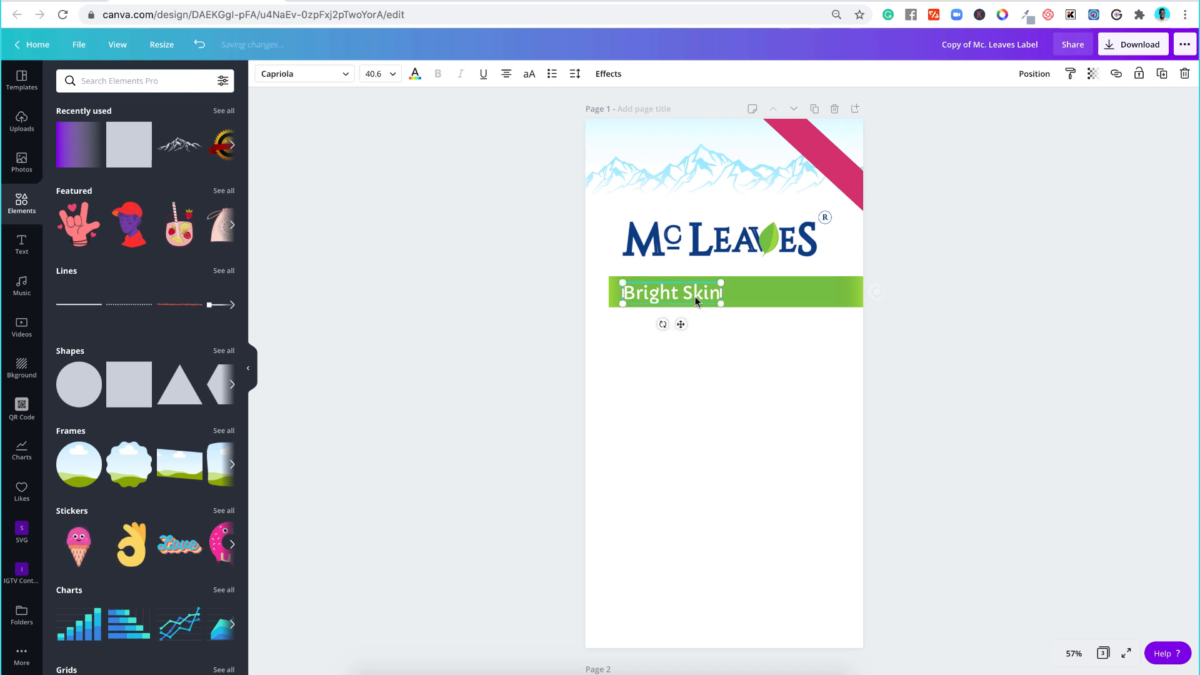
left_click(543, 283)
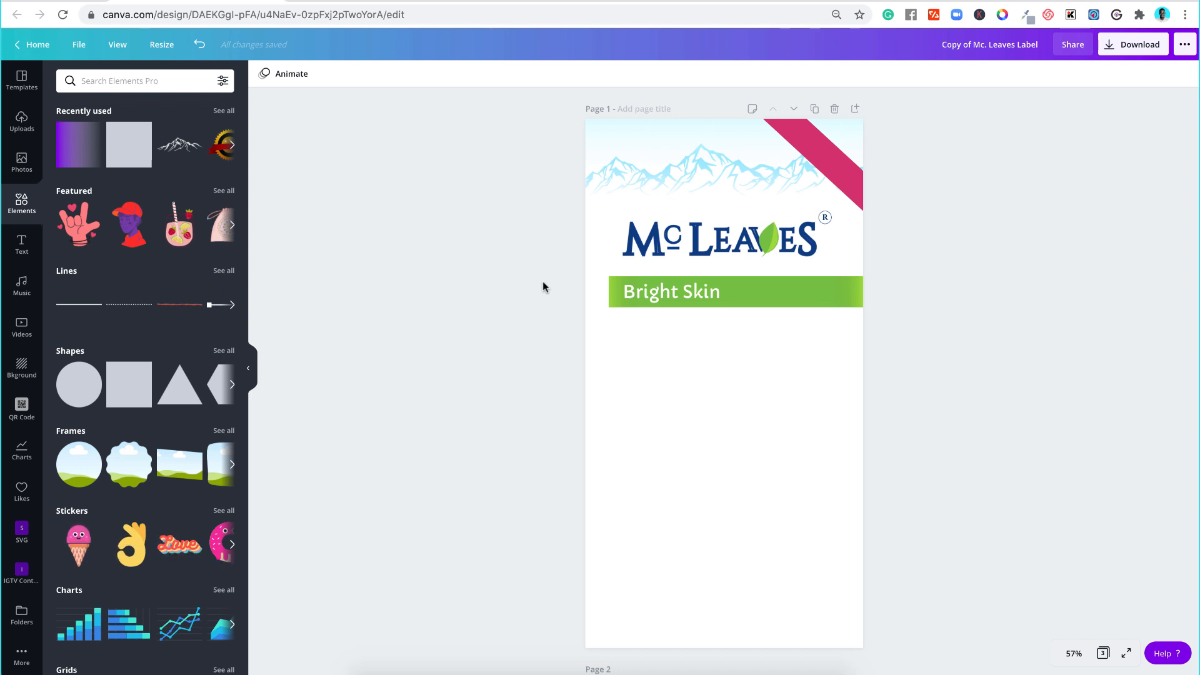
Step: Turn on the rulers, guides, margins and print bleed for the label design
left_click(118, 45)
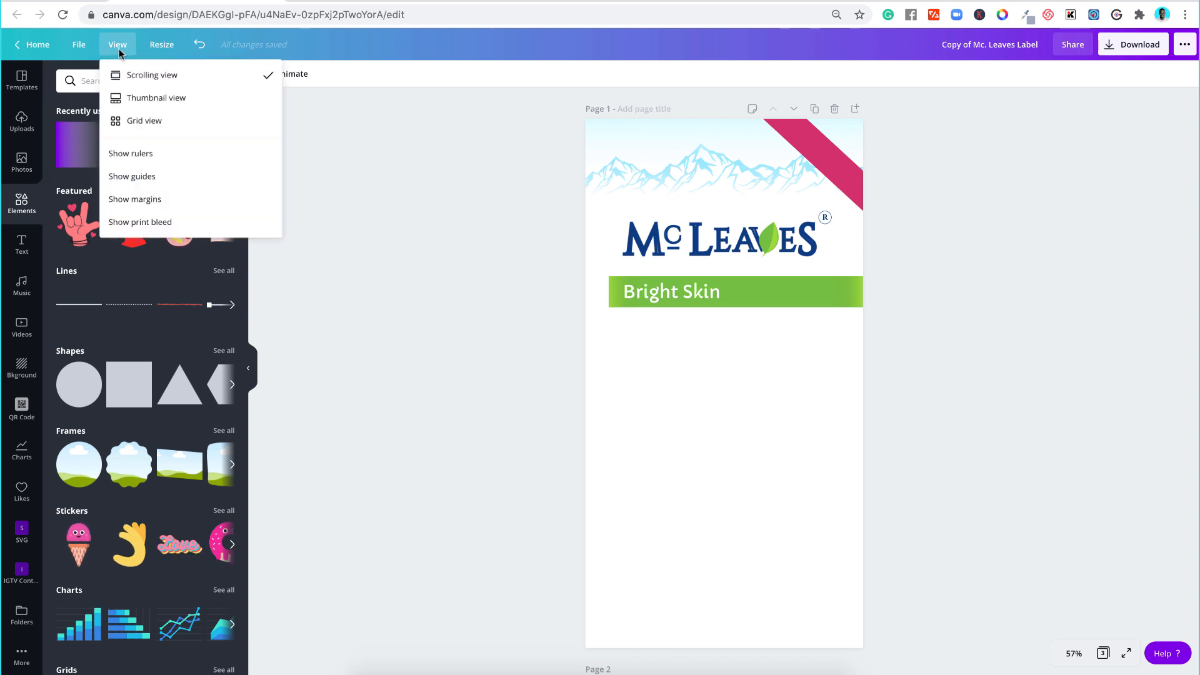
left_click(147, 155)
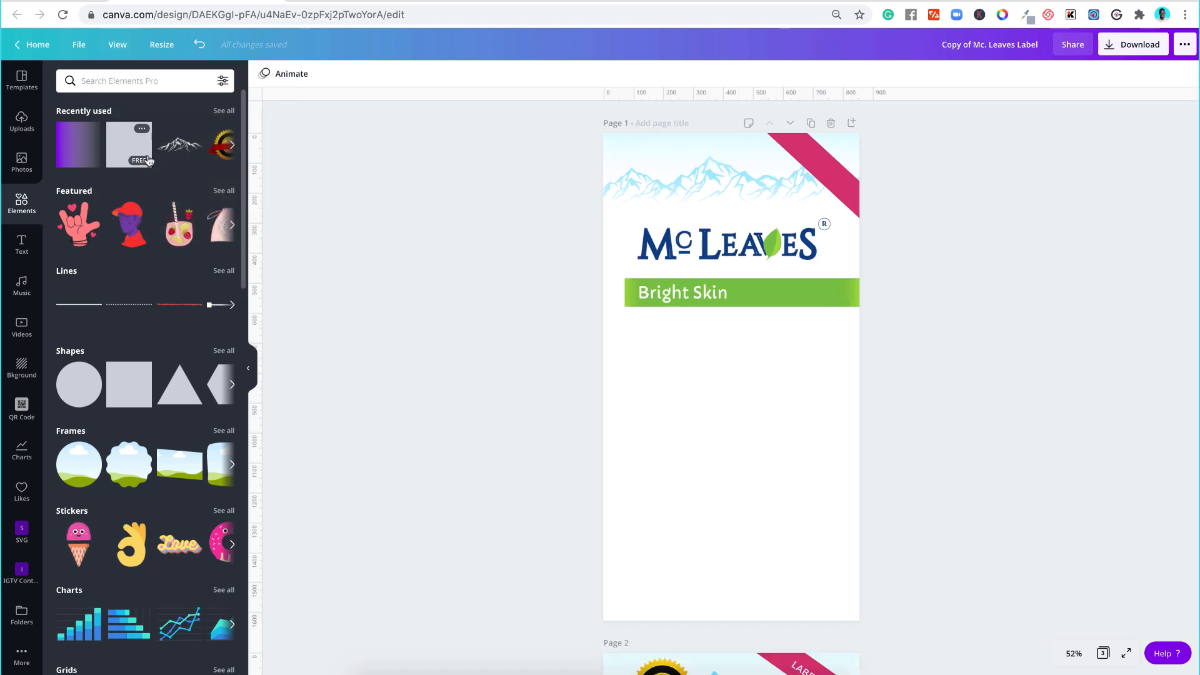
left_click(119, 48)
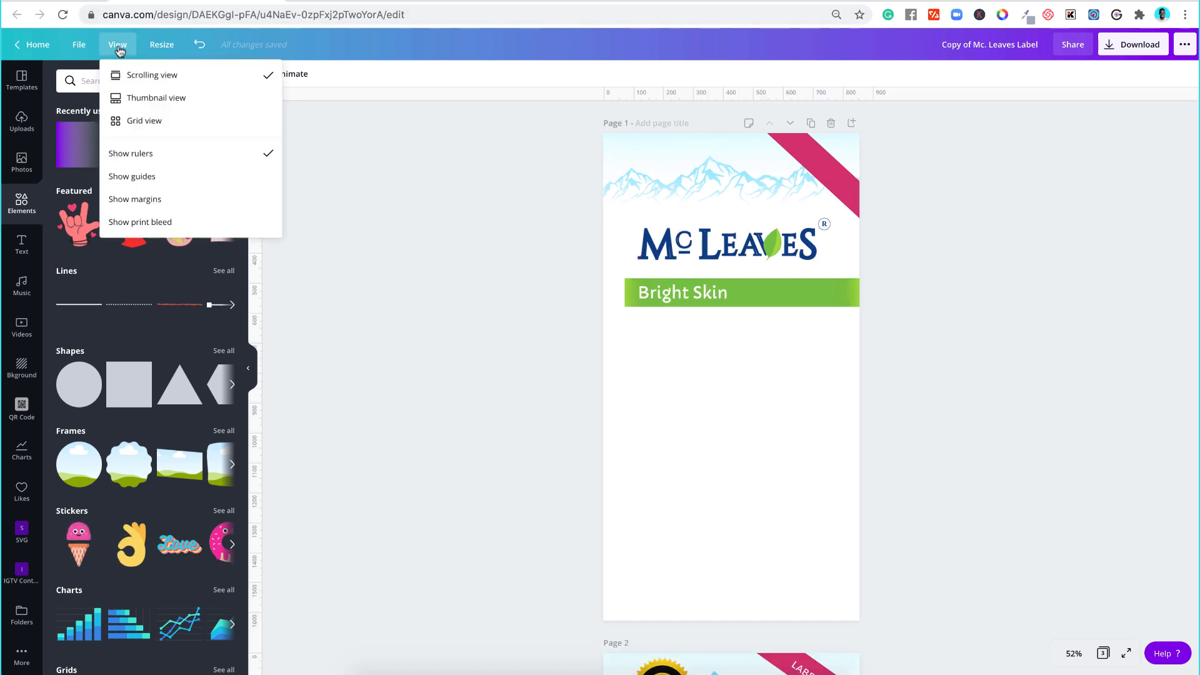
left_click(159, 176)
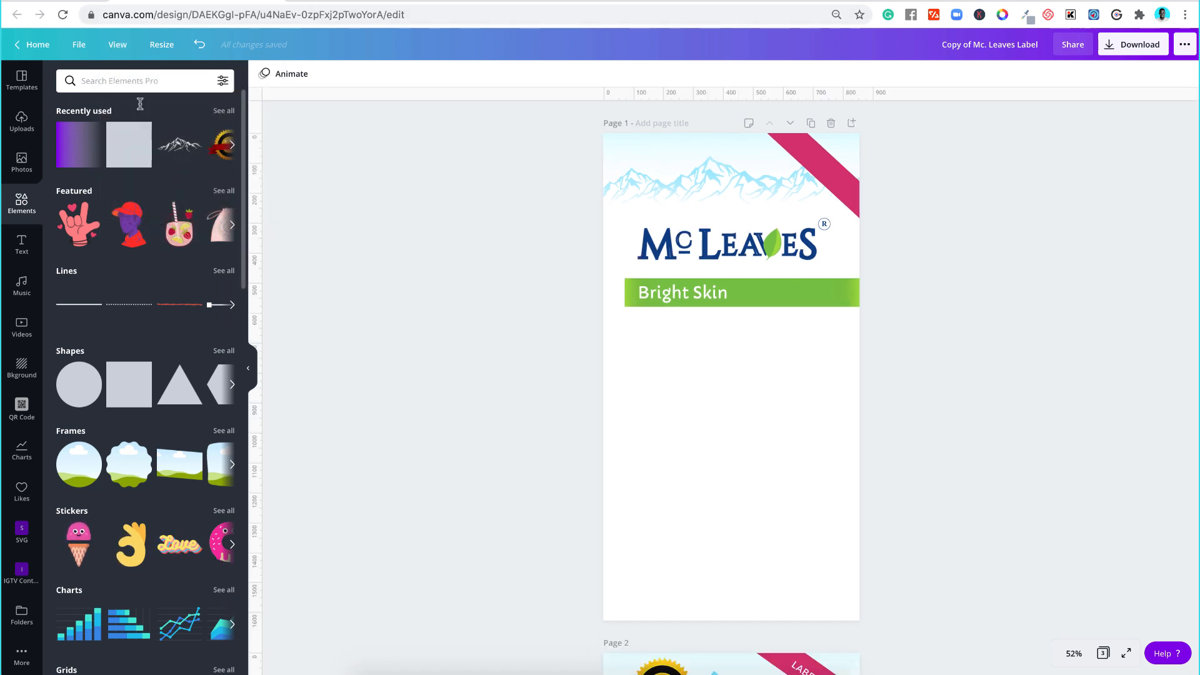
left_click(118, 44)
left_click(166, 200)
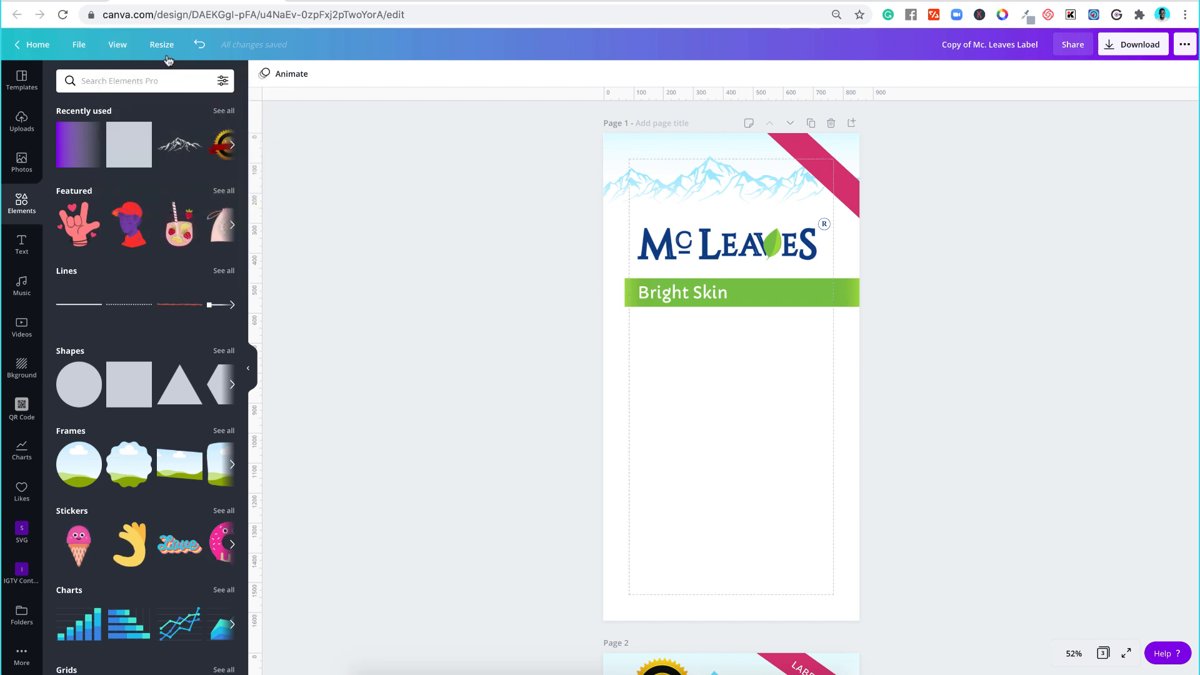
left_click(119, 45)
left_click(172, 223)
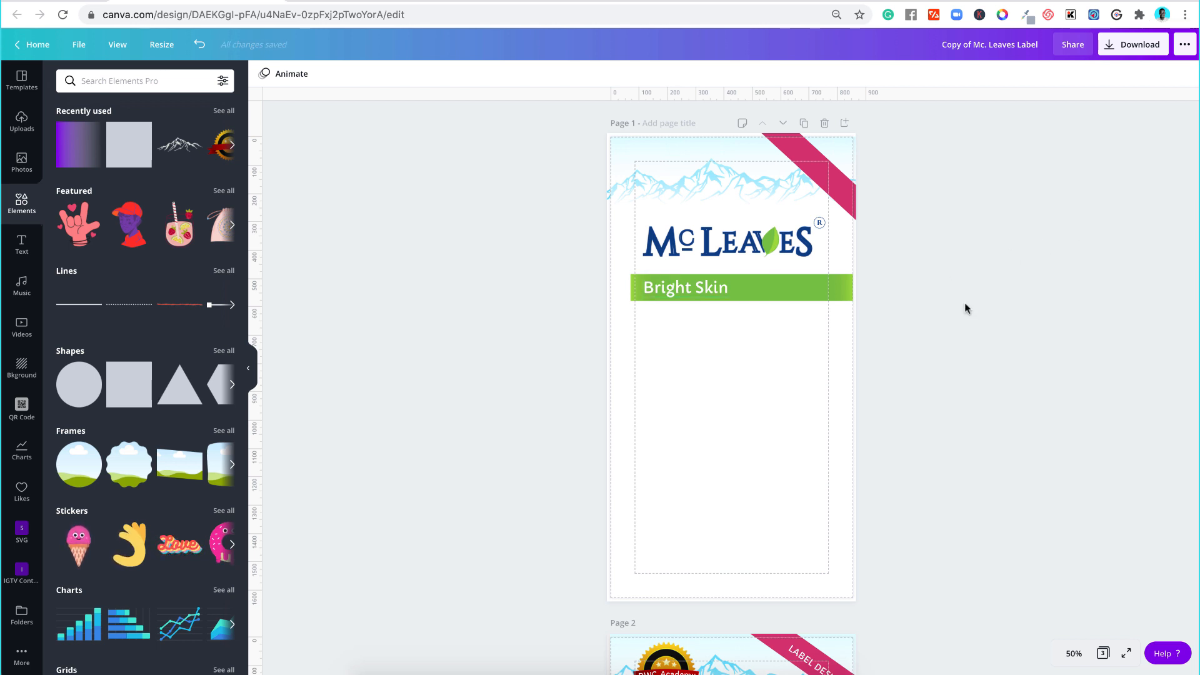
Step: Copy the "AVOCADO SCRUB" and "Richly Made To Enhance Moisturised Natural Skin" texts from page 2 and paste them below the green band on page 1
scroll(965, 303, "down", 5)
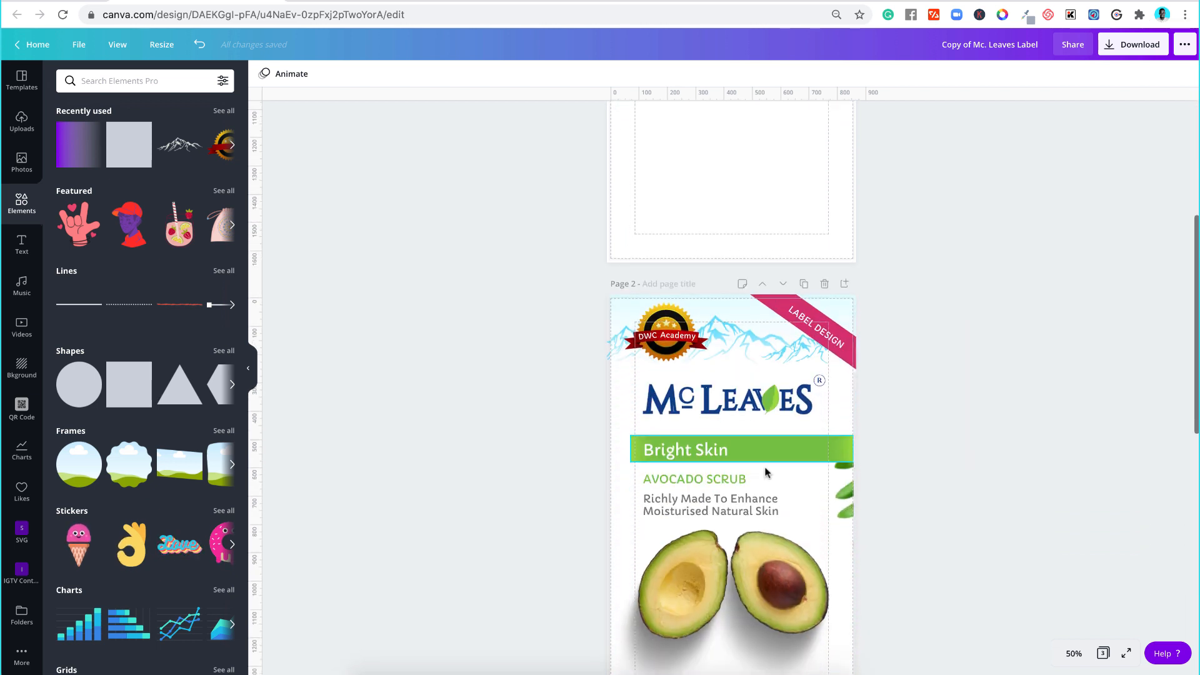
left_click(692, 483)
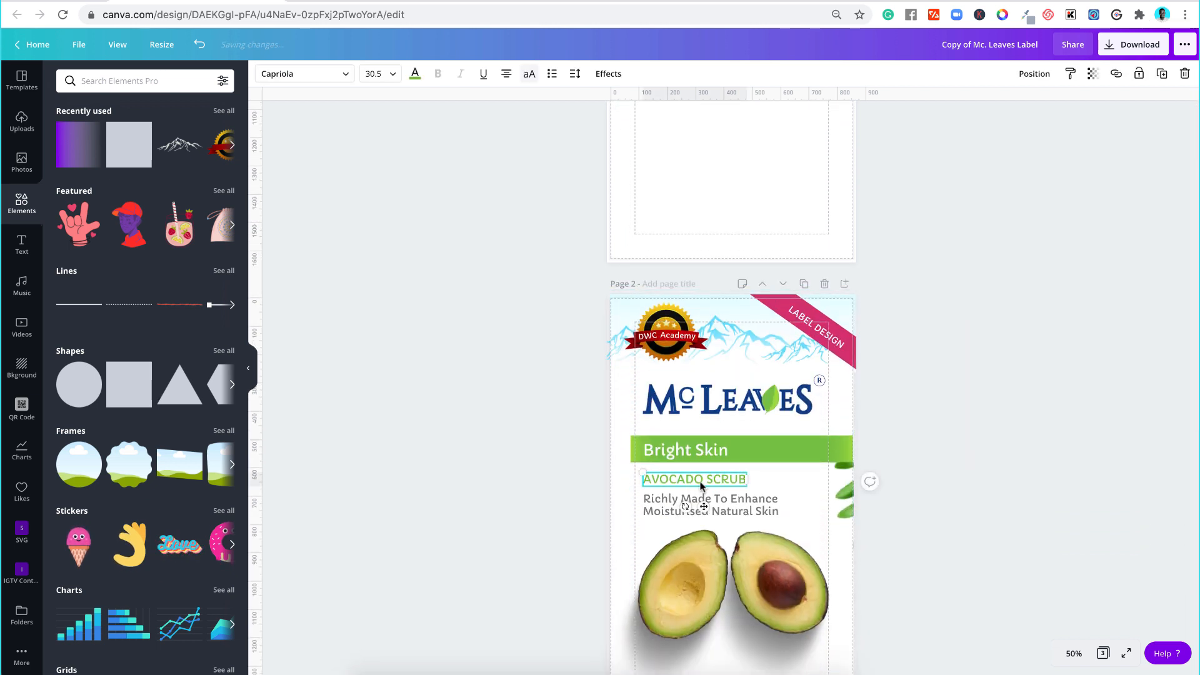
left_click(732, 506, "shift")
scroll(733, 506, "down", 10)
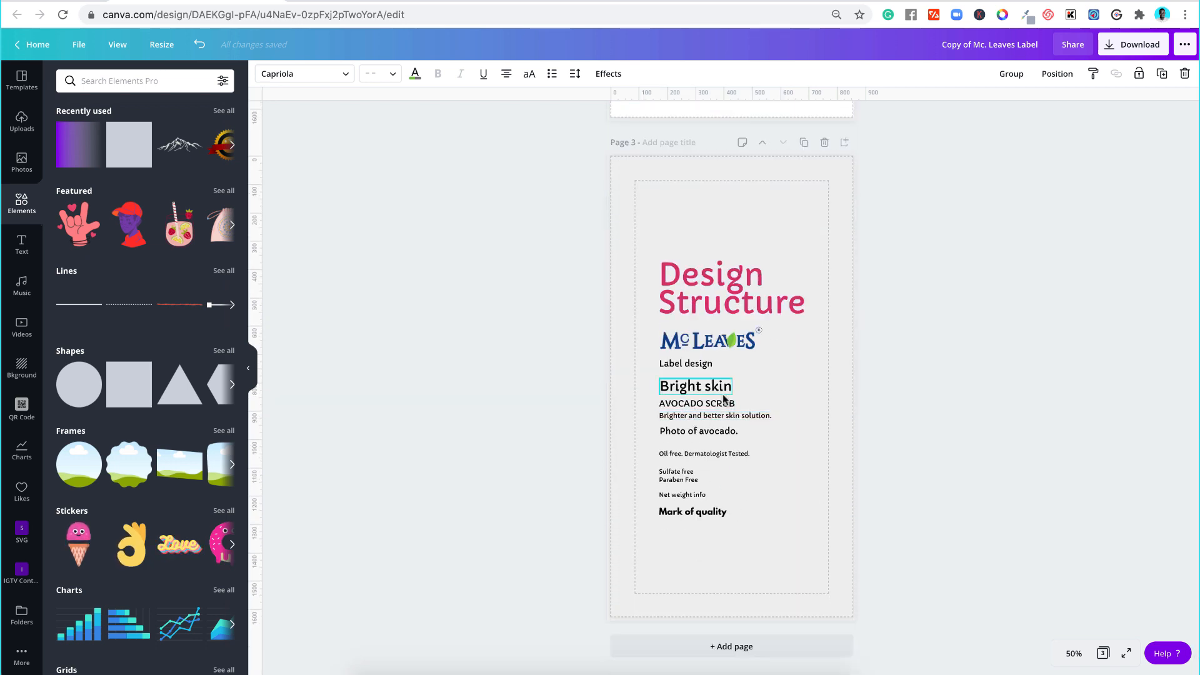
scroll(686, 410, "up", 10)
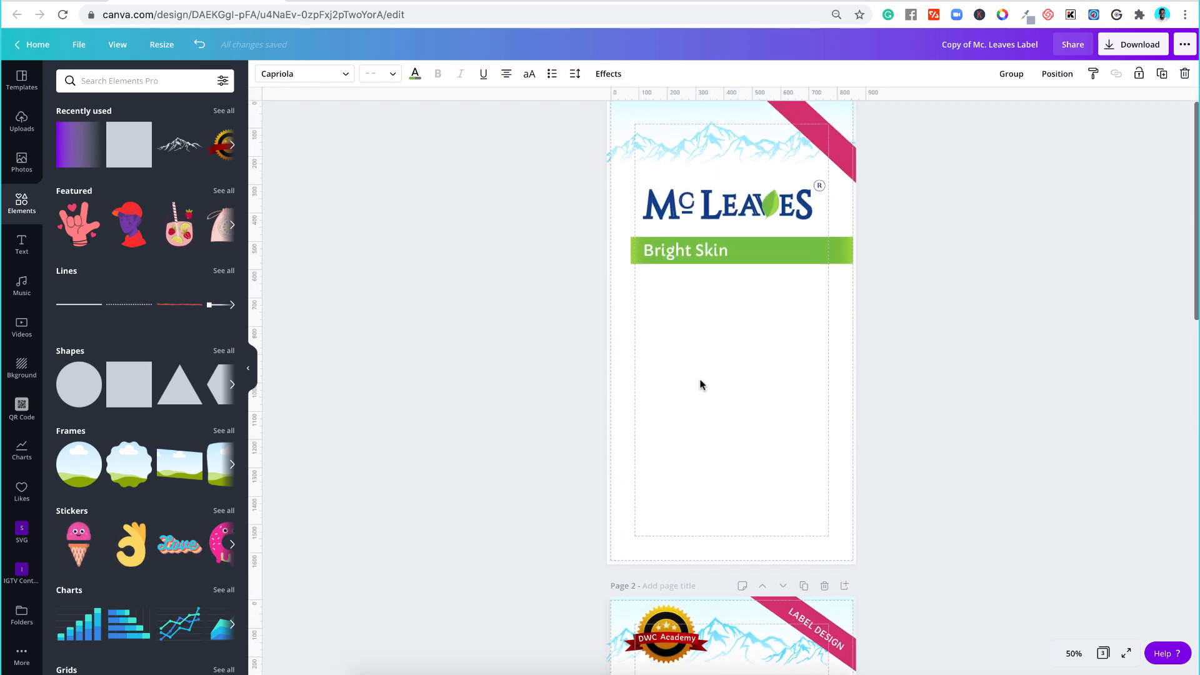
key("ctrl+v")
left_click(940, 340)
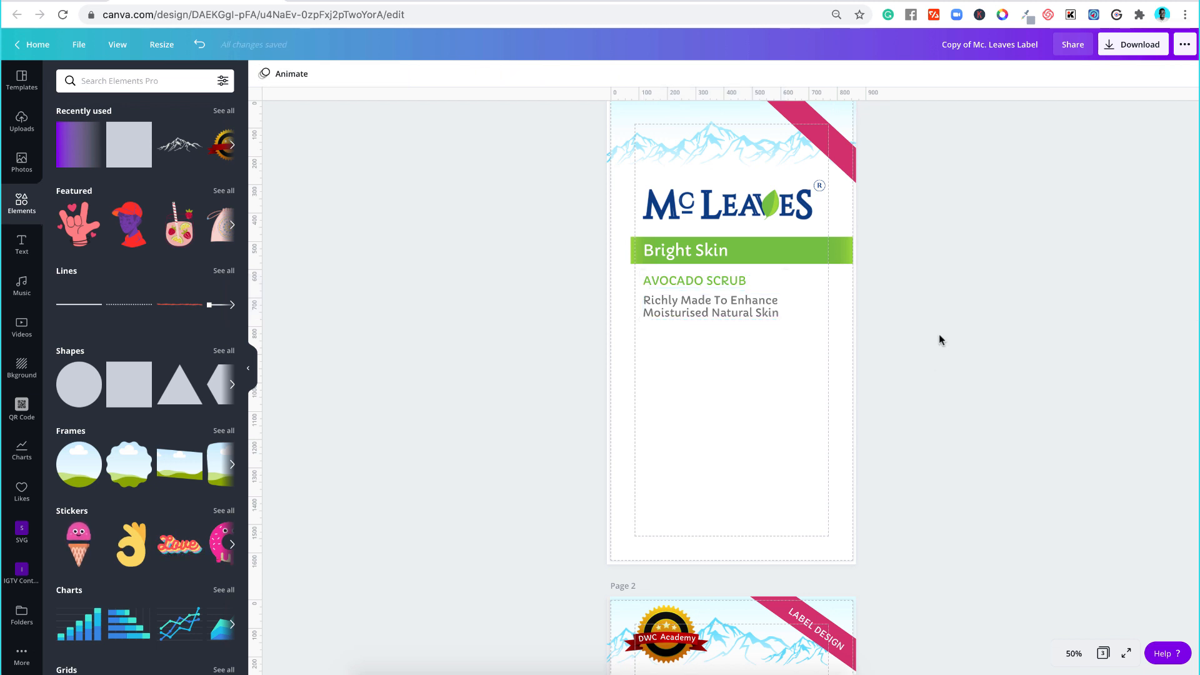
Step: Check the font applied to the AVOCADO SCRUB text on page 1 and inspect the avocado photo on page 2
scroll(999, 354, "up", 1)
left_click(696, 302)
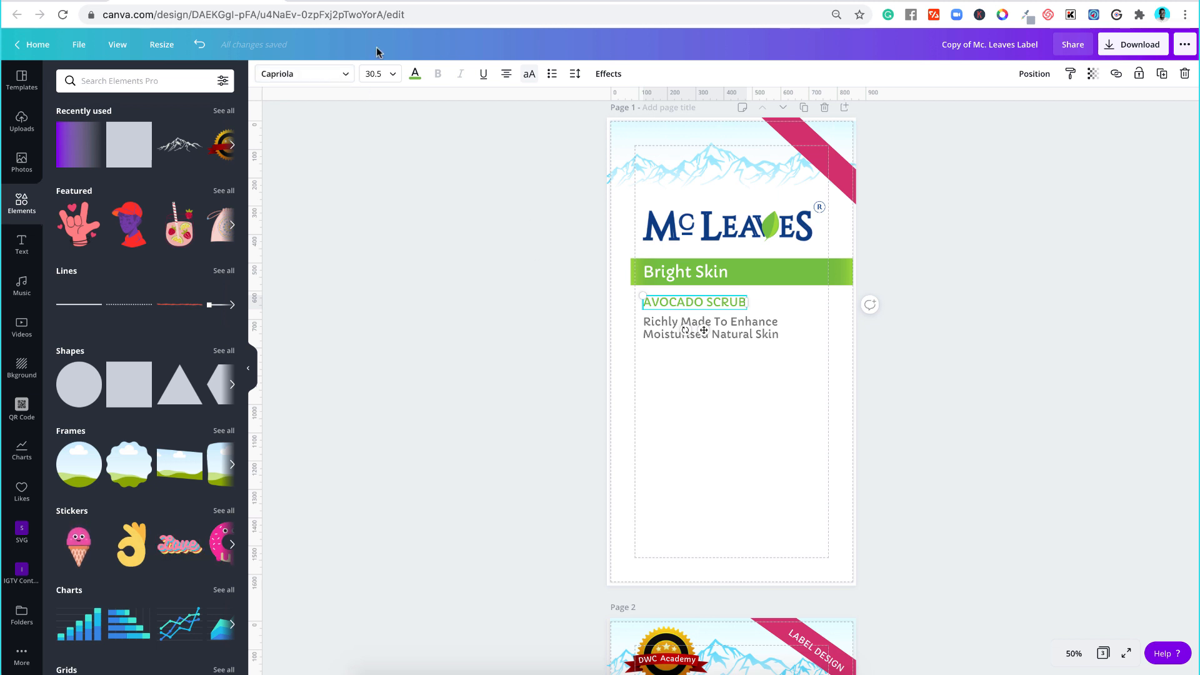
left_click(348, 73)
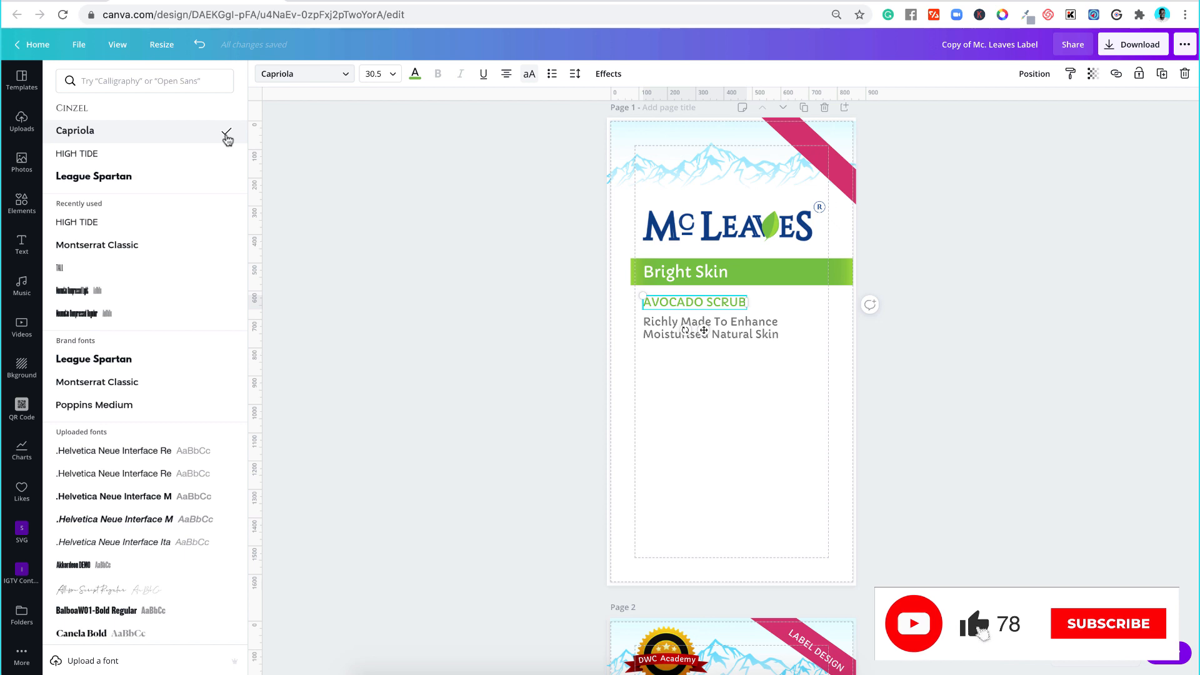
left_click(435, 279)
left_click(950, 300)
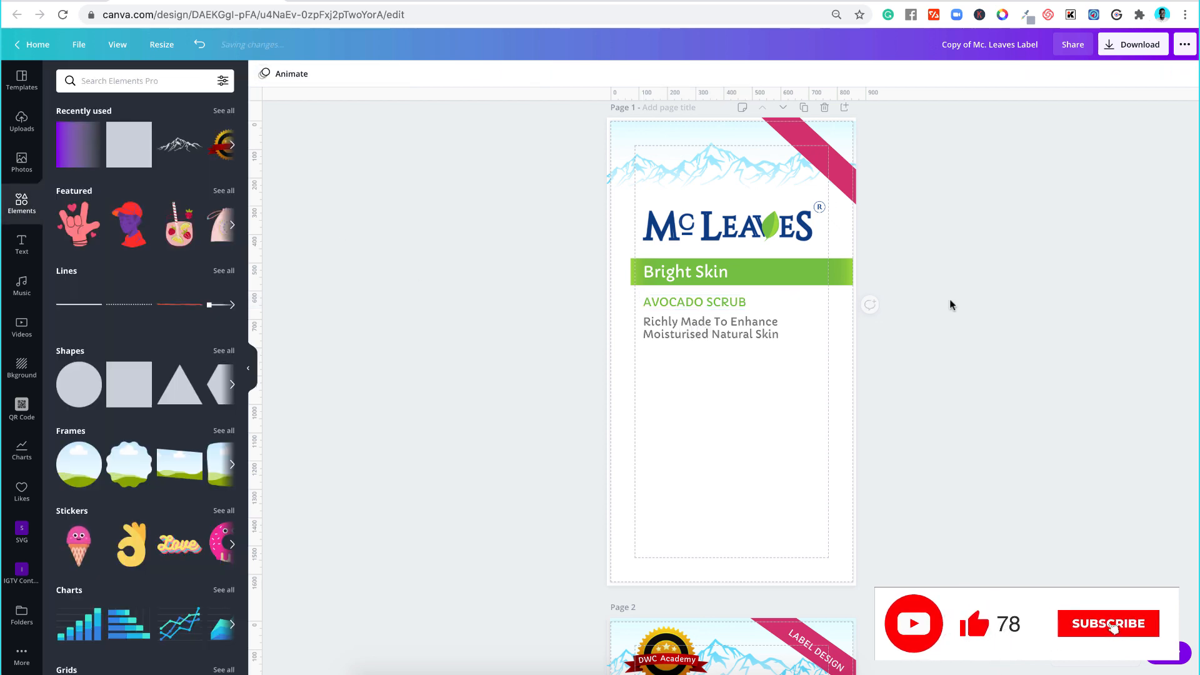
scroll(951, 301, "down", 7)
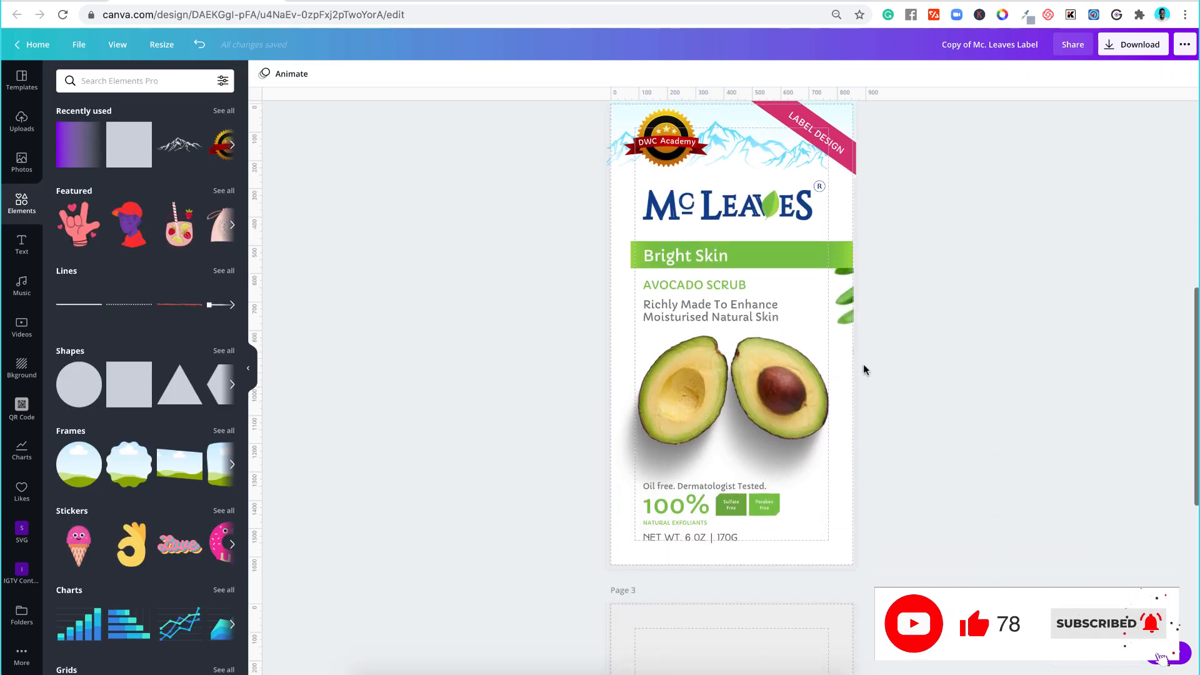
scroll(864, 367, "up", 8)
scroll(864, 370, "down", 7)
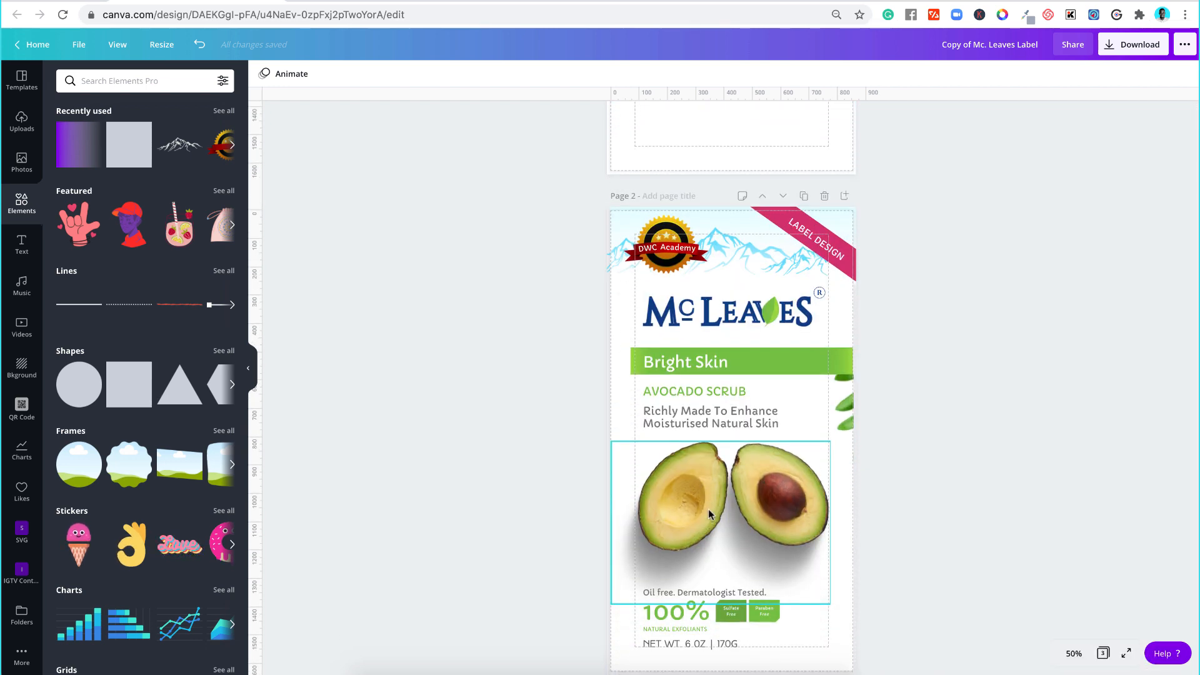
left_click(707, 509)
left_click(375, 266)
scroll(375, 267, "up", 5)
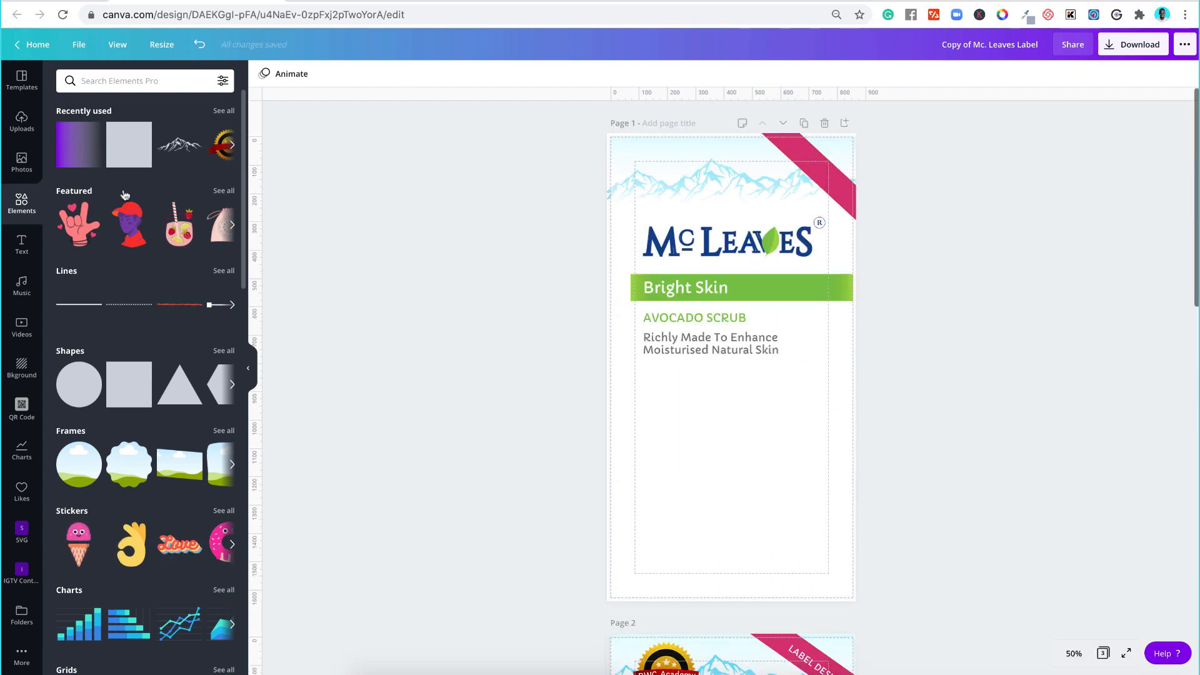
Step: Search the photo library for "avocado +cutout"
left_click(21, 163)
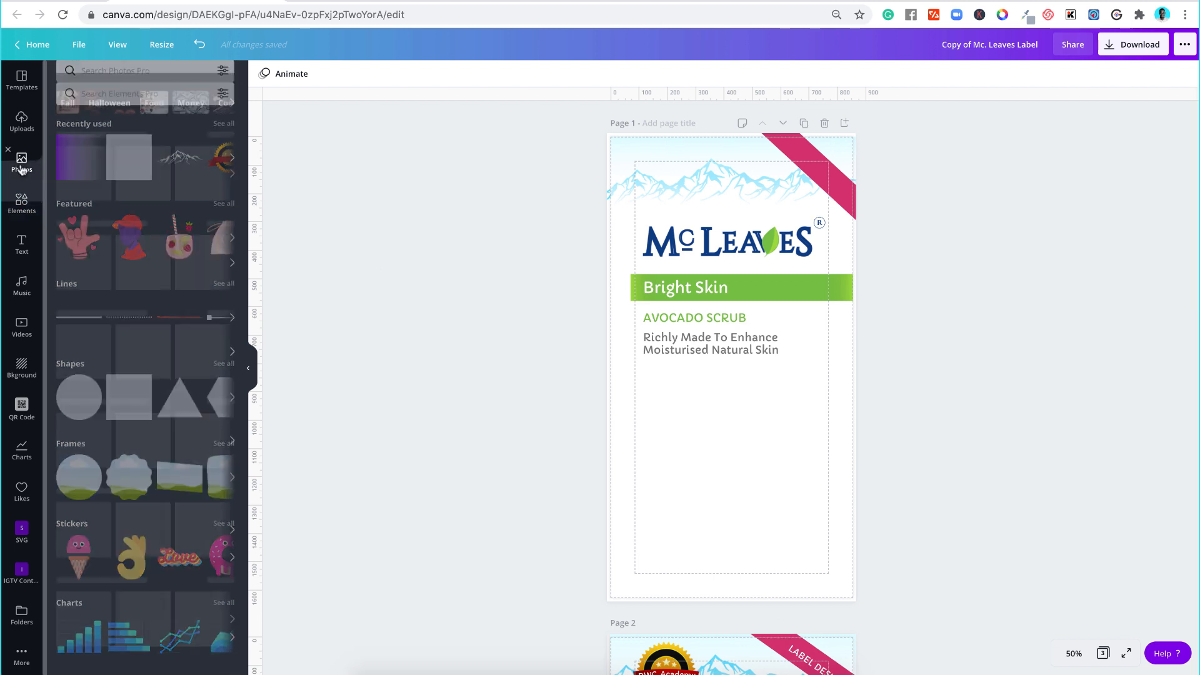
left_click(103, 75)
type("avao")
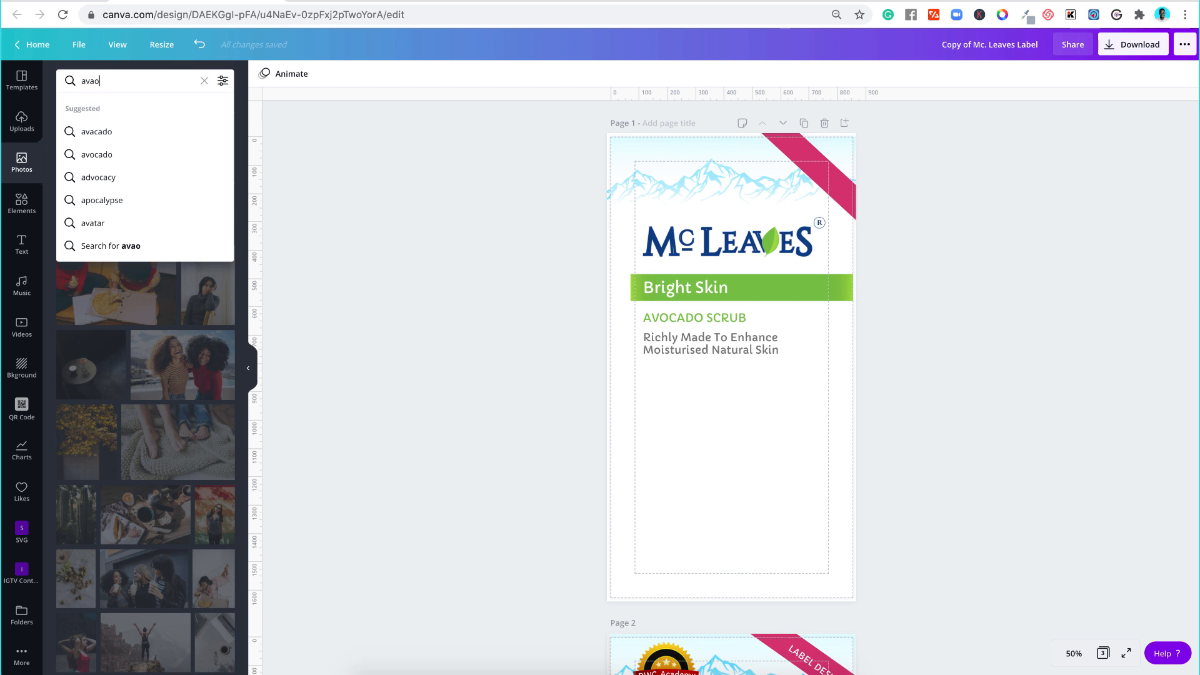
key("BackSpace")
key("BackSpace")
type("ocado ")
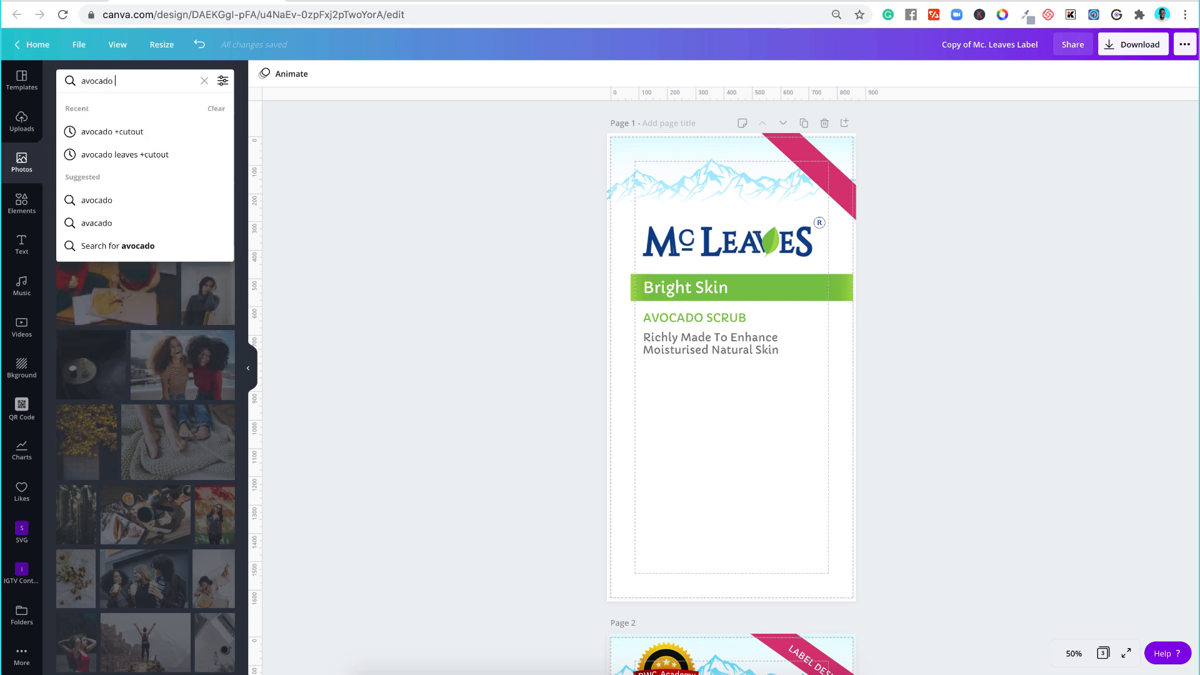
type("+cutout")
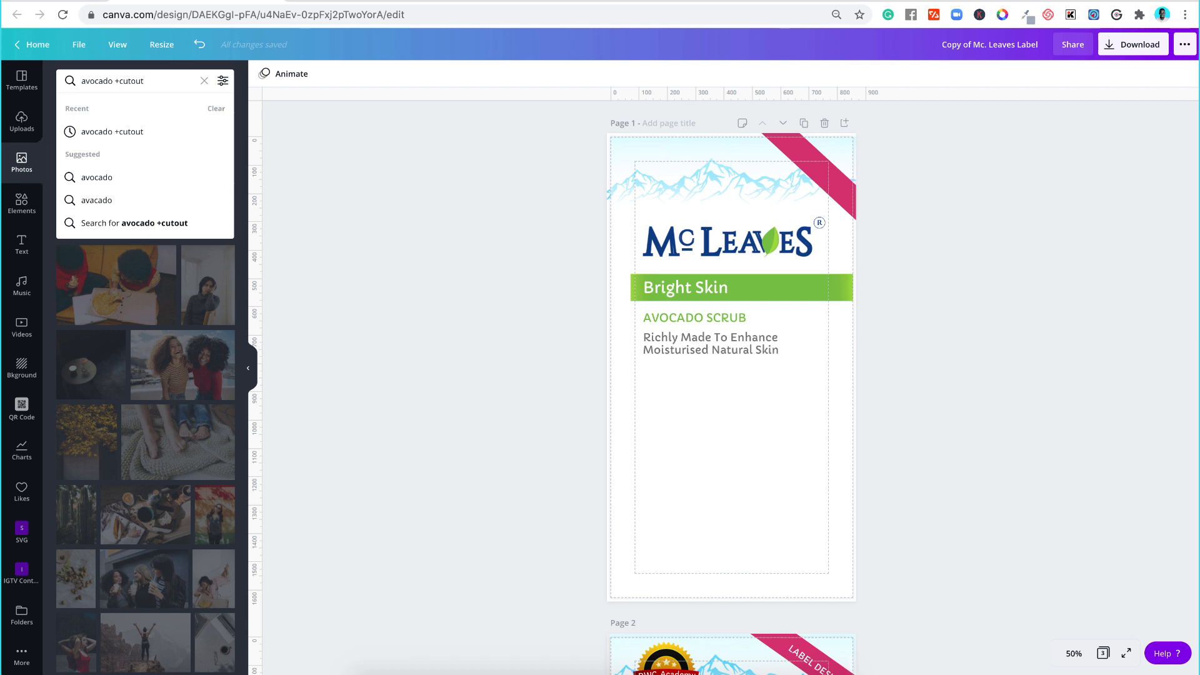
key("Return")
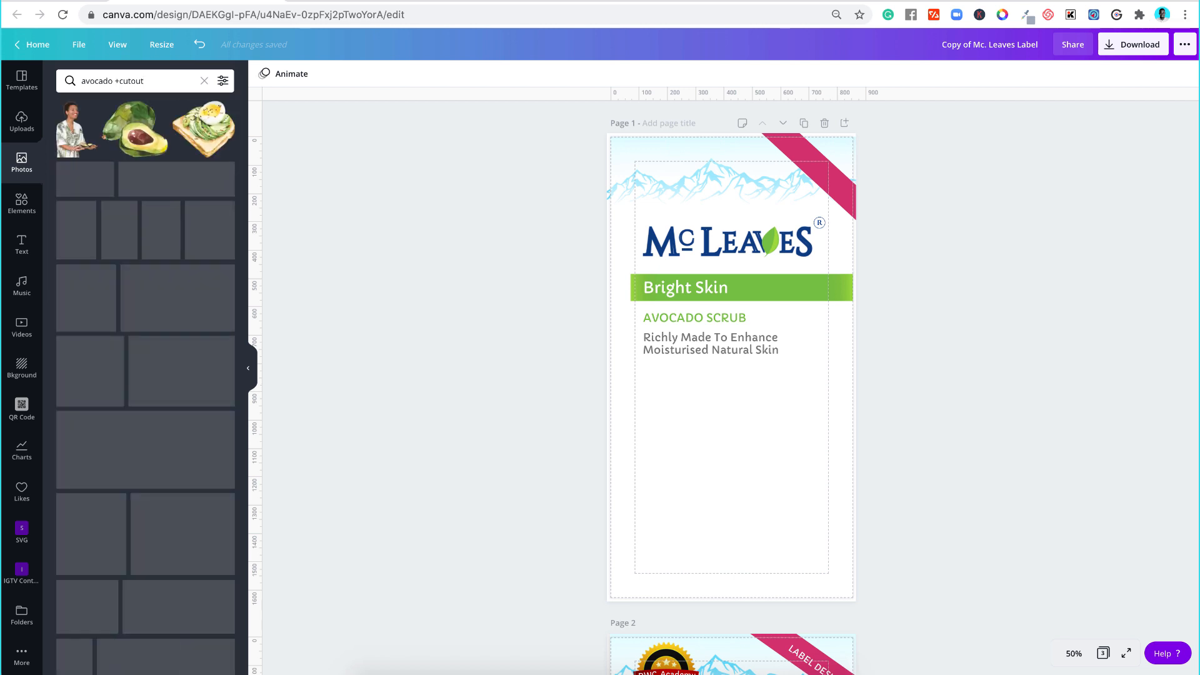
Step: Add the cutout photo of two avocado halves to page 1 and place it large below the Richly Made To Enhance text
scroll(125, 400, "down", 15)
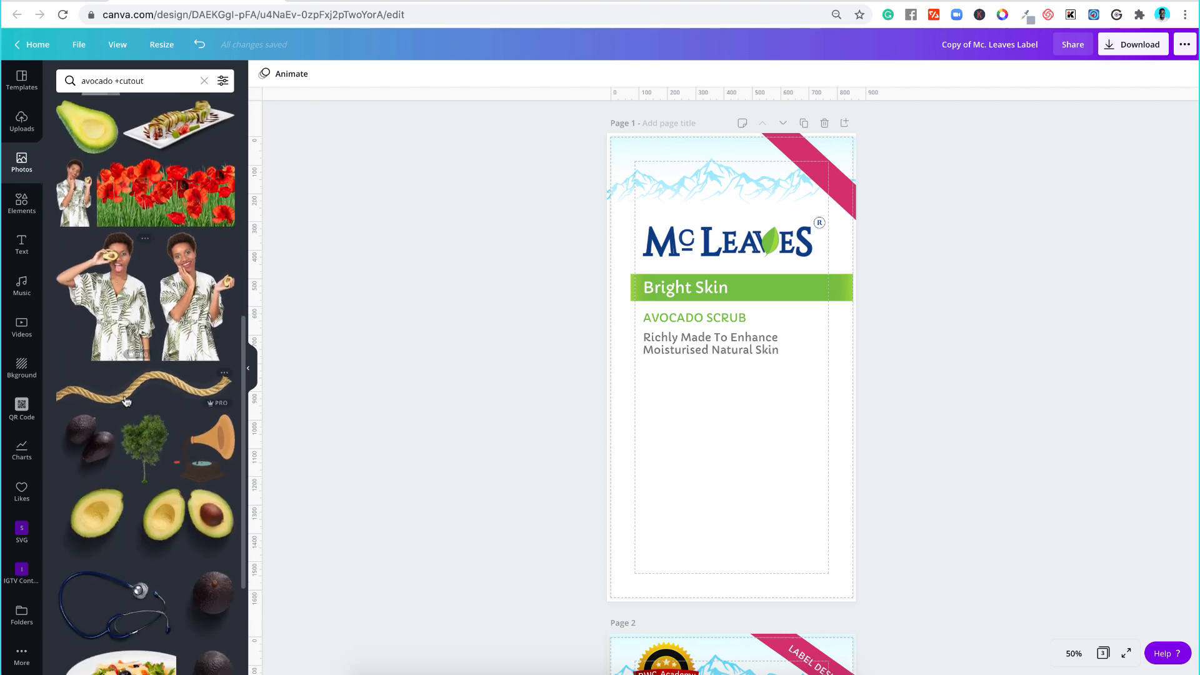
scroll(125, 401, "up", 1)
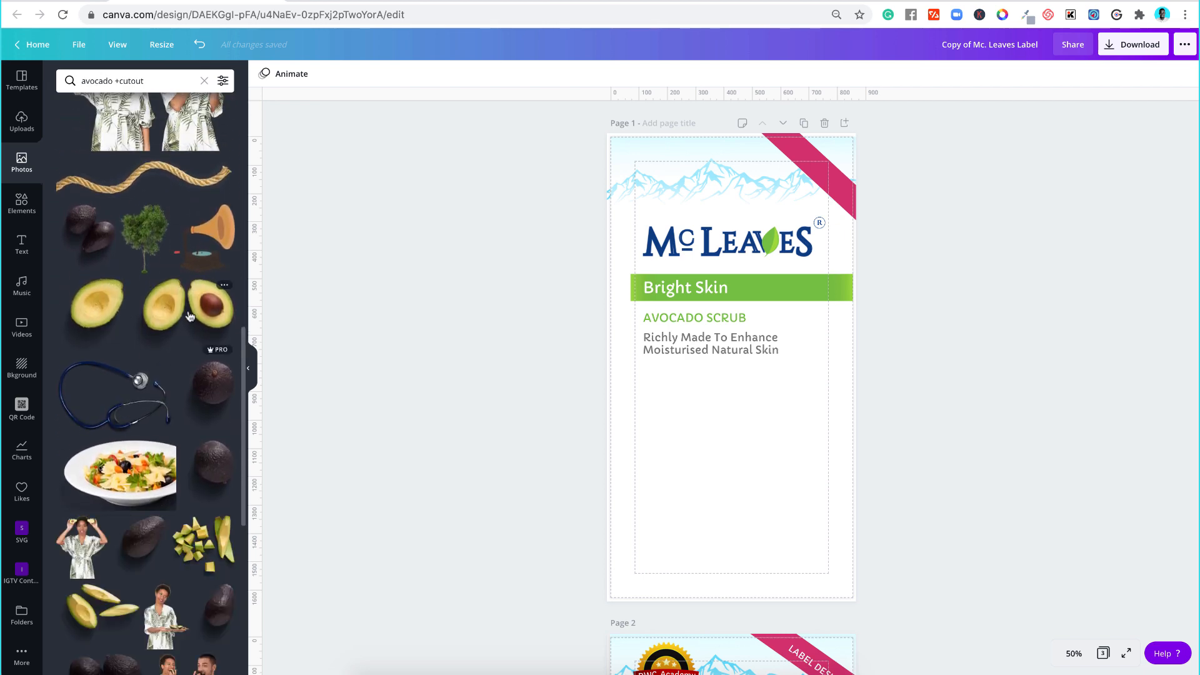
left_click(187, 310)
left_click_drag(754, 394, 742, 475)
left_click(919, 458)
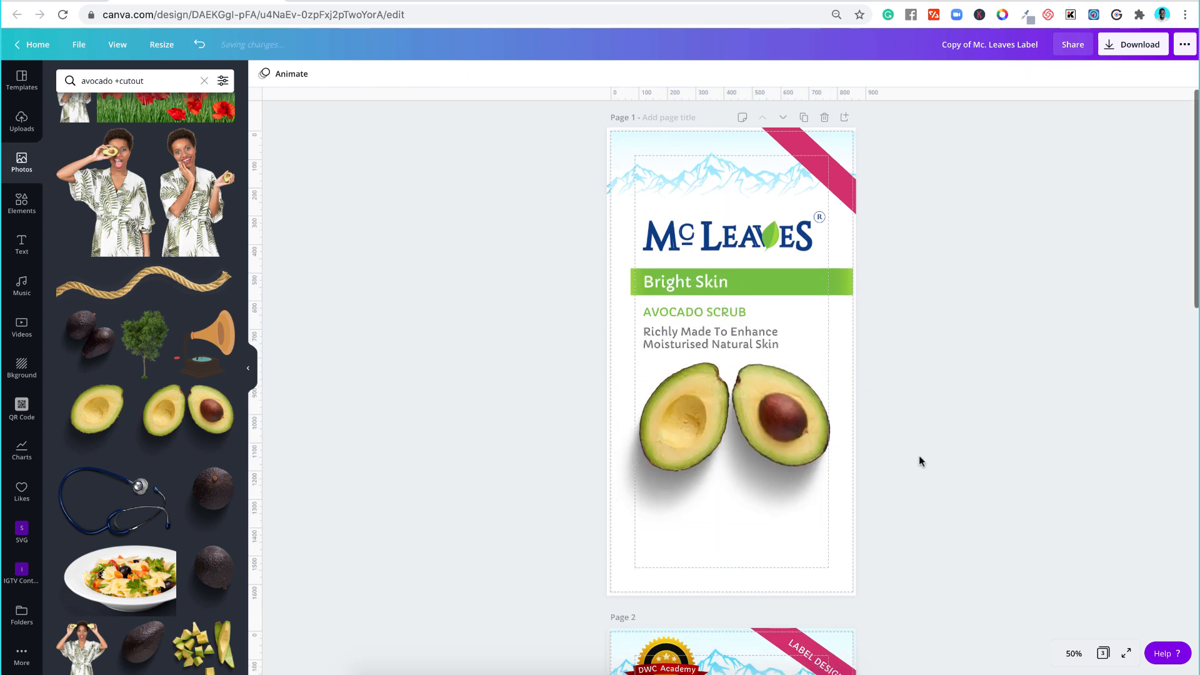
Step: Fine-tune the size of the avocado photo on page 1 so both halves line up with the side margin guides, using page 2 as reference
scroll(919, 458, "down", 5)
scroll(751, 520, "up", 5)
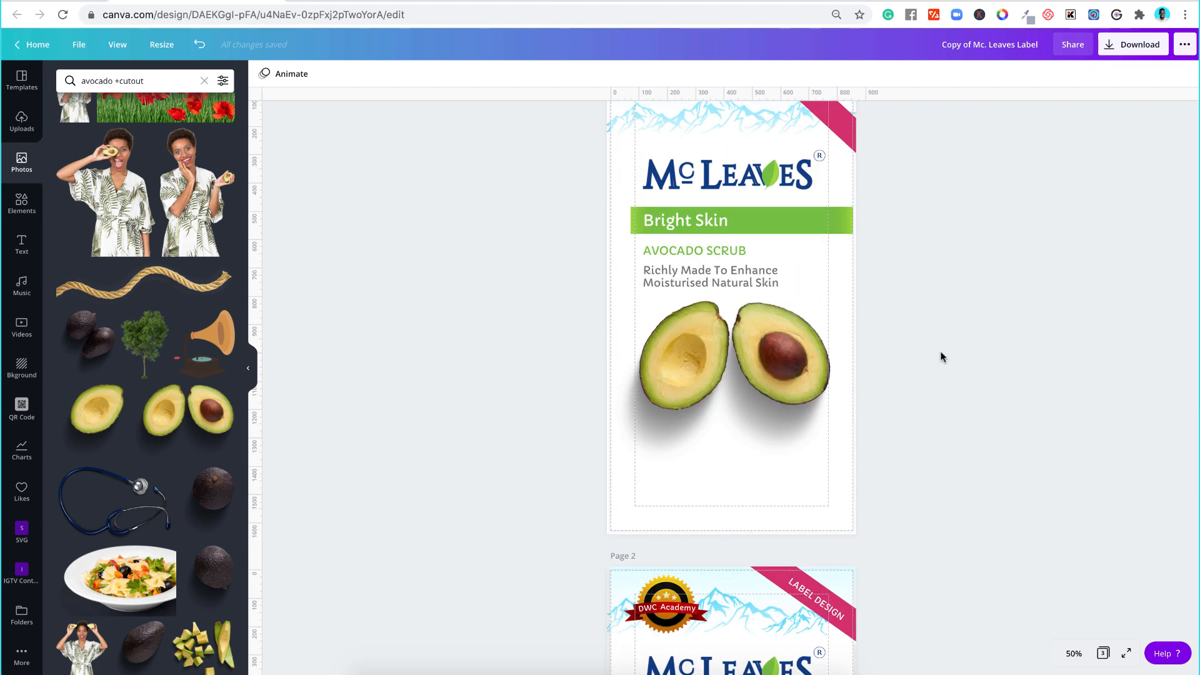
left_click(633, 452)
left_click_drag(609, 467, 605, 470)
left_click(1039, 359)
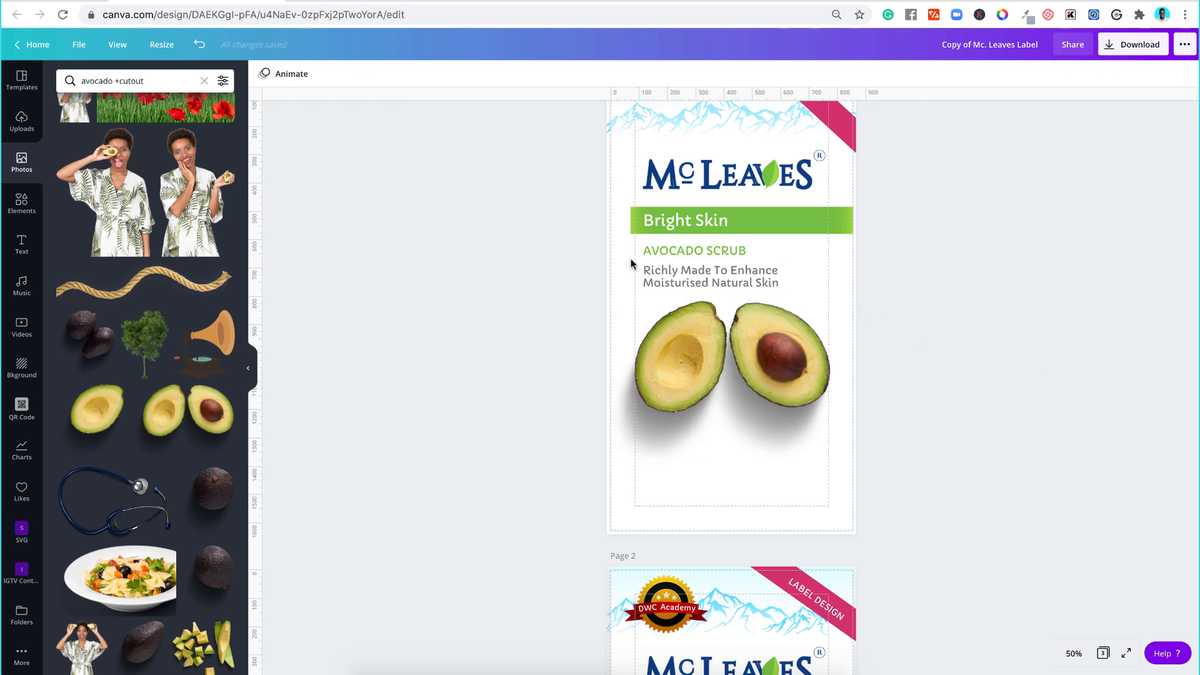
left_click(829, 322)
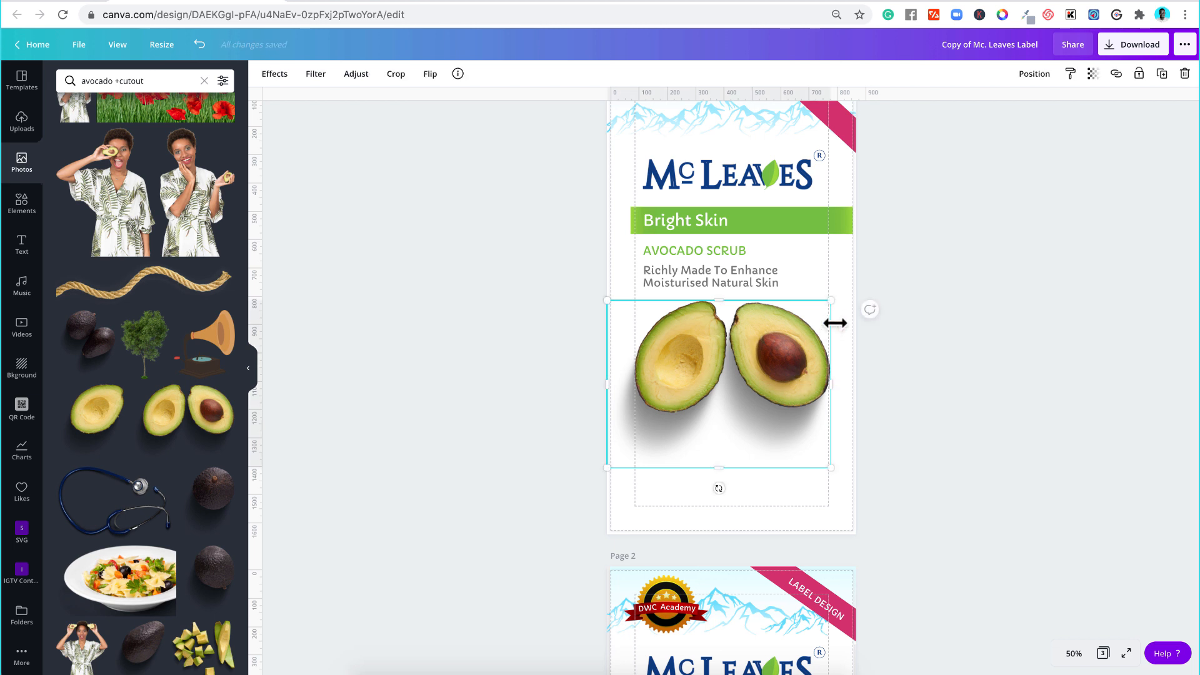
left_click_drag(831, 302, 830, 304)
left_click(1031, 324)
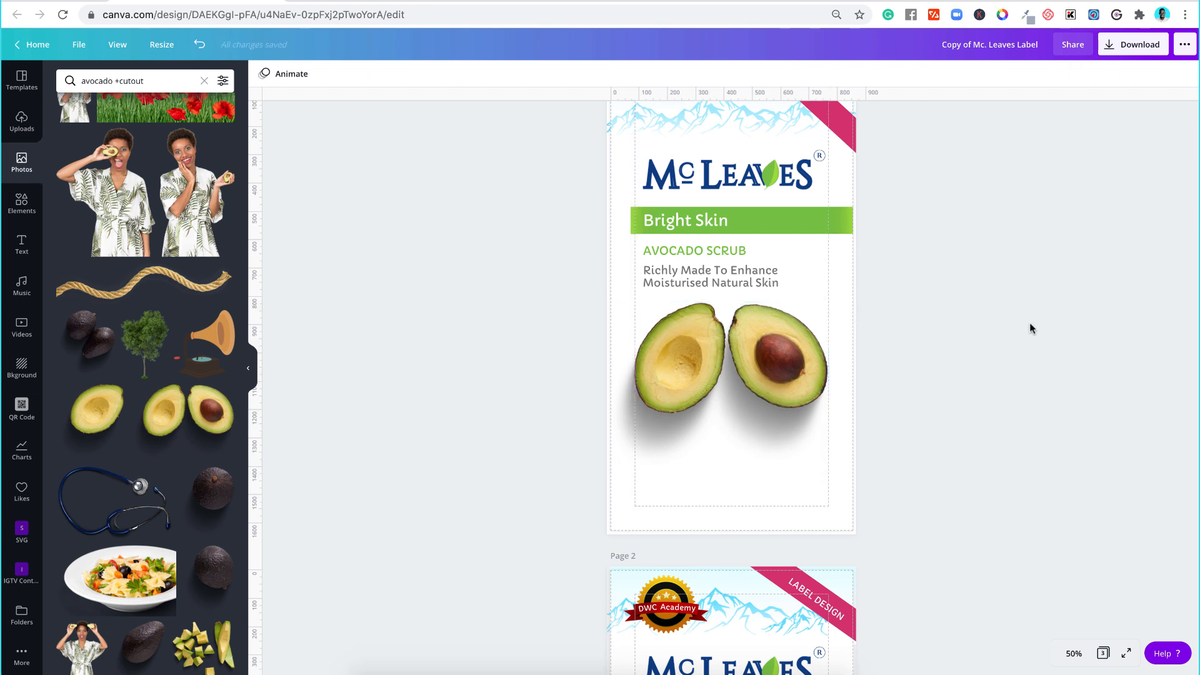
Step: Copy the "Oil free. Dermatologist Tested." text from page 2 and paste it below the avocado photo on page 1
scroll(824, 432, "down", 4)
scroll(964, 402, "down", 2)
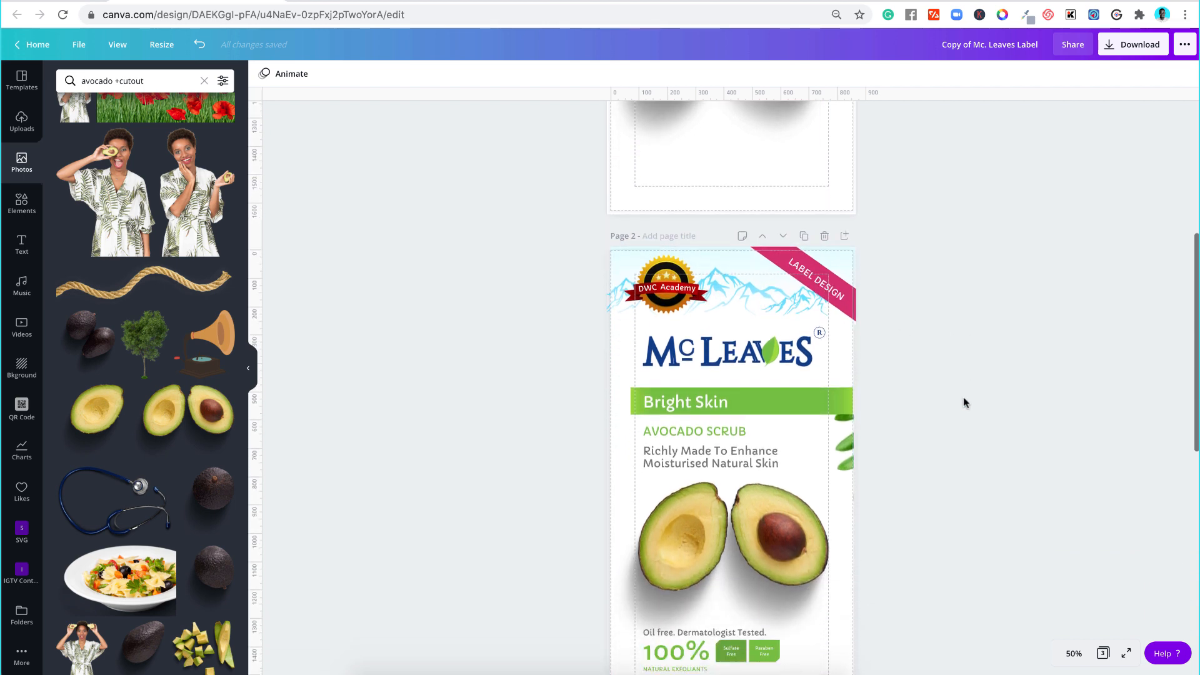
scroll(964, 402, "up", 3)
scroll(963, 396, "down", 7)
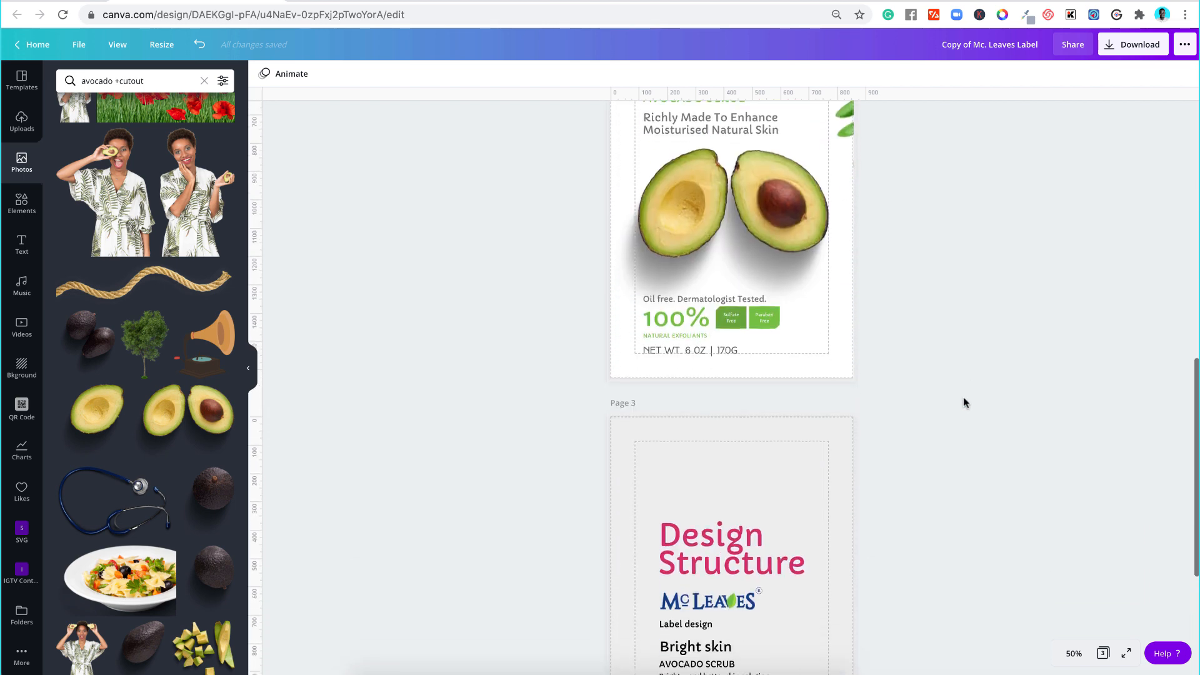
left_click(709, 295)
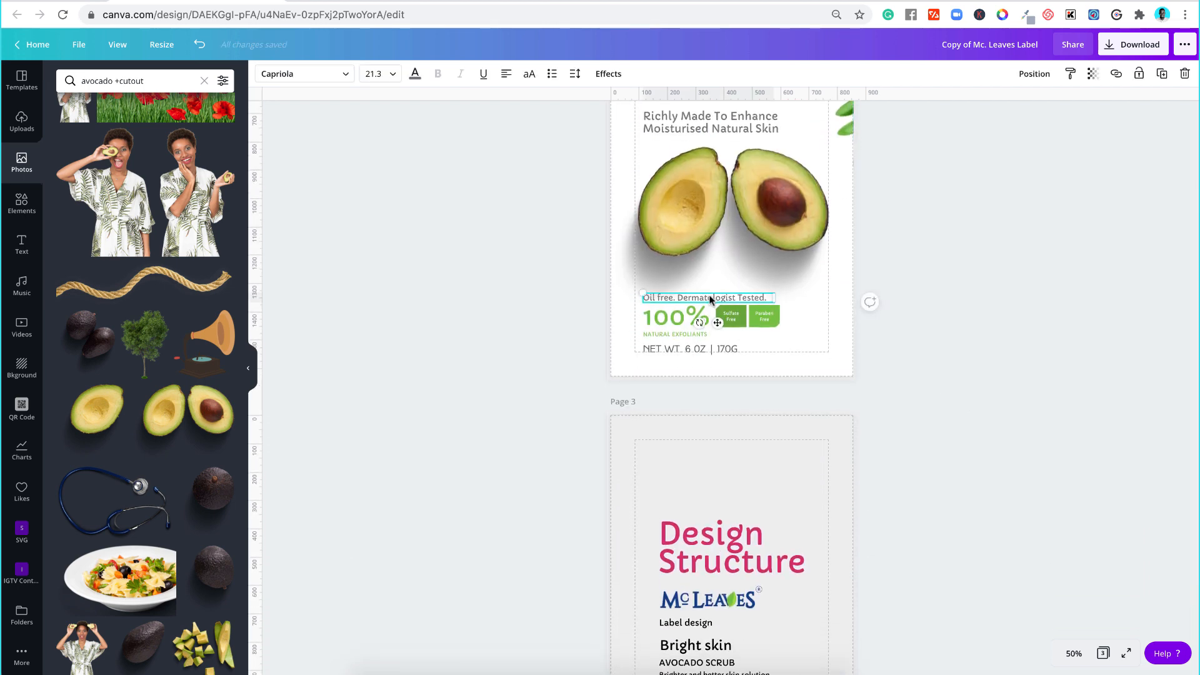
scroll(709, 294, "up", 10)
scroll(707, 343, "down", 1)
left_click(707, 343)
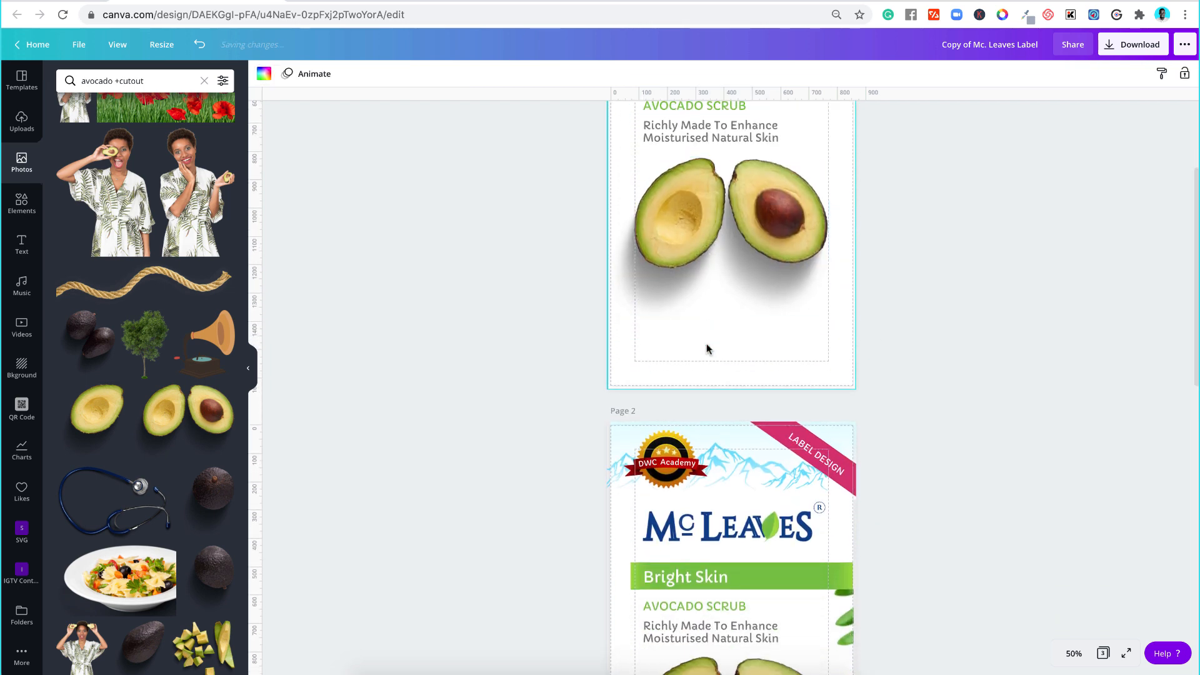
type("Oil free. Dermatologist Tested.")
left_click(922, 361)
Step: Examine page 2's lower text lines, the Sulfate Free and Paraben Free boxes, and the LABEL DESIGN ribbon text for their fonts and layout
scroll(858, 523, "down", 6)
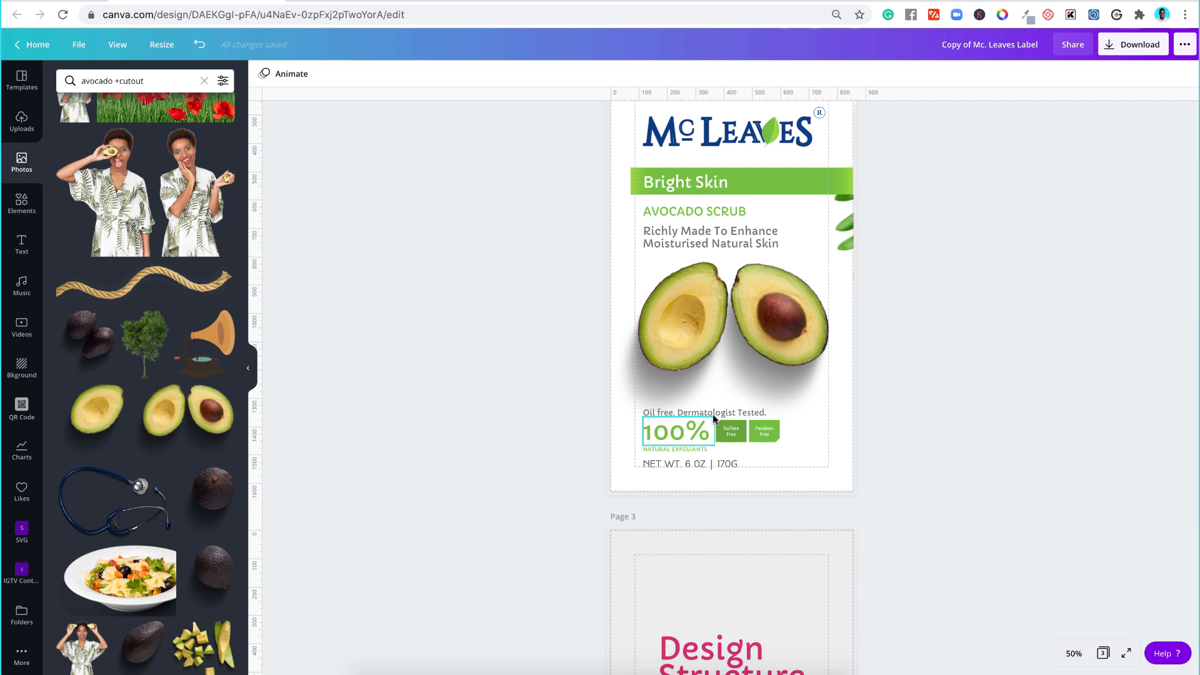
left_click(712, 412)
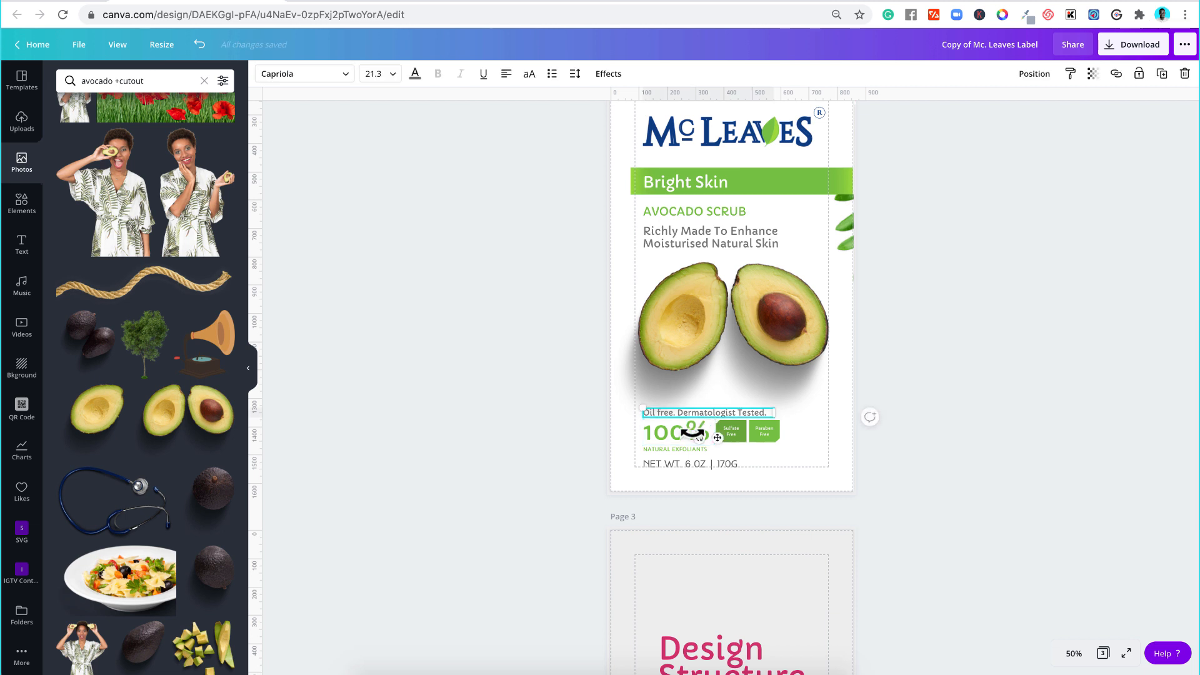
left_click(670, 433)
left_click(672, 449)
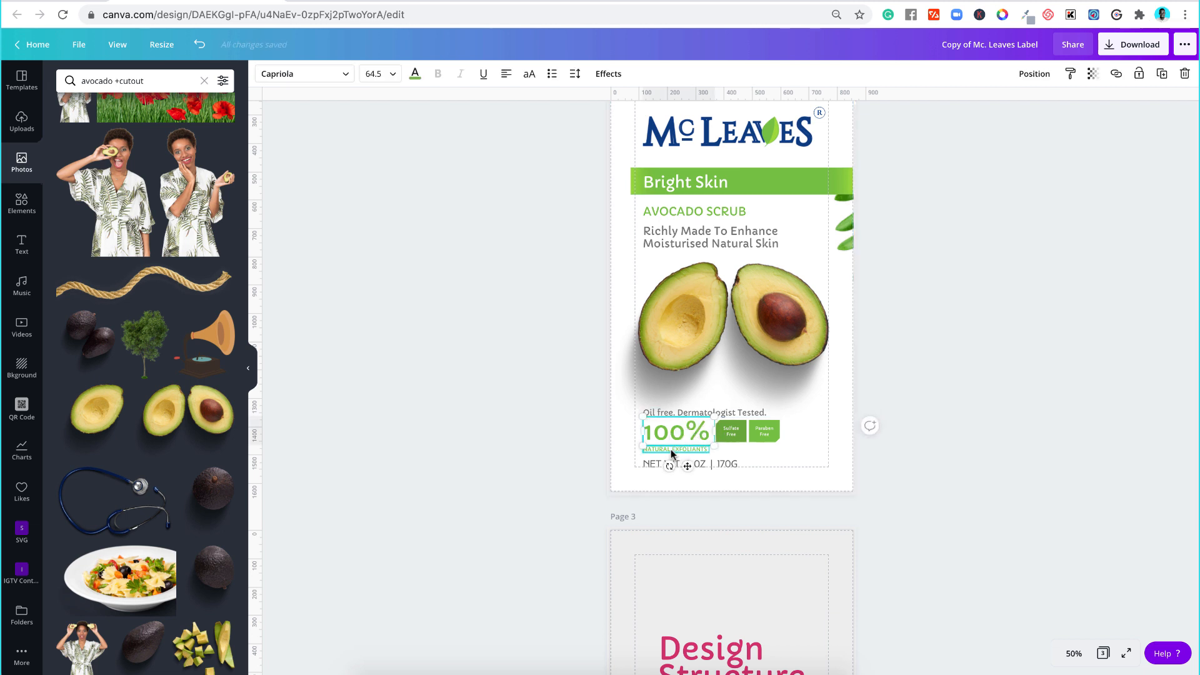
left_click(702, 463)
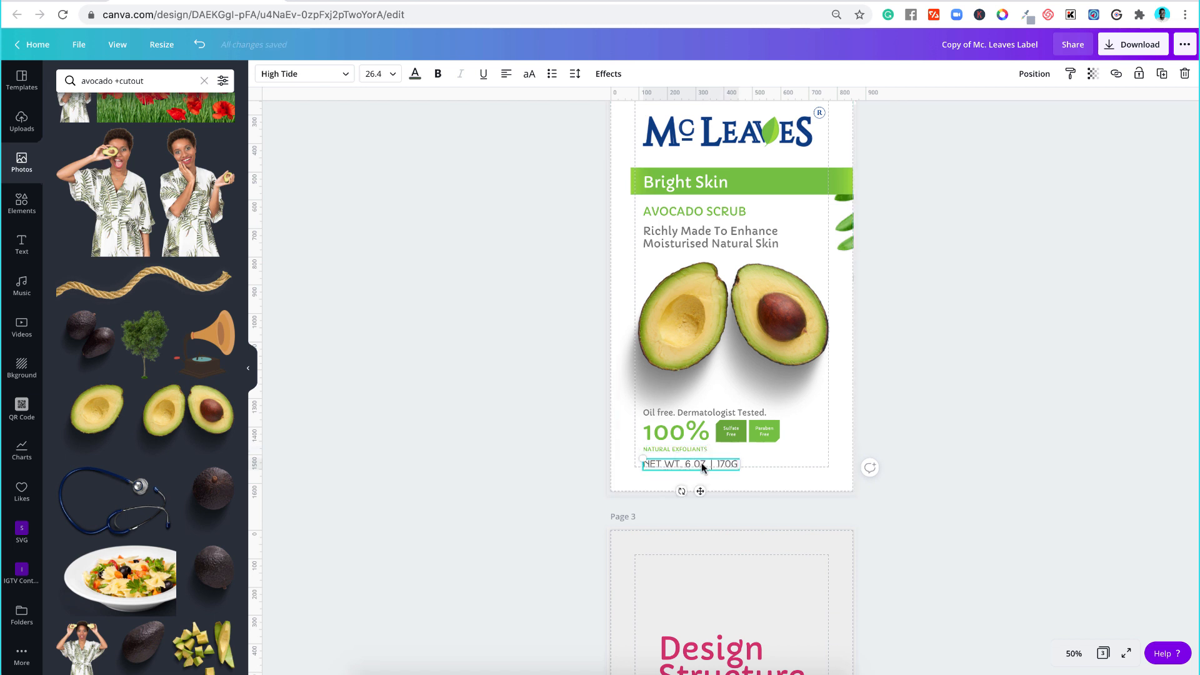
left_click(1003, 400)
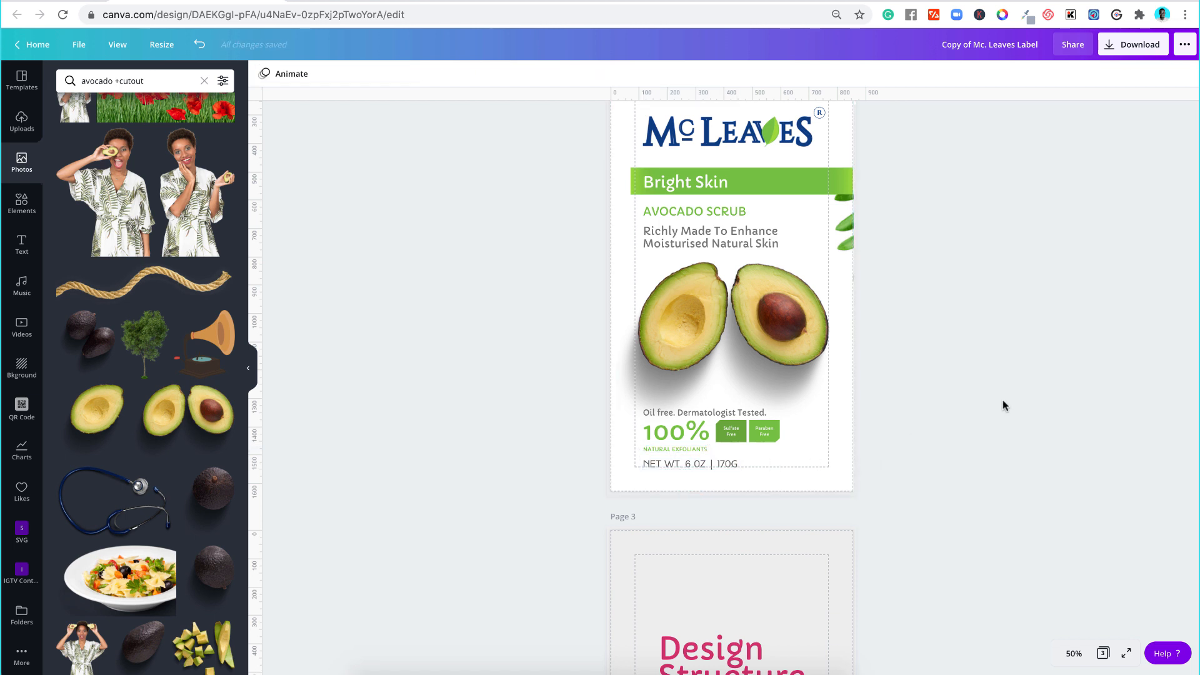
left_click(748, 438)
left_click(991, 353)
scroll(989, 347, "up", 5)
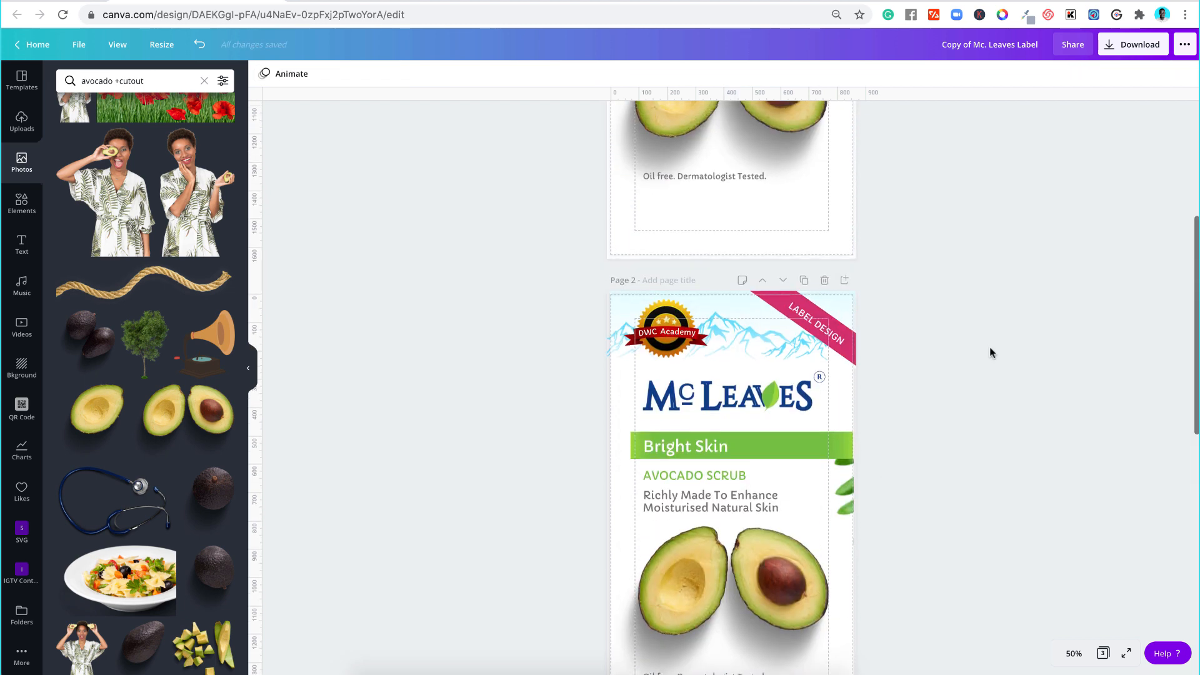
left_click(818, 333)
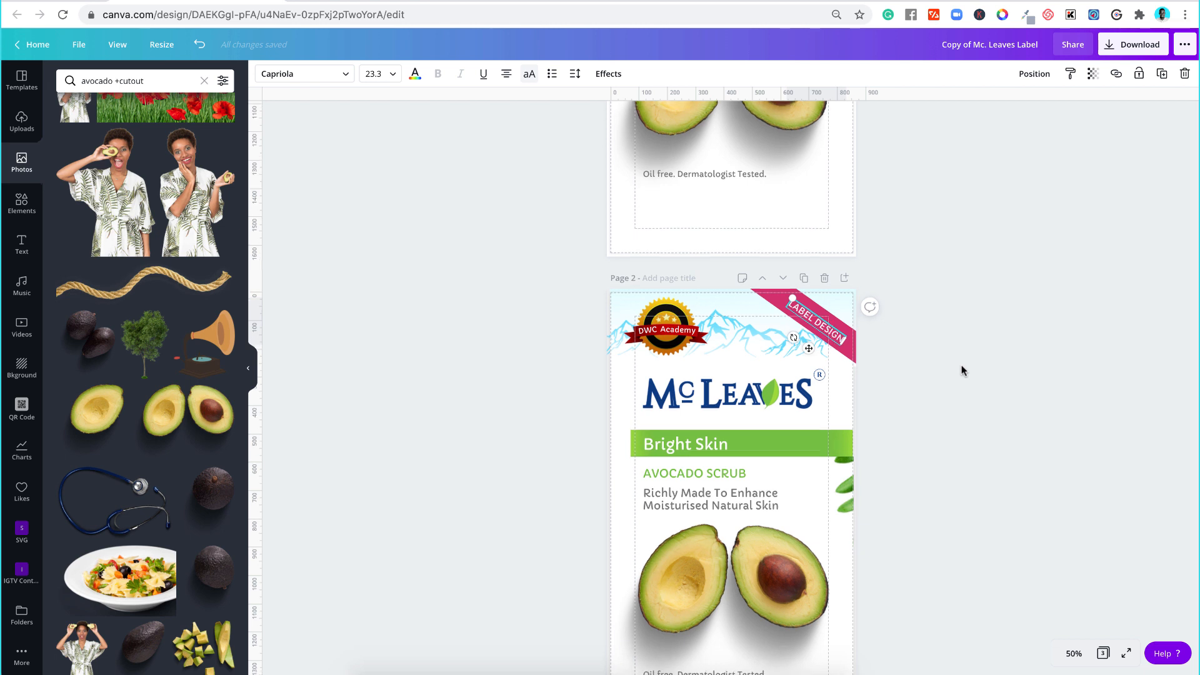
scroll(962, 371, "down", 4)
left_click(960, 379)
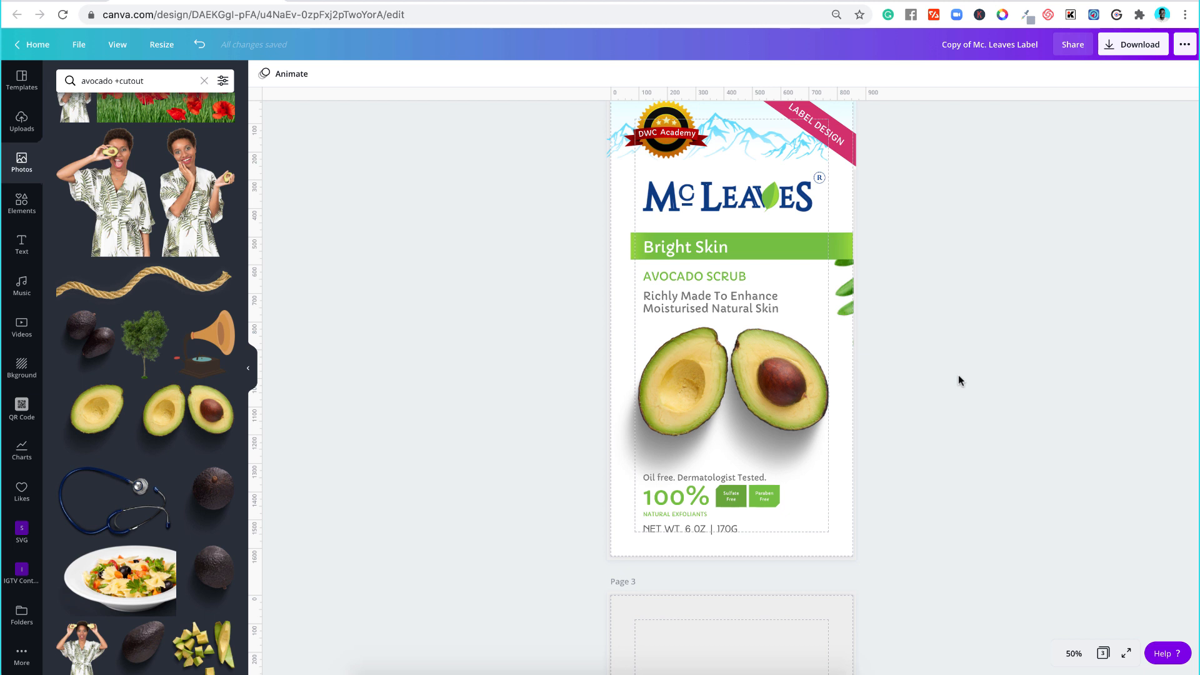
Step: Copy the green "100%" text from page 2 and paste it on page 1 below the "Oil free. Dermatologist Tested." line
scroll(958, 374, "down", 1)
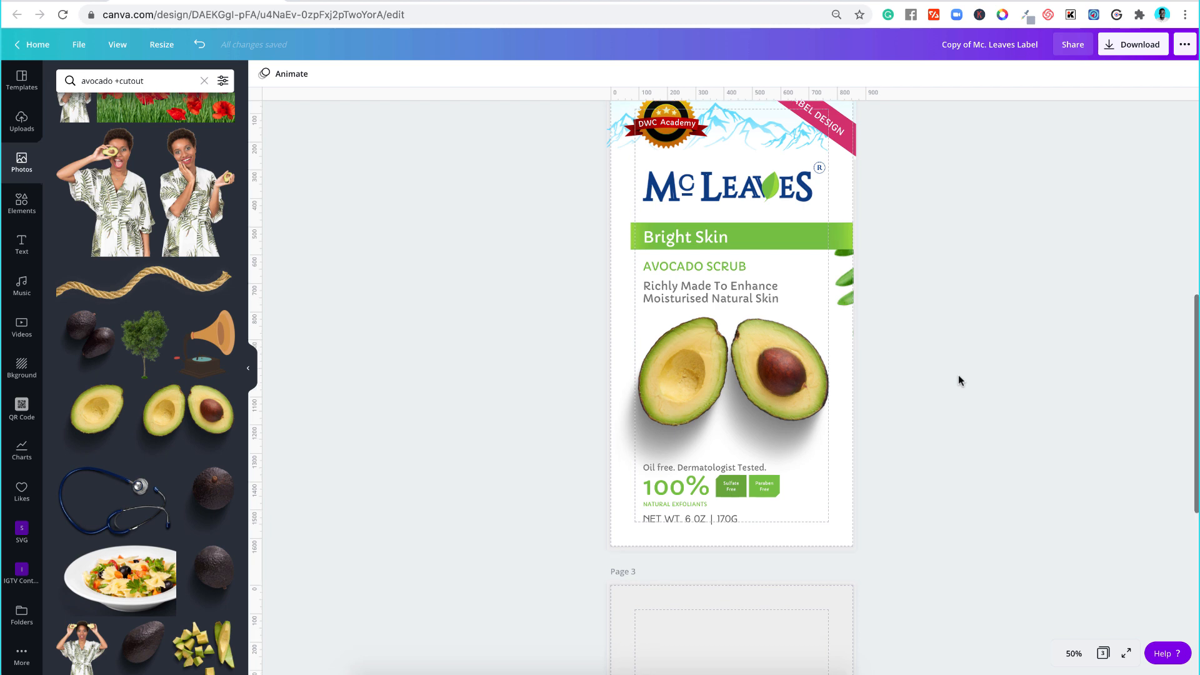
left_click(684, 478)
scroll(684, 472, "up", 6)
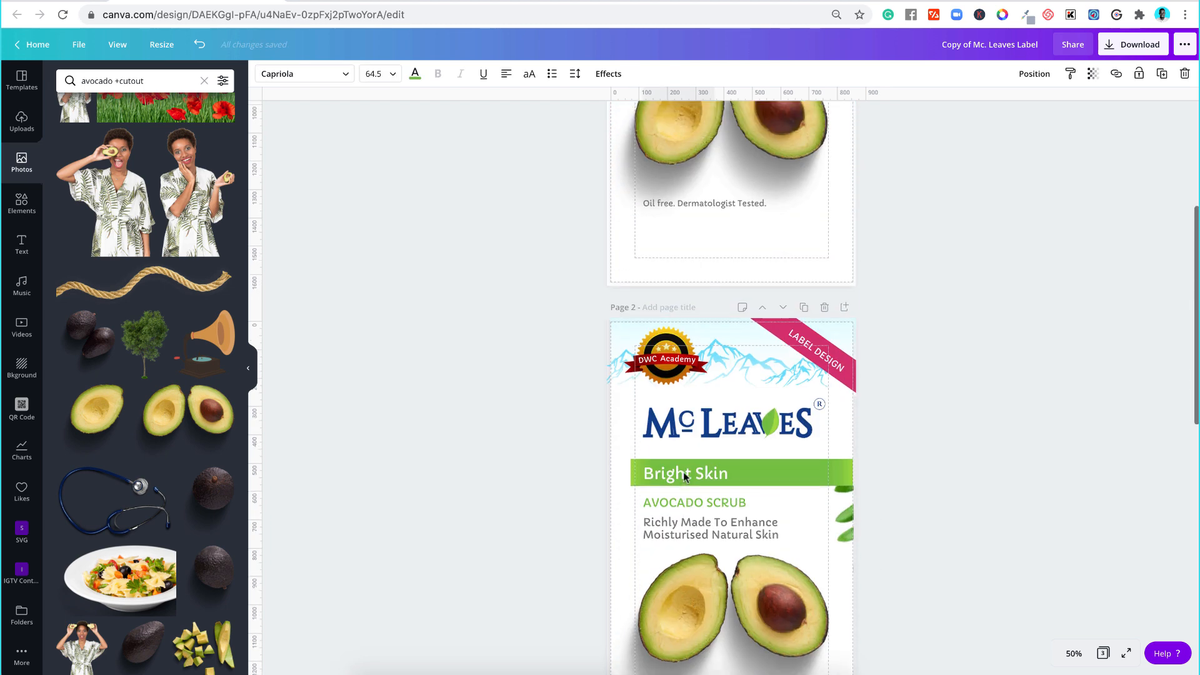
left_click(682, 365)
type("100%")
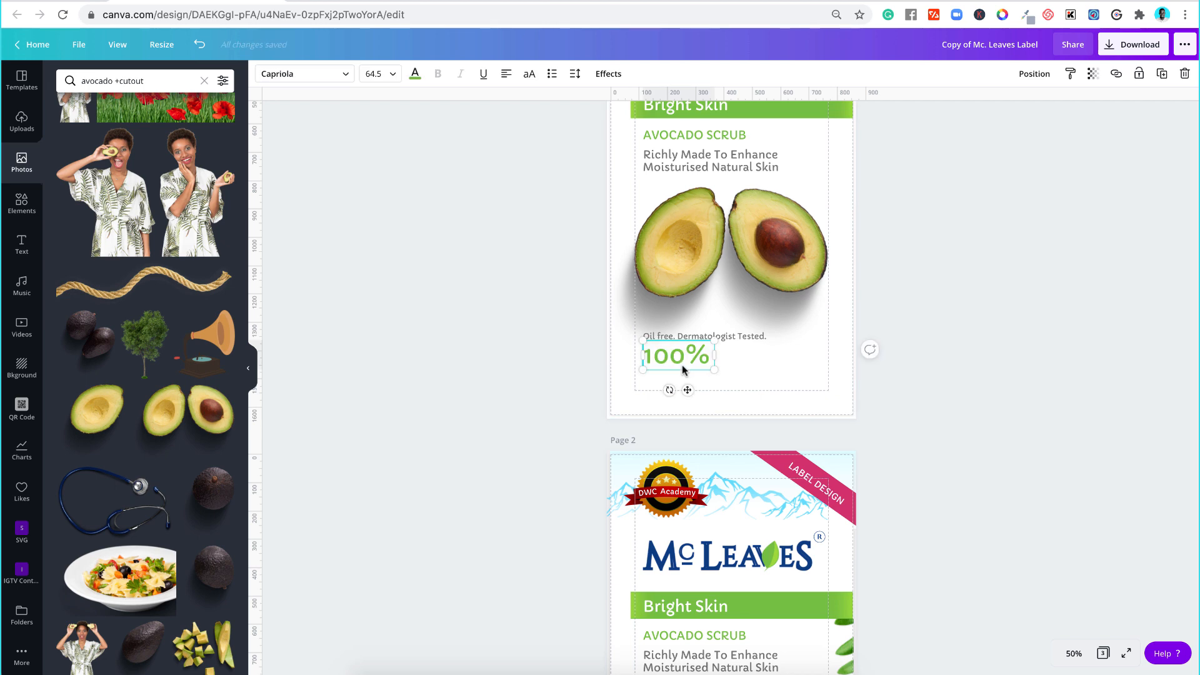
left_click(1011, 293)
left_click(681, 361)
left_click(916, 328)
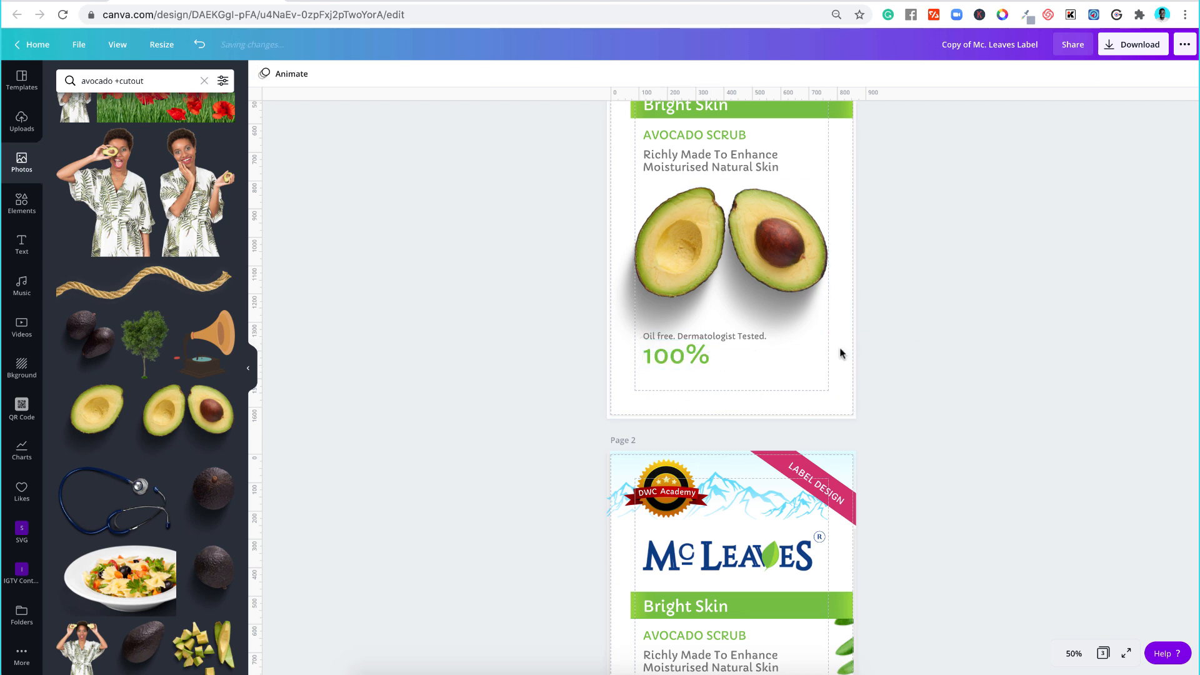
Step: Copy the "NATURAL EXFOLIANTS" text from page 2 and paste it below the "100%" text on page 1
scroll(750, 437, "down", 6)
left_click(673, 496)
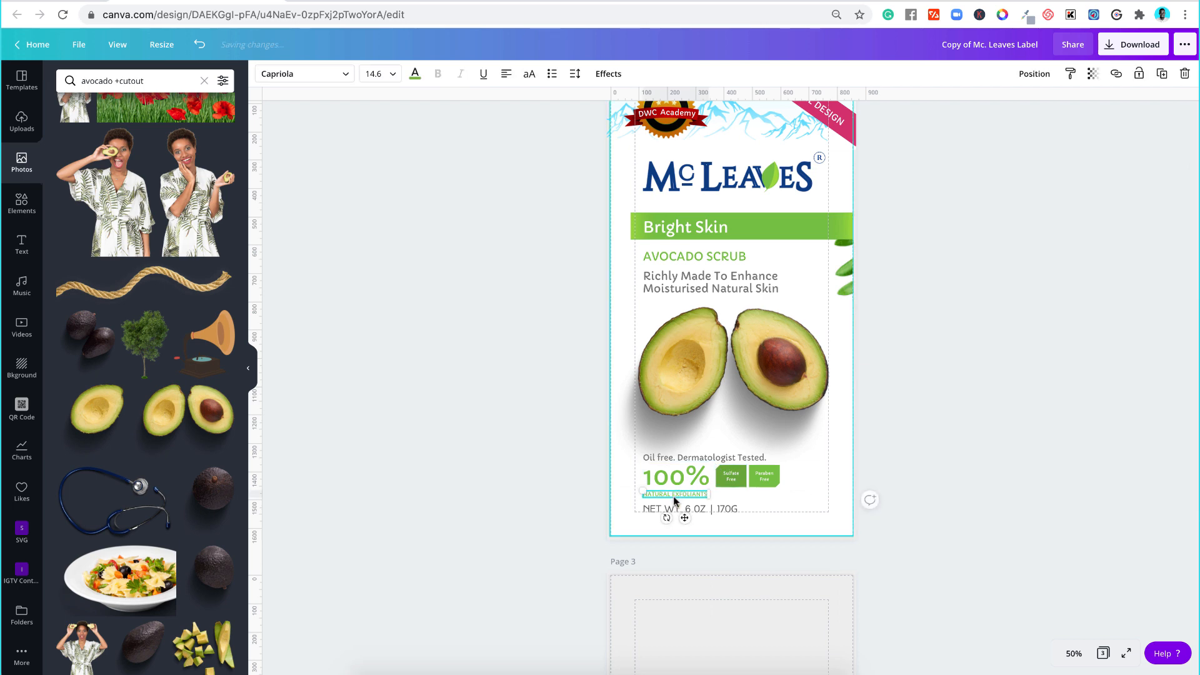
scroll(674, 494, "up", 6)
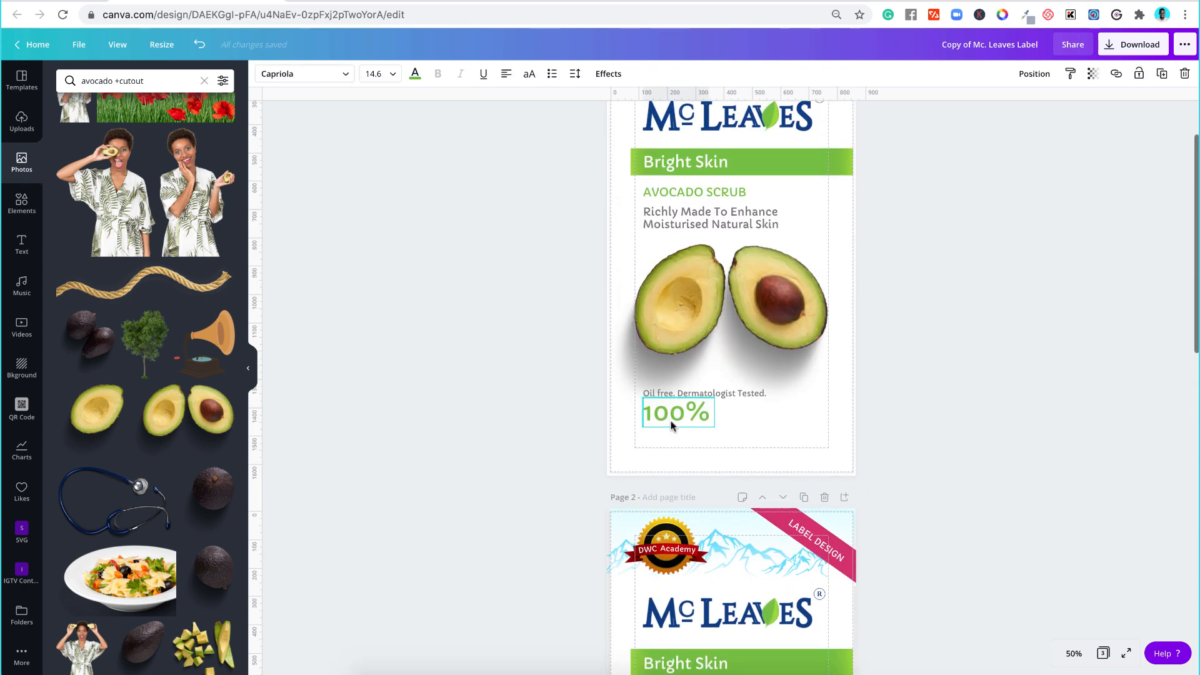
type("NATURAL EXFOLIANTS")
left_click(1025, 349)
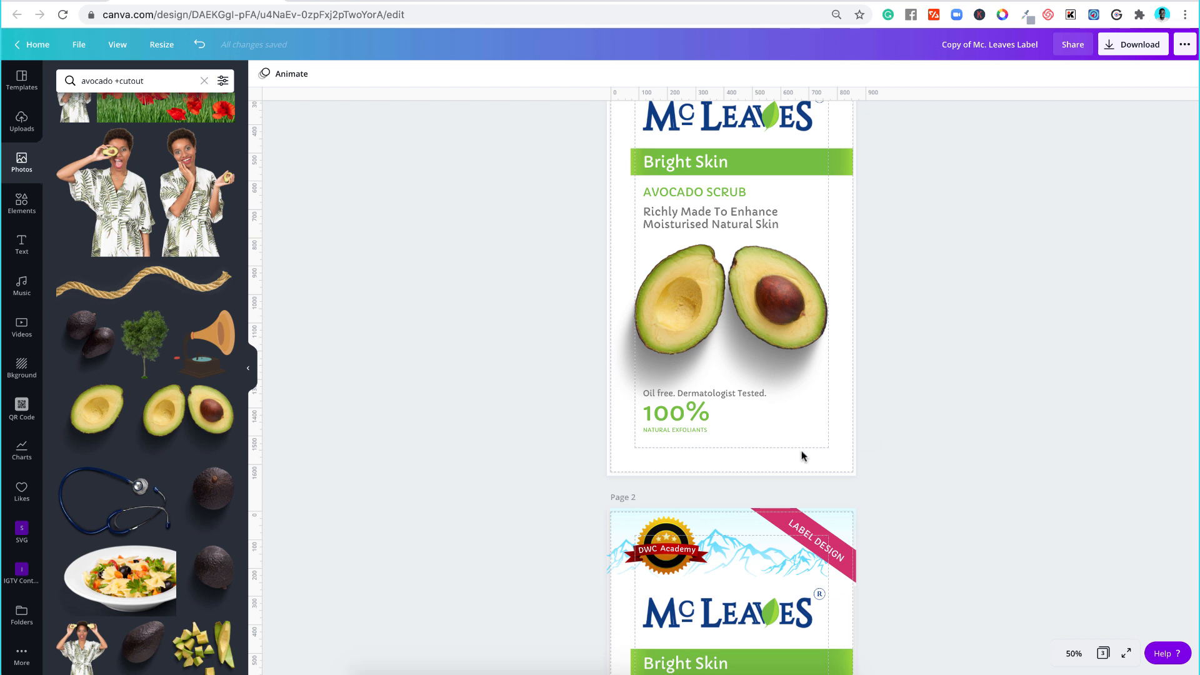
Step: Copy the "NET WT. 6 OZ | 170G" line from page 2 and paste it below "NATURAL EXFOLIANTS" on page 1
scroll(802, 456, "down", 3)
scroll(802, 456, "down", 3)
left_click(694, 540)
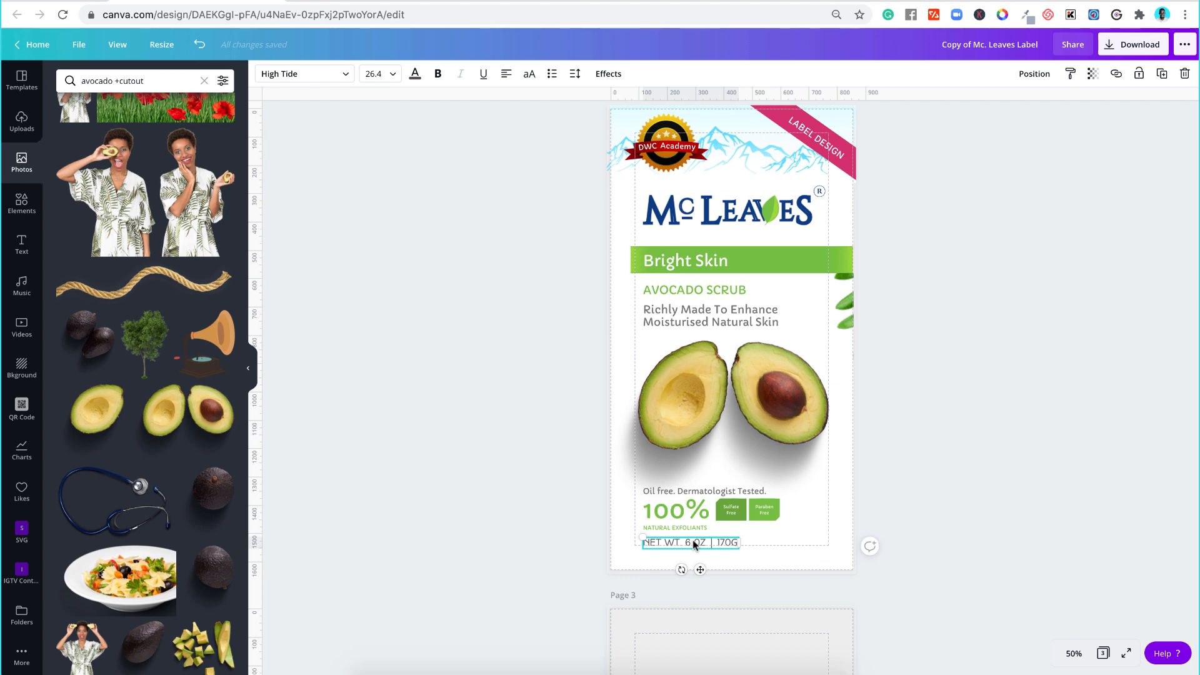
scroll(884, 408, "up", 5)
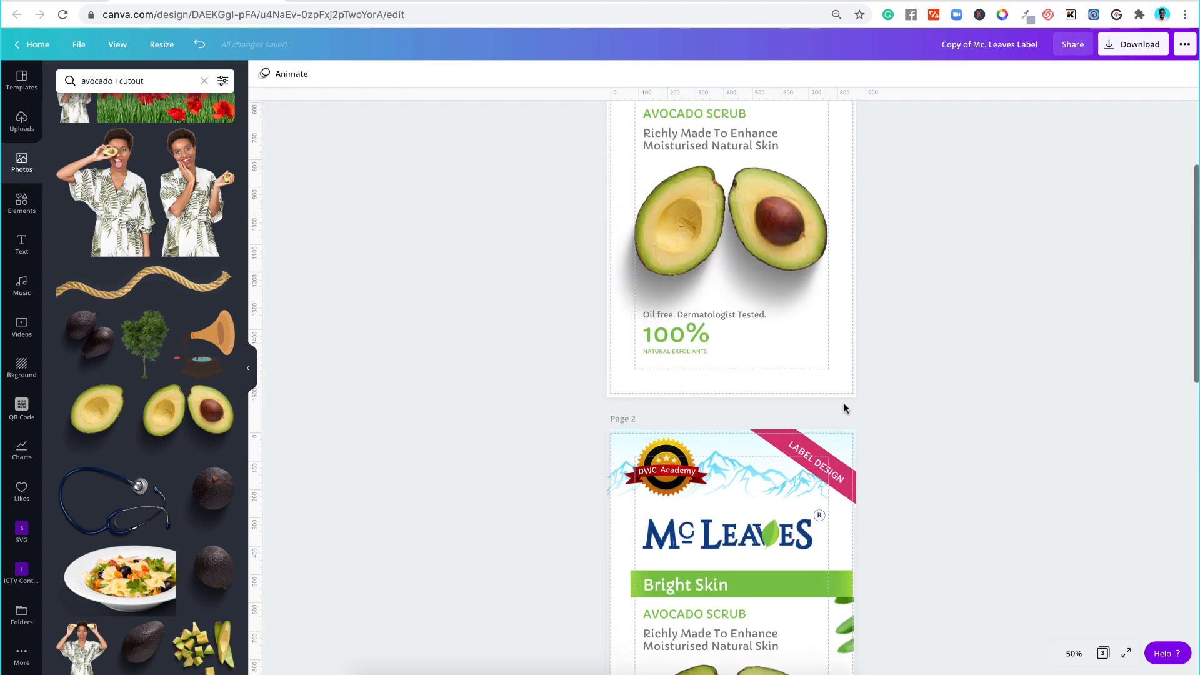
left_click(791, 373)
key("ctrl+v")
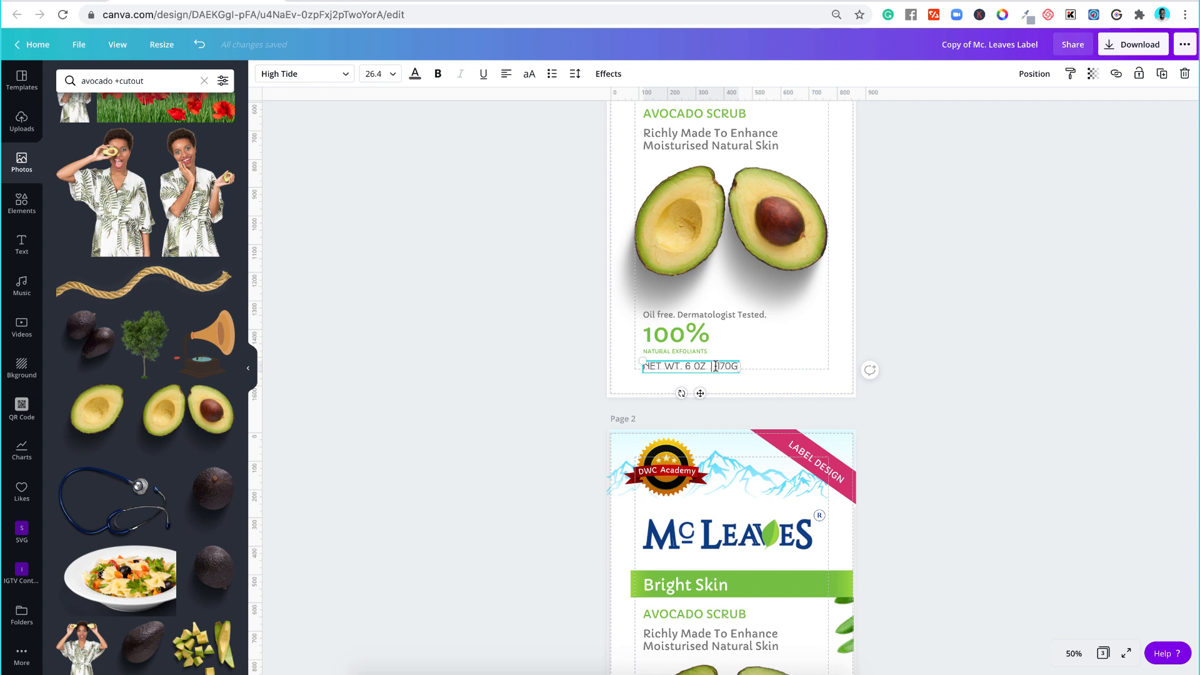
left_click(414, 350)
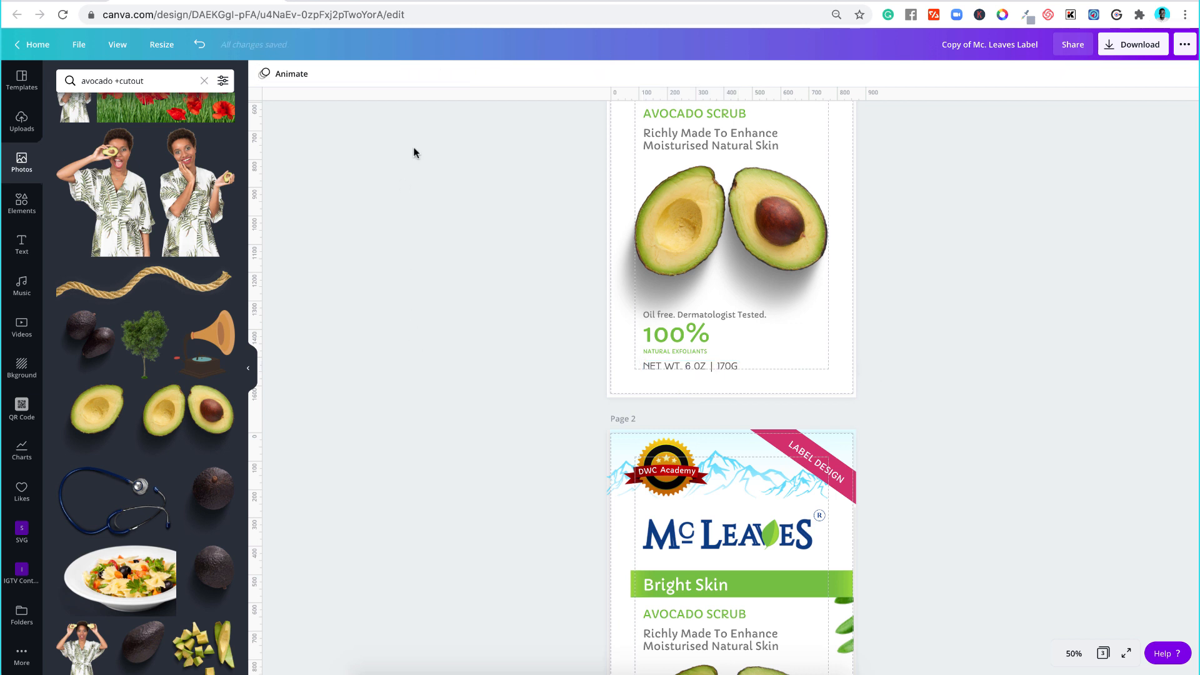
Step: Try the Tall font on page 1's "NET WT. 6 OZ | 170G" line
left_click(687, 367)
left_click(322, 78)
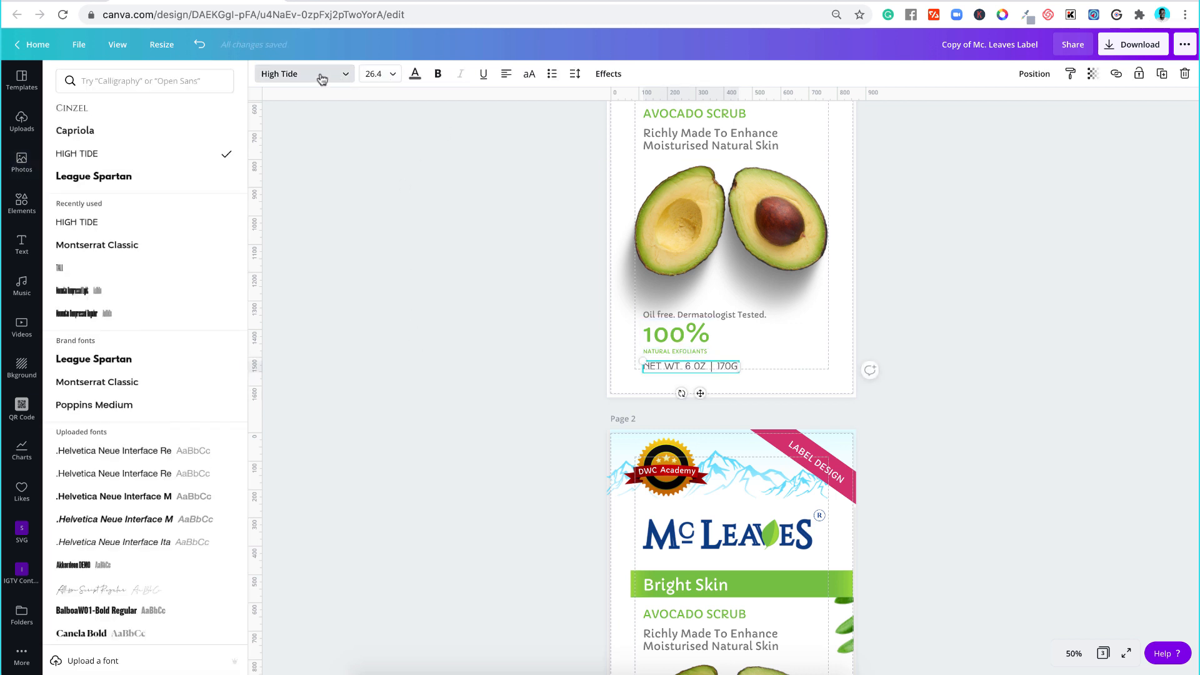
left_click(156, 78)
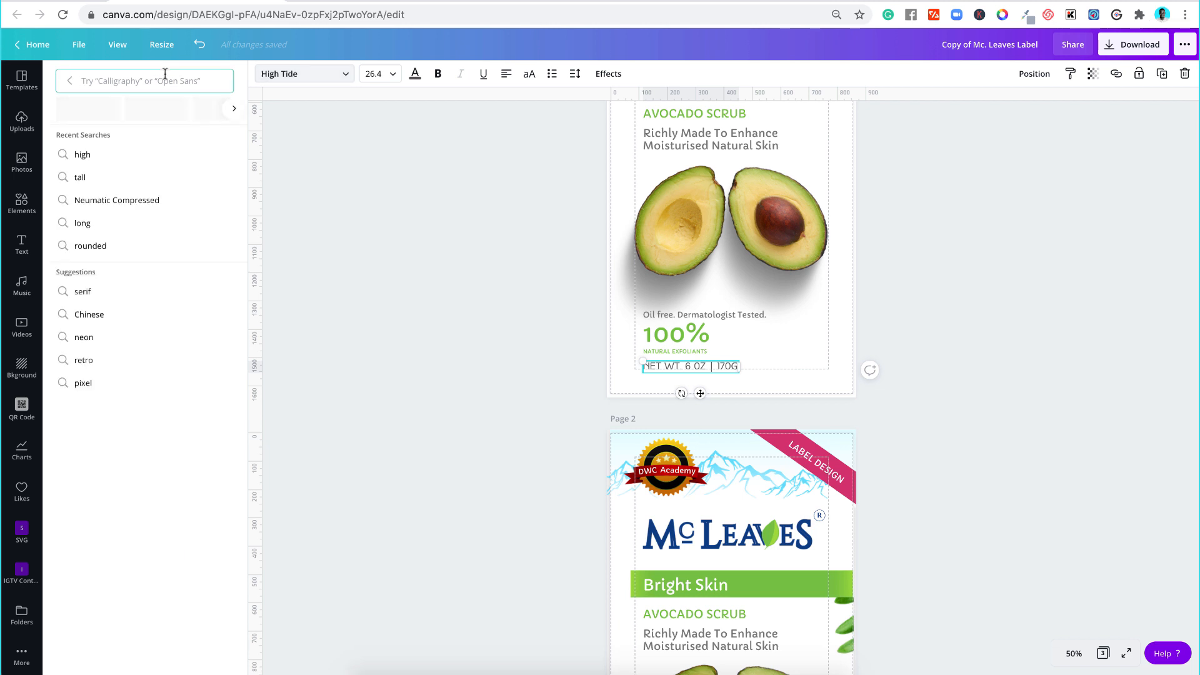
type("tall")
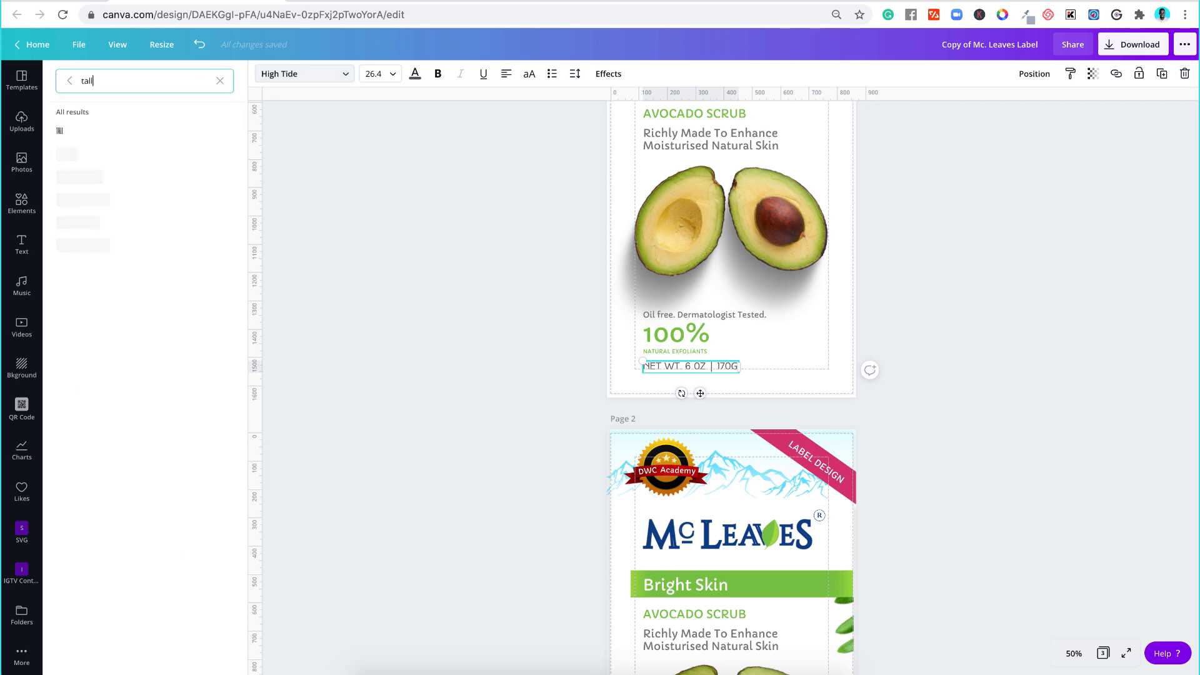
left_click(77, 130)
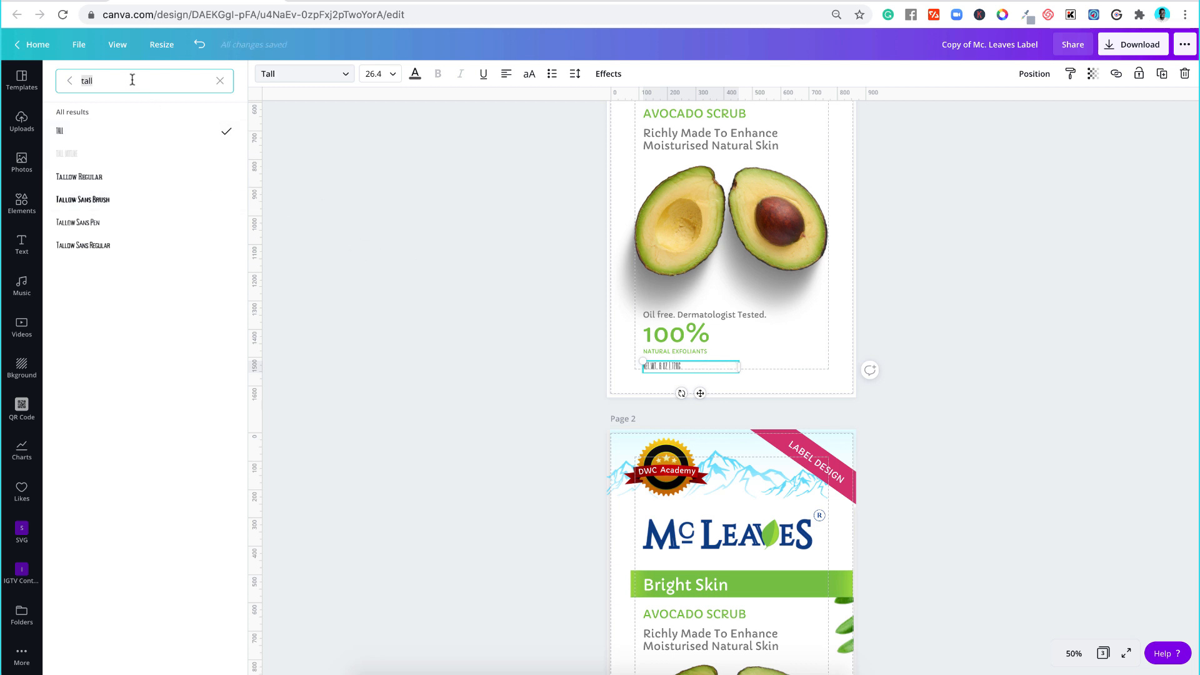
Step: Search the fonts for "straight" and "high", and set the net weight line on page 1 back to High Tide
type("straigh")
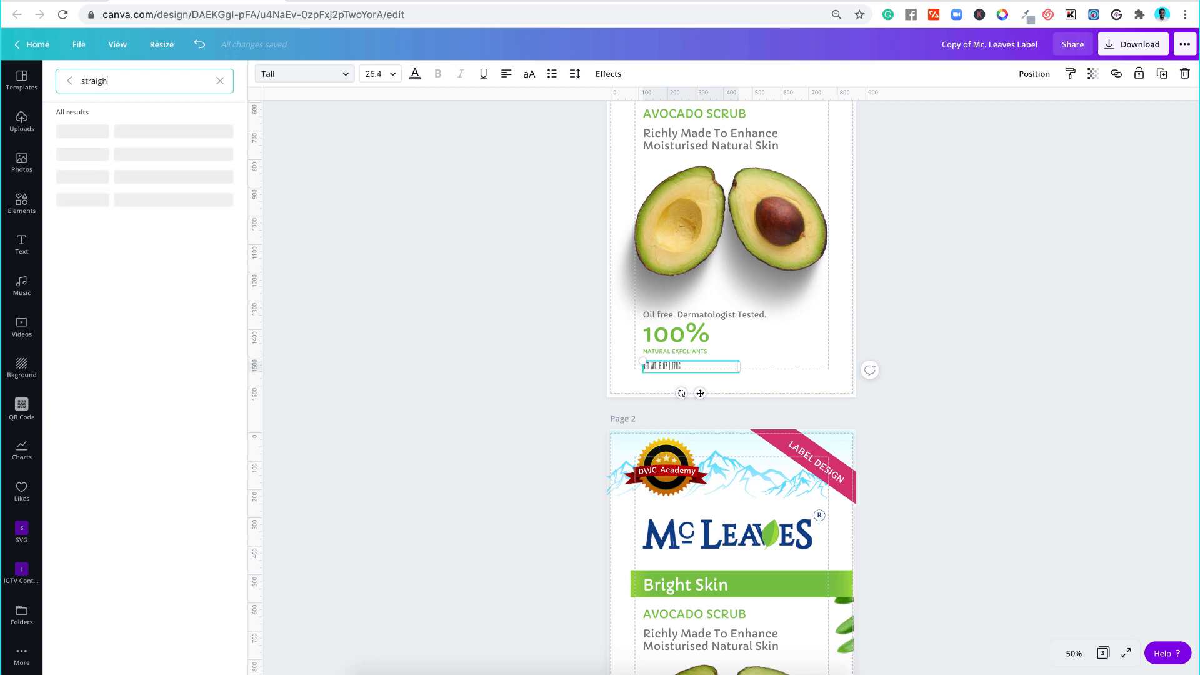
type("t")
key("BackSpace")
key("BackSpace")
key("BackSpace")
key("BackSpace")
key("BackSpace")
type("hight")
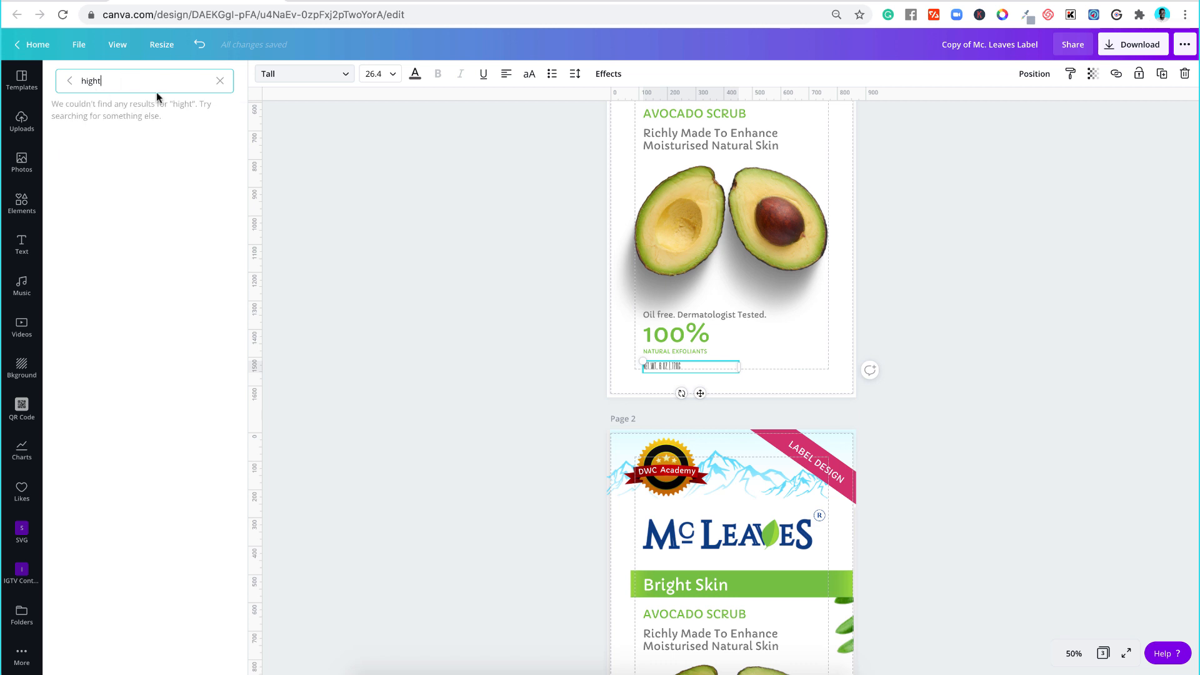
key("BackSpace")
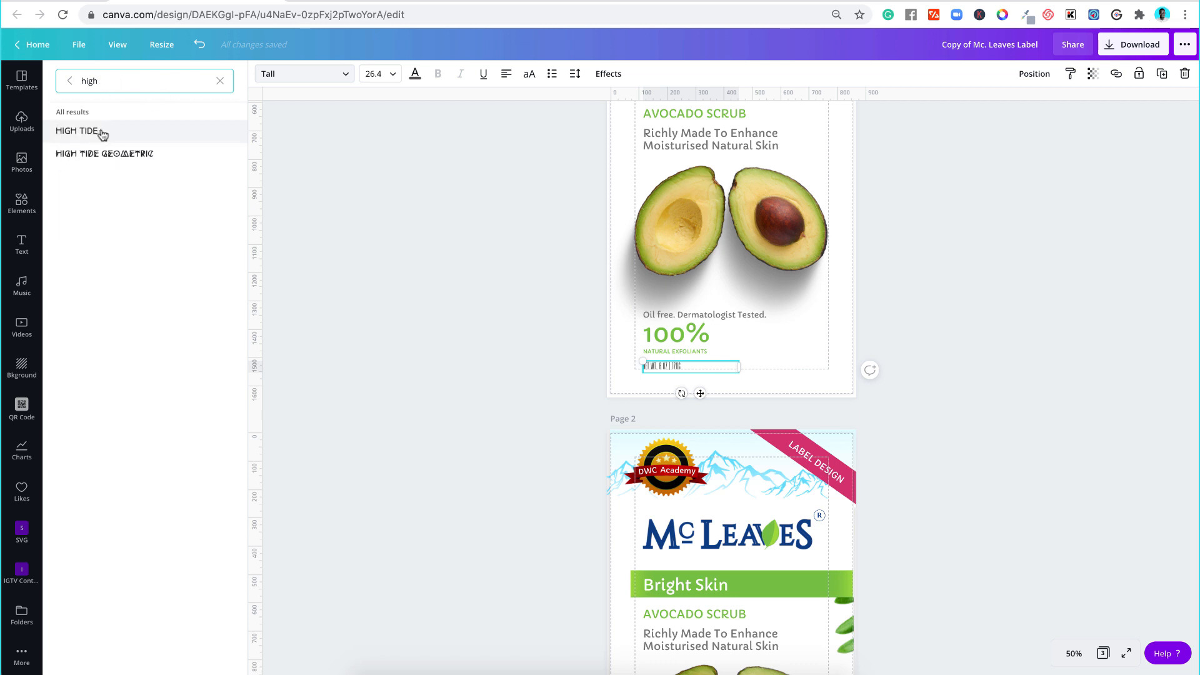
left_click(102, 132)
key("Escape")
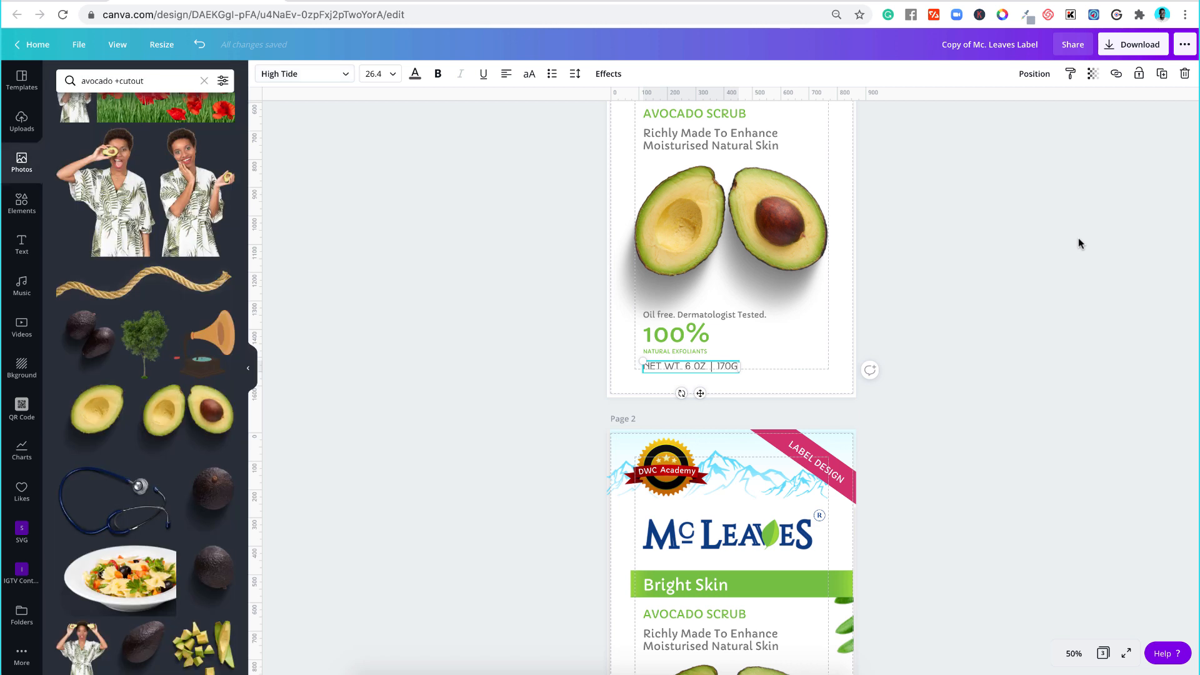
key("Escape")
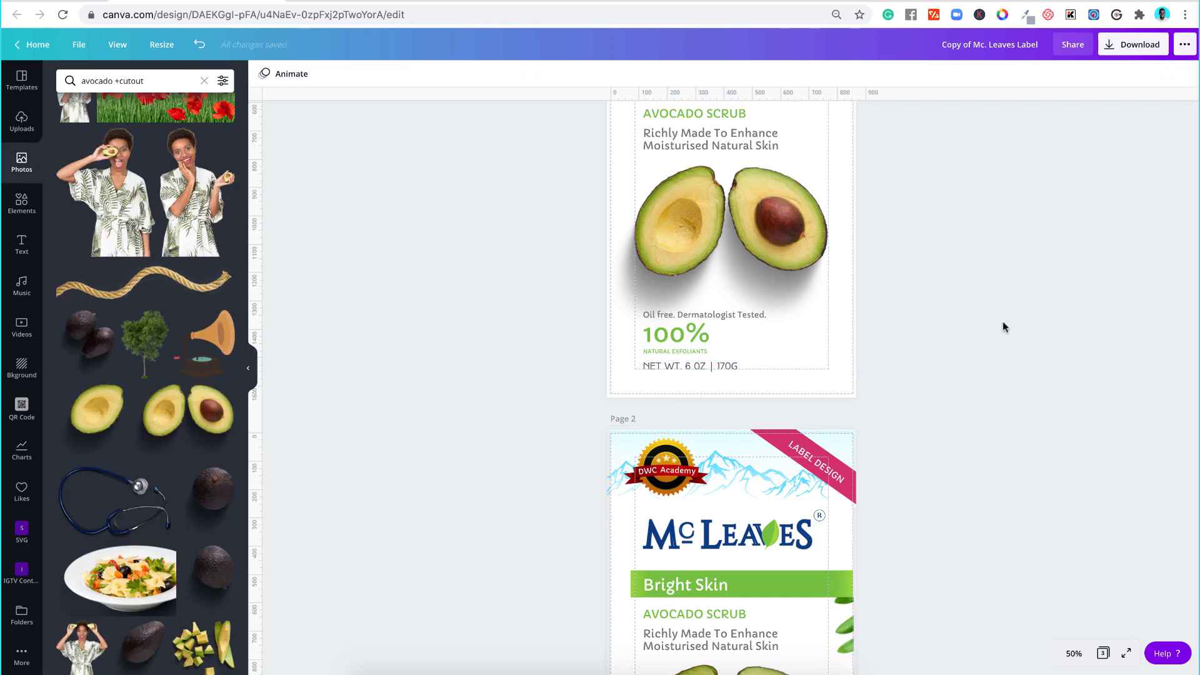
Step: Check page 2's green boxes, then add a yellow square to page 1 and place it over the middle of the avocado photo
scroll(1002, 322, "down", 1)
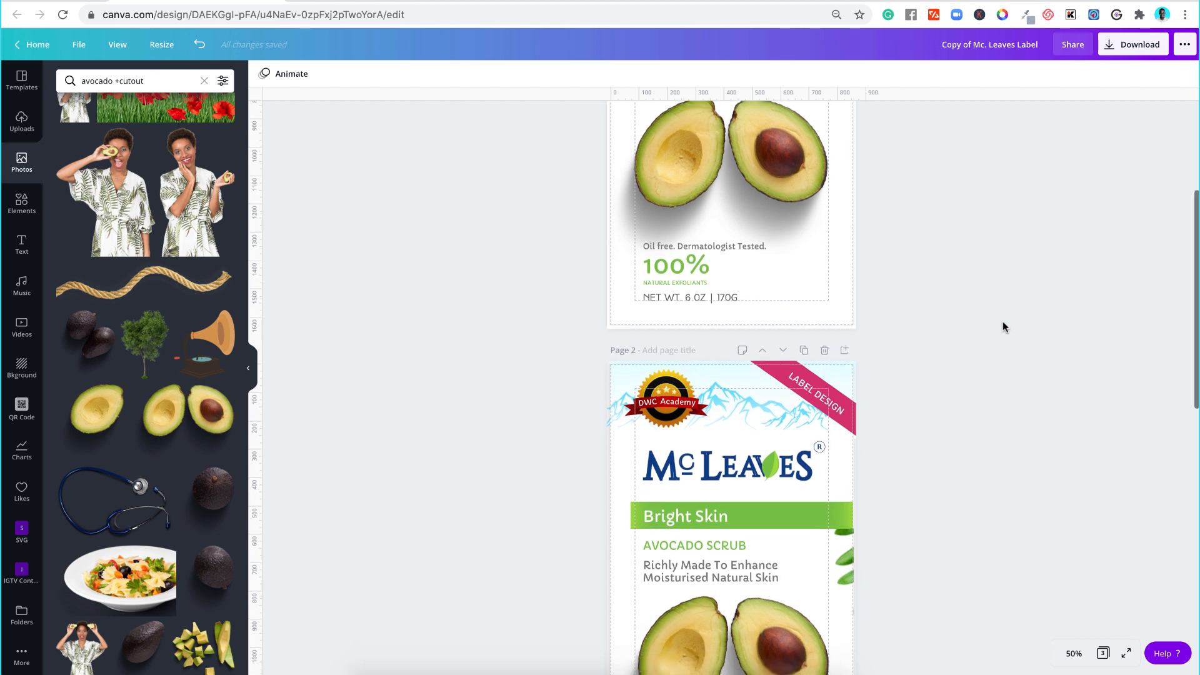
scroll(1003, 325, "down", 4)
scroll(1003, 326, "up", 4)
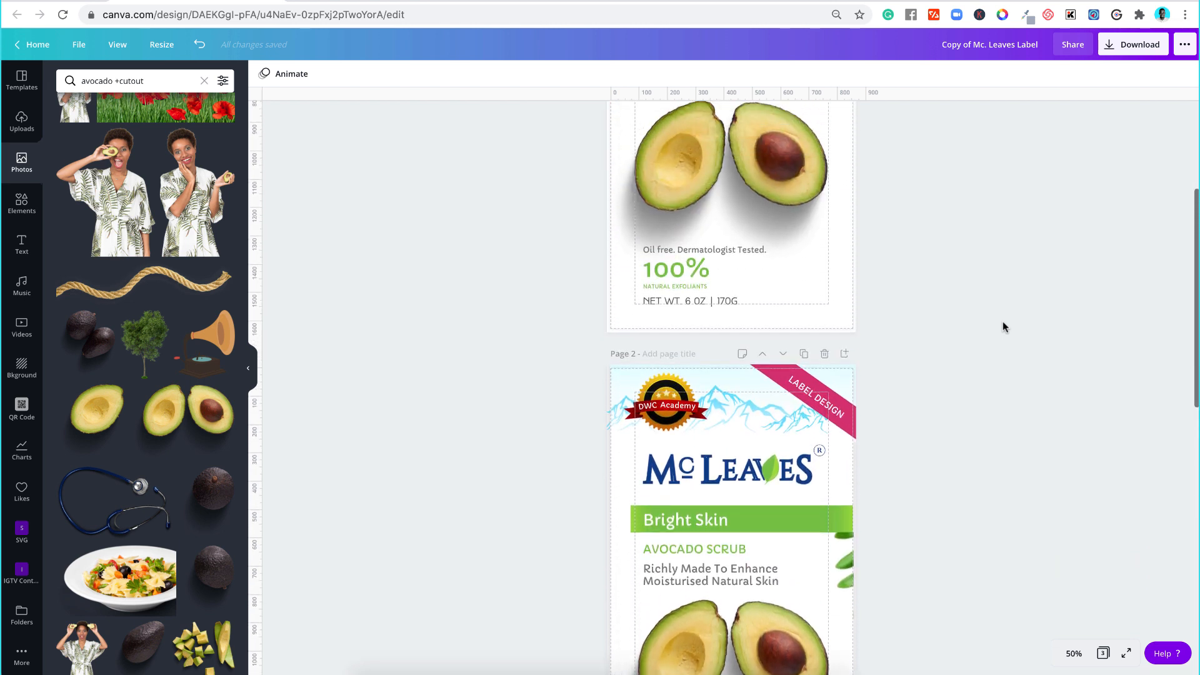
scroll(1003, 322, "down", 4)
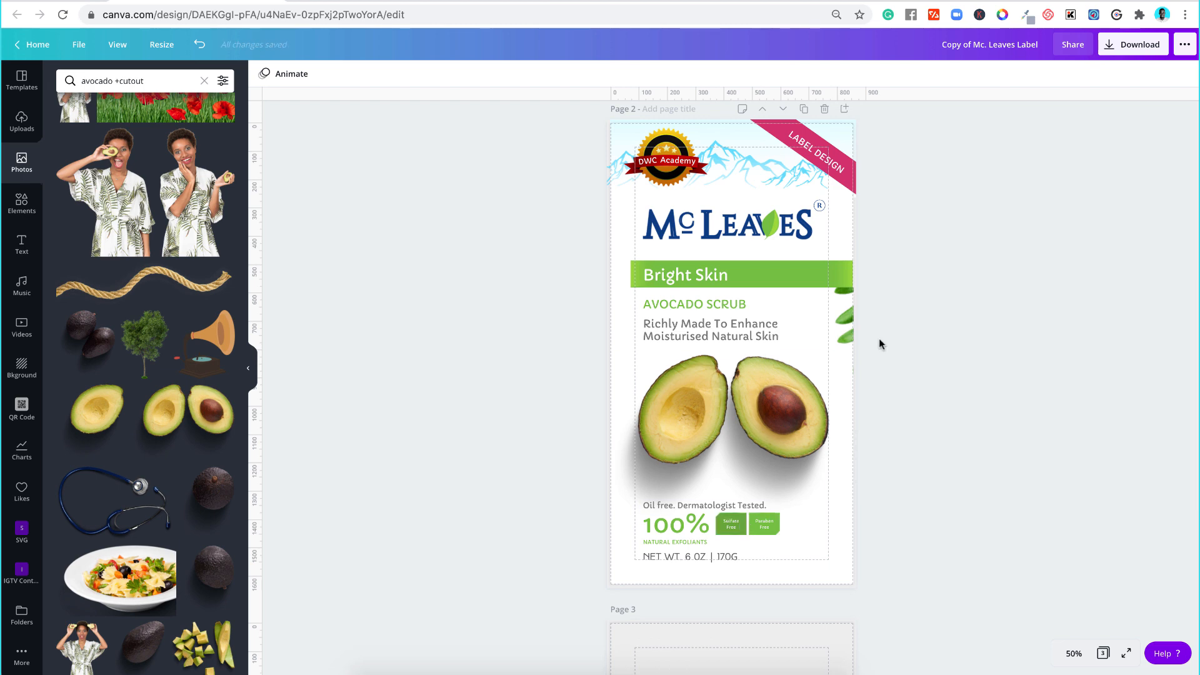
scroll(879, 344, "up", 4)
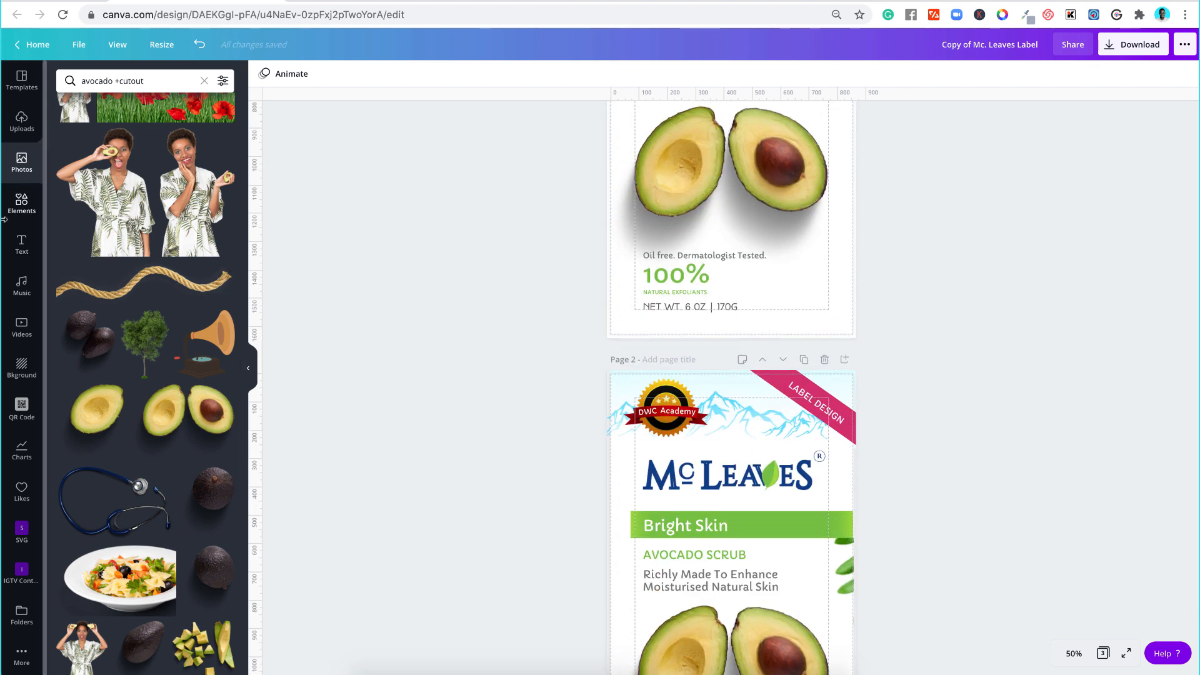
left_click(18, 205)
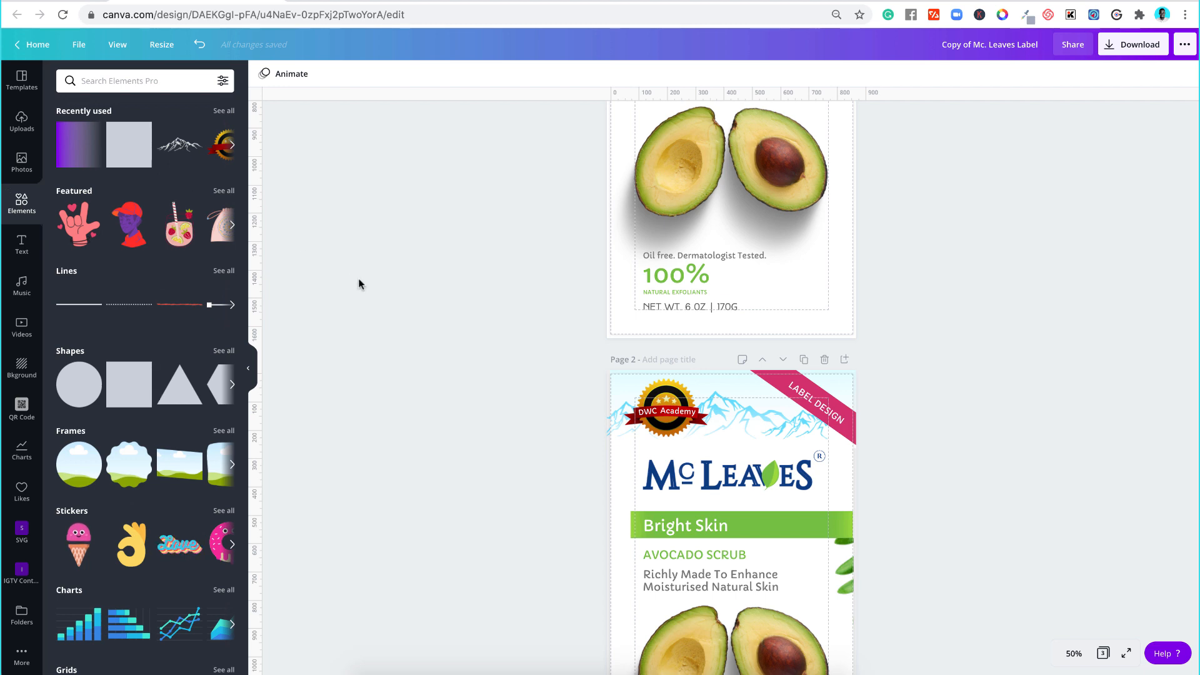
left_click(138, 149)
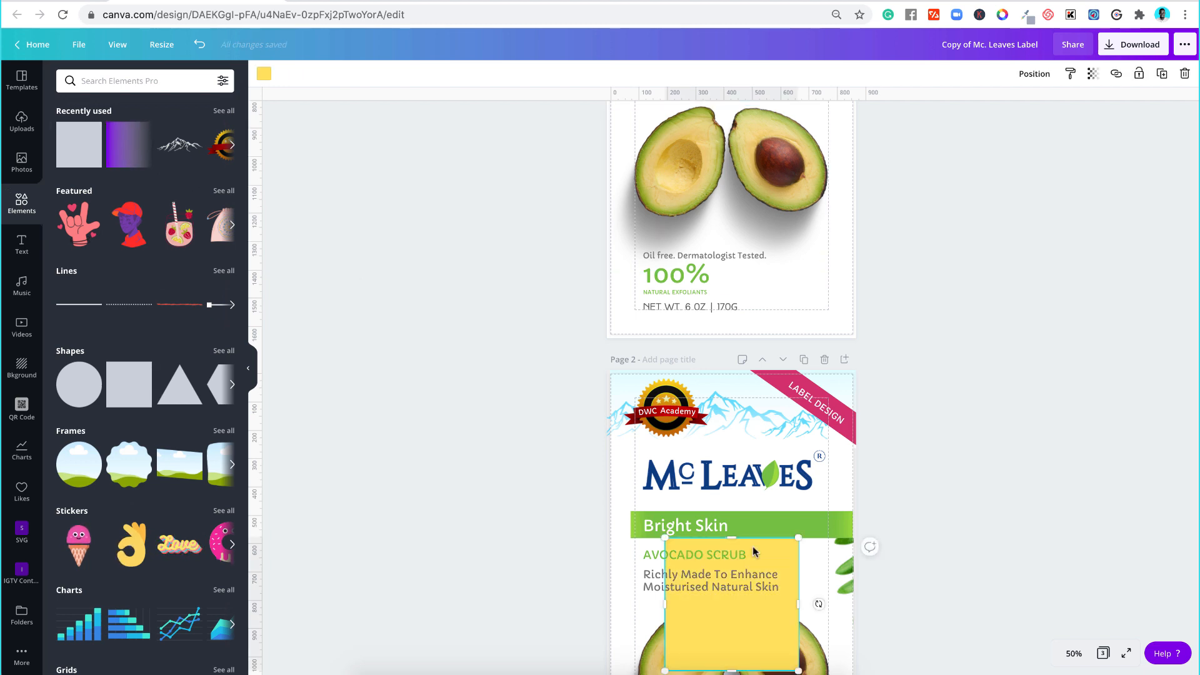
key("ctrl+x")
scroll(762, 396, "up", 4)
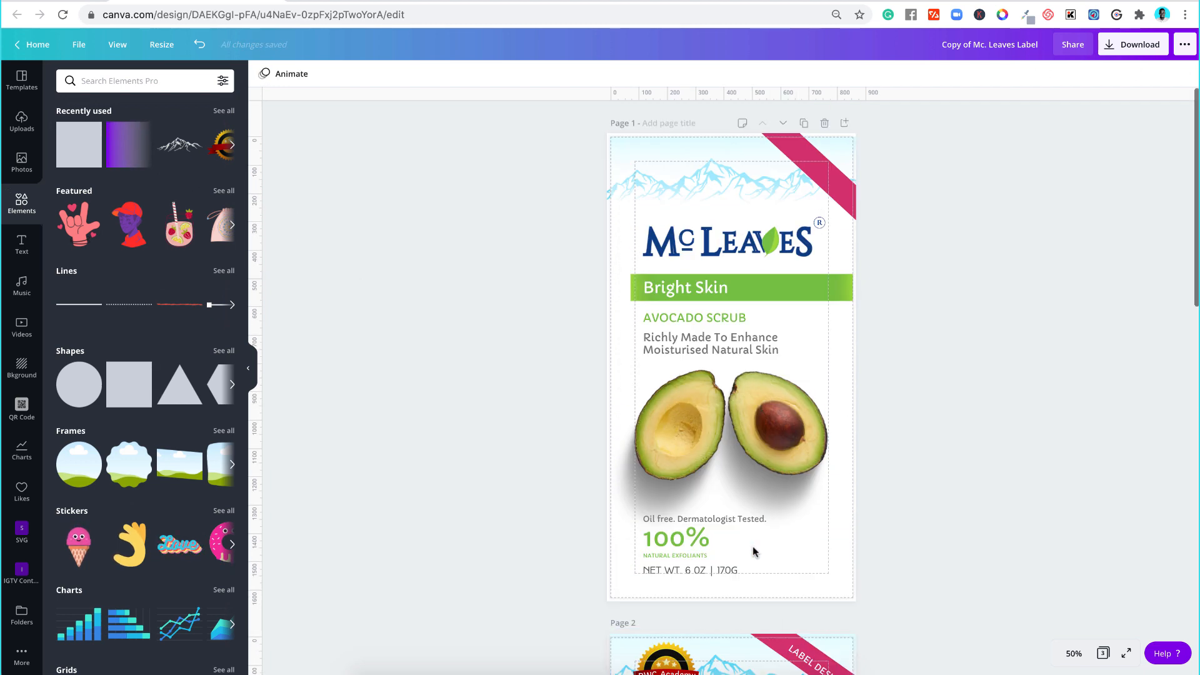
key("ctrl+v")
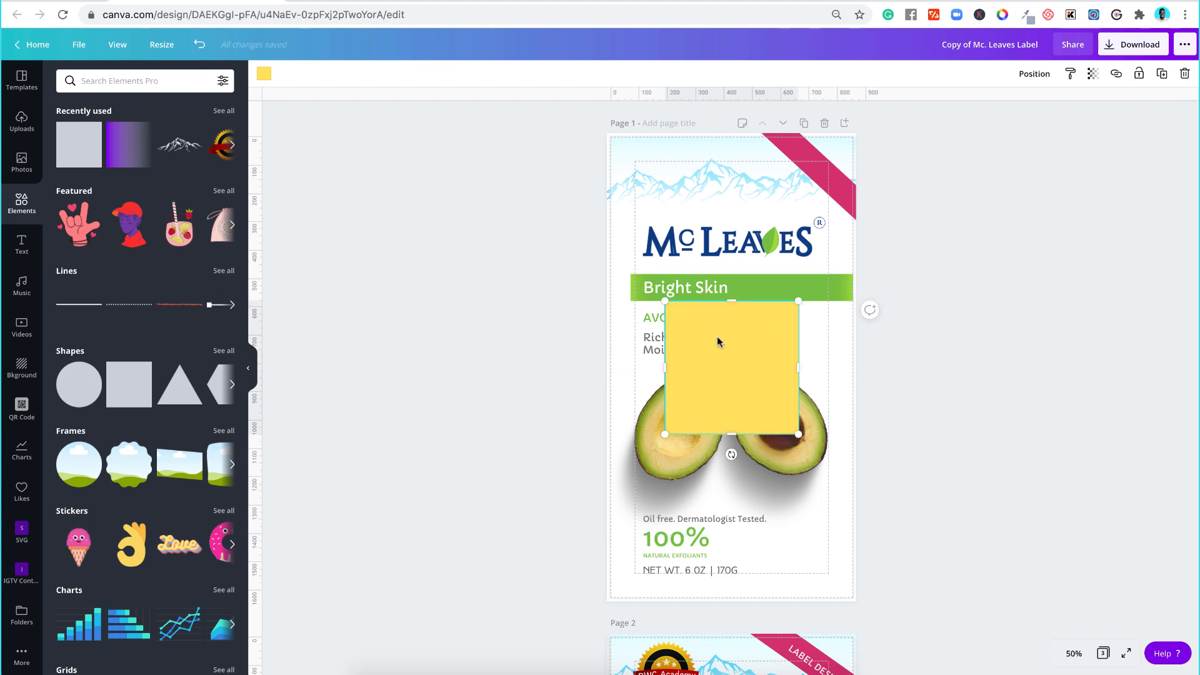
left_click_drag(717, 337, 718, 394)
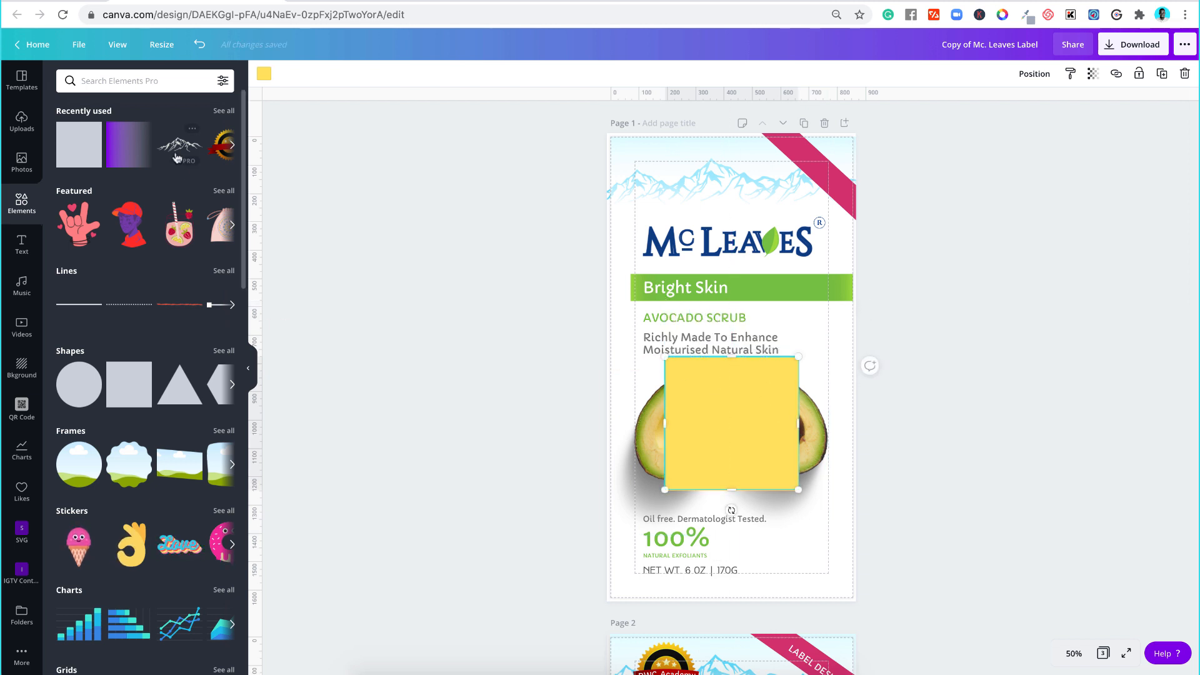
Step: Find a square with one cut corner among the basic shapes and add it to page 1
left_click(223, 352)
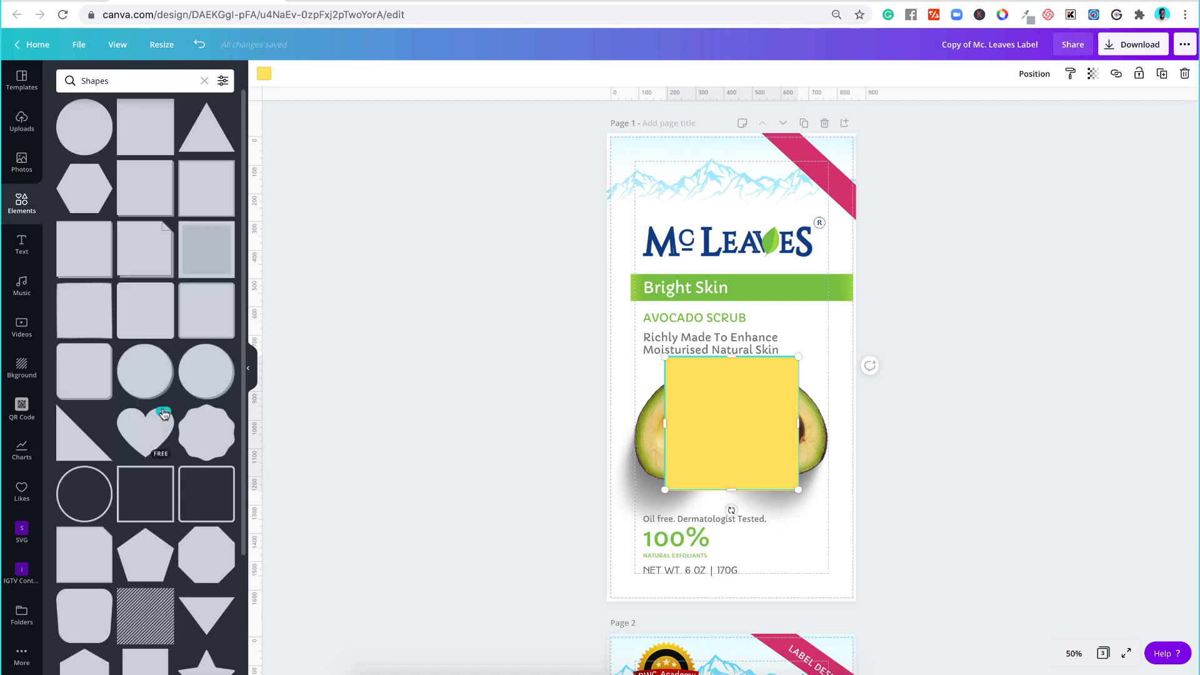
scroll(164, 414, "down", 5)
scroll(164, 414, "down", 2)
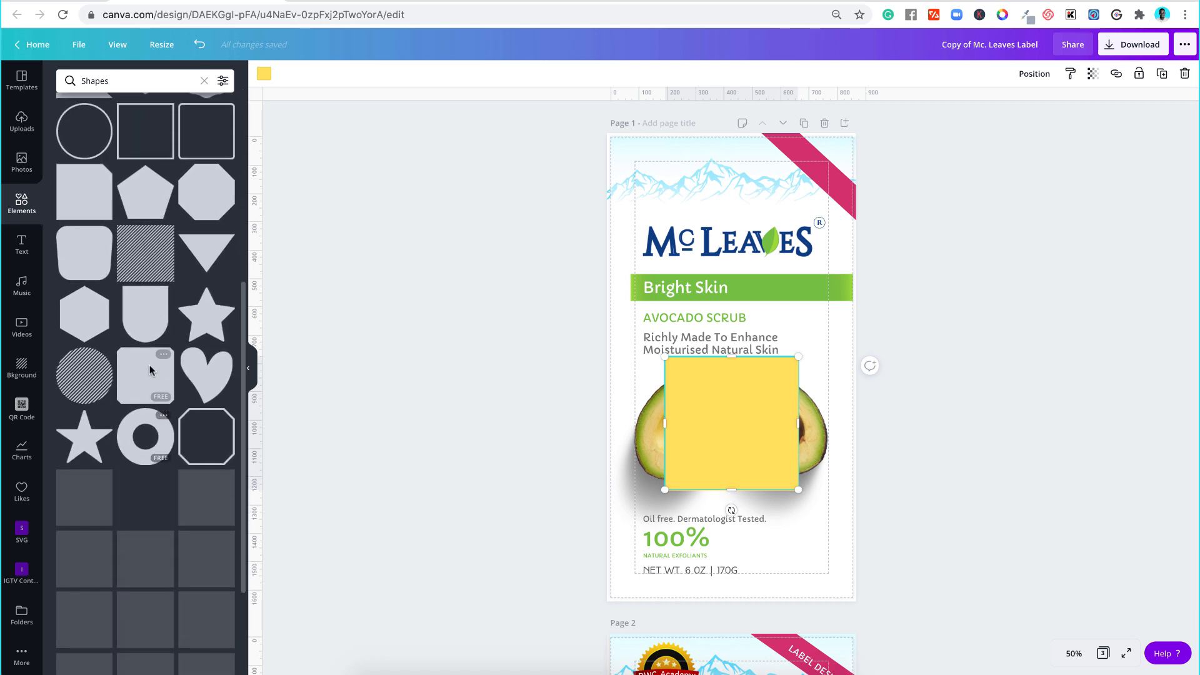
left_click(81, 185)
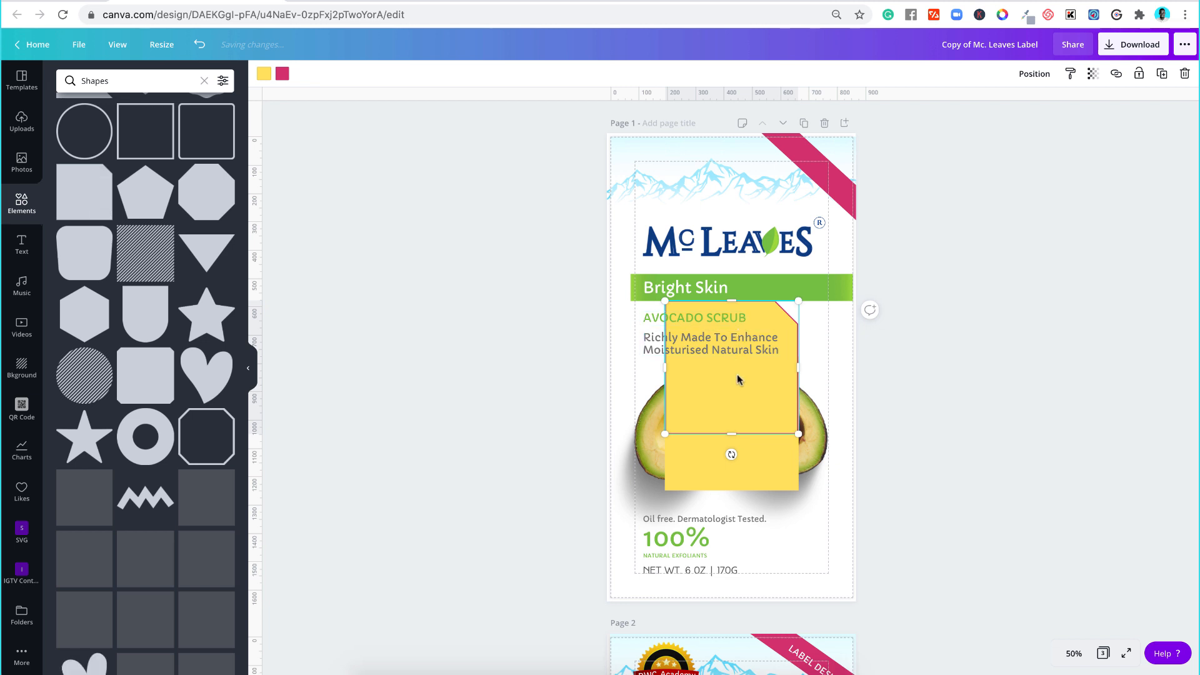
Step: Fill the cut-corner square with the darker green document color and rotate it 90 degrees counterclockwise so the cut corner is at its upper left
left_click(268, 76)
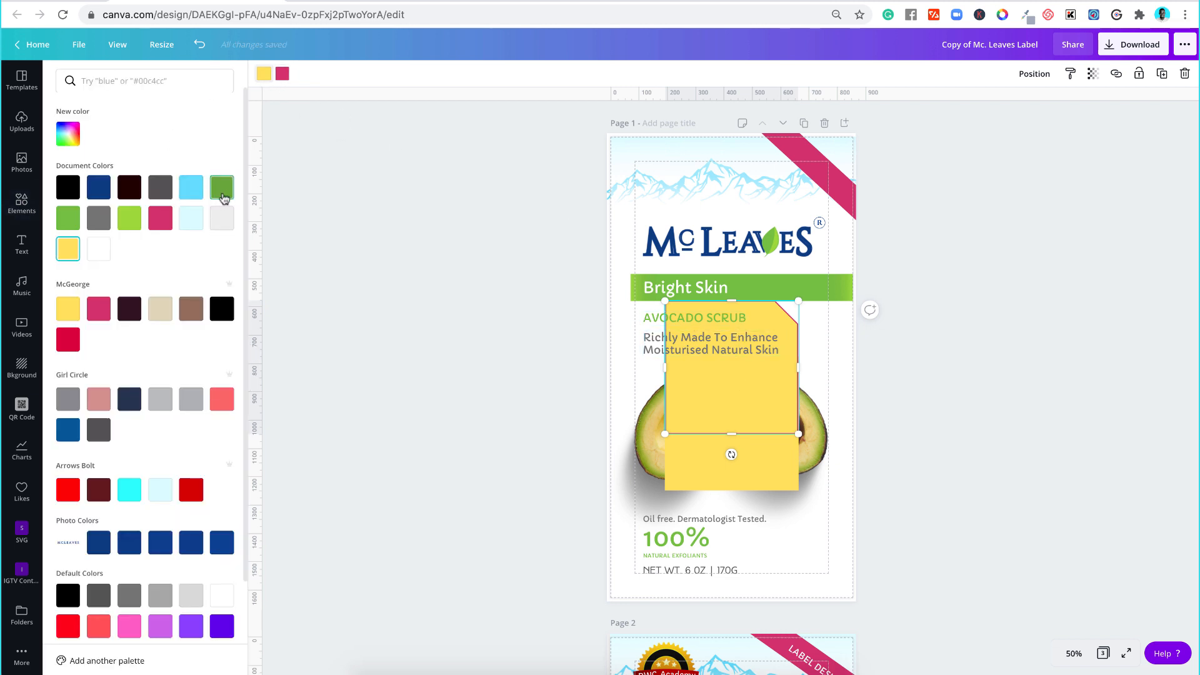
left_click(222, 188)
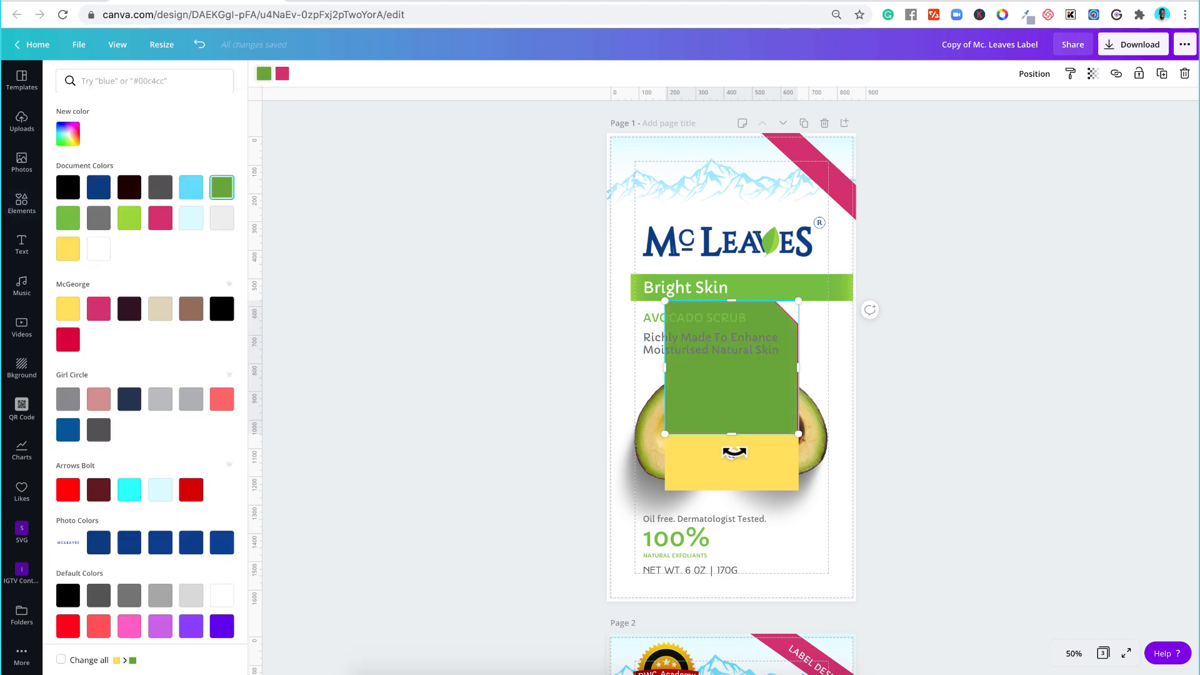
left_click_drag(735, 453, 799, 362)
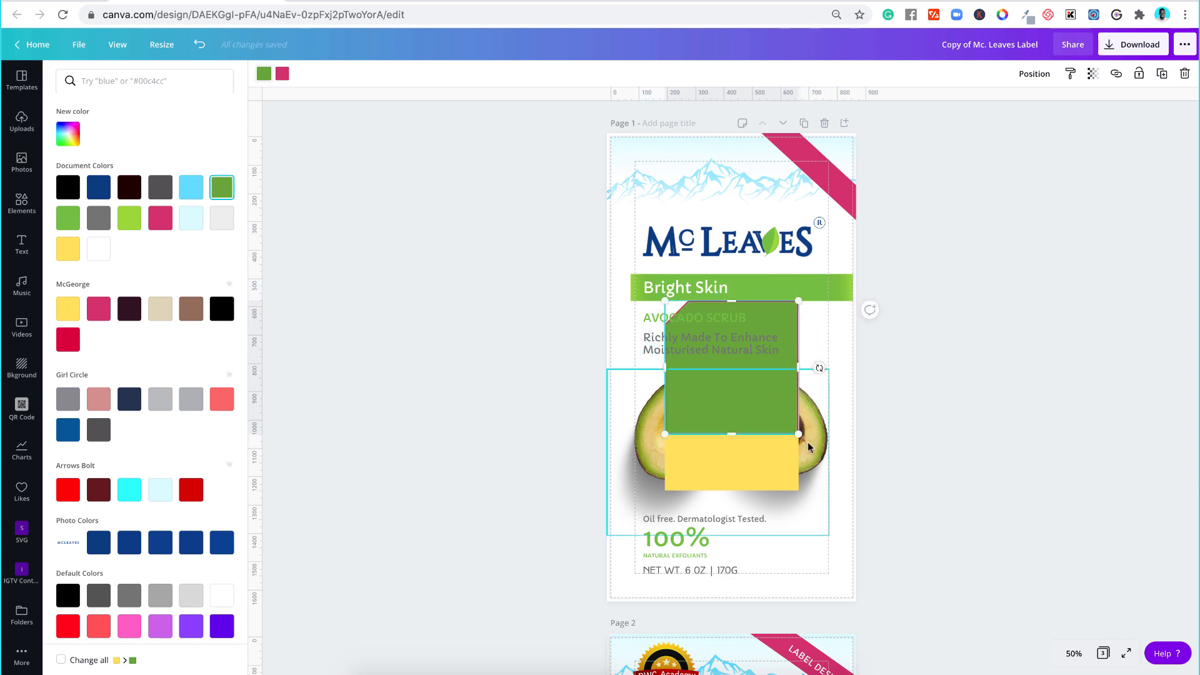
Step: Fill the yellow square with the darker green document color and line it up with the cut-corner square as one wide box
left_click_drag(758, 401, 713, 451)
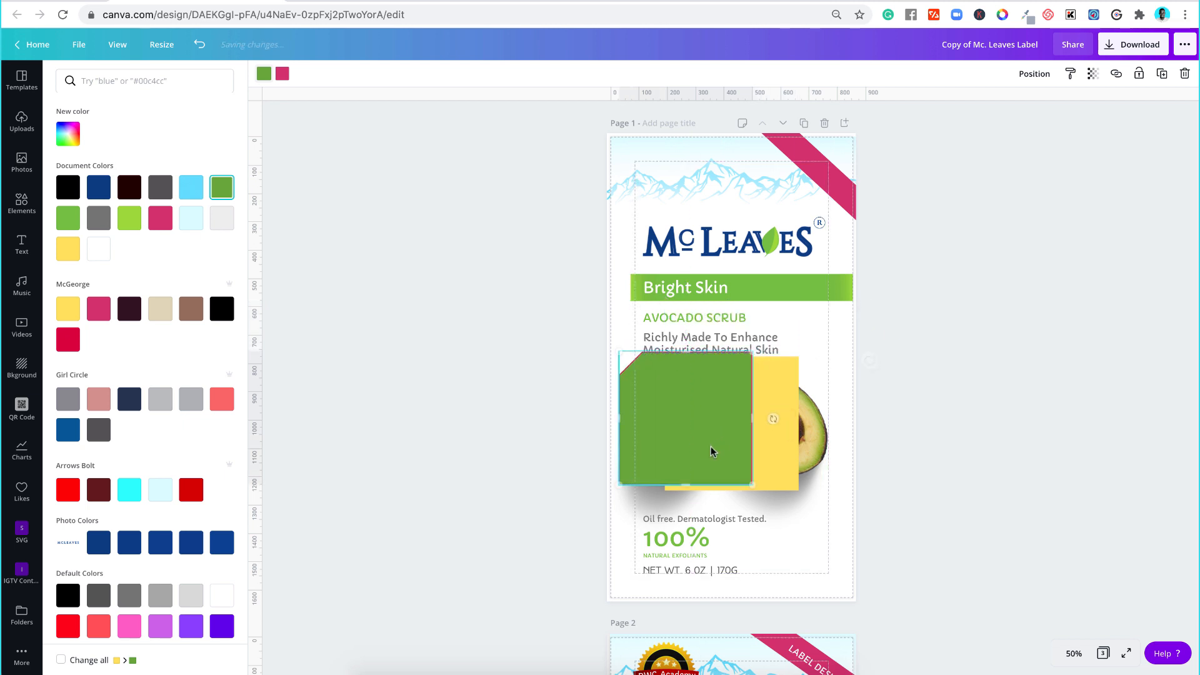
left_click(783, 437)
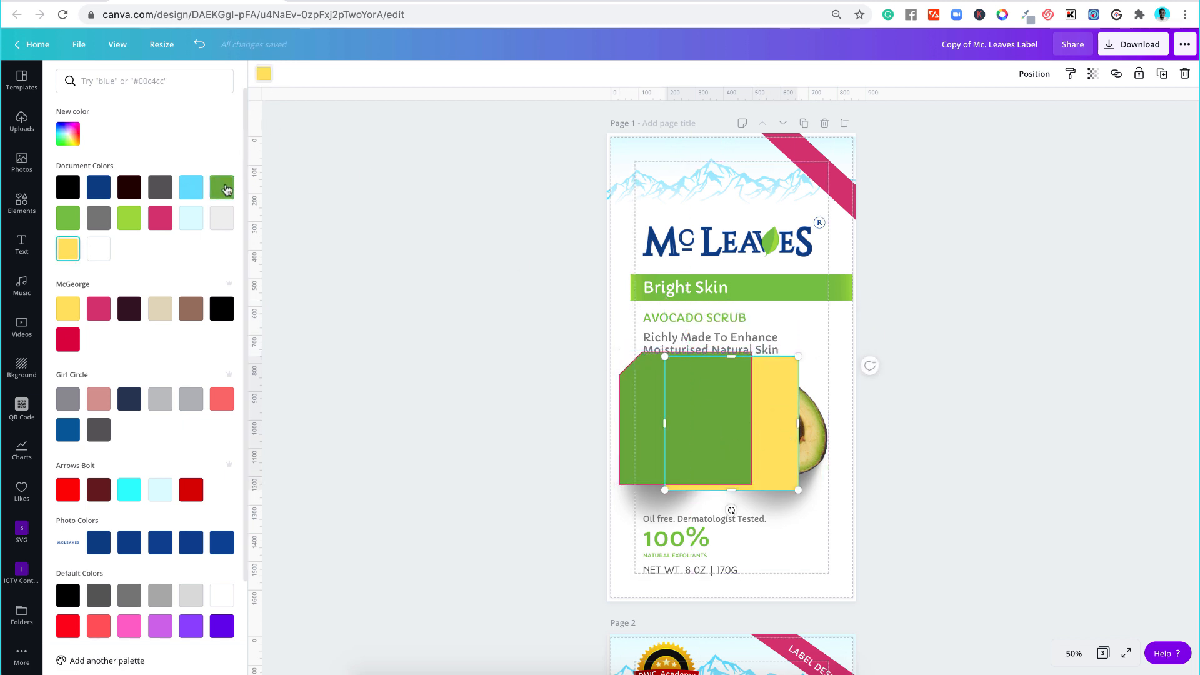
left_click(224, 188)
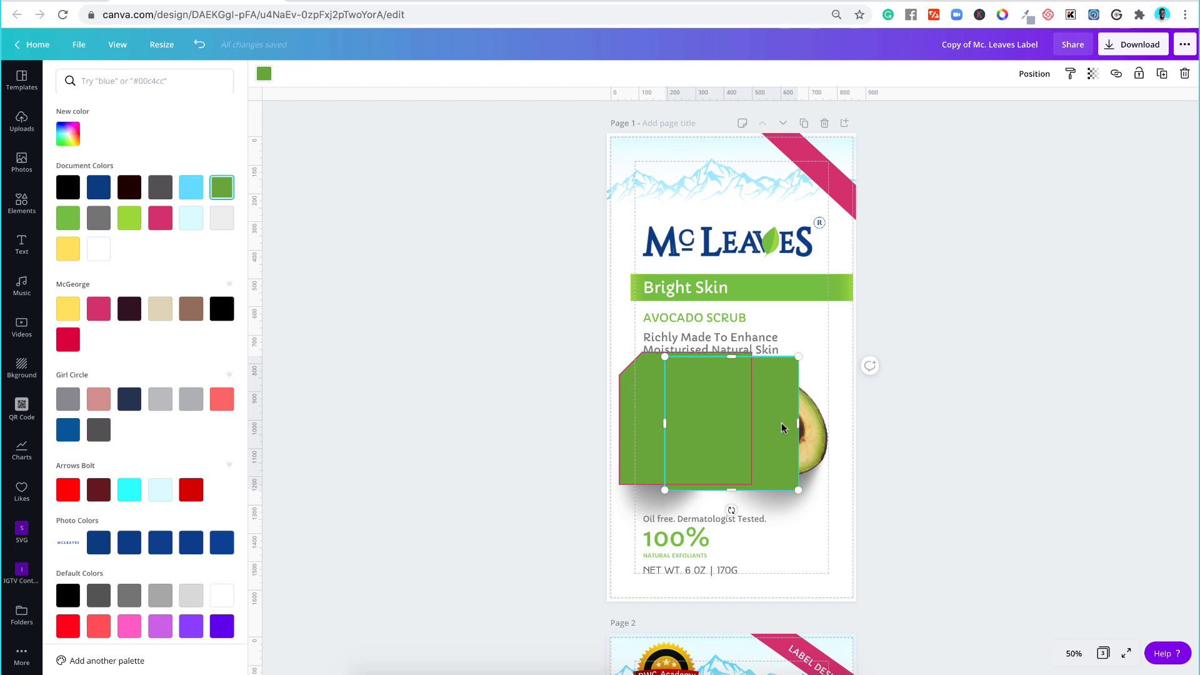
mouse_move(785, 426)
left_mouse_down()
mouse_move(822, 392)
mouse_move(819, 420)
mouse_move(796, 417)
left_mouse_up()
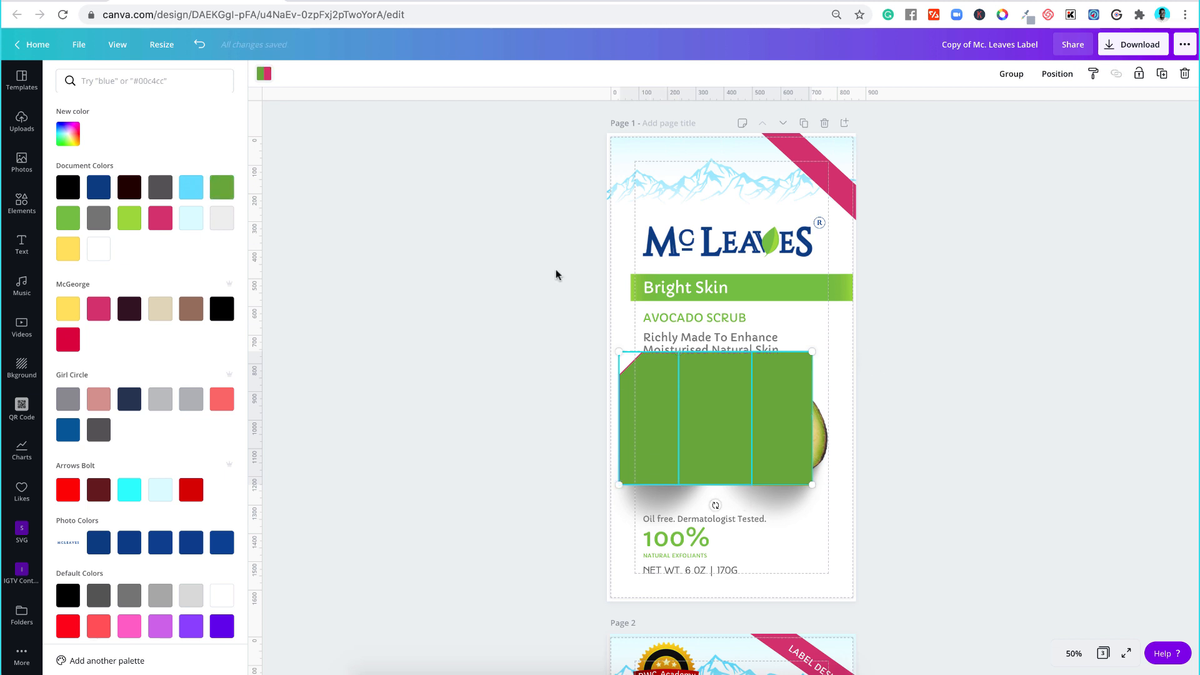
Step: Group the two green squares, shrink the group and place it above the avocado photo over the product description
left_click(1005, 75)
left_click_drag(813, 485, 735, 432)
key("Escape")
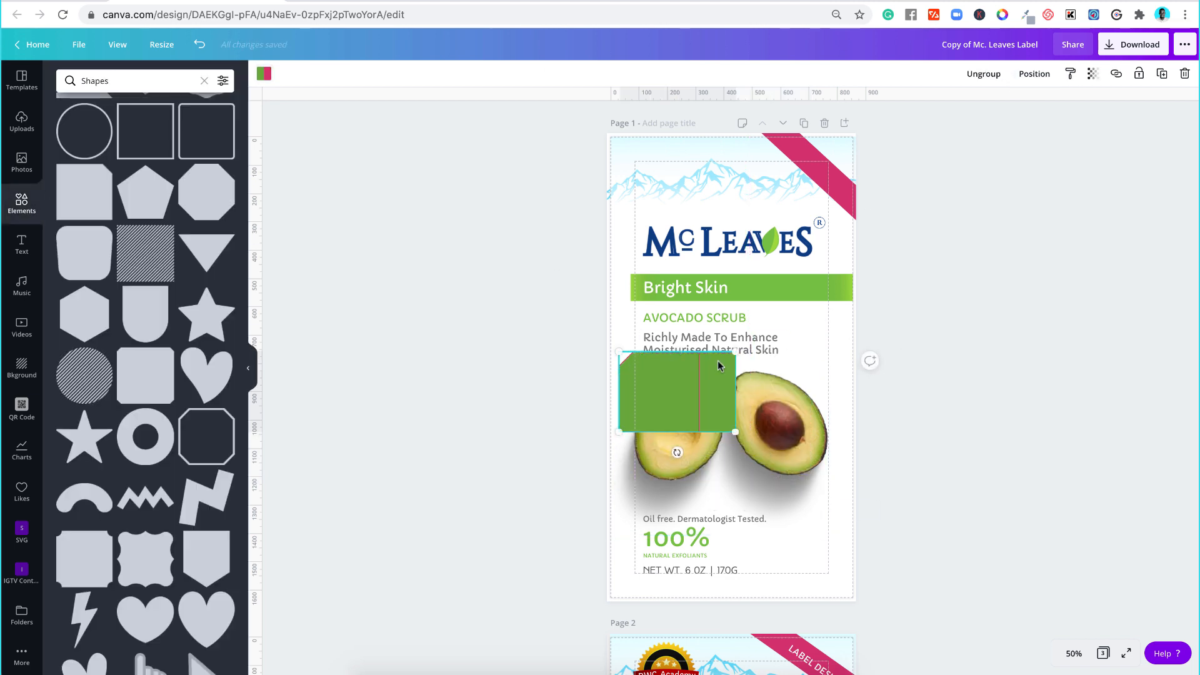
left_click_drag(696, 384, 770, 341)
left_click(917, 328)
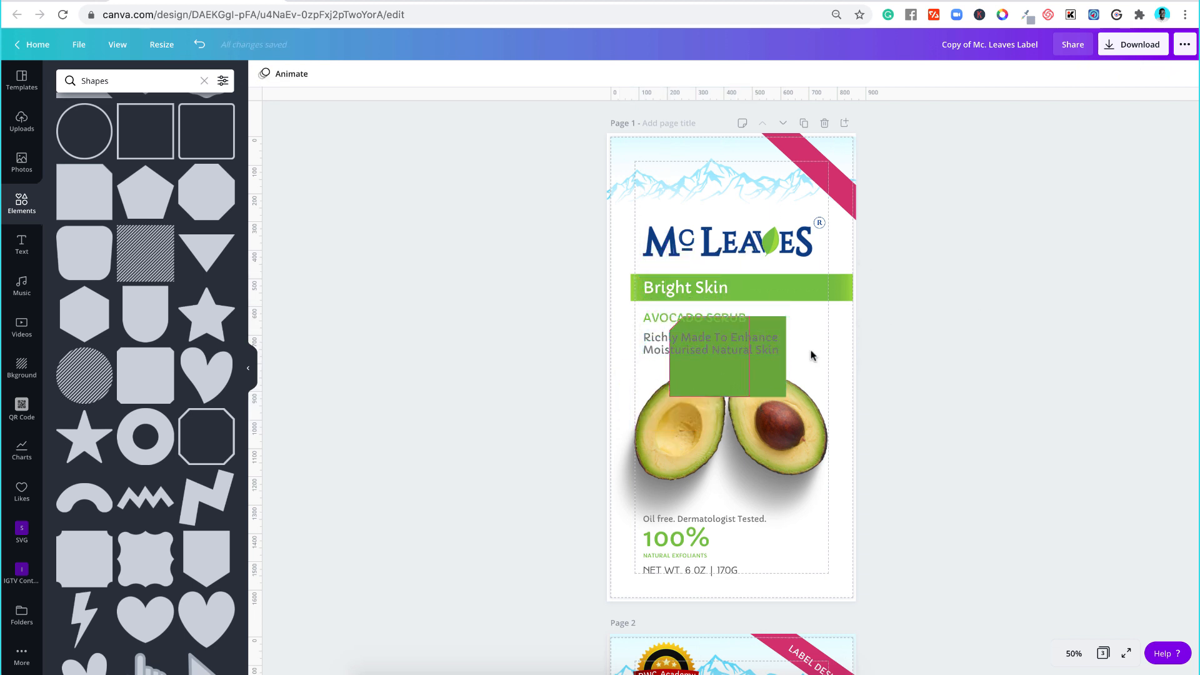
Step: Ungroup the green box and delete its cut-corner square
left_click(757, 355)
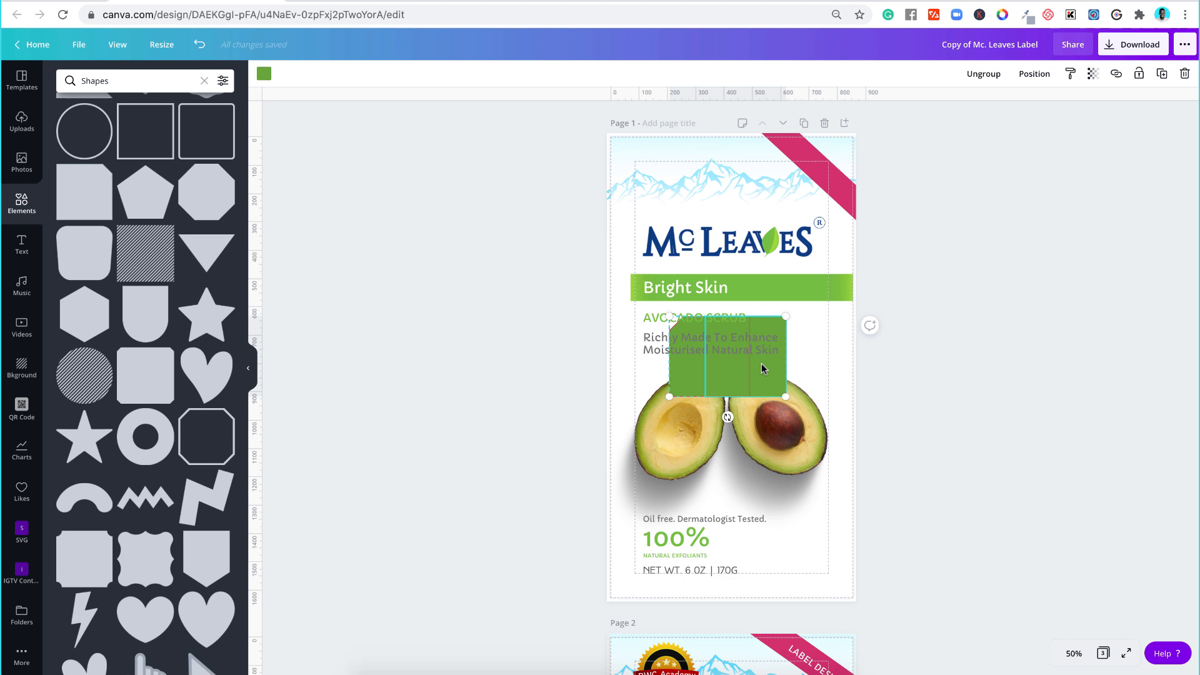
left_click(978, 74)
left_click(839, 326)
left_click(710, 382)
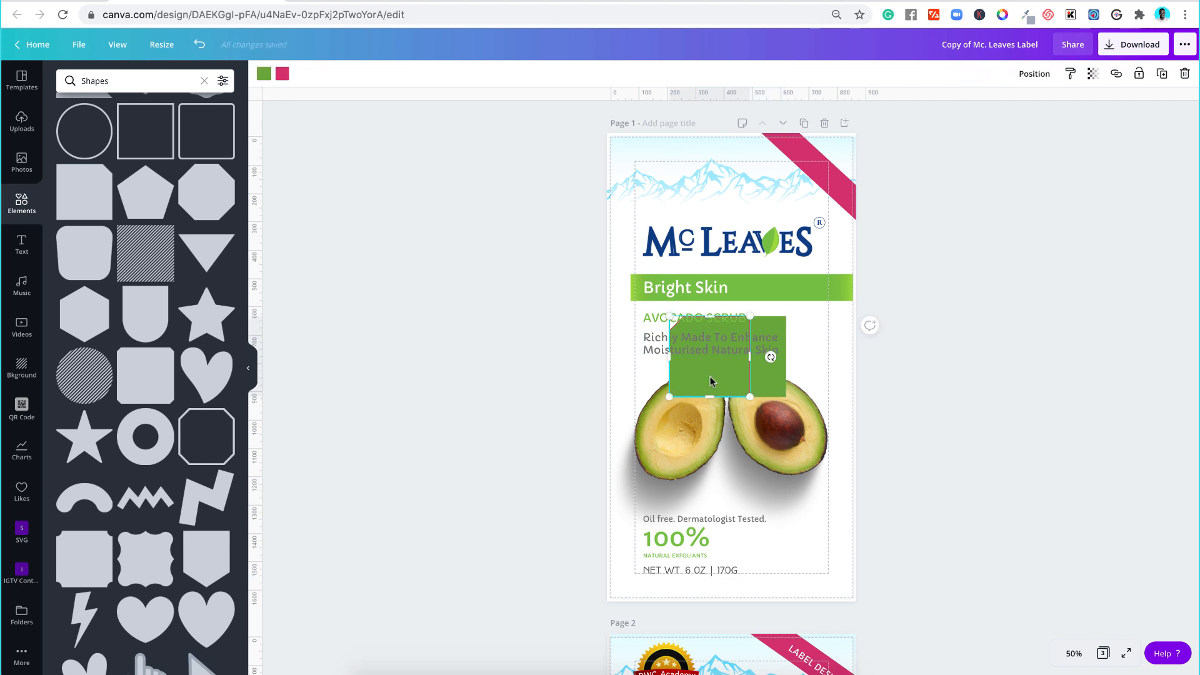
key("Delete")
Step: Add a new square with one cut corner to page 1 and fill it with the darker green document color
scroll(97, 406, "down", 3)
scroll(97, 405, "down", 3)
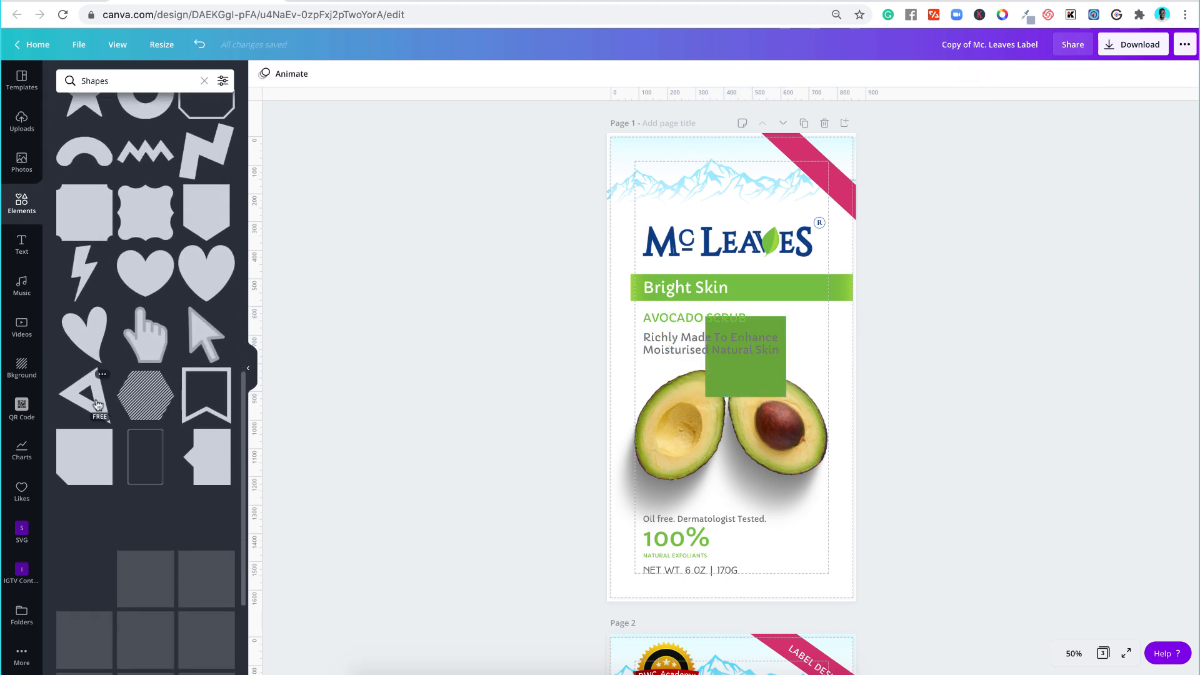
left_click(90, 419)
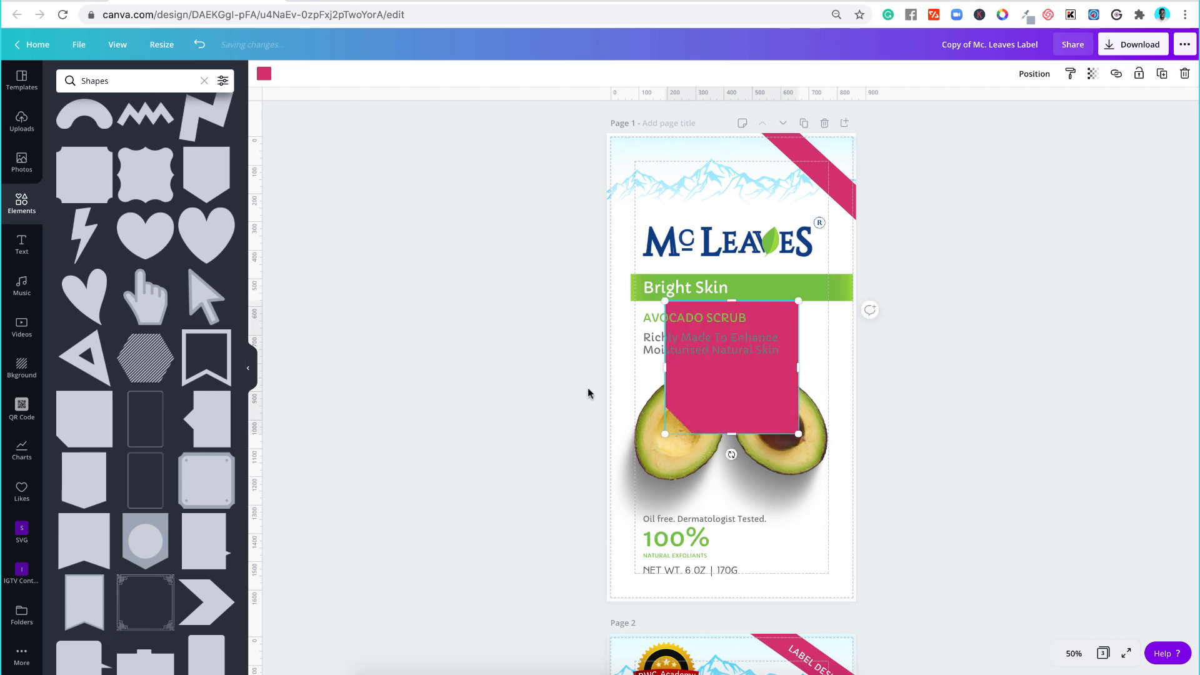
left_click(264, 78)
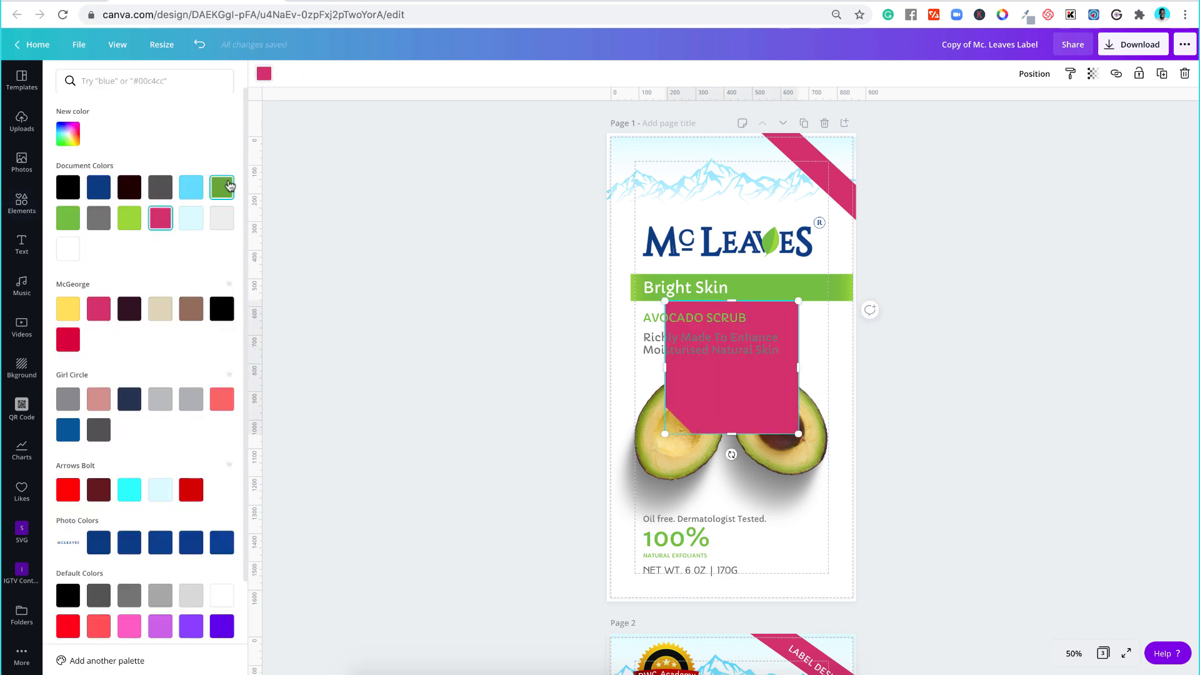
left_click(222, 187)
Step: Shrink the new cut-corner square to the plain green square's height, overlap them as one wide box and group them
left_click_drag(742, 409, 683, 418)
left_click_drag(741, 449, 723, 388)
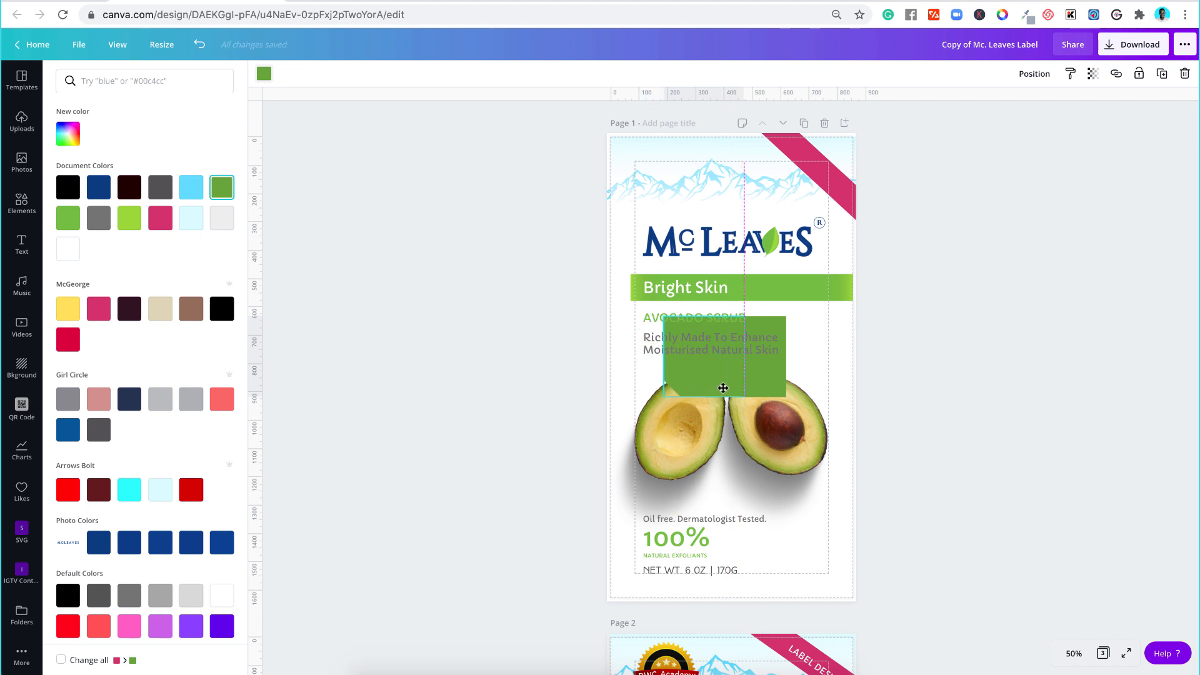
left_click(770, 391, "shift")
left_click(1007, 75)
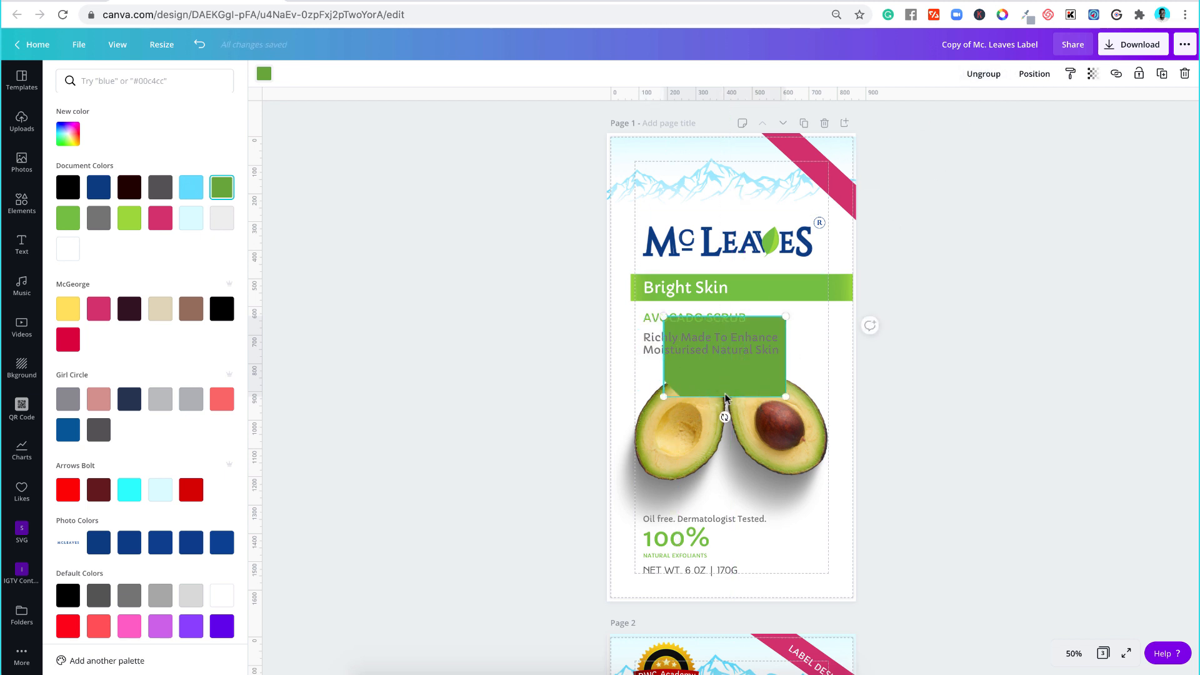
Step: Duplicate the green box beside itself, then shrink both boxes and place them to the right of the 100% text
left_click_drag(727, 386, 847, 356)
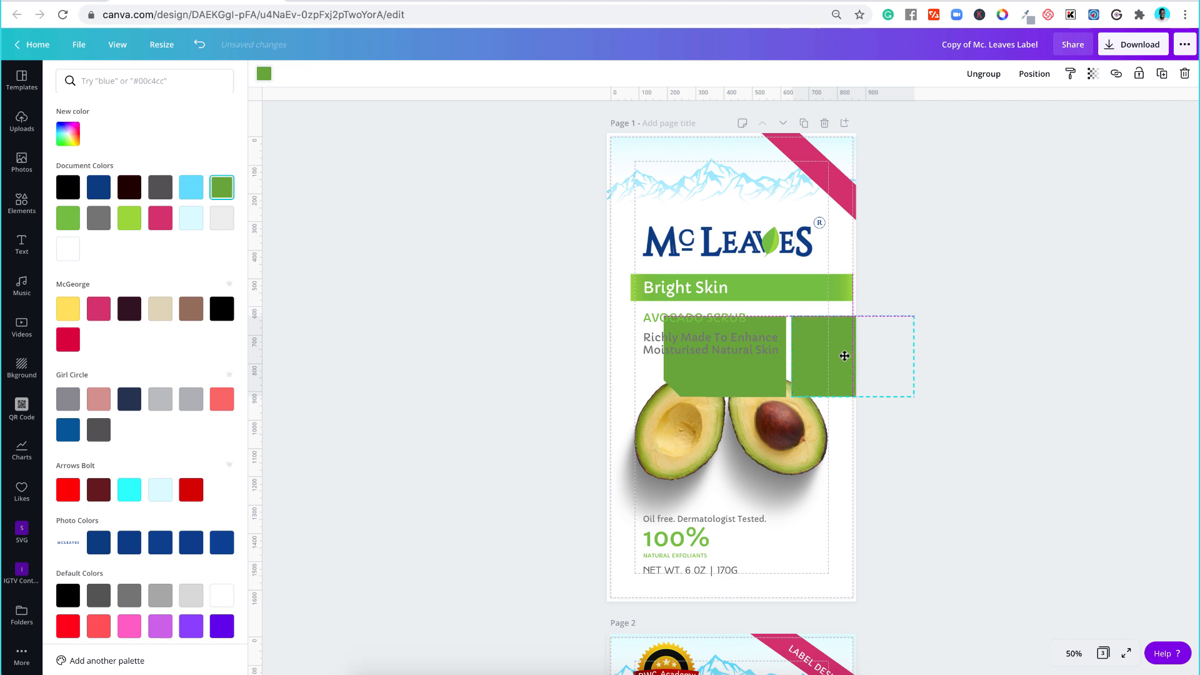
left_click(750, 377, "shift")
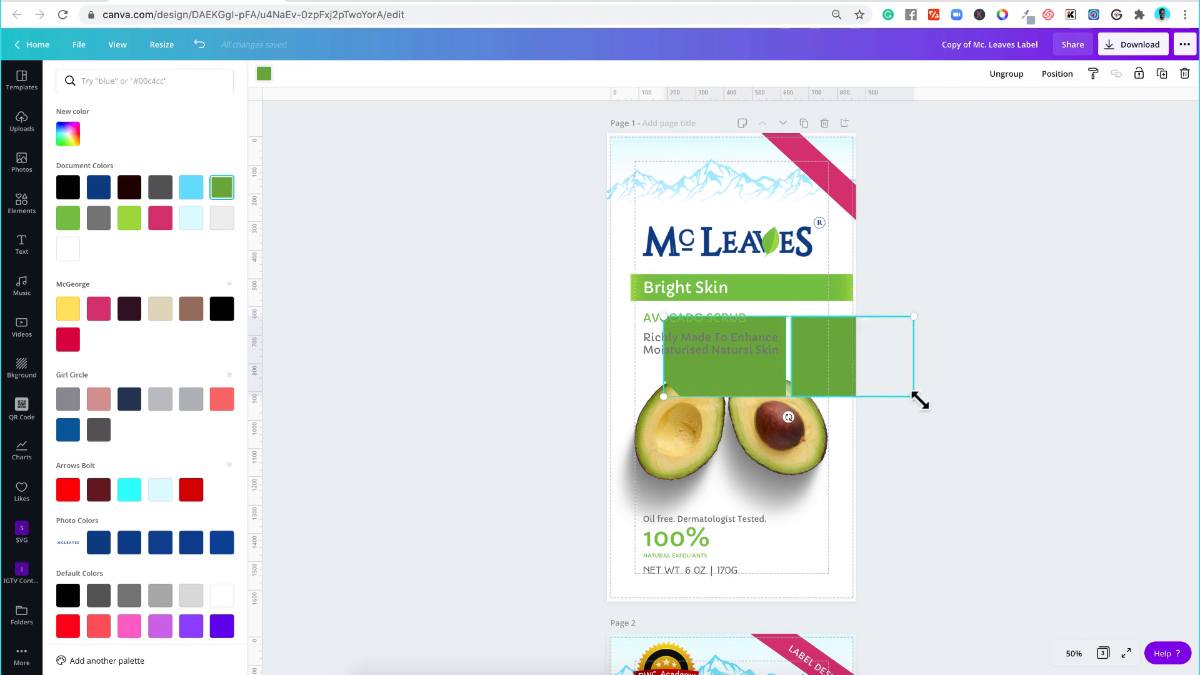
left_click_drag(895, 396, 756, 571)
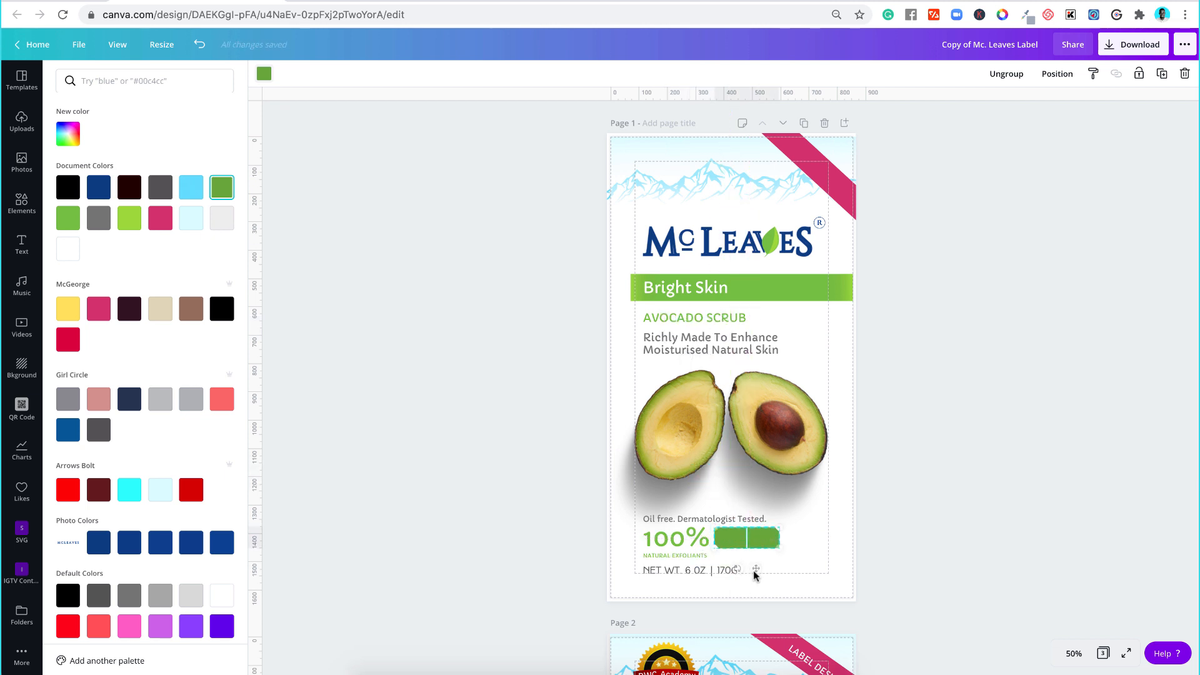
Step: Compare the two green boxes with page 2, look through more shapes, and delete both boxes from page 1
scroll(965, 508, "down", 10)
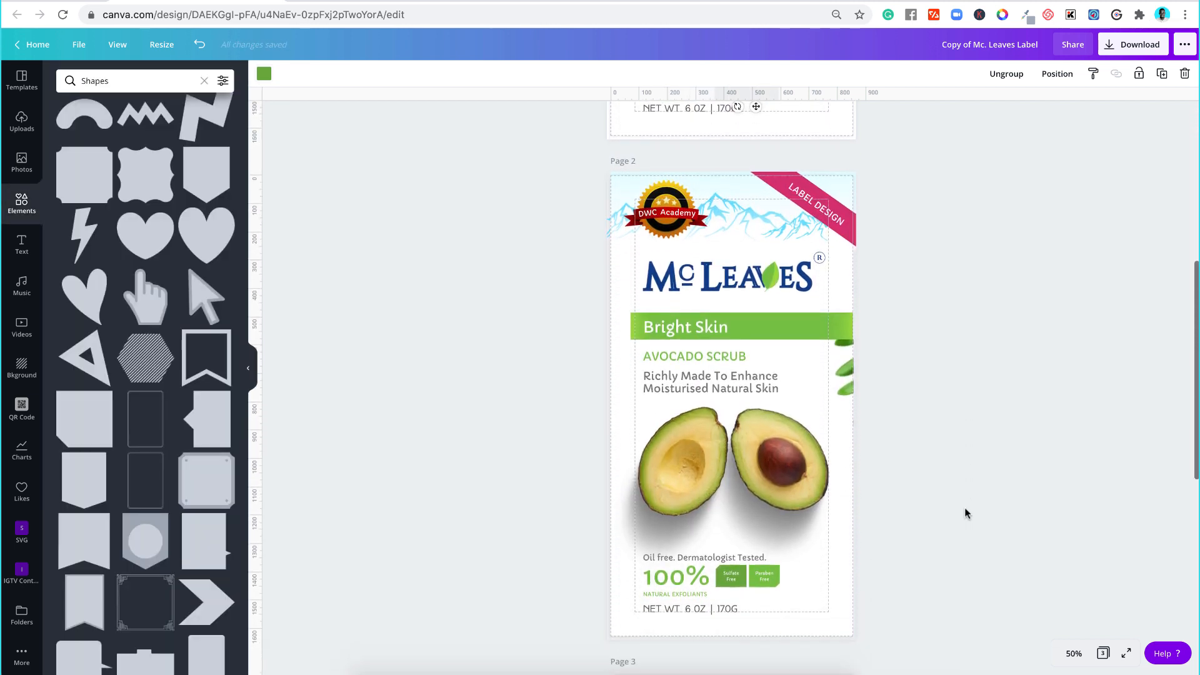
left_click(949, 372)
scroll(949, 371, "up", 5)
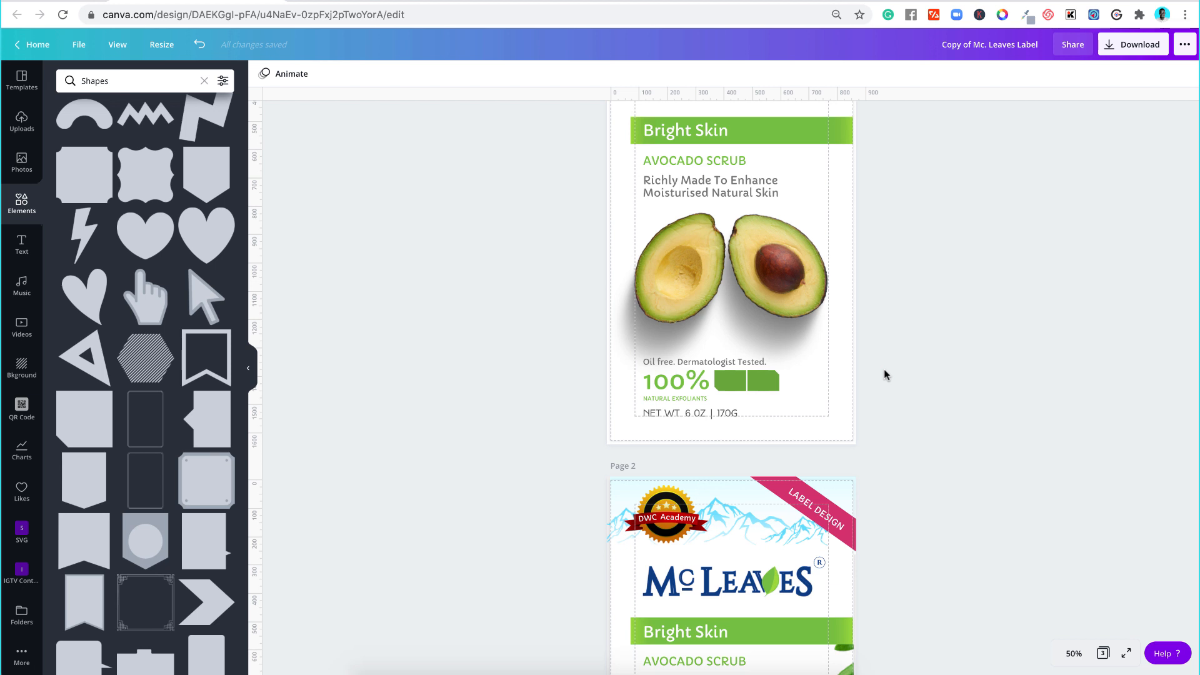
scroll(143, 497, "down", 9)
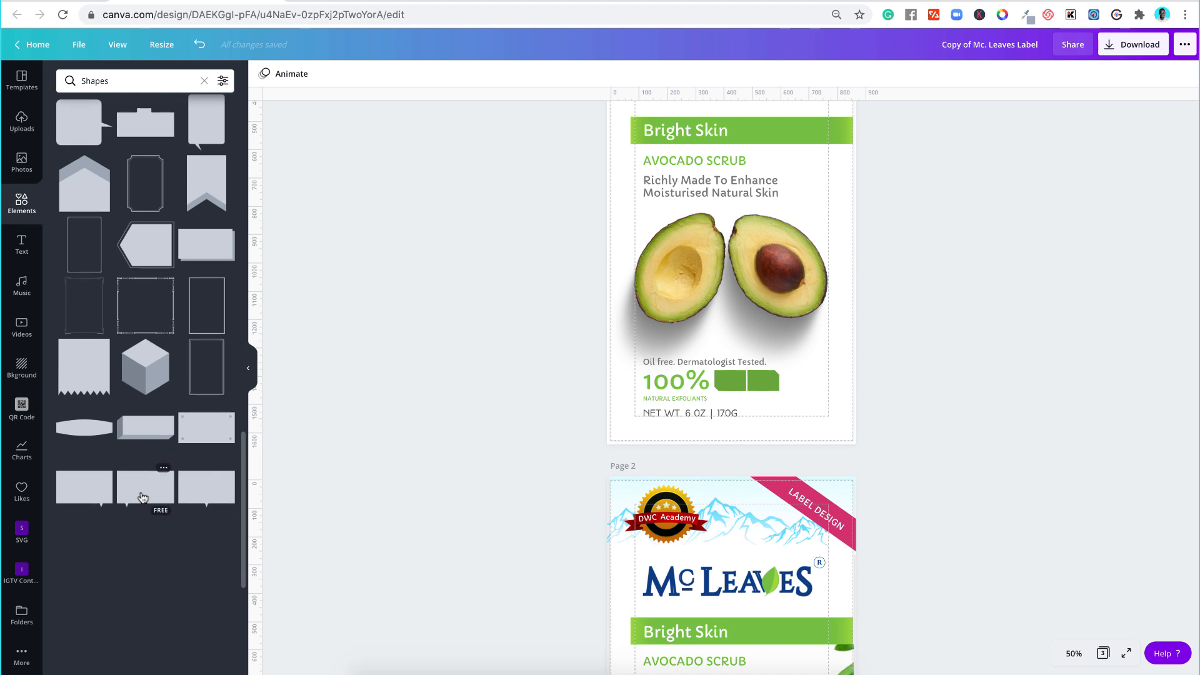
scroll(142, 497, "down", 2)
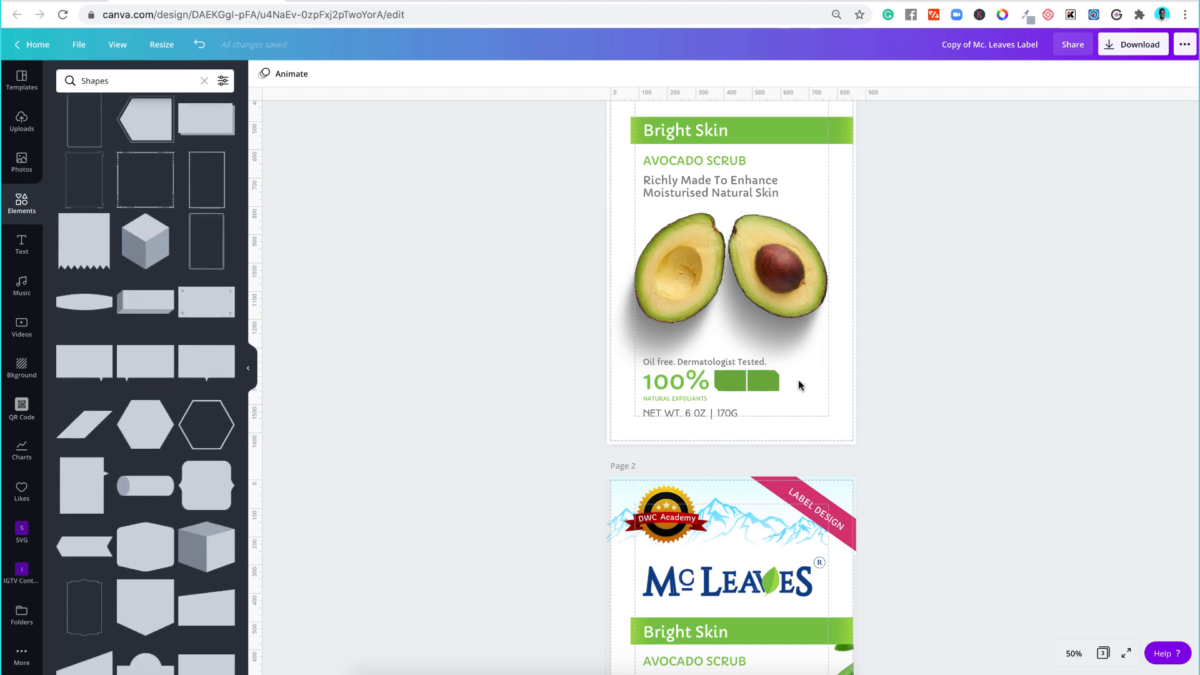
key("Delete")
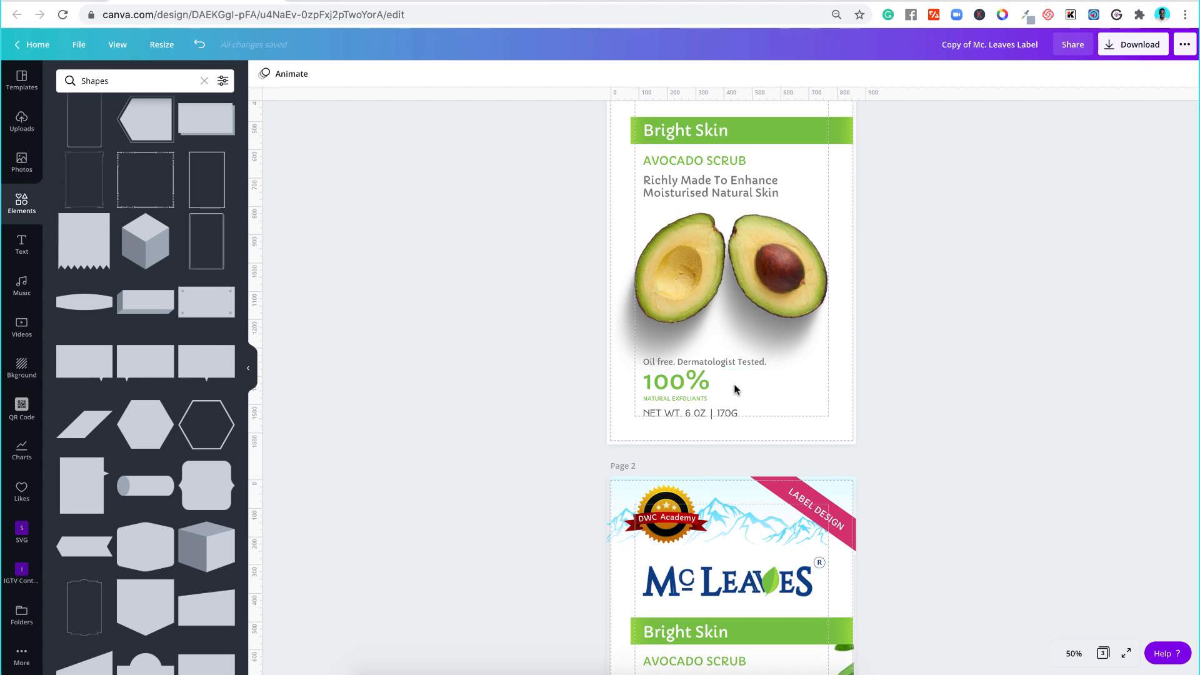
scroll(750, 400, "down", 5)
mouse_move(798, 520)
left_mouse_down()
mouse_move(750, 517)
mouse_move(778, 508)
left_mouse_up()
key("ctrl+z")
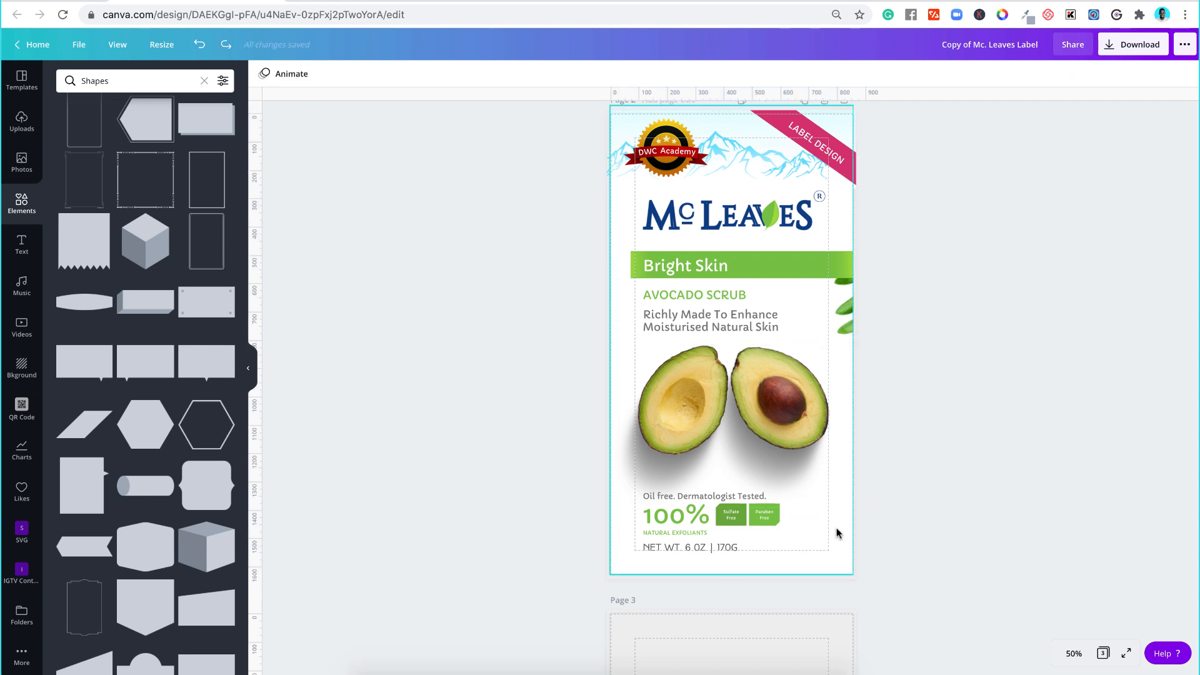
left_click(1136, 78)
left_click(895, 472)
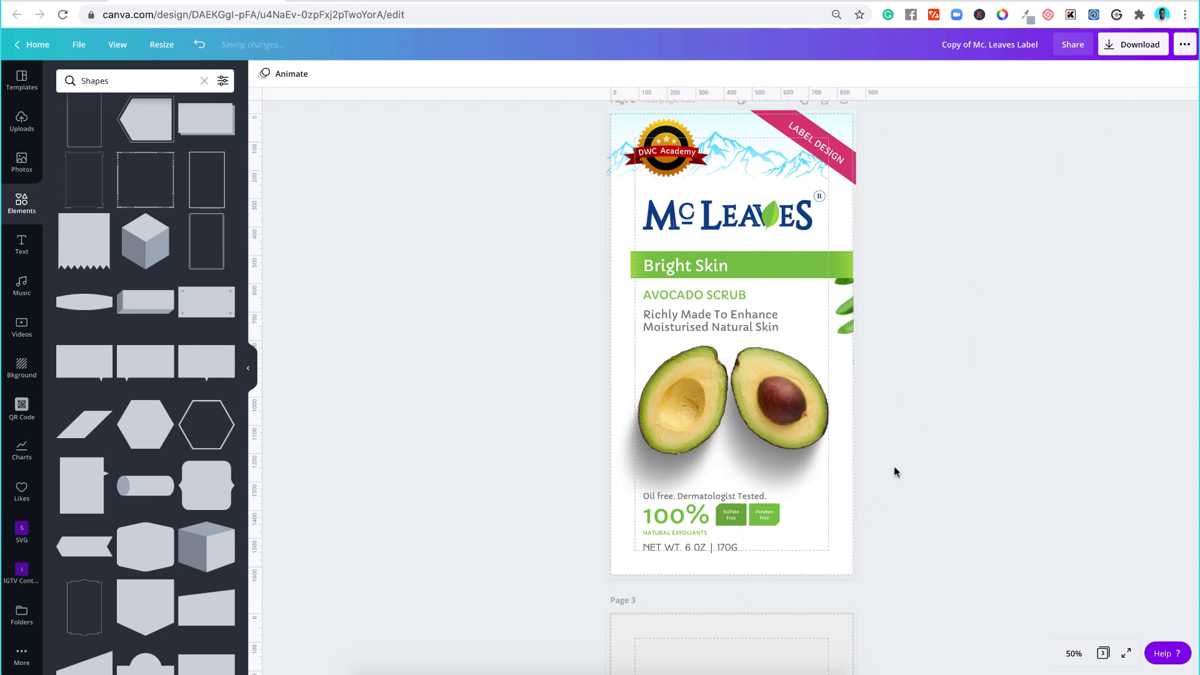
Step: Copy the Sulfate Free and Paraben Free boxes from page 2 and paste them beside the 100% text on page 1
left_click(798, 477)
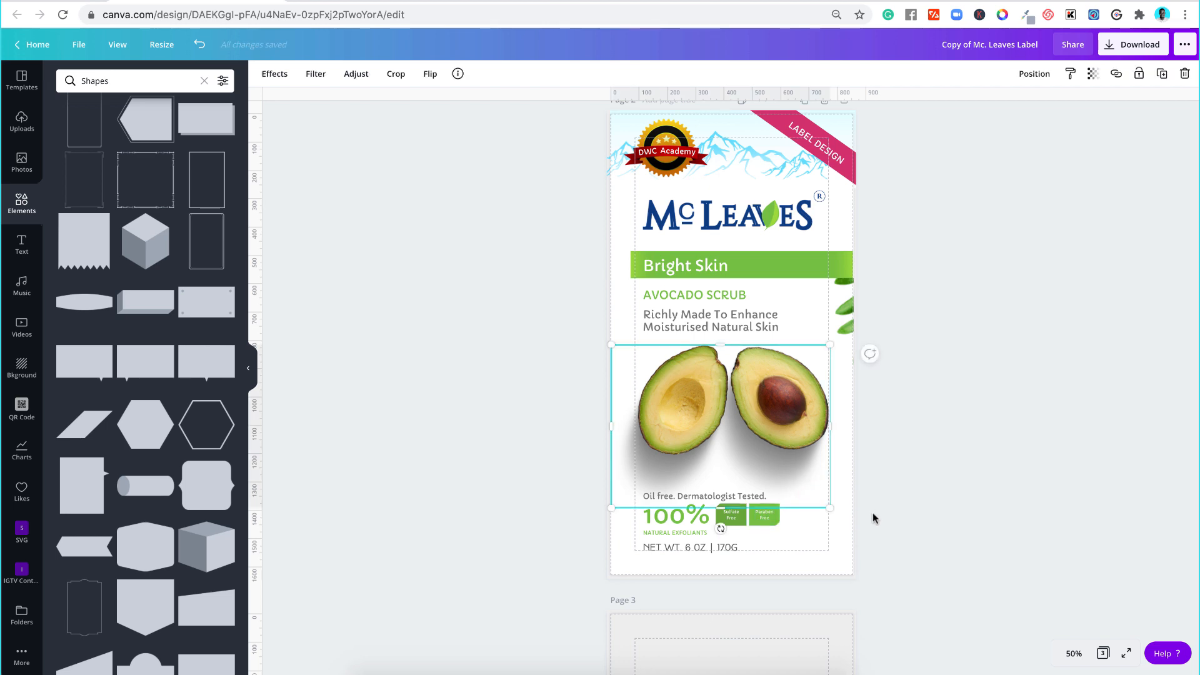
left_click(726, 520)
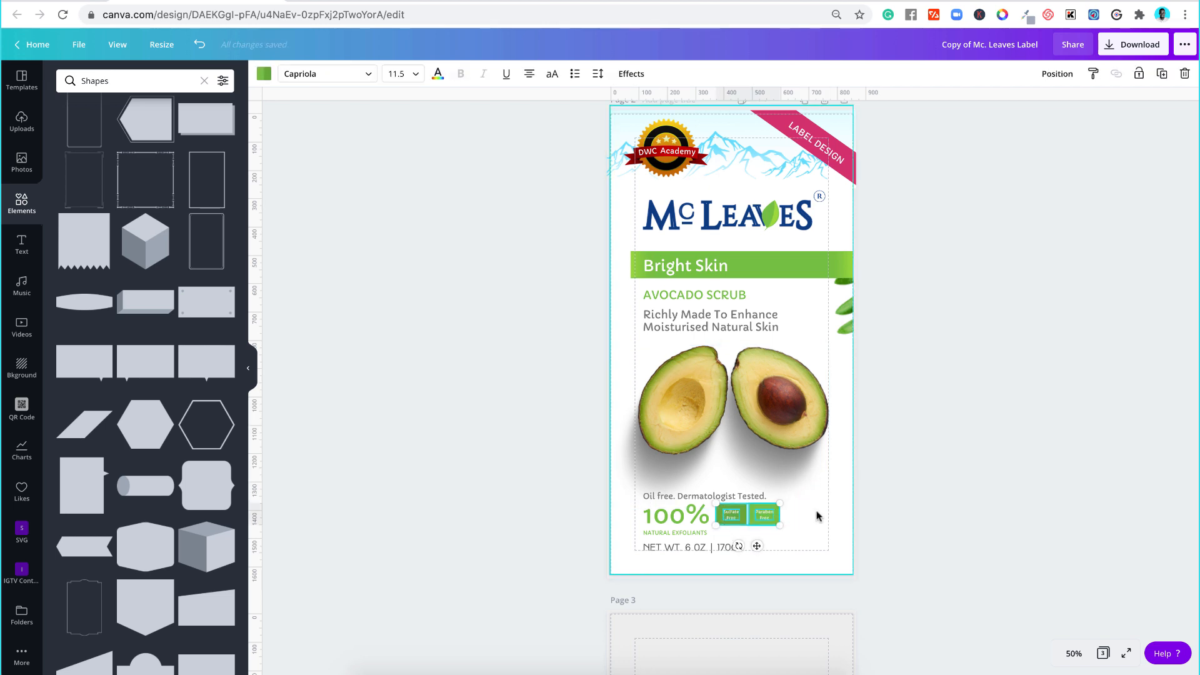
scroll(817, 515, "up", 8)
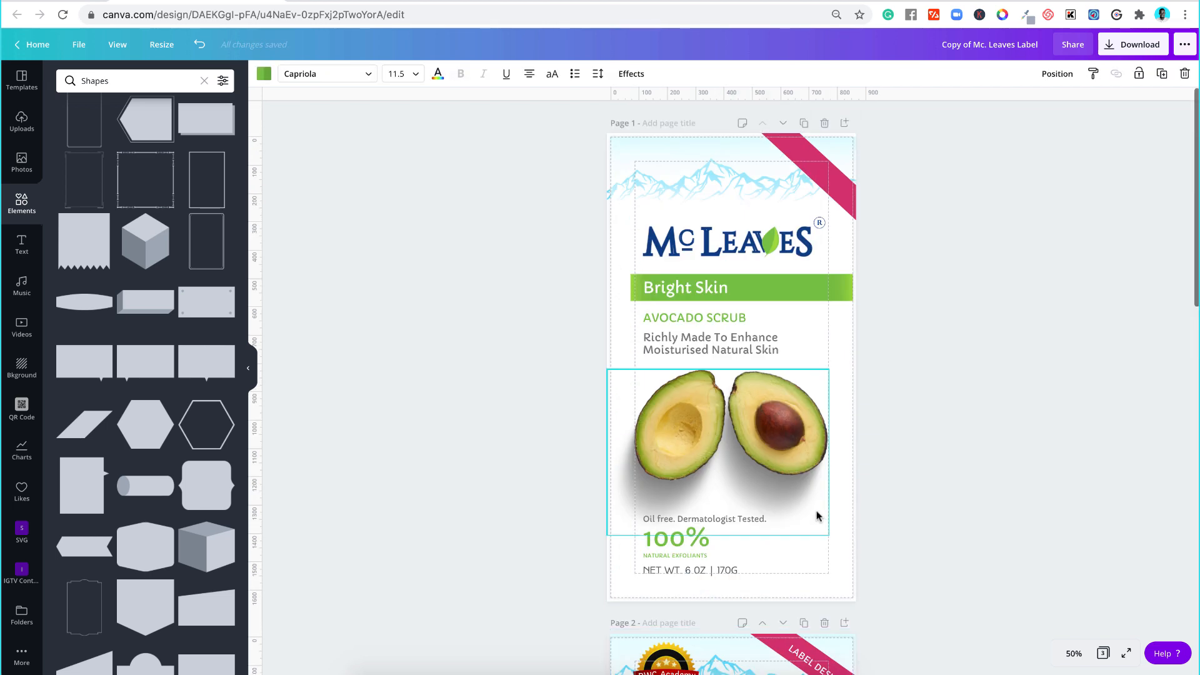
left_click(786, 501)
key("super+v")
left_click(963, 487)
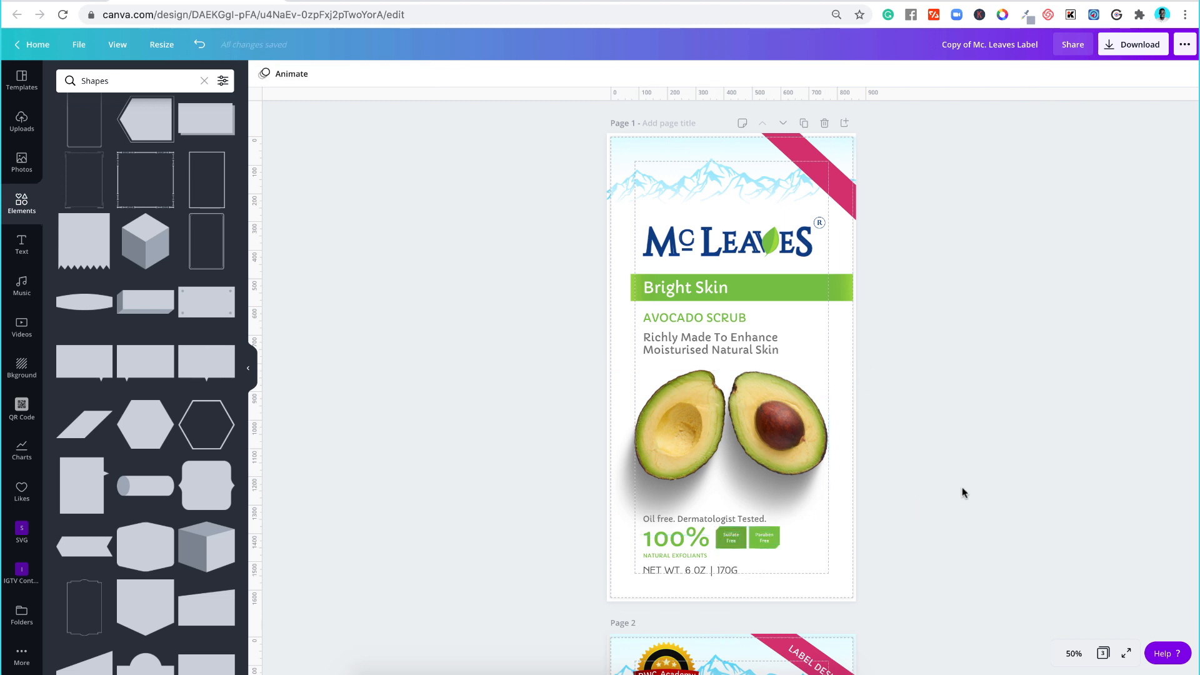
Step: Compare page 1 with the page 2 reference and search the photo library for "avocado leaves"
scroll(963, 491, "down", 8)
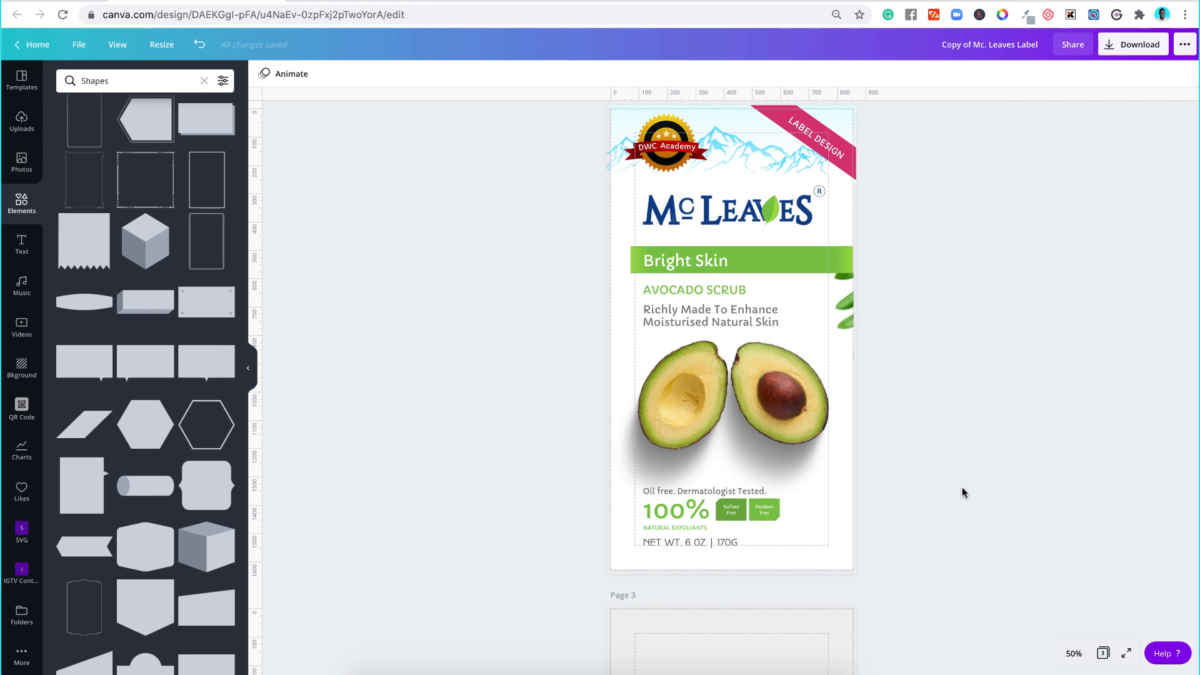
scroll(963, 493, "up", 3)
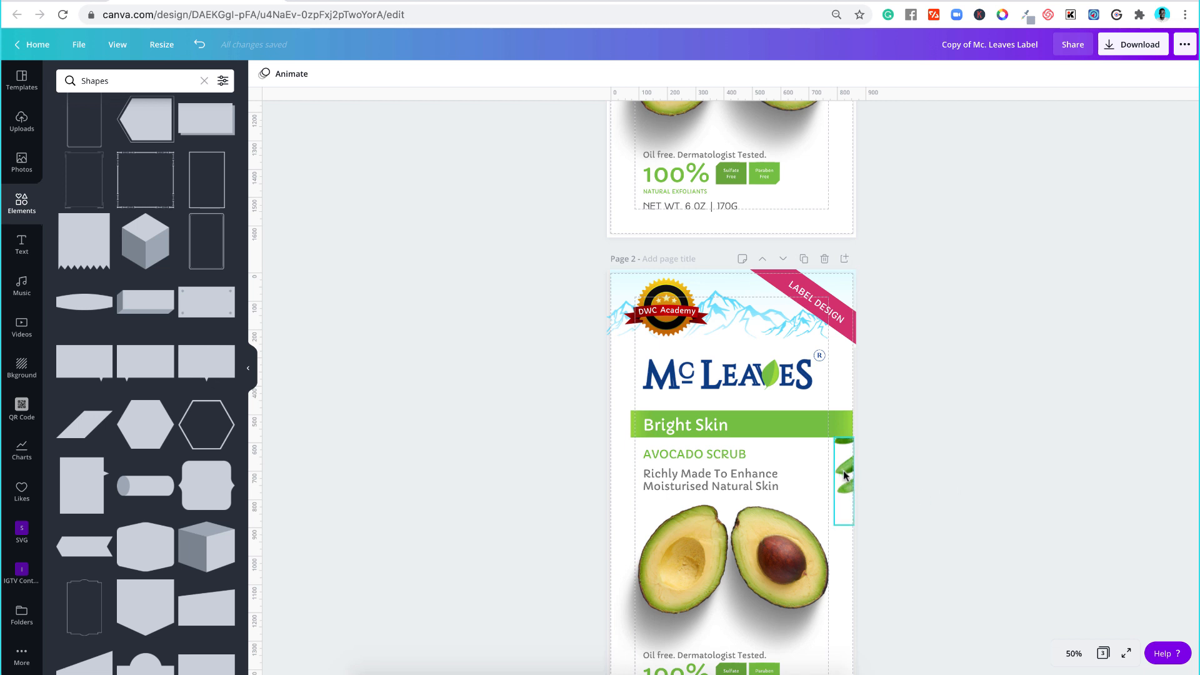
left_click(22, 161)
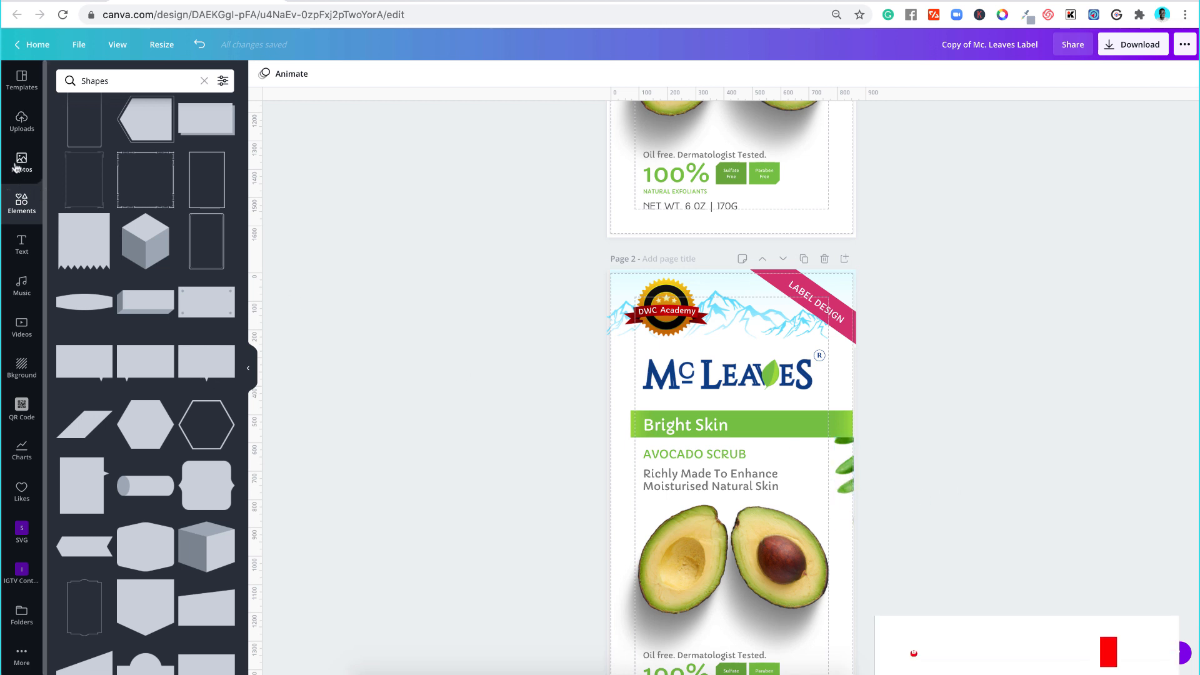
left_click(152, 81)
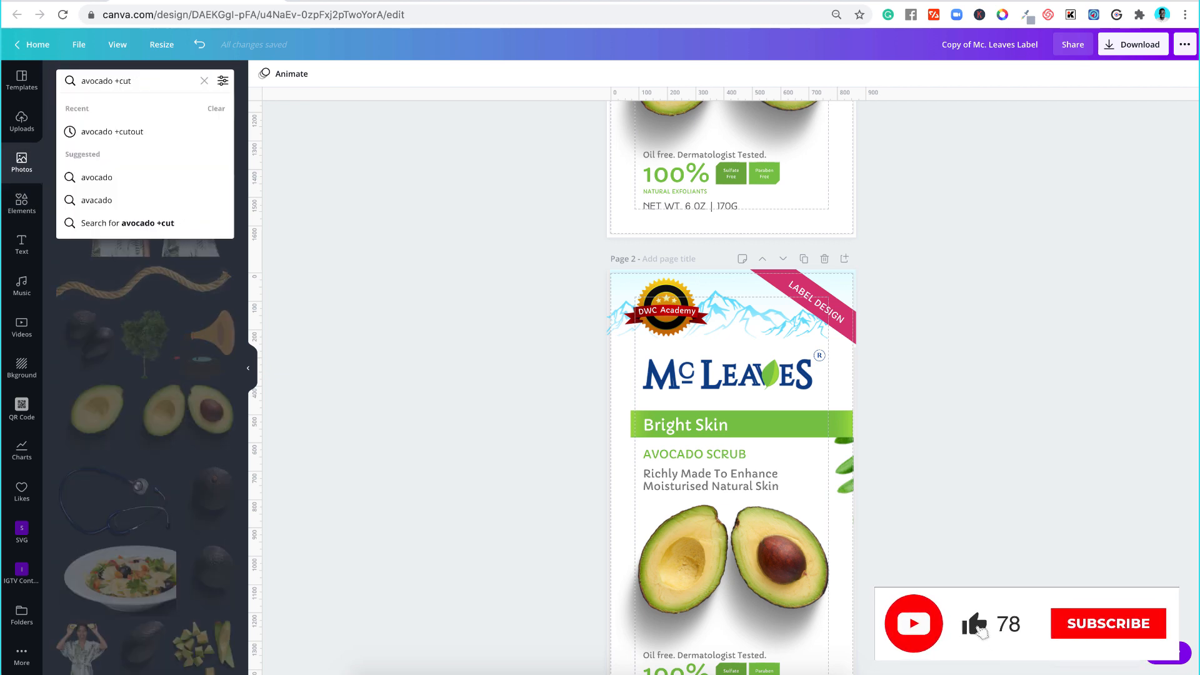
key("BackSpace")
key("BackSpace")
key("BackSpace")
key("BackSpace")
type("leaves")
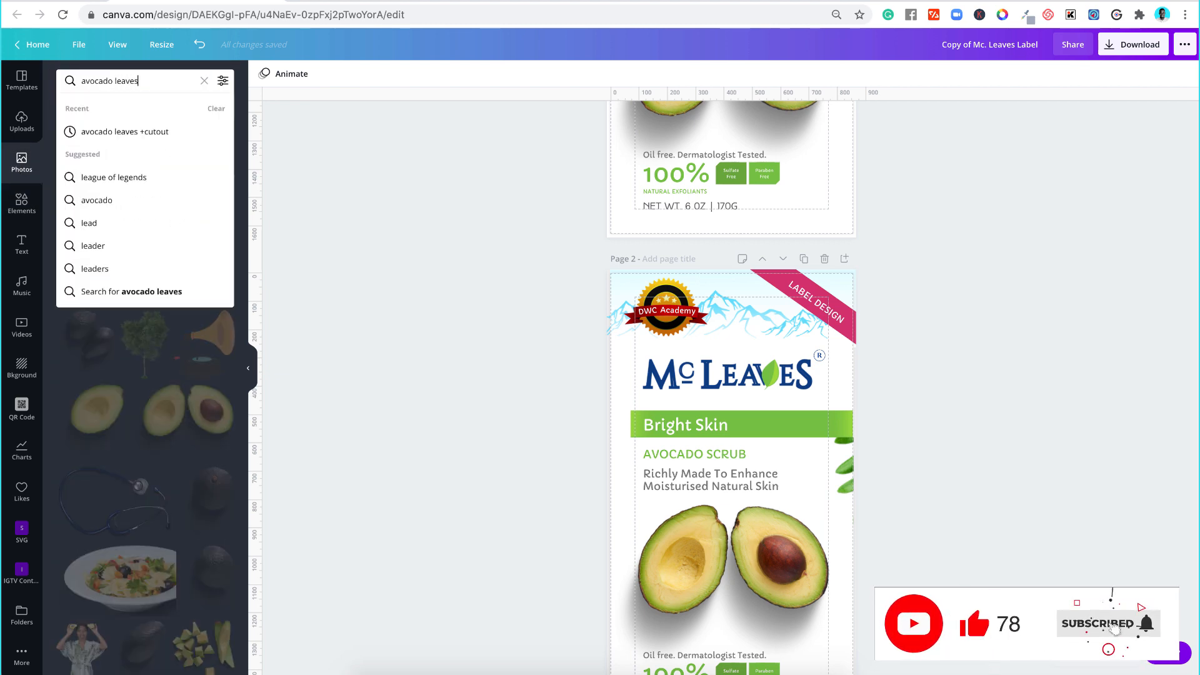
key("Return")
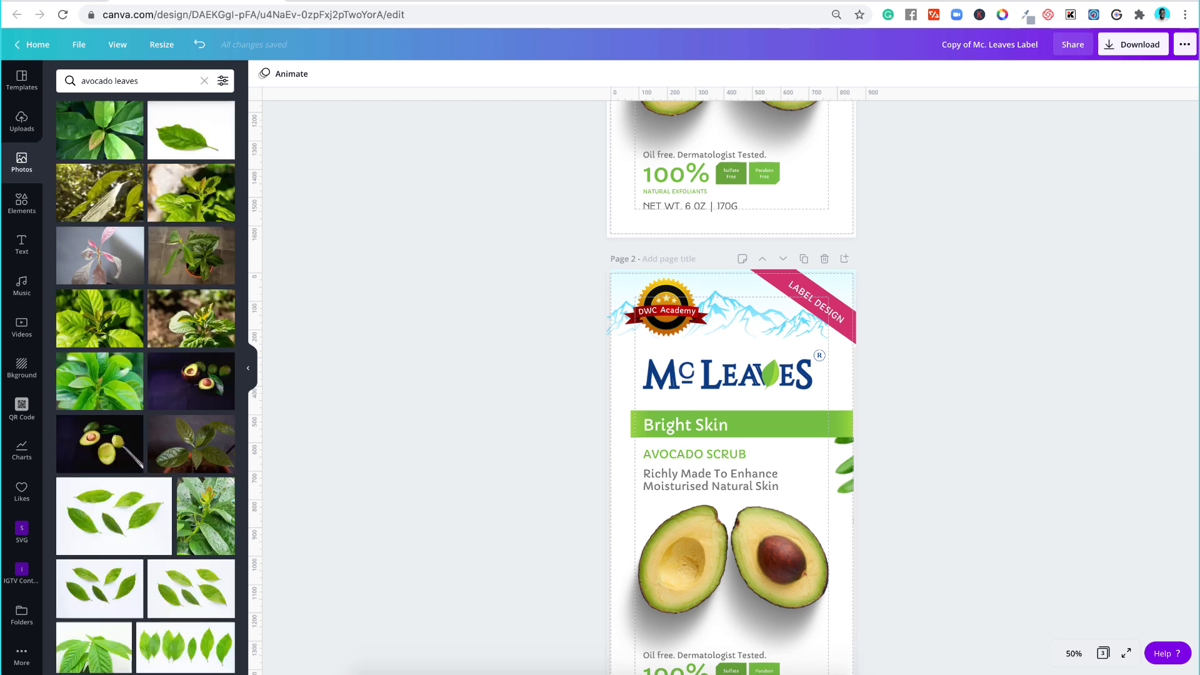
Step: Browse the avocado leaf photos and narrow the search to "avocado leaves +cutout"
scroll(151, 543, "down", 8)
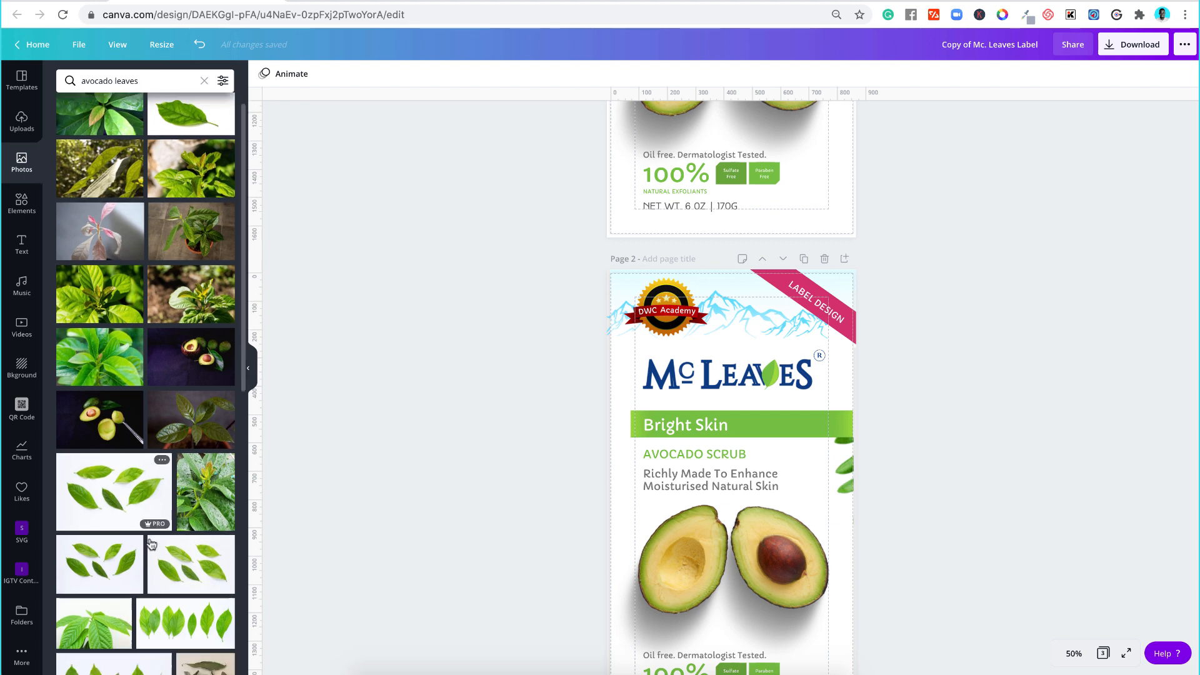
scroll(151, 543, "down", 8)
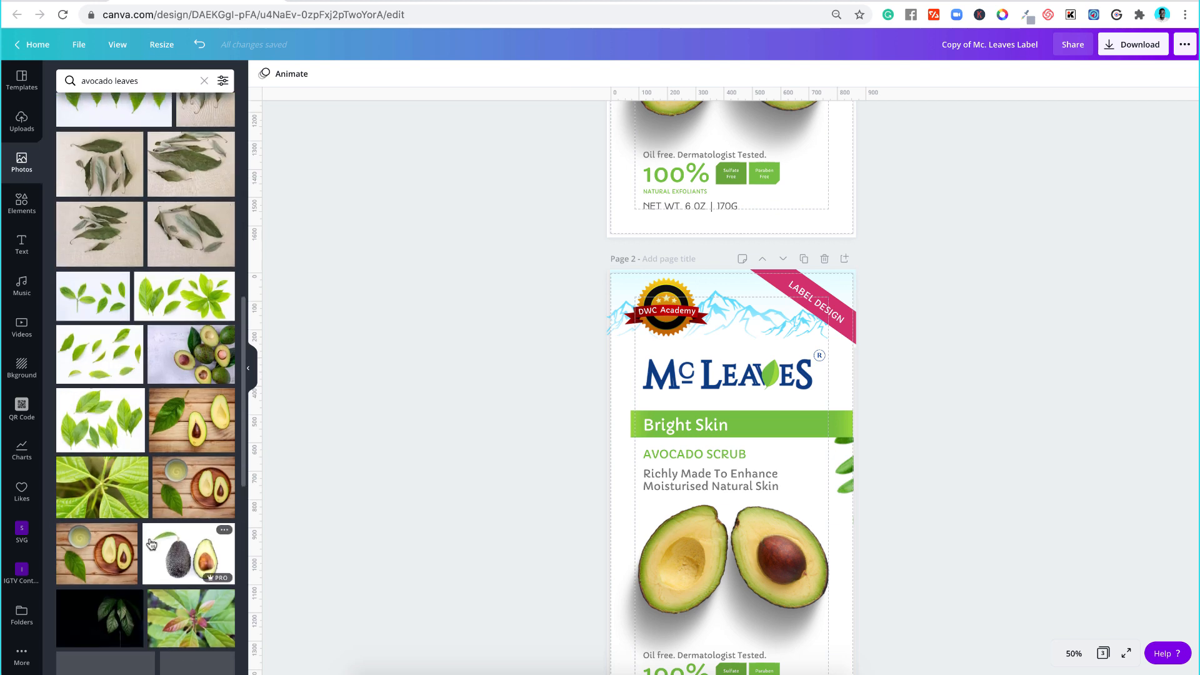
scroll(151, 543, "down", 10)
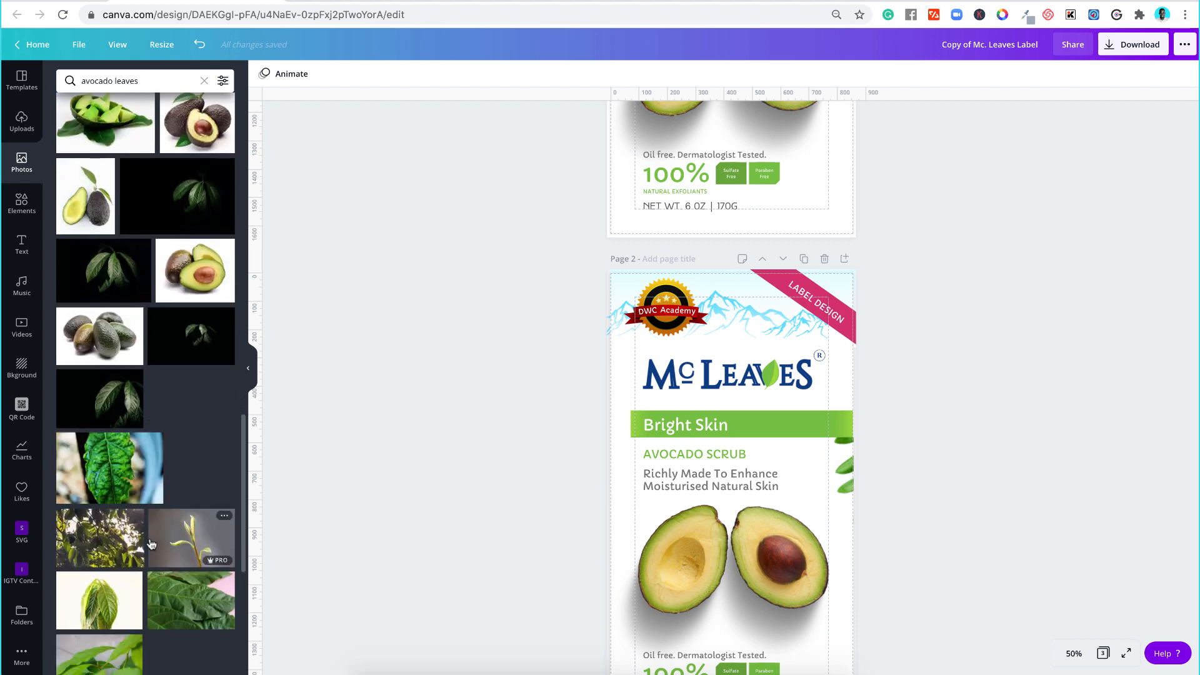
scroll(148, 538, "down", 2)
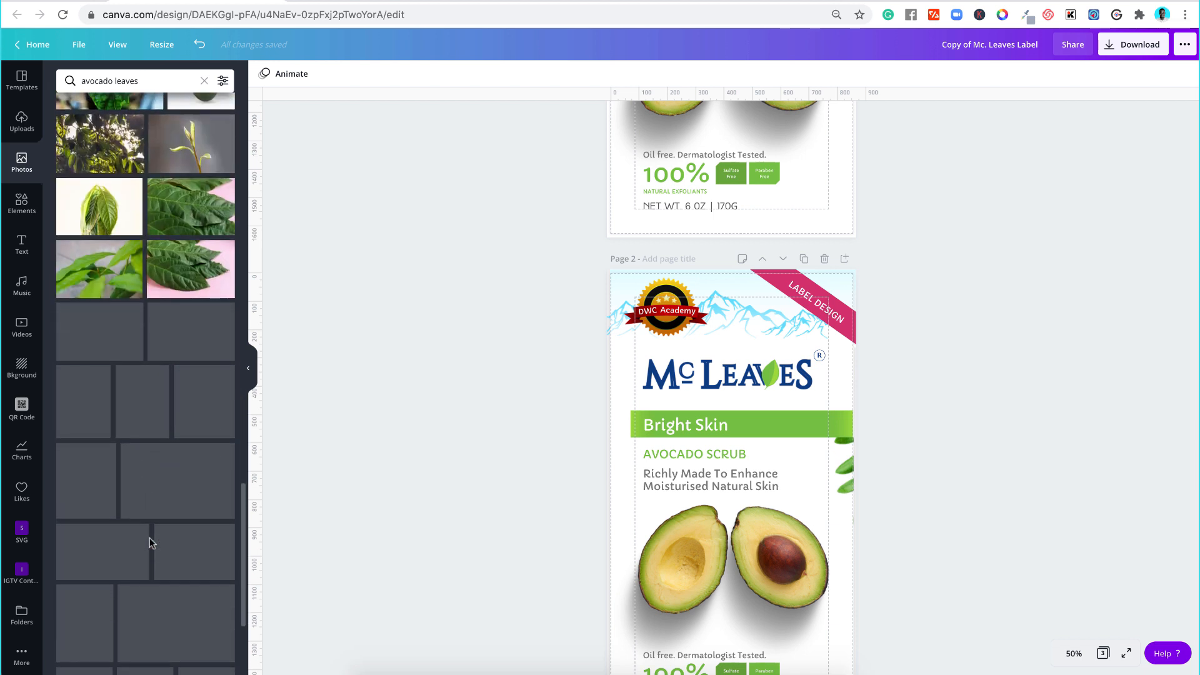
left_click(167, 85)
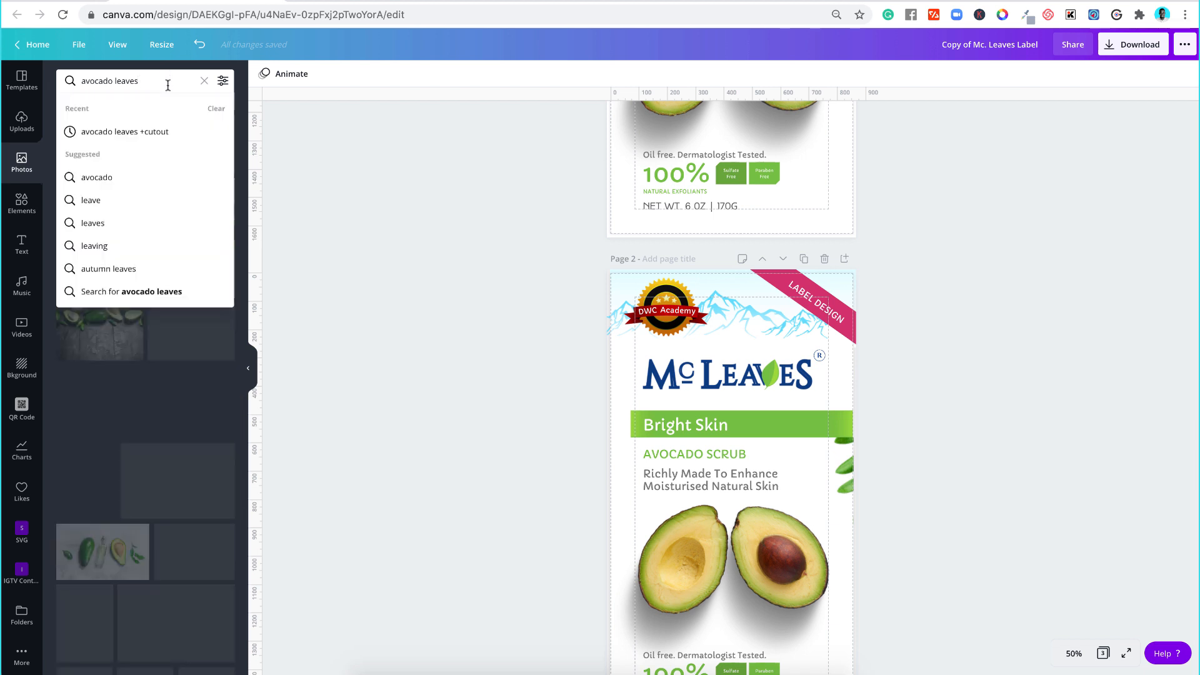
type("+cutout")
key("Return")
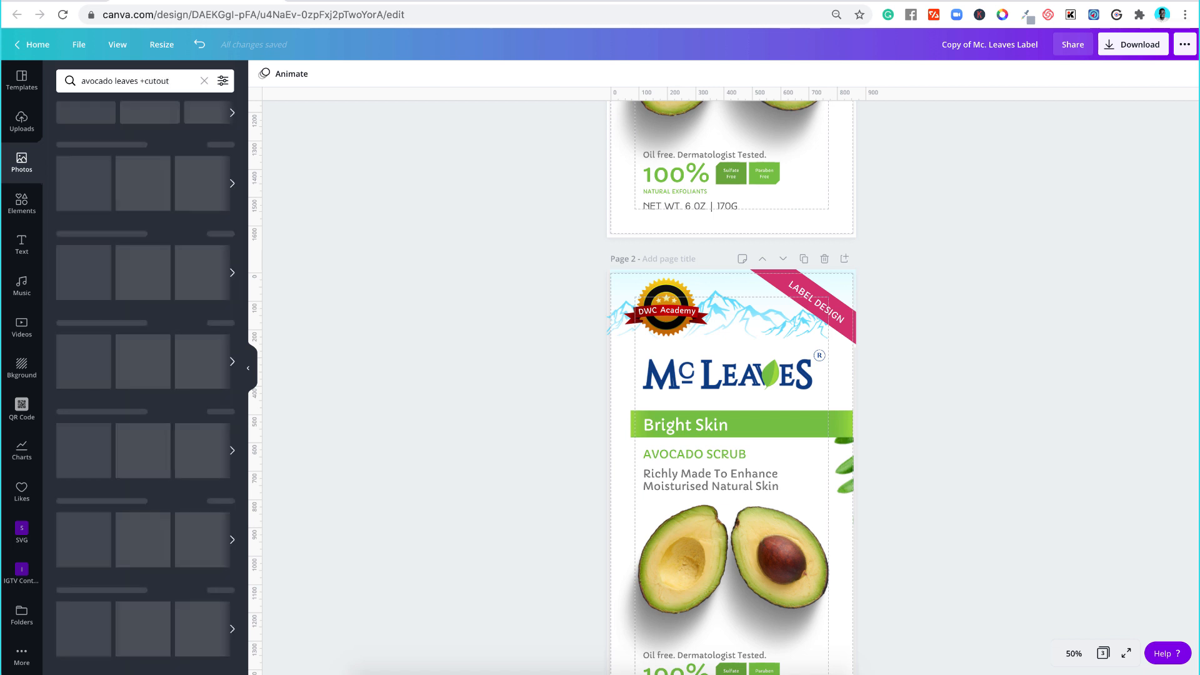
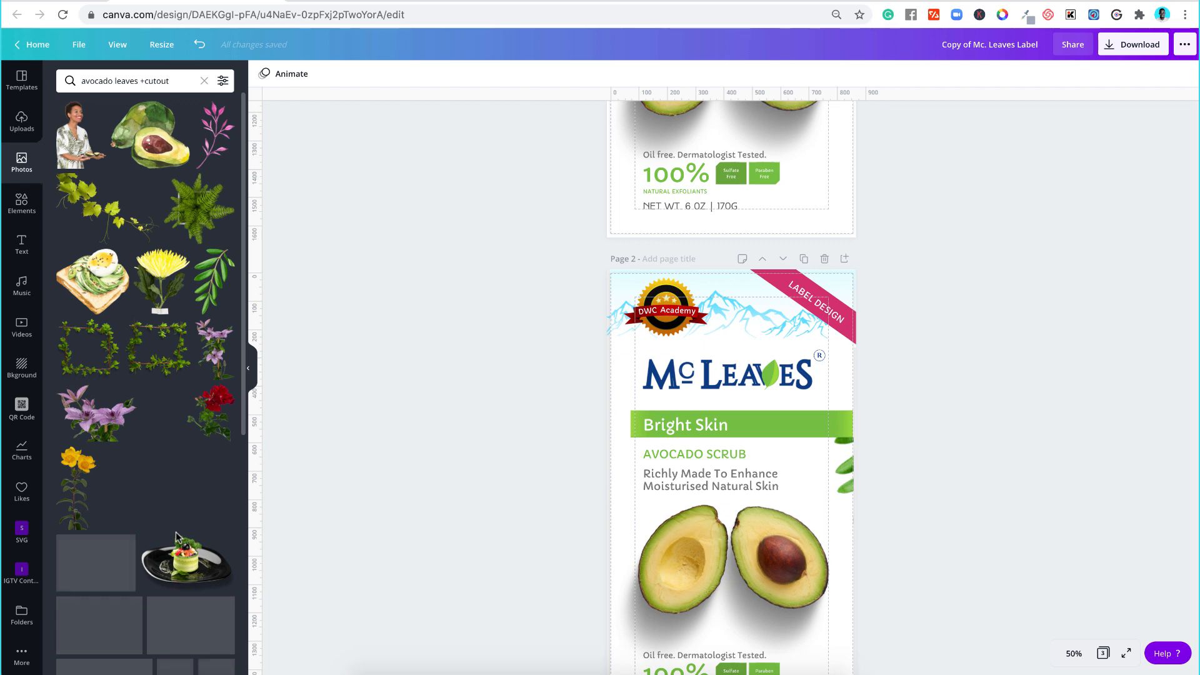
Step: Add the green leafy sprig cutout from the photo results and move it from page 2 to page 1
scroll(177, 537, "down", 5)
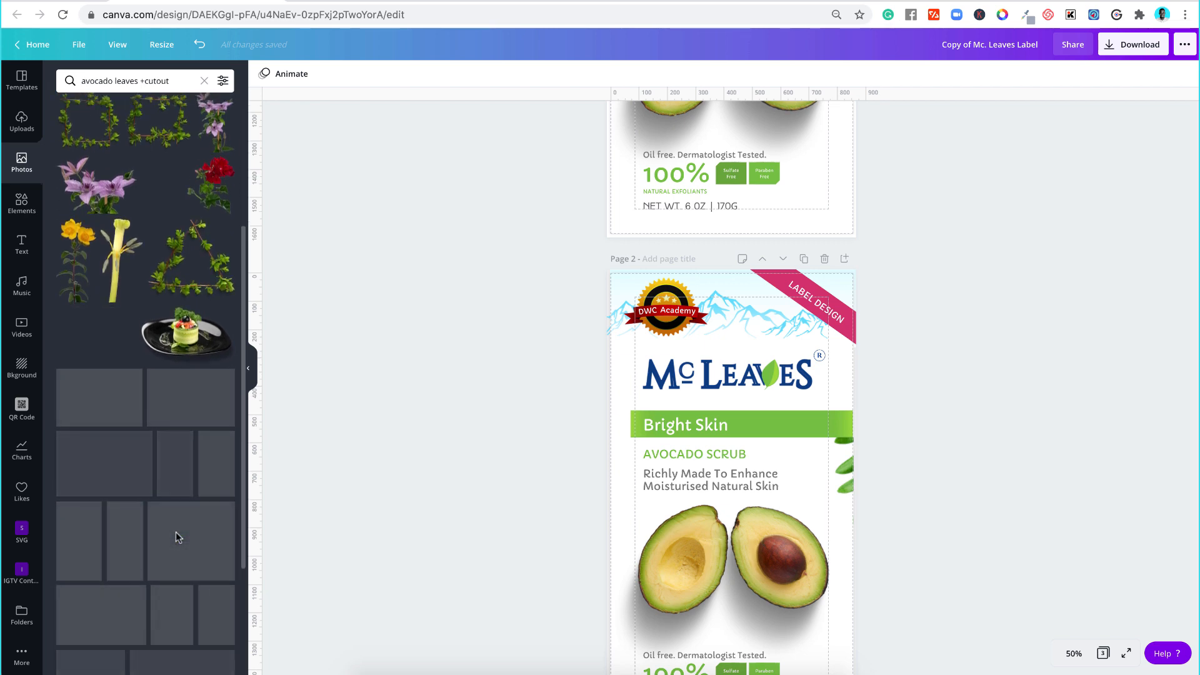
scroll(184, 500, "up", 5)
left_click(215, 282)
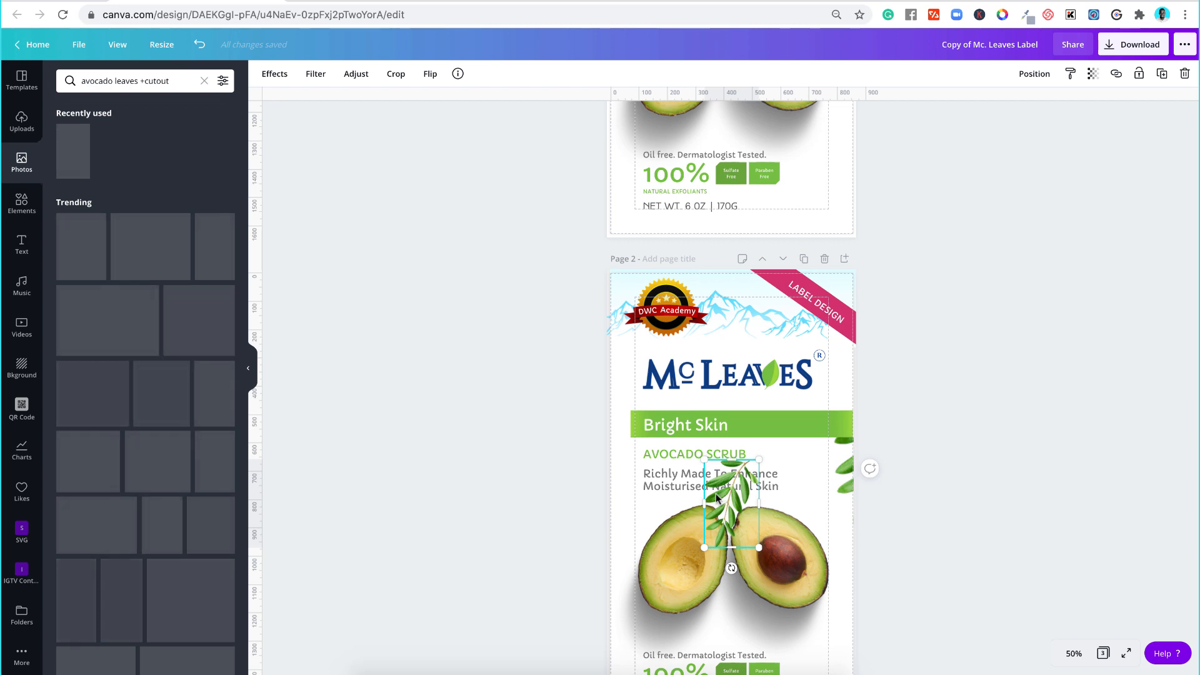
key("Delete")
scroll(715, 494, "up", 5)
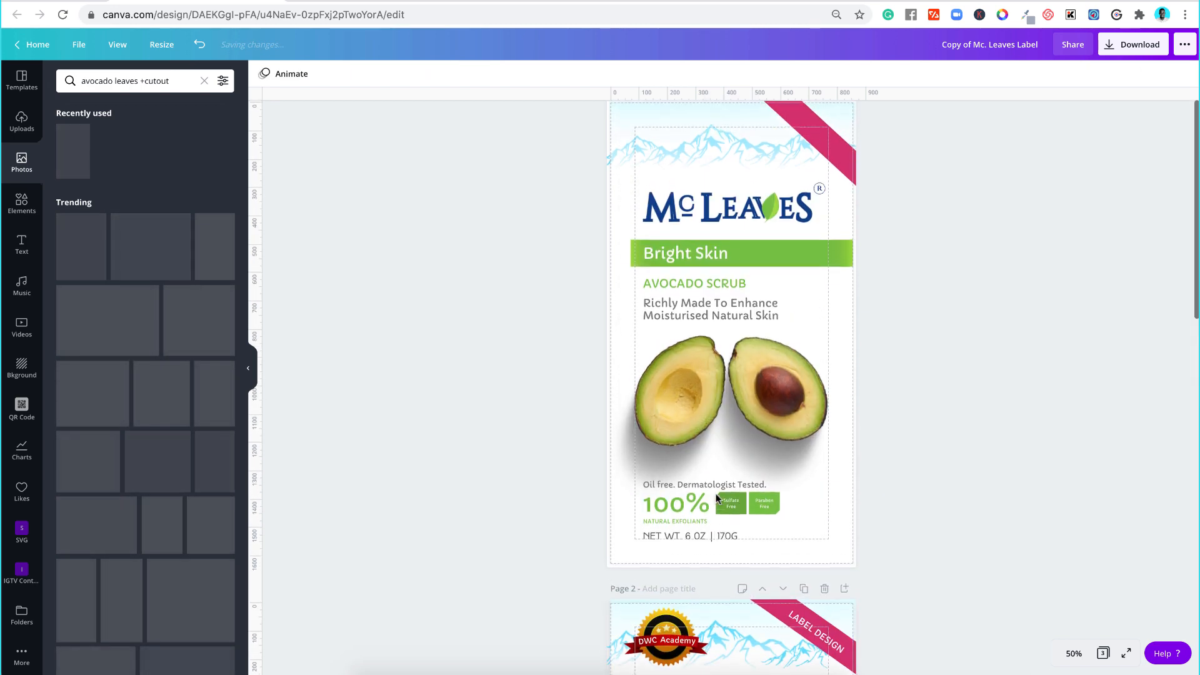
key("ctrl+v")
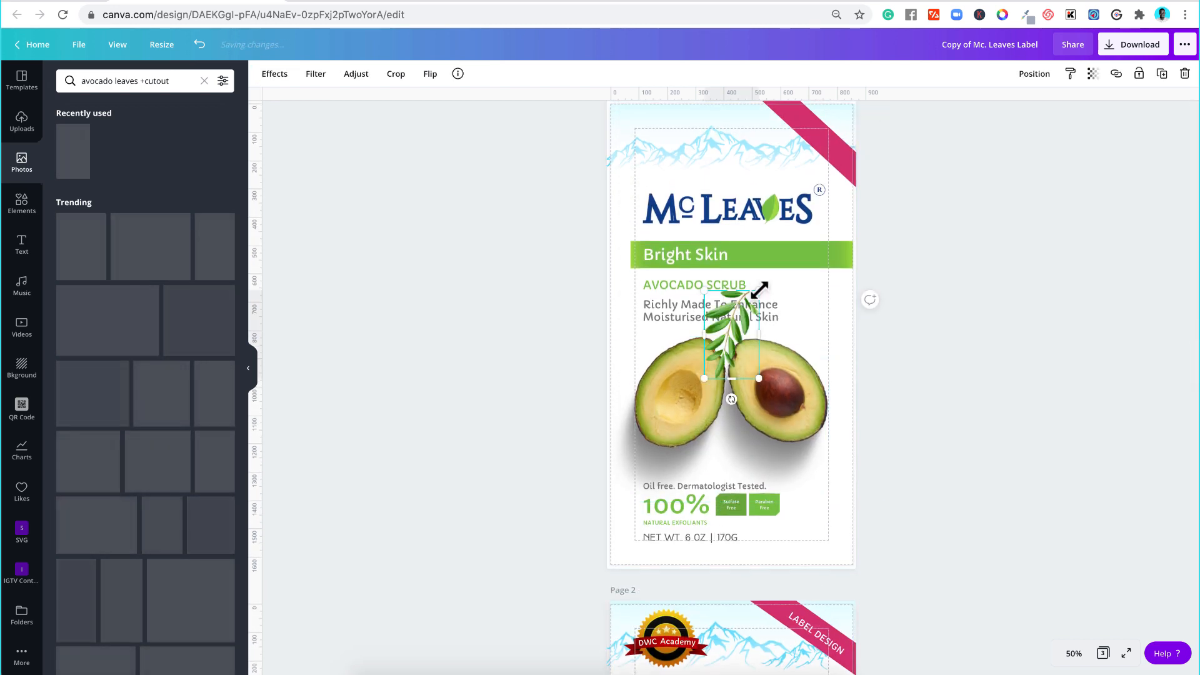
Step: Enlarge the leaf sprig and place it over page 1's right edge below the logo, comparing its size and position with page 2
left_click_drag(759, 289, 861, 235)
left_click_drag(762, 285, 851, 344)
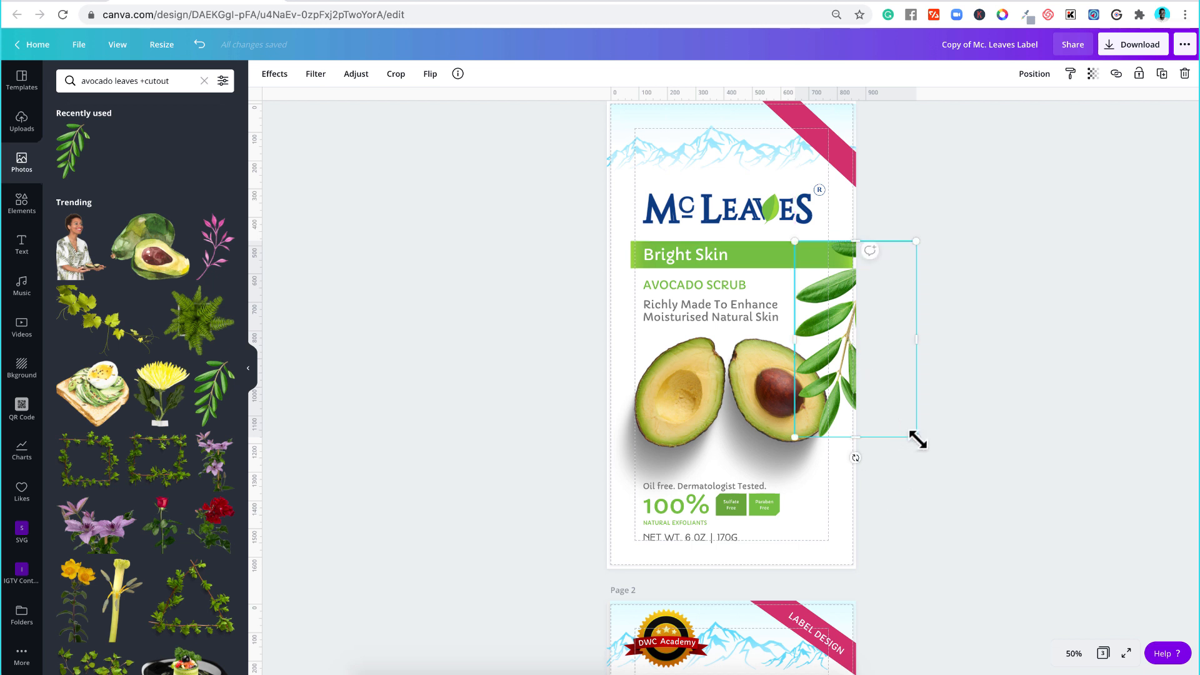
left_click_drag(918, 440, 922, 405)
scroll(792, 631, "down", 5)
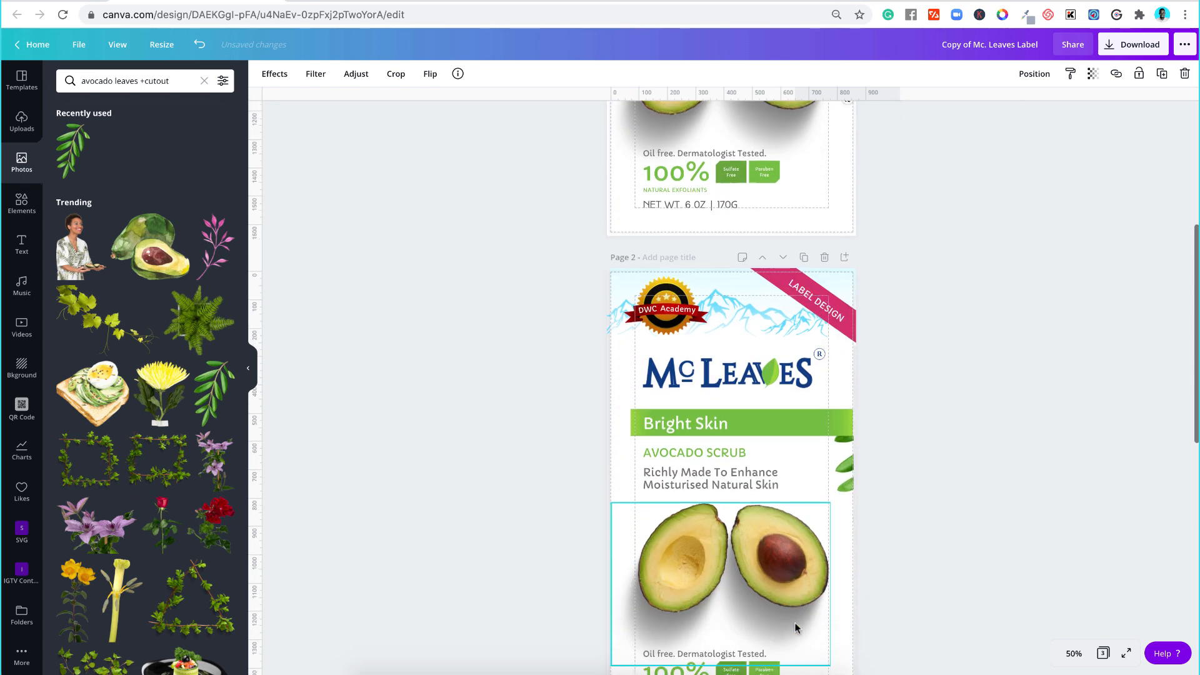
scroll(795, 629, "up", 6)
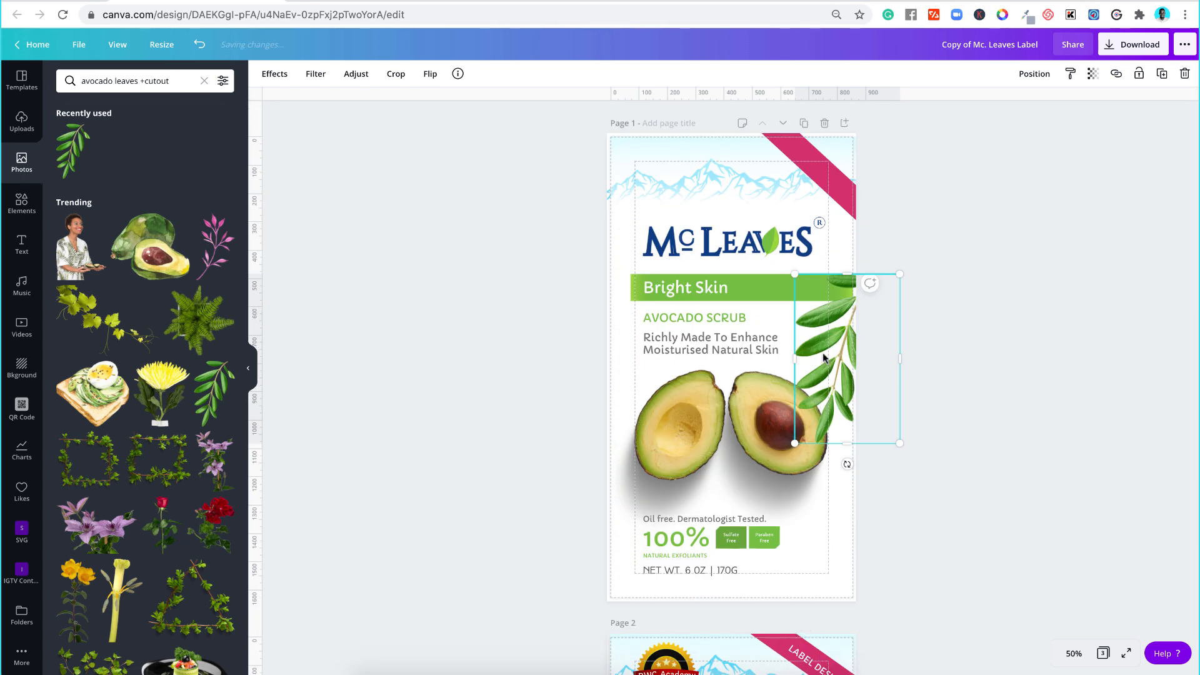
left_click_drag(831, 354, 849, 348)
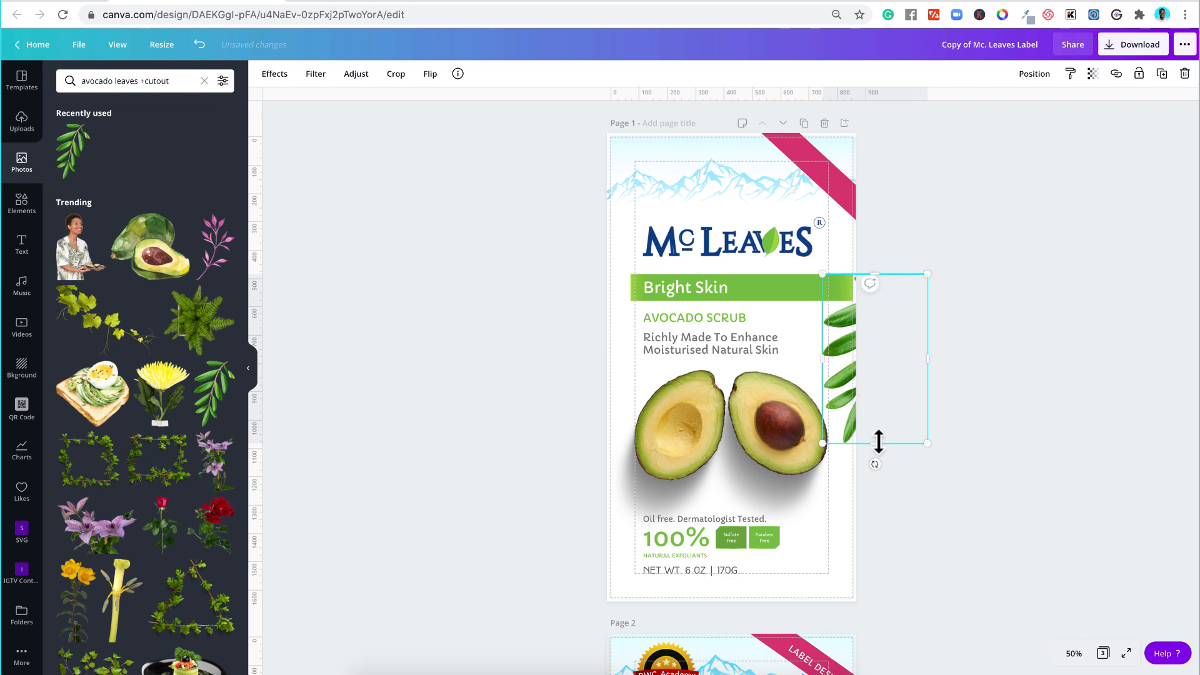
Step: Raise the sprig, then crop its top to the green band's upper edge and its right side to the page edge, about 108 wide
left_click_drag(889, 373, 895, 308)
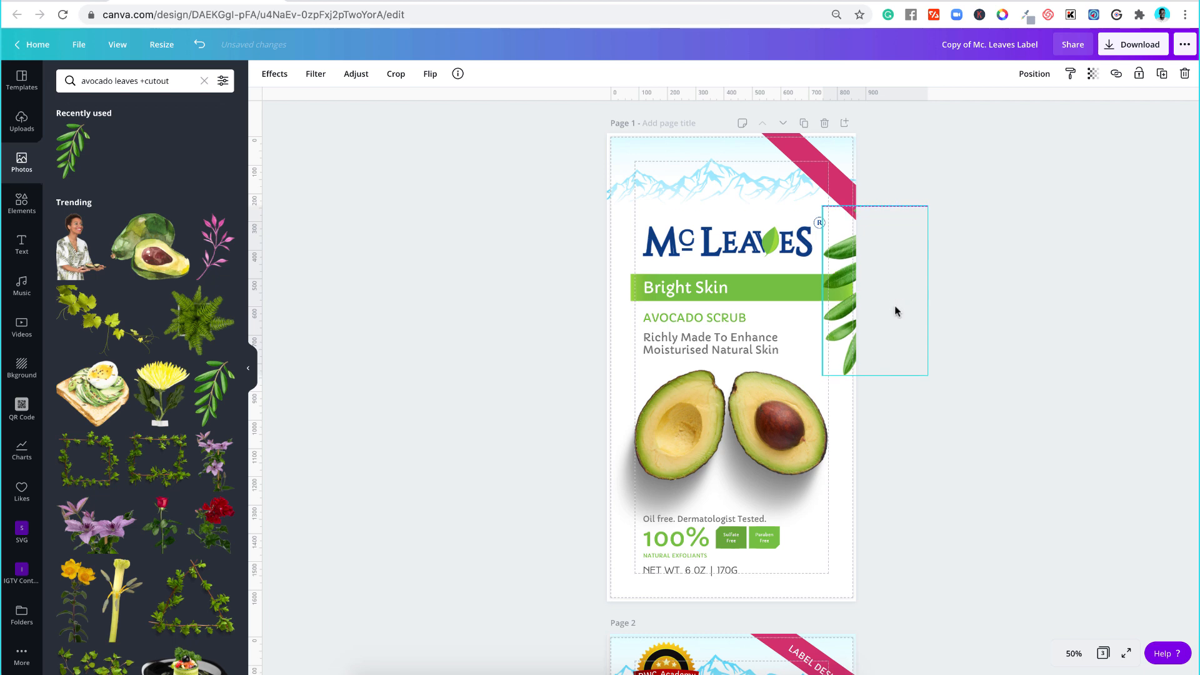
scroll(769, 507, "down", 5)
scroll(769, 506, "up", 2)
scroll(767, 501, "up", 3)
left_click_drag(874, 229, 877, 270)
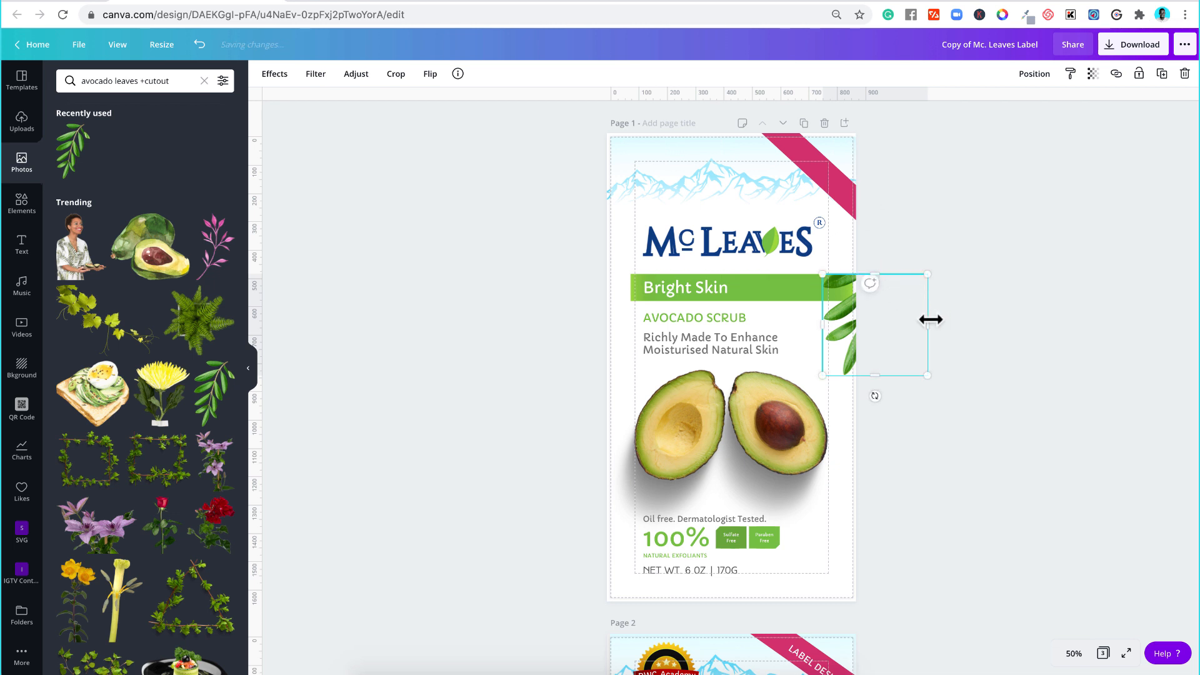
left_click_drag(931, 322, 861, 322)
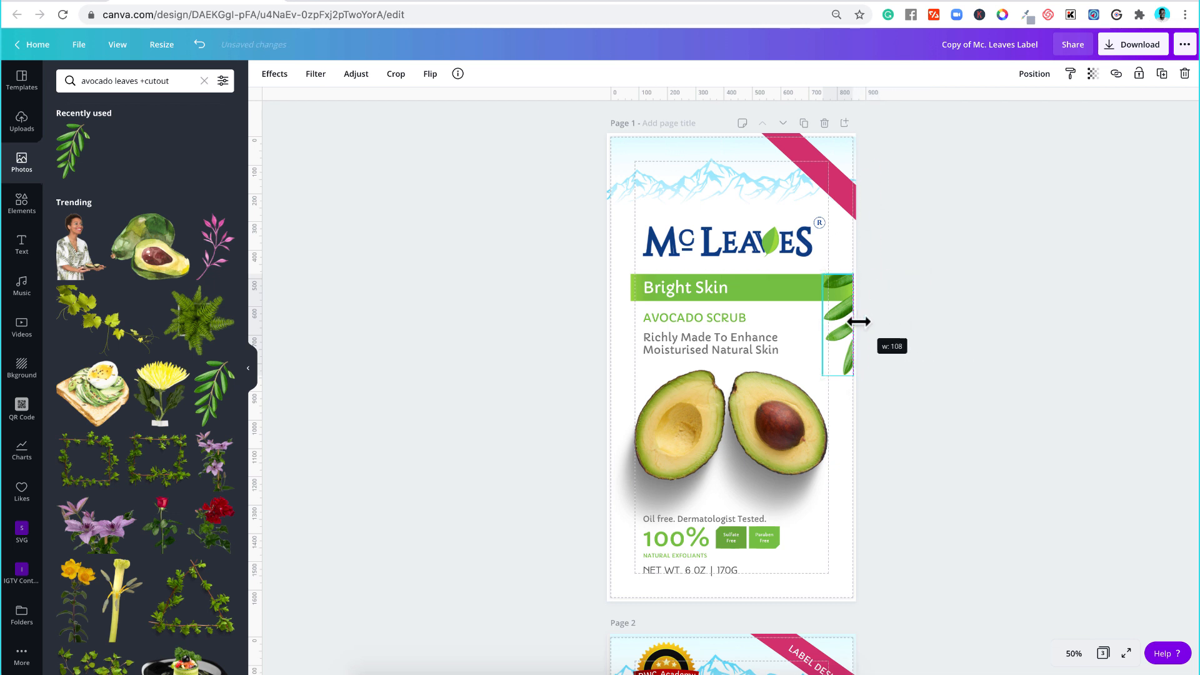
left_click(898, 322)
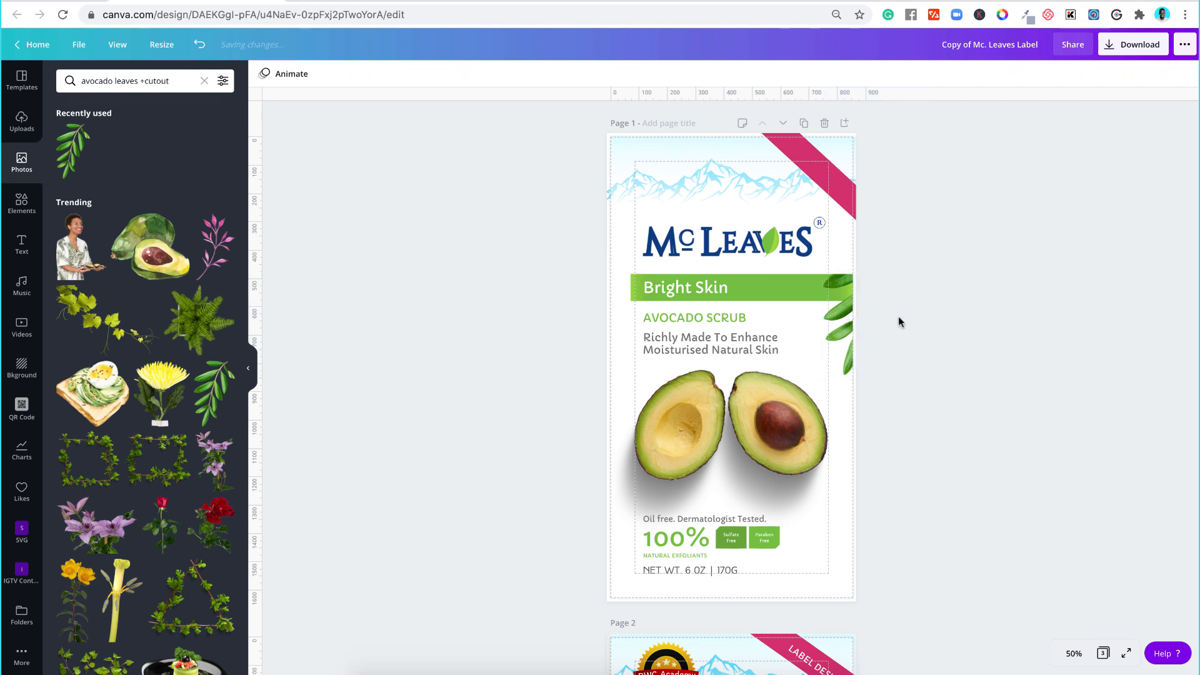
Step: Send the leaf sprig to the back, behind the green Bright Skin band
left_click(835, 317)
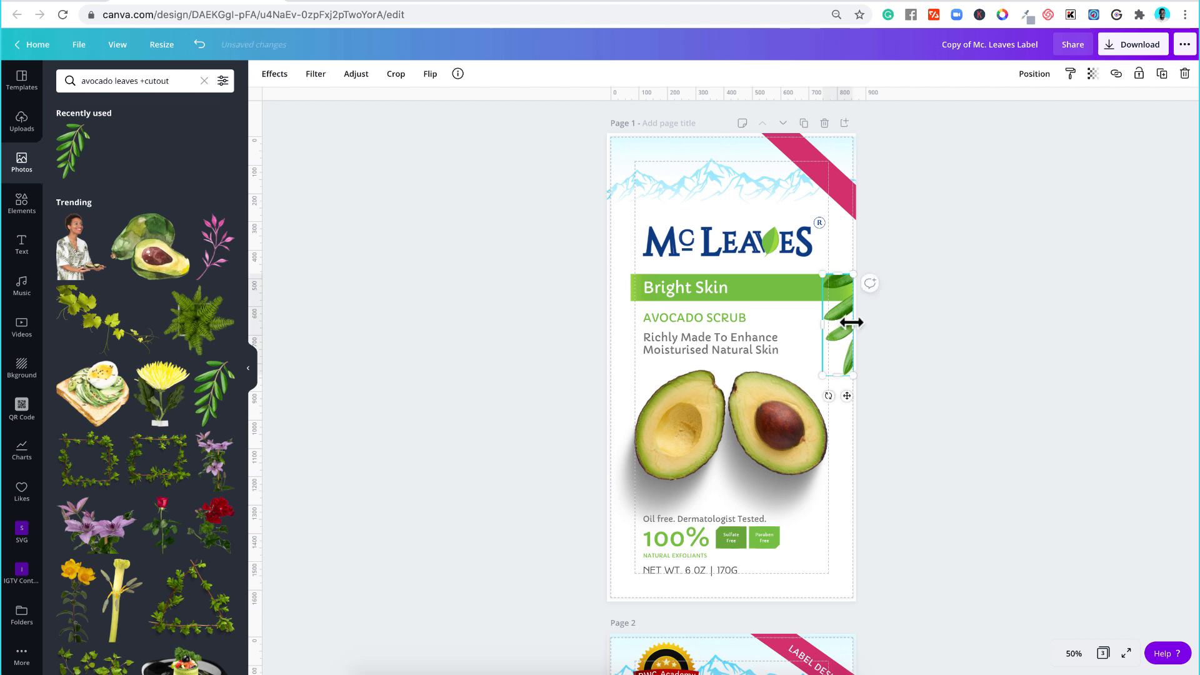
left_click(1033, 75)
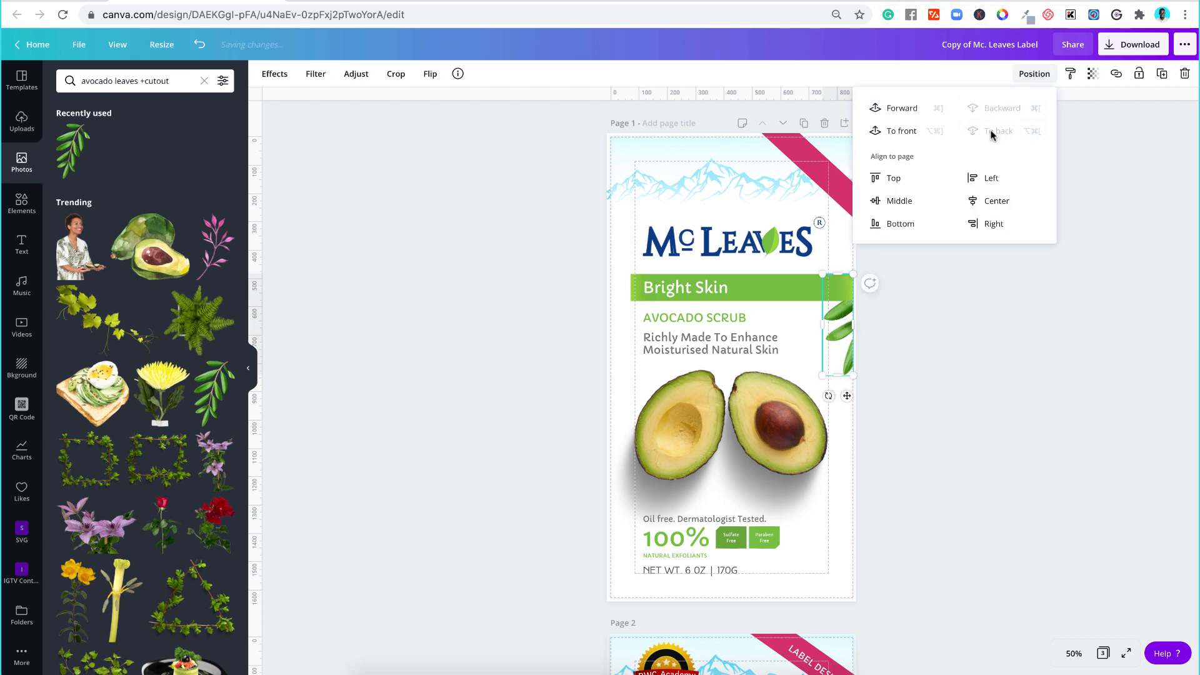
left_click(995, 340)
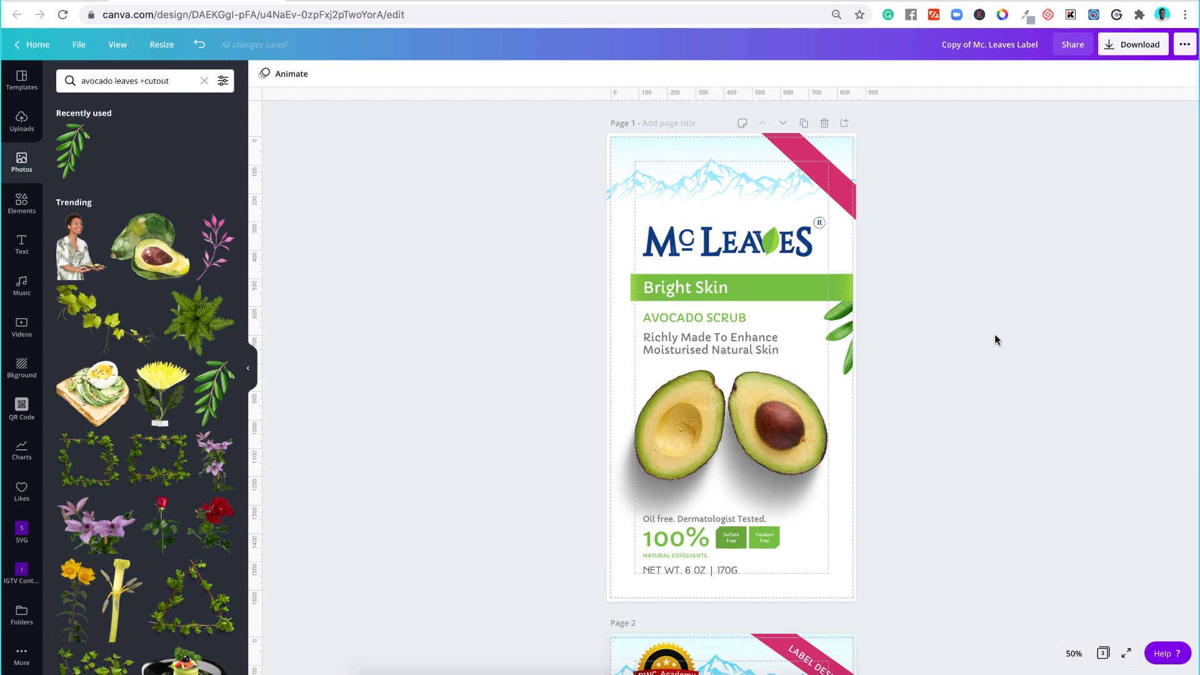
Step: Copy the slanted LABEL DESIGN text from page 2 and paste it onto the pink corner ribbon on page 1
scroll(739, 396, "down", 8)
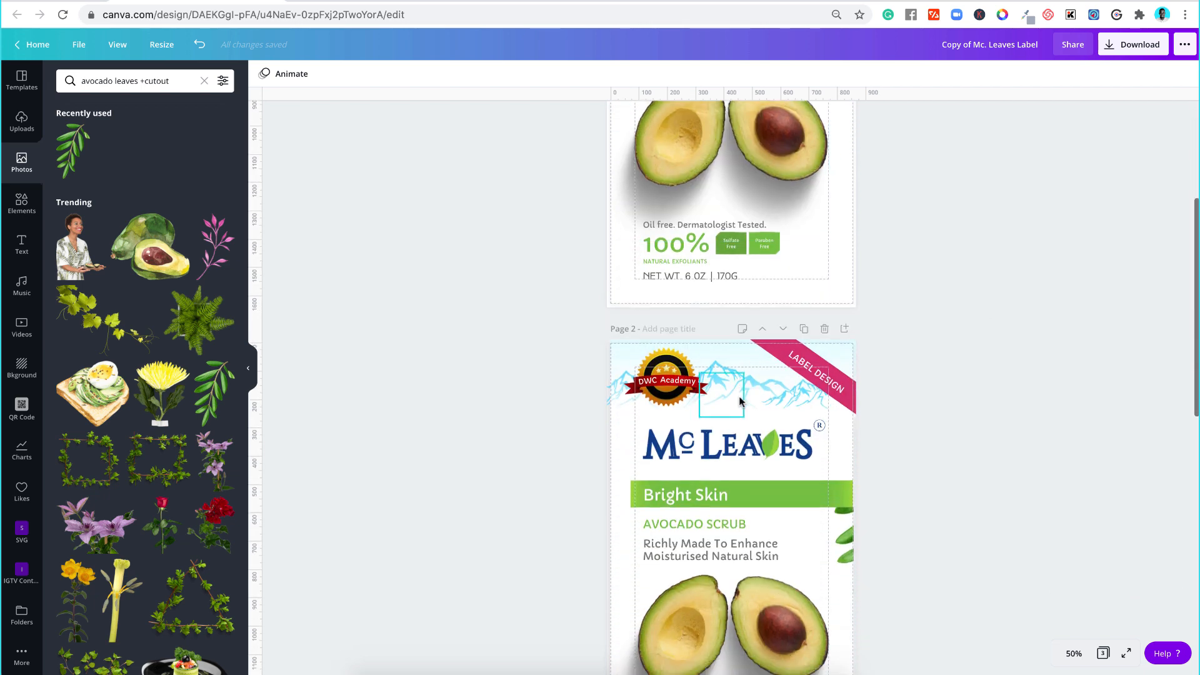
scroll(739, 395, "up", 8)
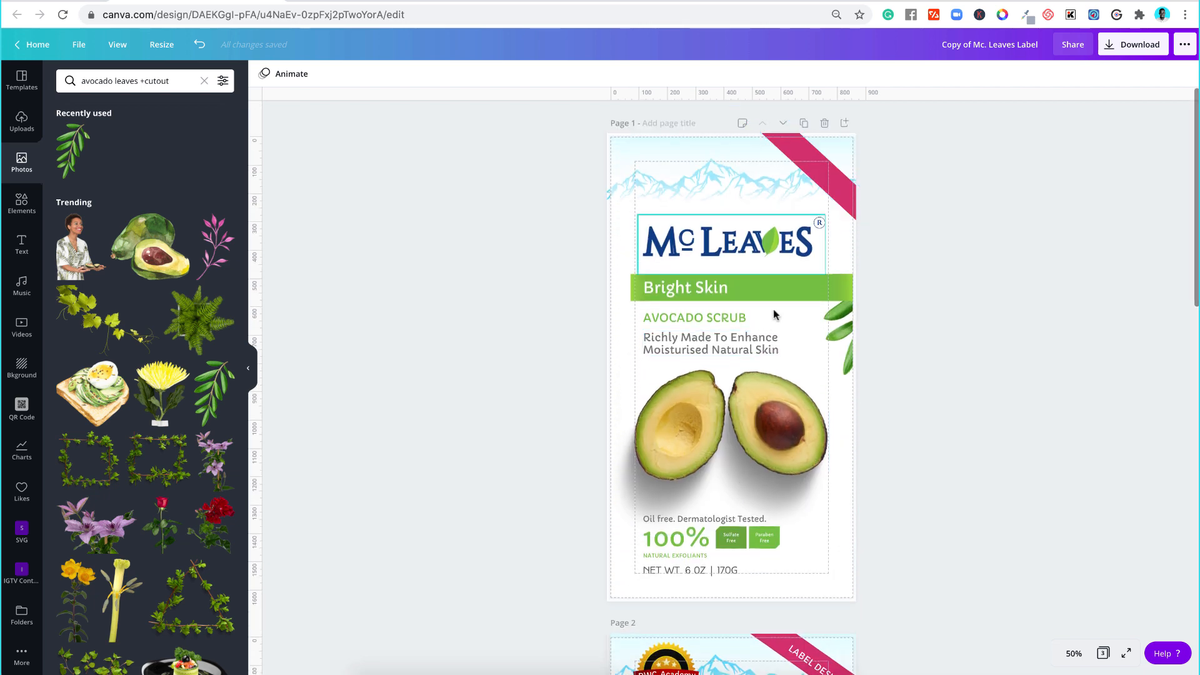
scroll(775, 315, "down", 7)
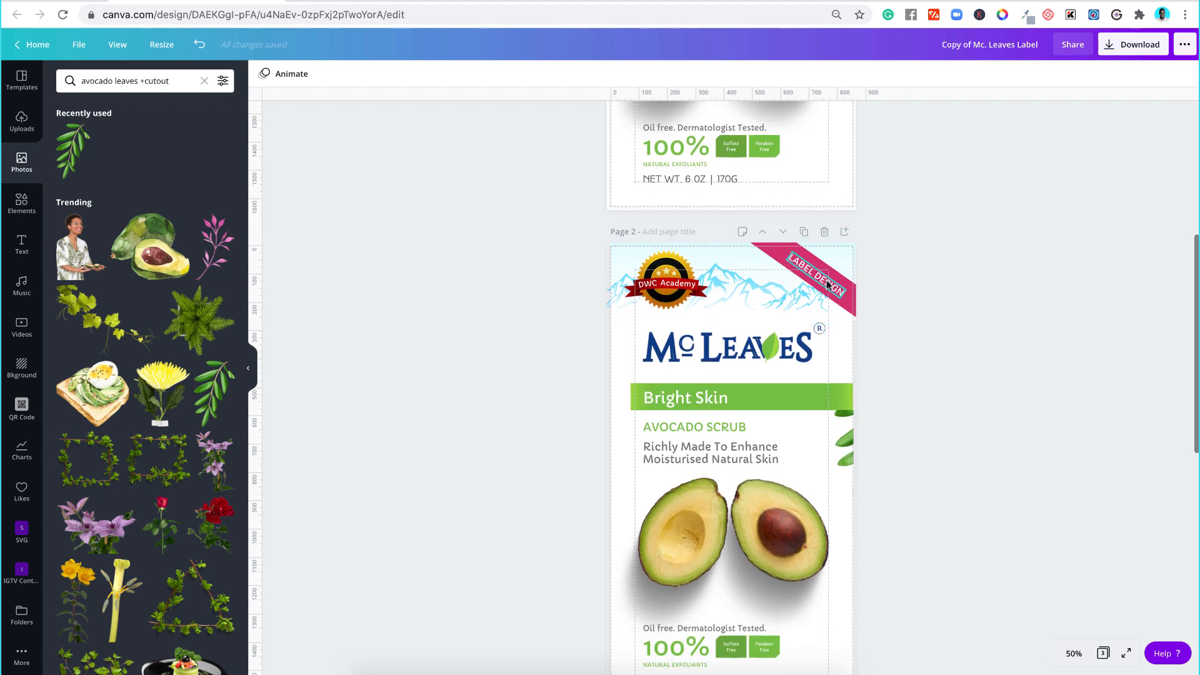
left_click(827, 285)
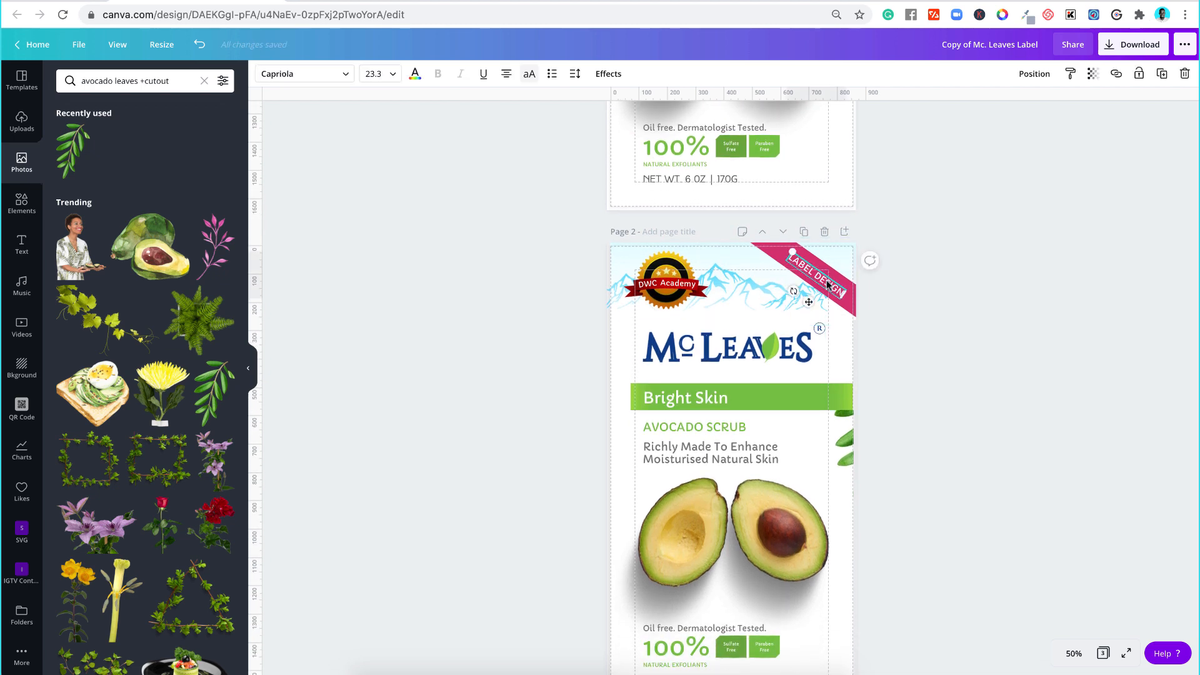
scroll(827, 285, "up", 6)
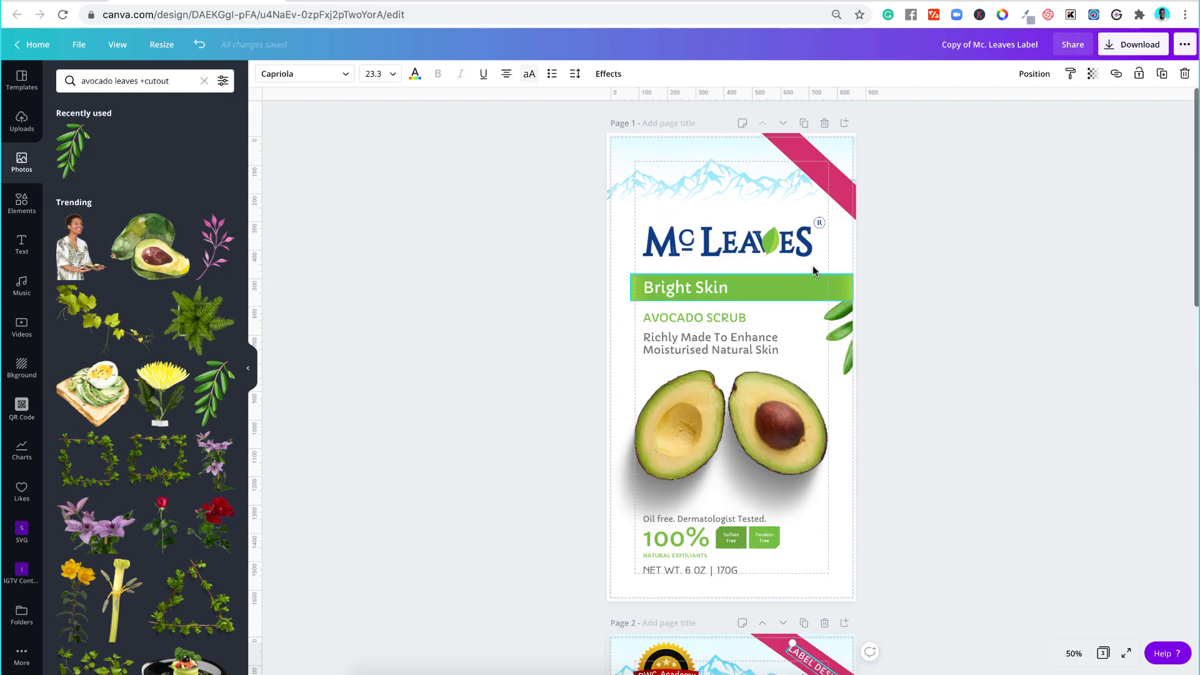
left_click(786, 258)
key("super+v")
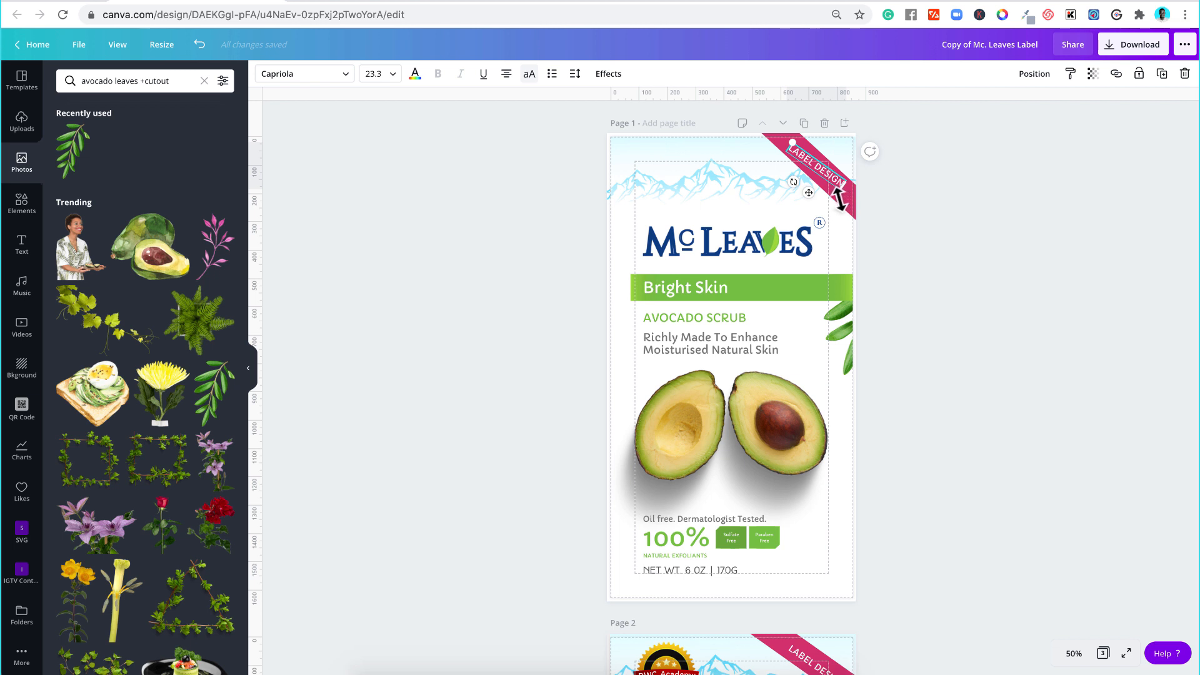
left_click(858, 206)
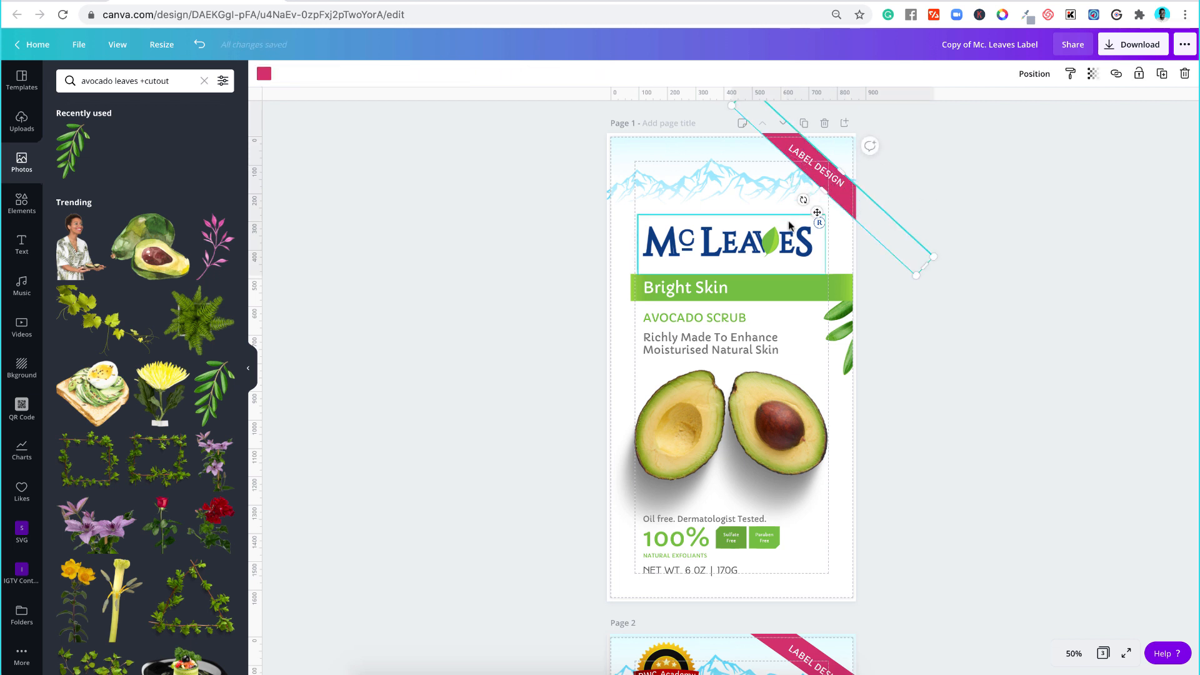
Step: Rotate the pink corner ribbon to a shallower slope matching the LABEL DESIGN text, and compare it with page 2
left_click_drag(803, 201, 848, 191)
left_click(961, 167)
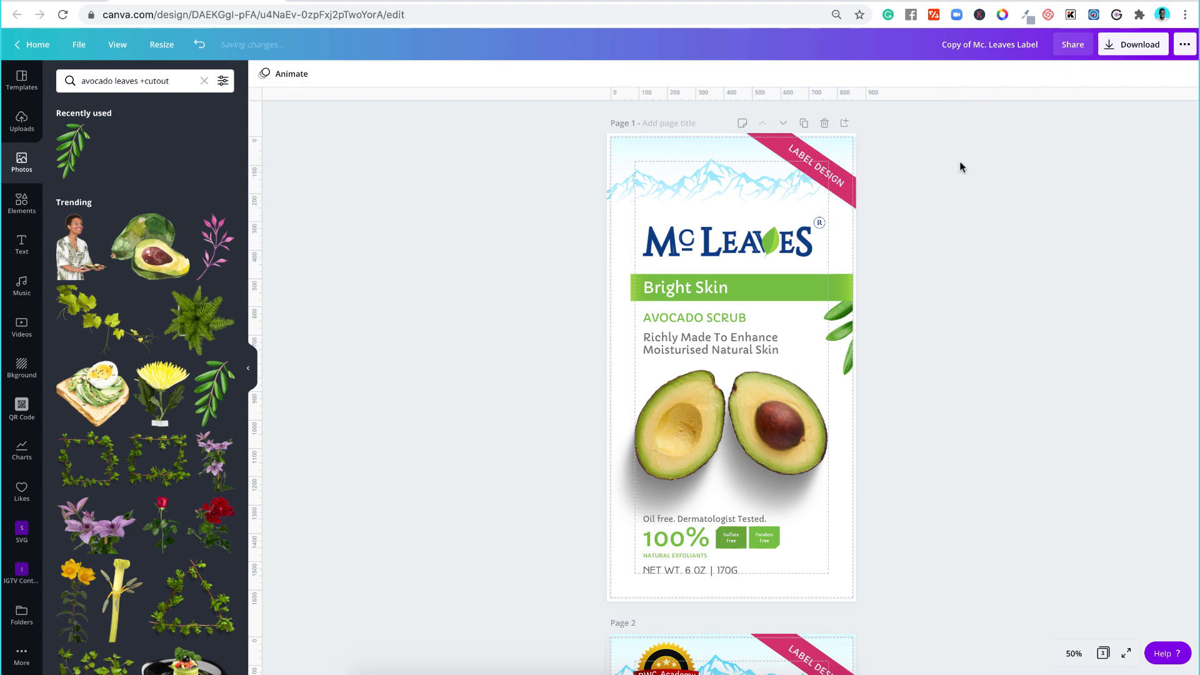
scroll(961, 167, "down", 5)
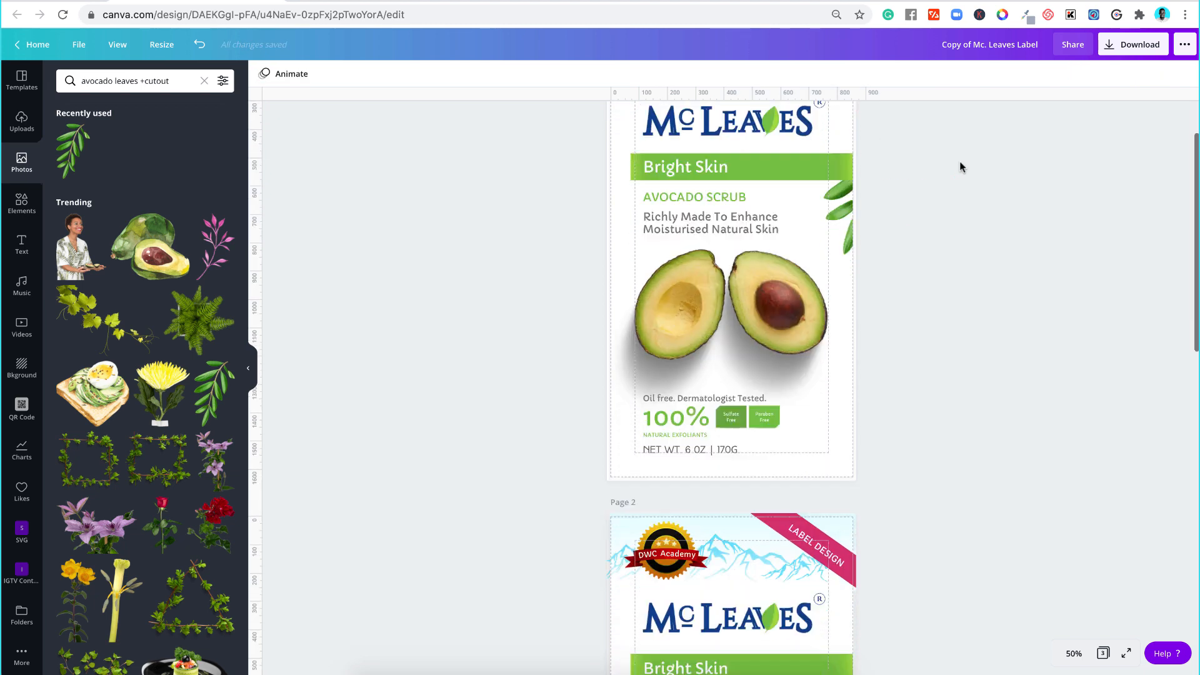
scroll(960, 167, "up", 5)
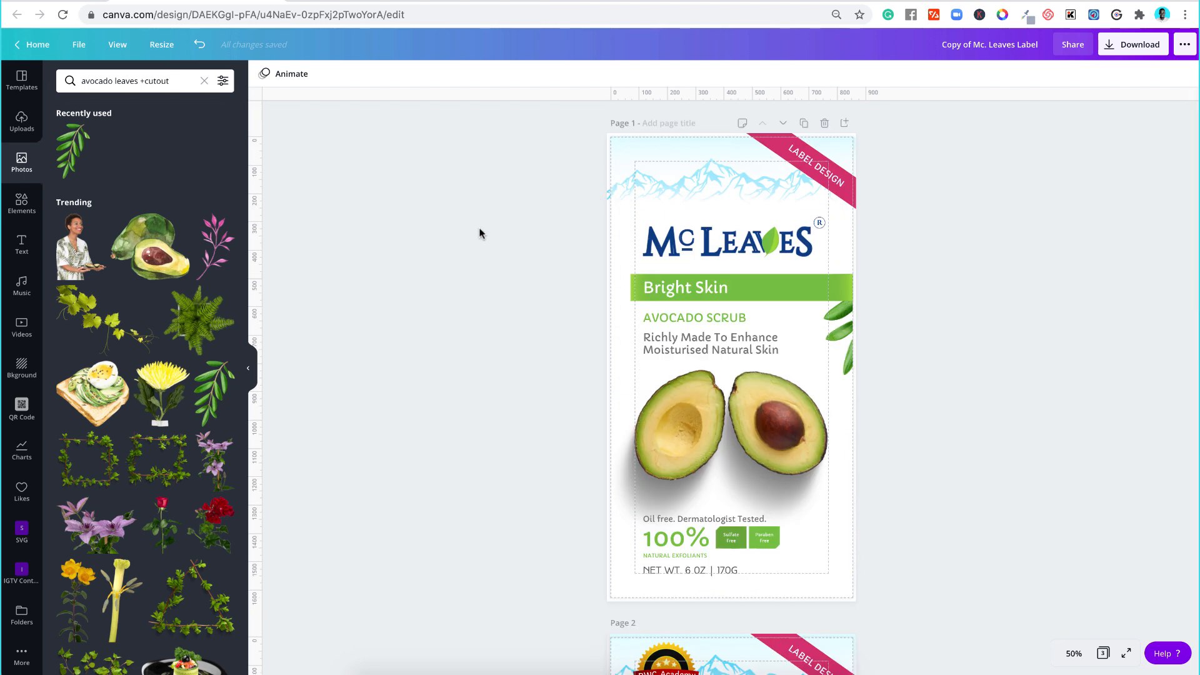
Step: Search the graphic elements for "quality"
left_click(161, 86)
left_click(24, 211)
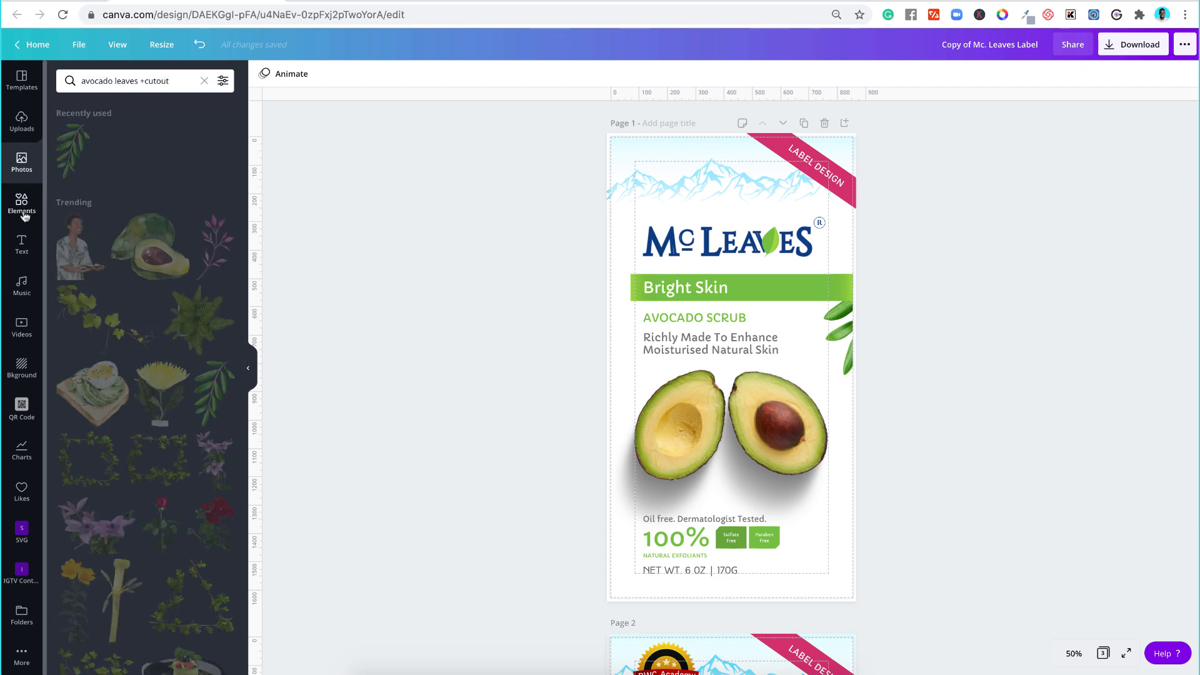
left_click(162, 76)
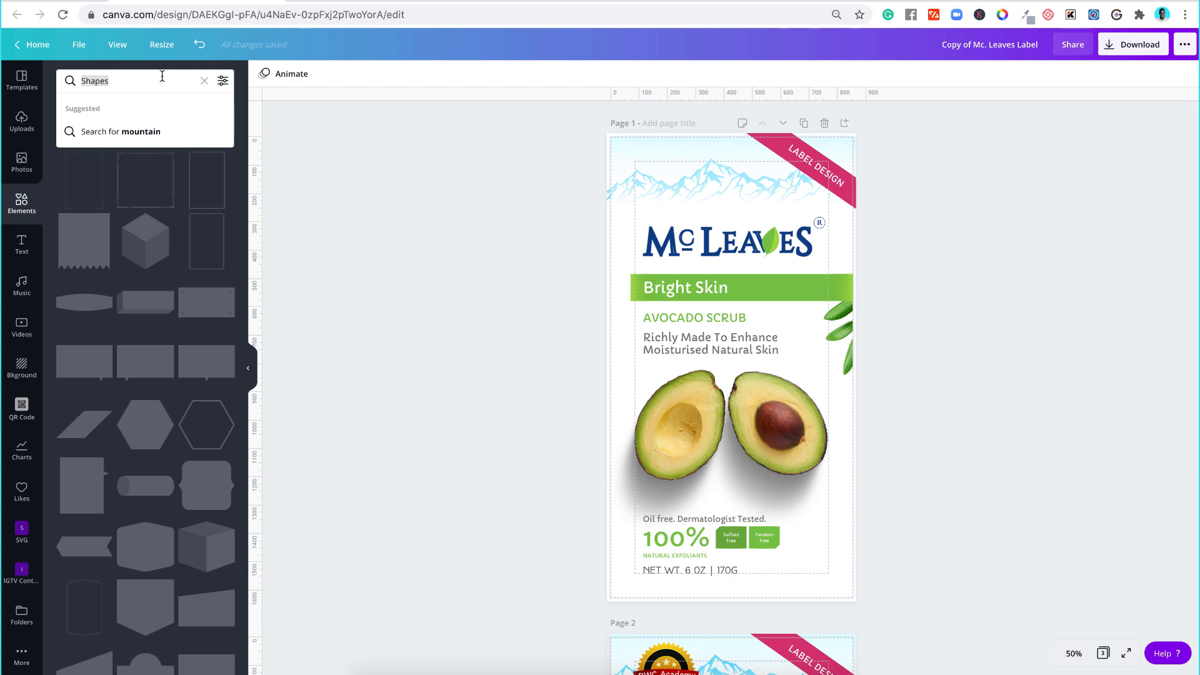
type("quality")
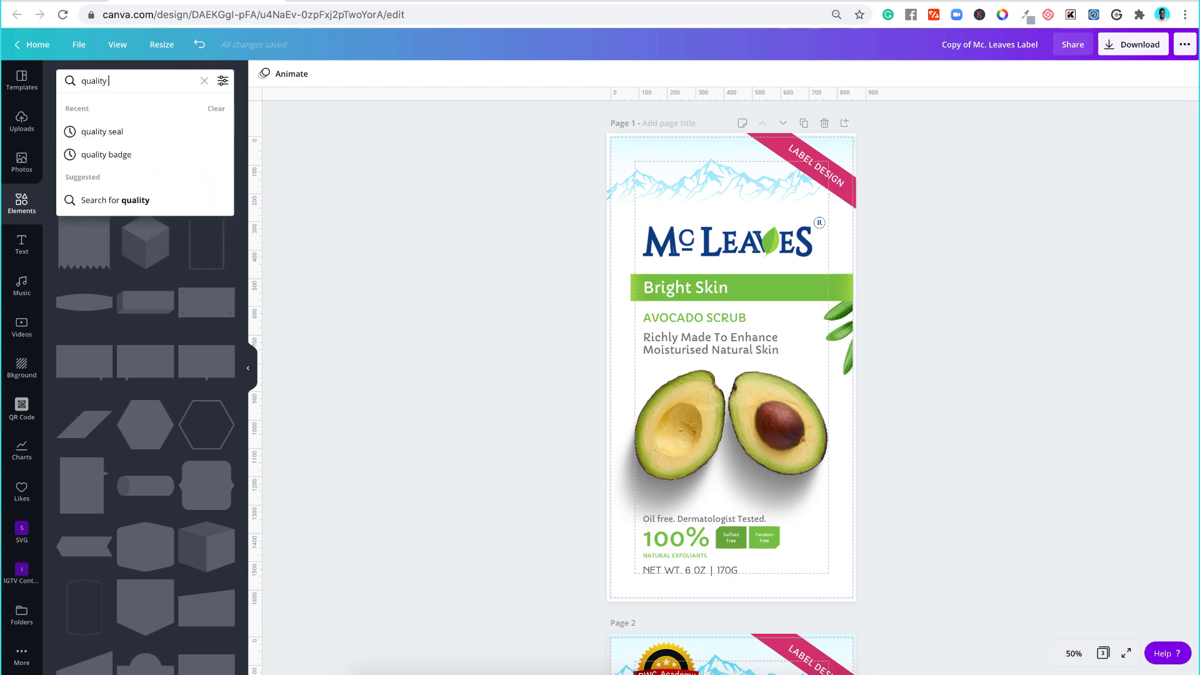
key("Return")
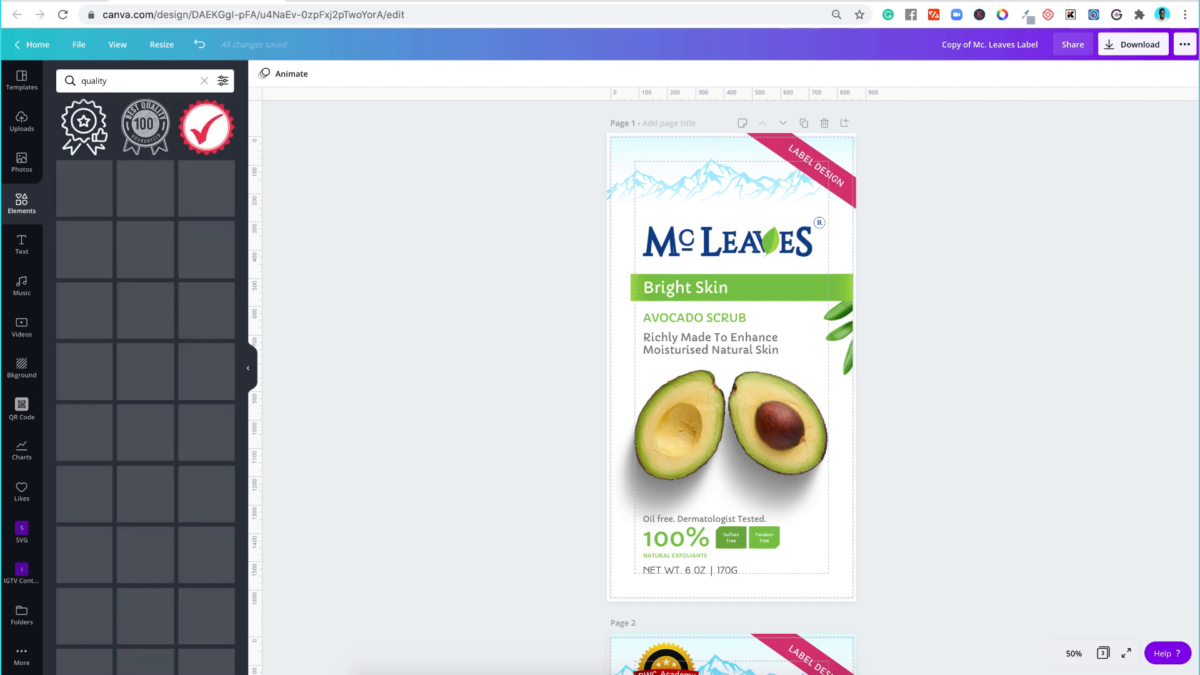
Step: Refine the elements search to "quality mark"
left_click(150, 81)
type("se")
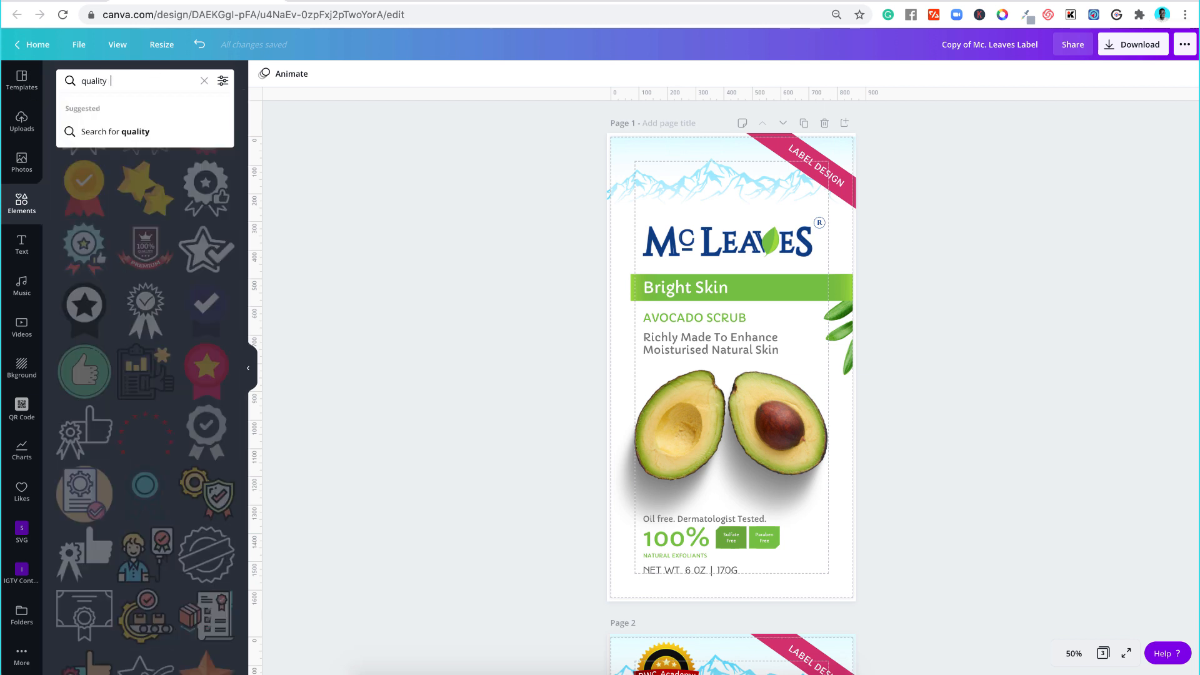
type("a")
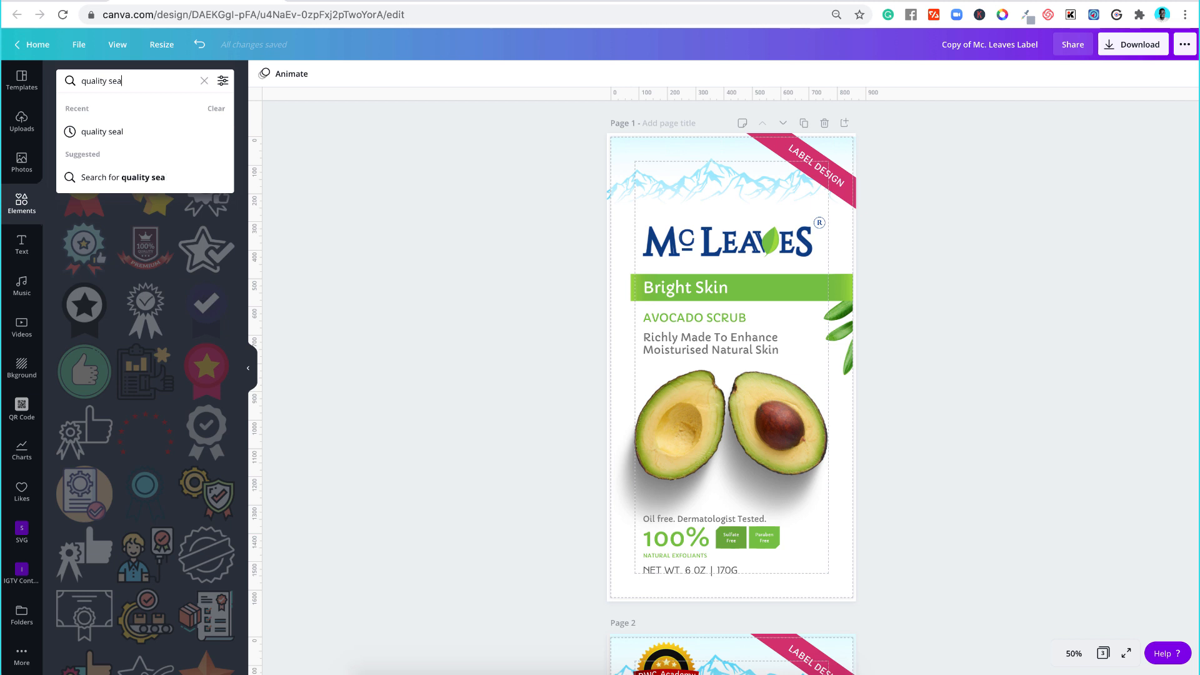
key("BackSpace")
key("BackSpace")
key("BackSpace")
type("mark")
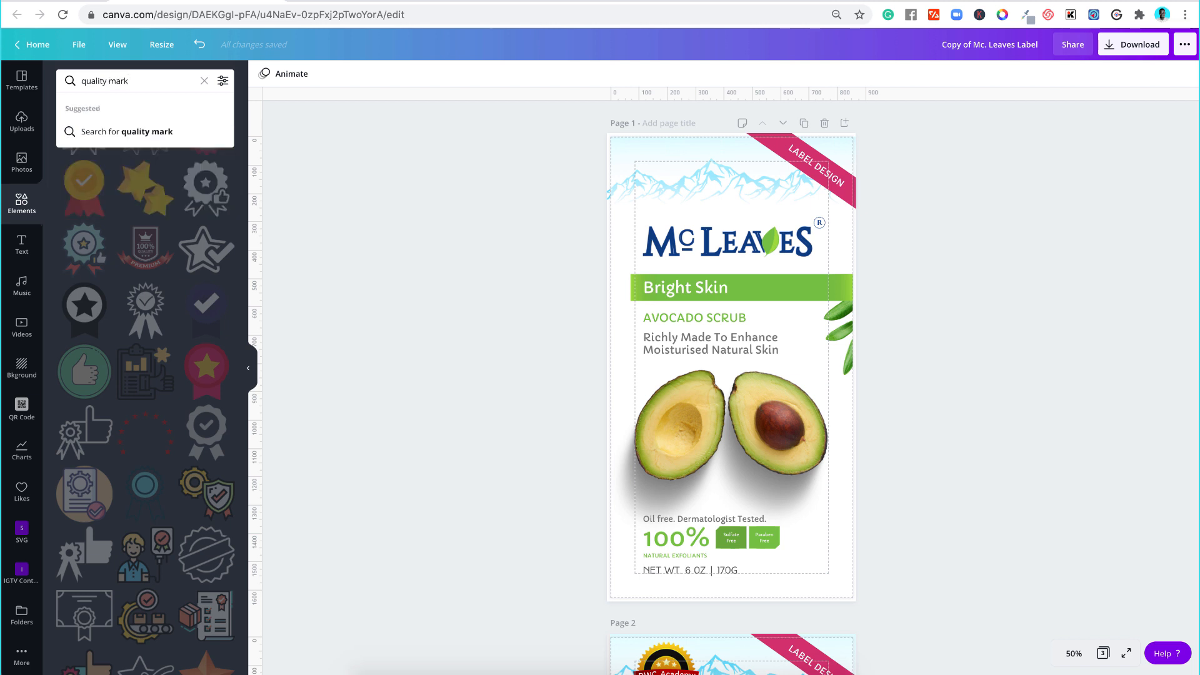
key("Return")
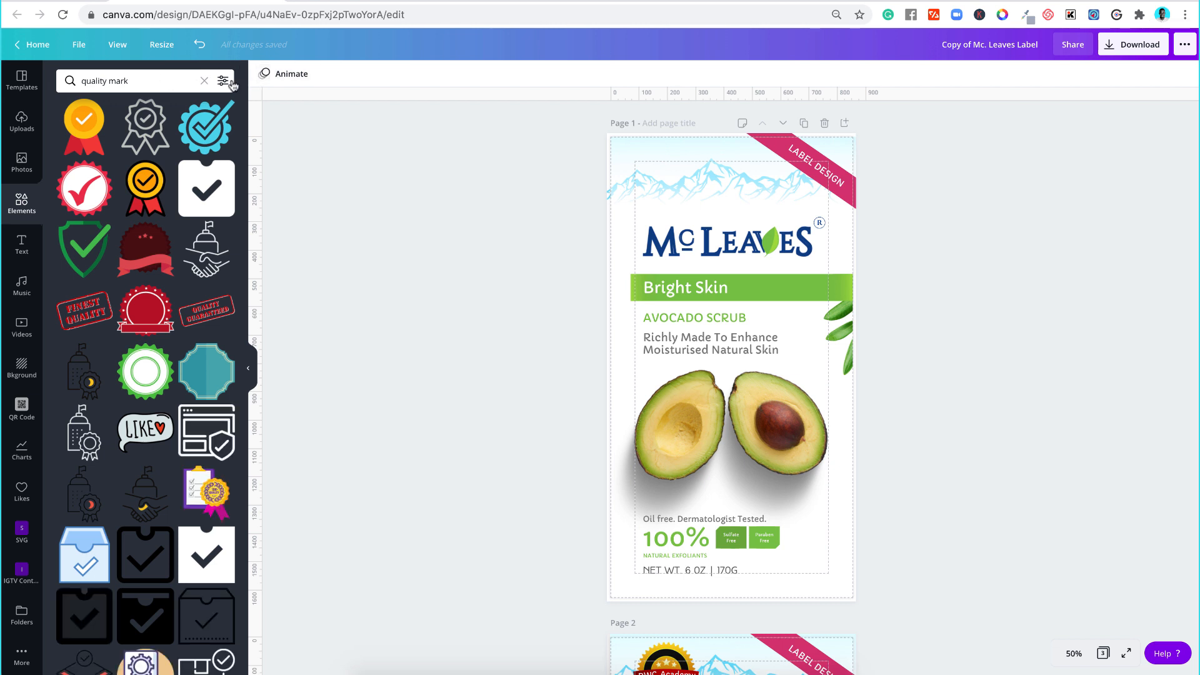
Step: Change the elements search to "quality seal"
double_click(145, 80)
type("se")
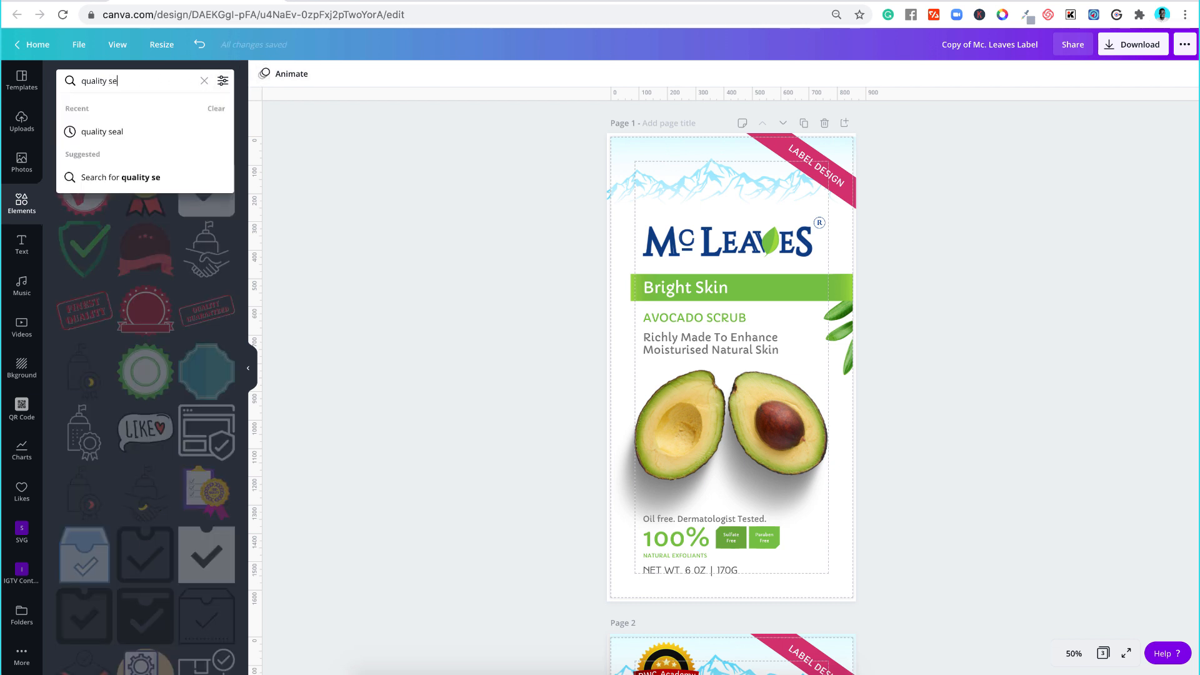
type("al")
key("Return")
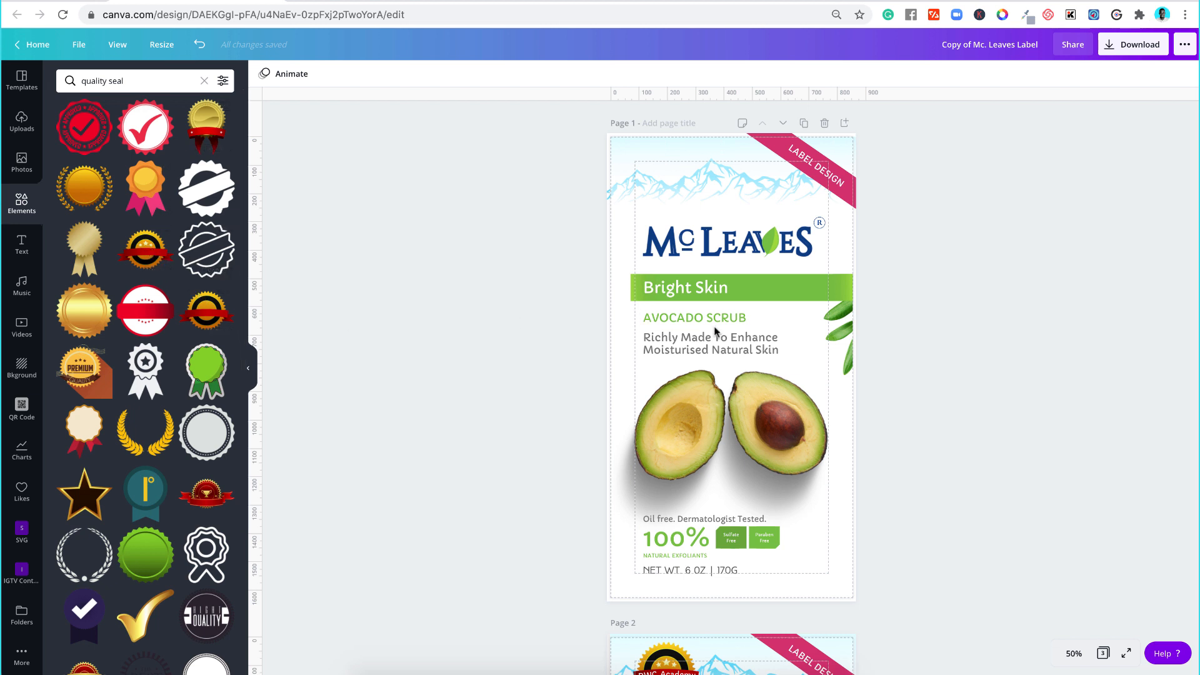
Step: Copy the gold DWC Academy seal with its ribbon text from page 2 and paste it above the logo on page 1
scroll(715, 332, "down", 3)
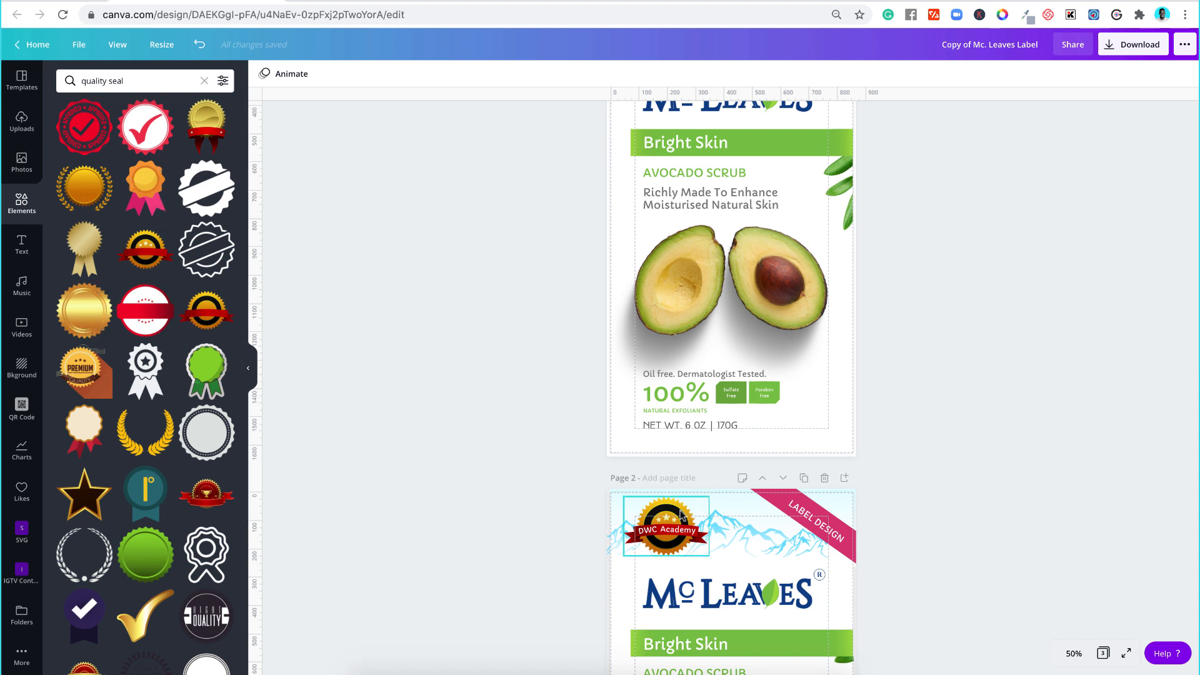
left_click(647, 532)
left_click(680, 531, "shift")
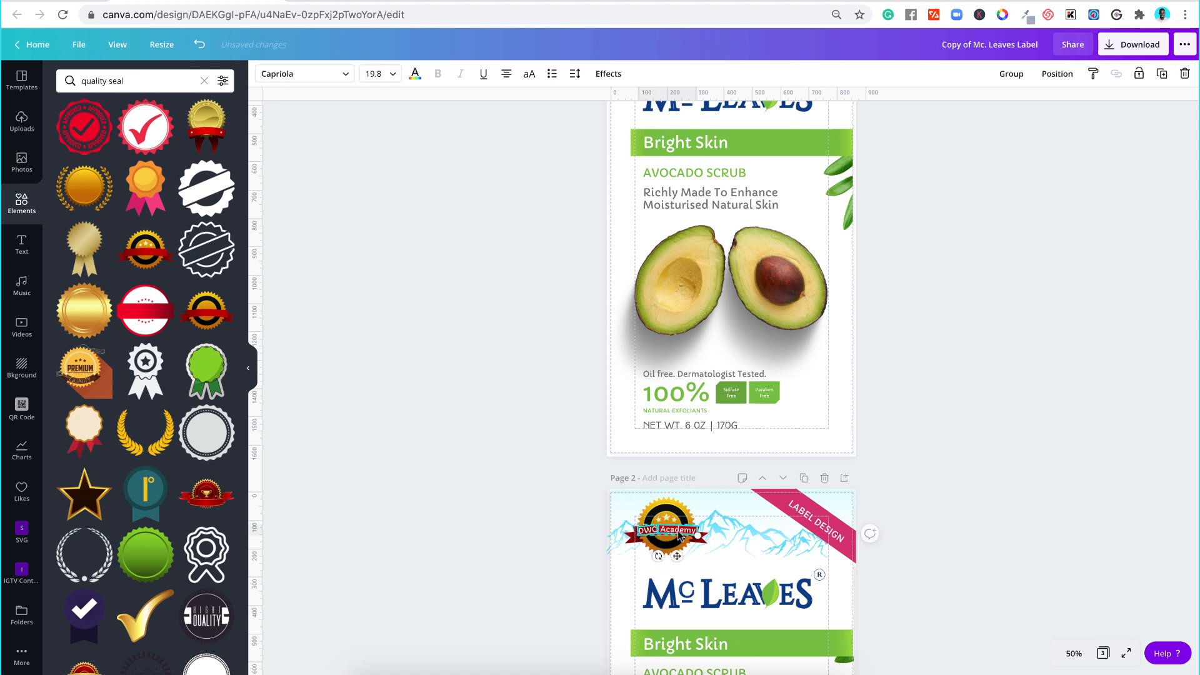
left_click(668, 518, "shift")
scroll(668, 518, "up", 3)
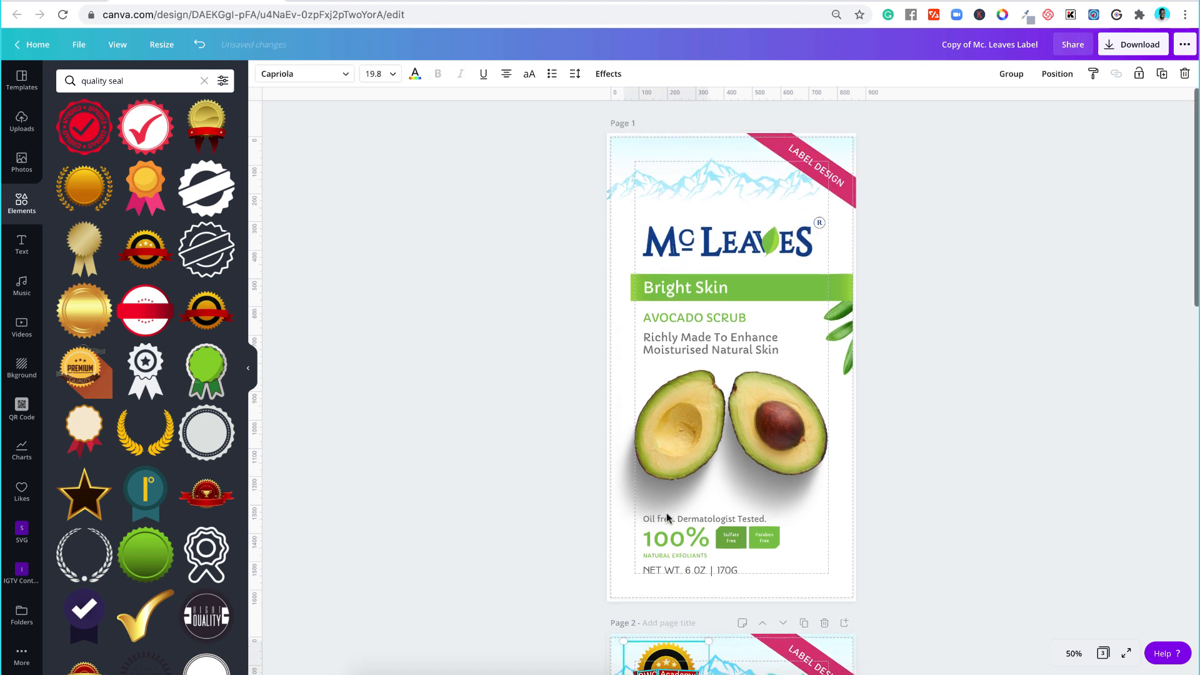
left_click(680, 236)
key("ctrl+v")
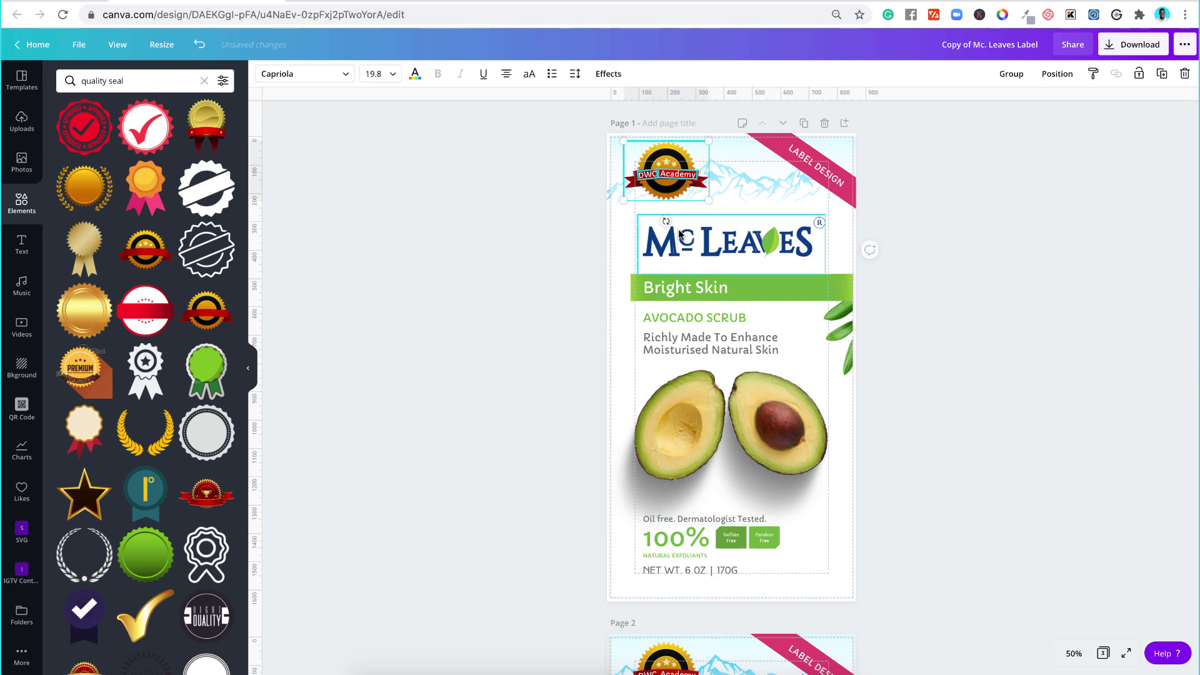
left_click(999, 247)
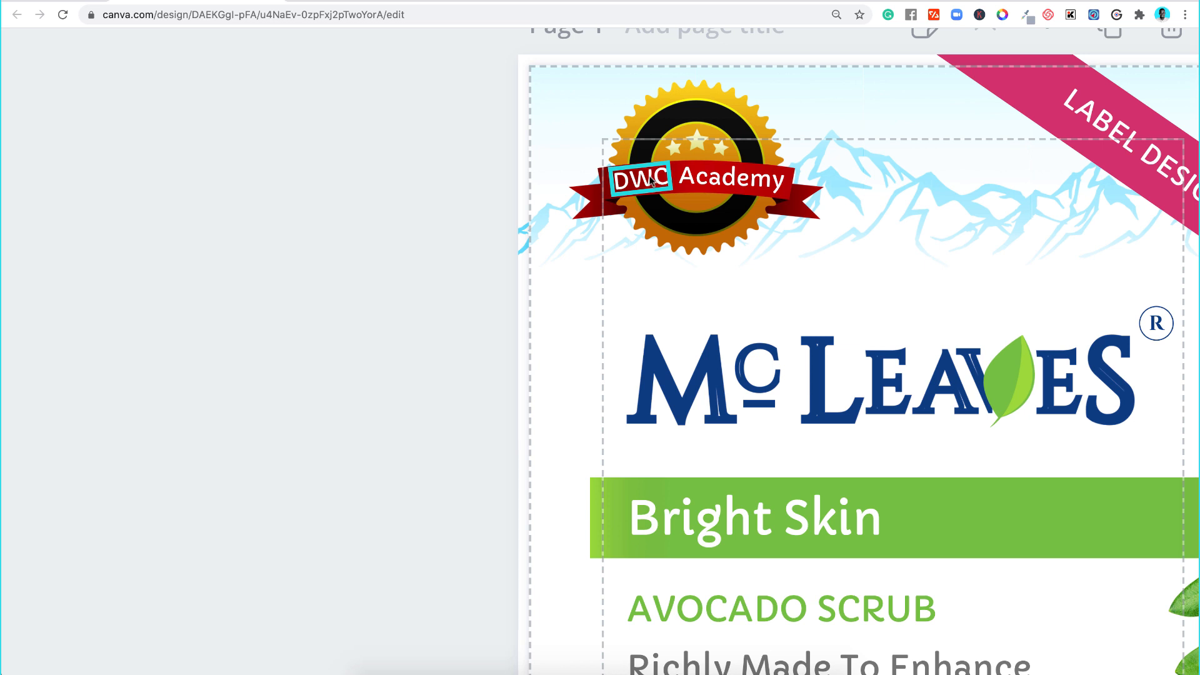
Step: Try moving the separate DWC and Academy texts off the seal's red ribbon on page 1, and undo both moves
left_click_drag(651, 180, 654, 247)
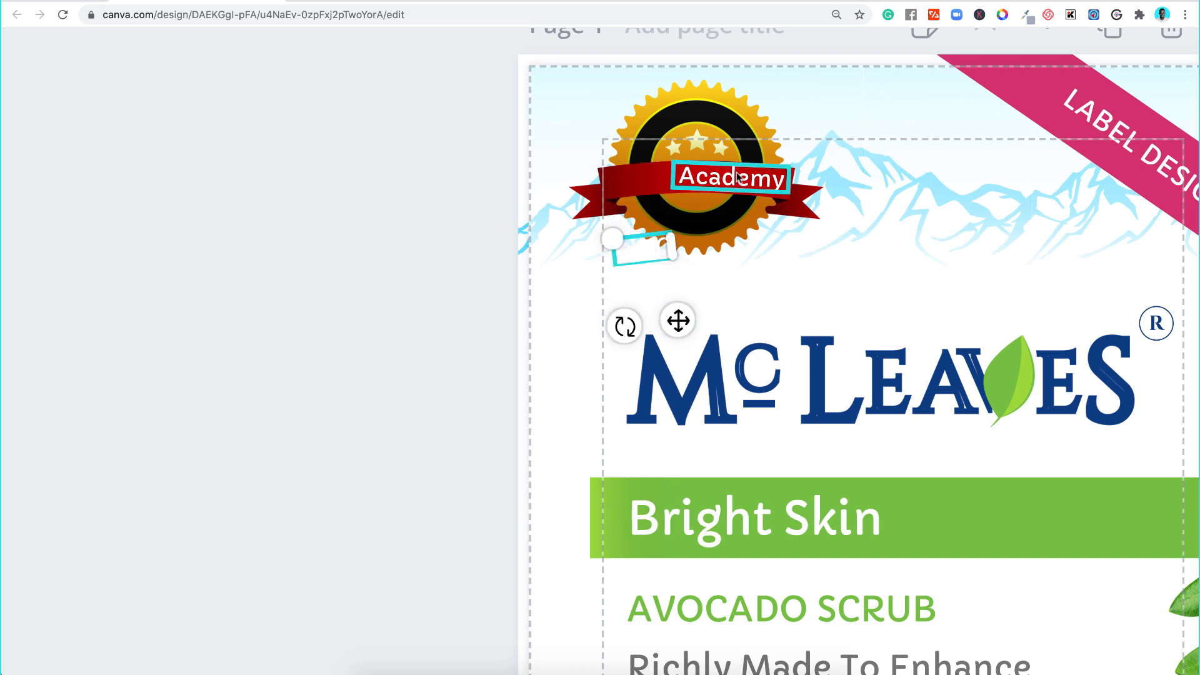
left_click_drag(738, 175, 769, 238)
key("ctrl+z")
key("ctrl+z")
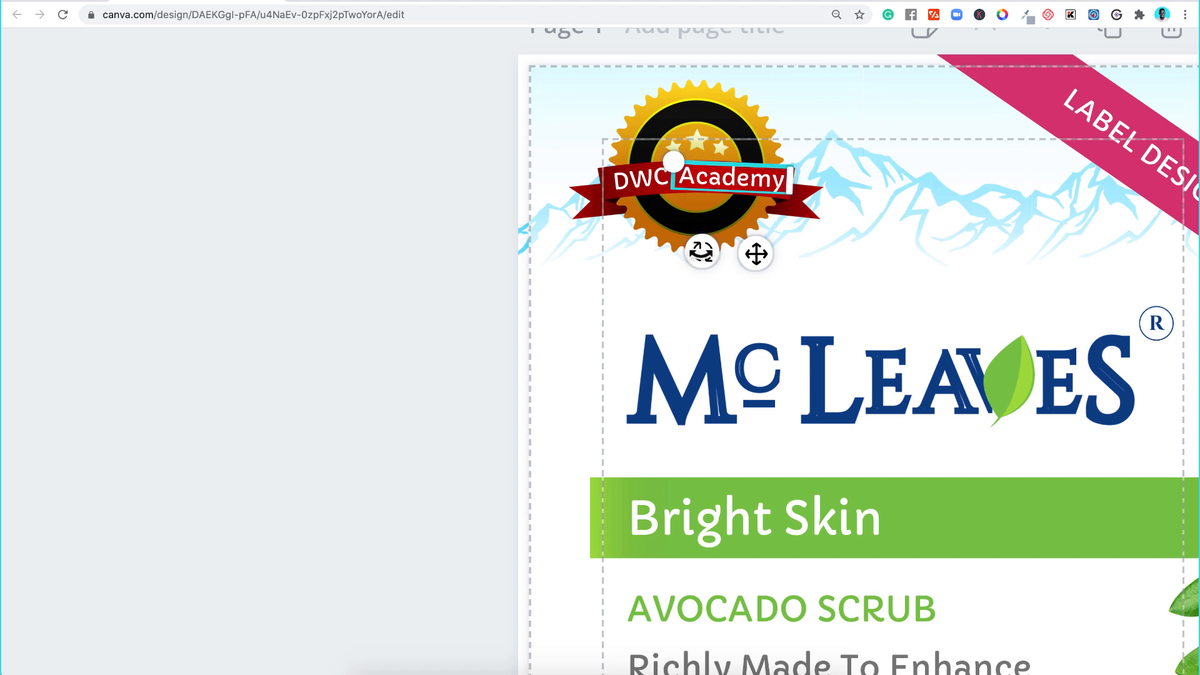
mouse_move(700, 252)
left_mouse_down()
mouse_move(635, 228)
mouse_move(701, 273)
left_mouse_up()
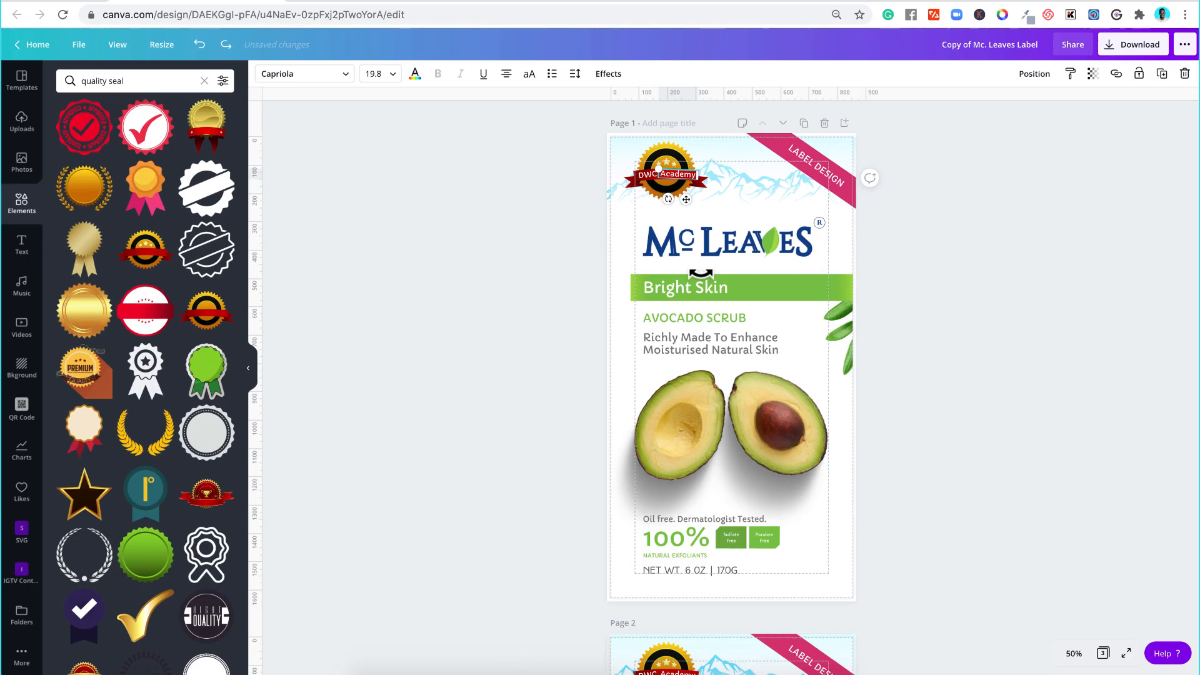
left_click(520, 312)
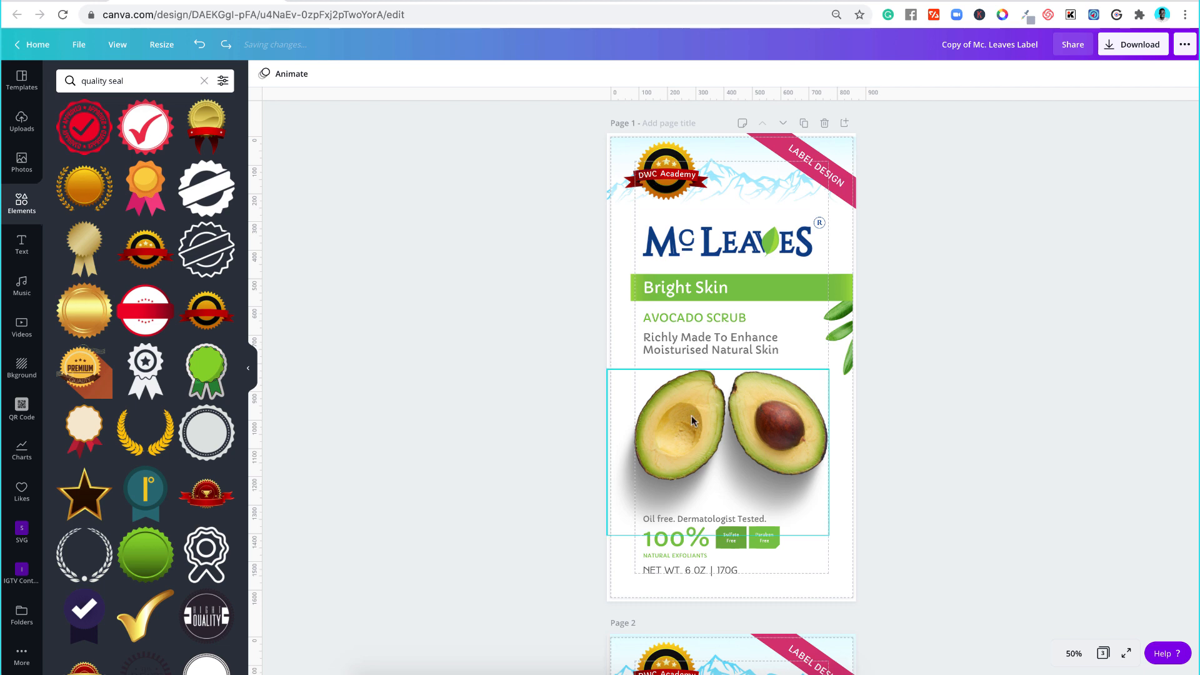
Step: Add a blank page 4 after the Design Structure page and set its background to white
scroll(692, 421, "down", 15)
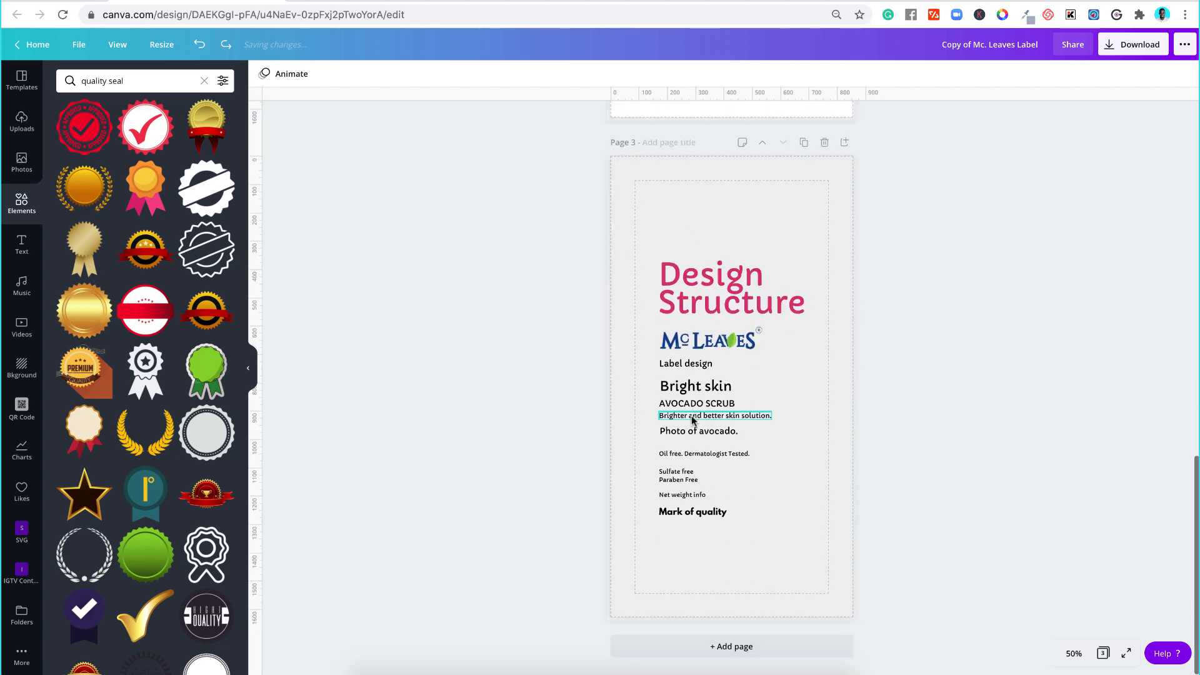
left_click(696, 649)
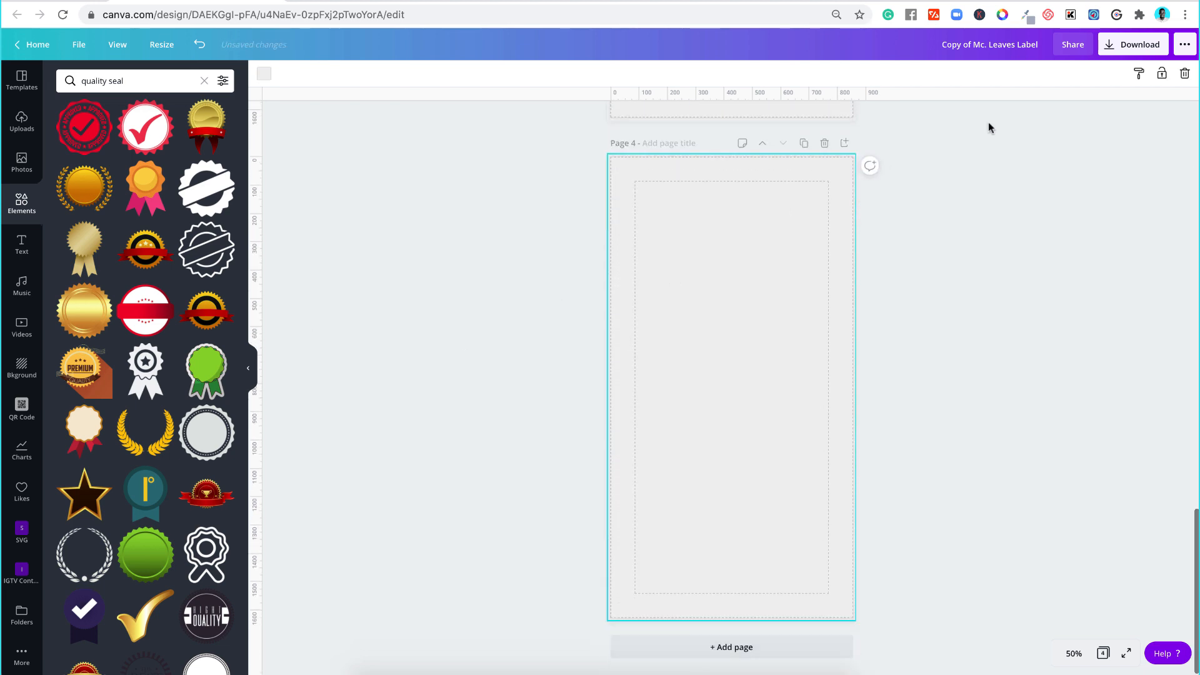
left_click(265, 75)
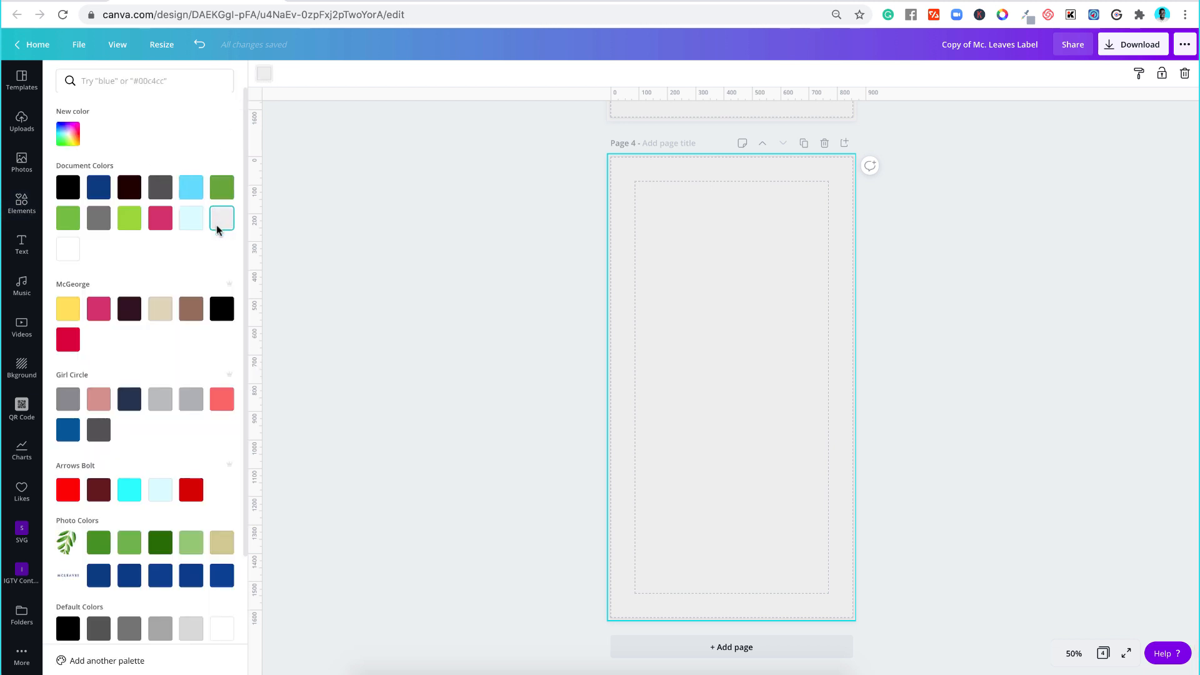
left_click(68, 250)
left_click(329, 255)
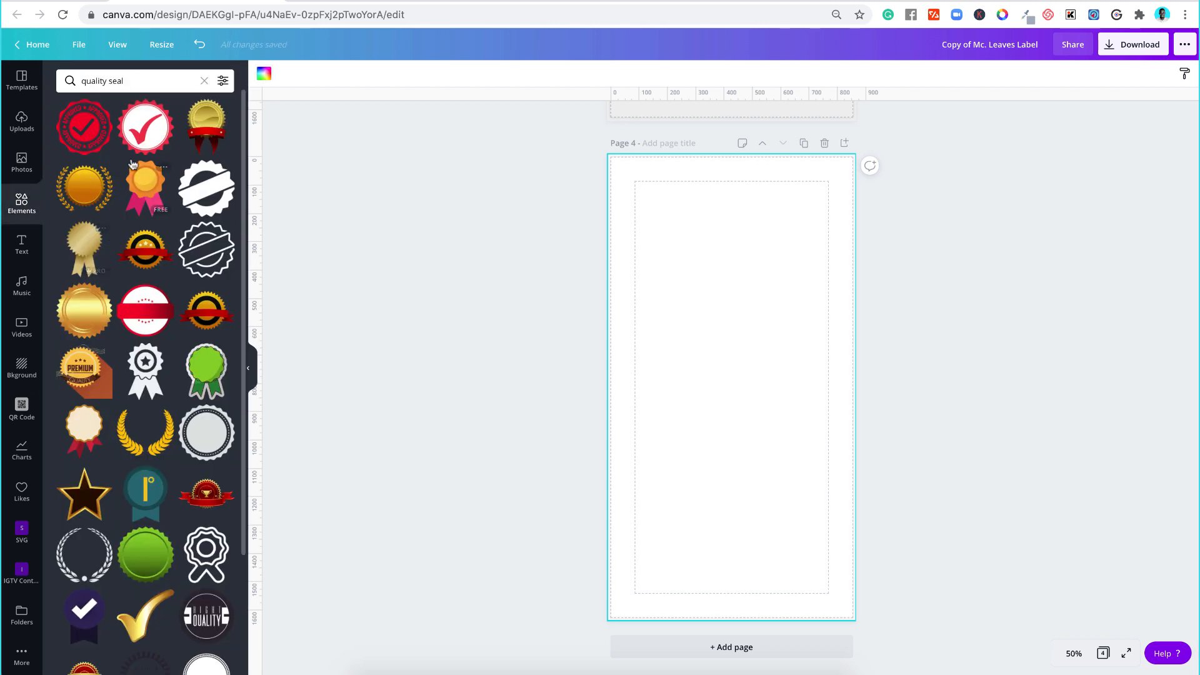
Step: Filter the "quality seal" results to free elements only
left_click(223, 81)
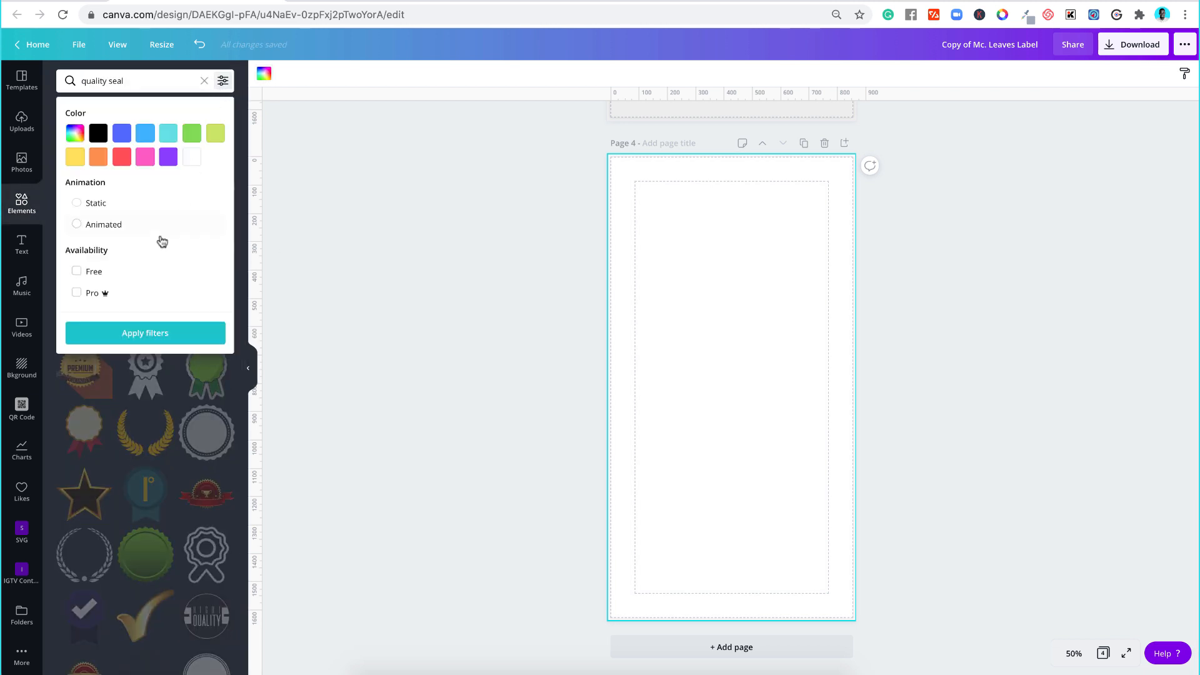
left_click(94, 271)
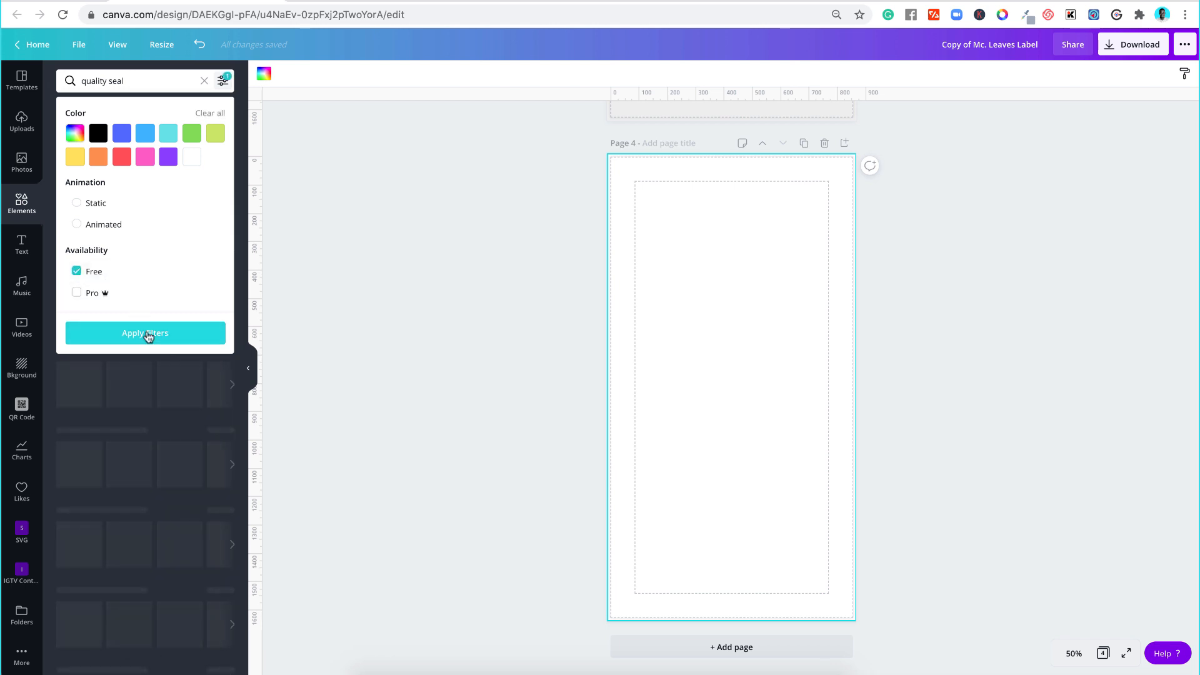
left_click(148, 333)
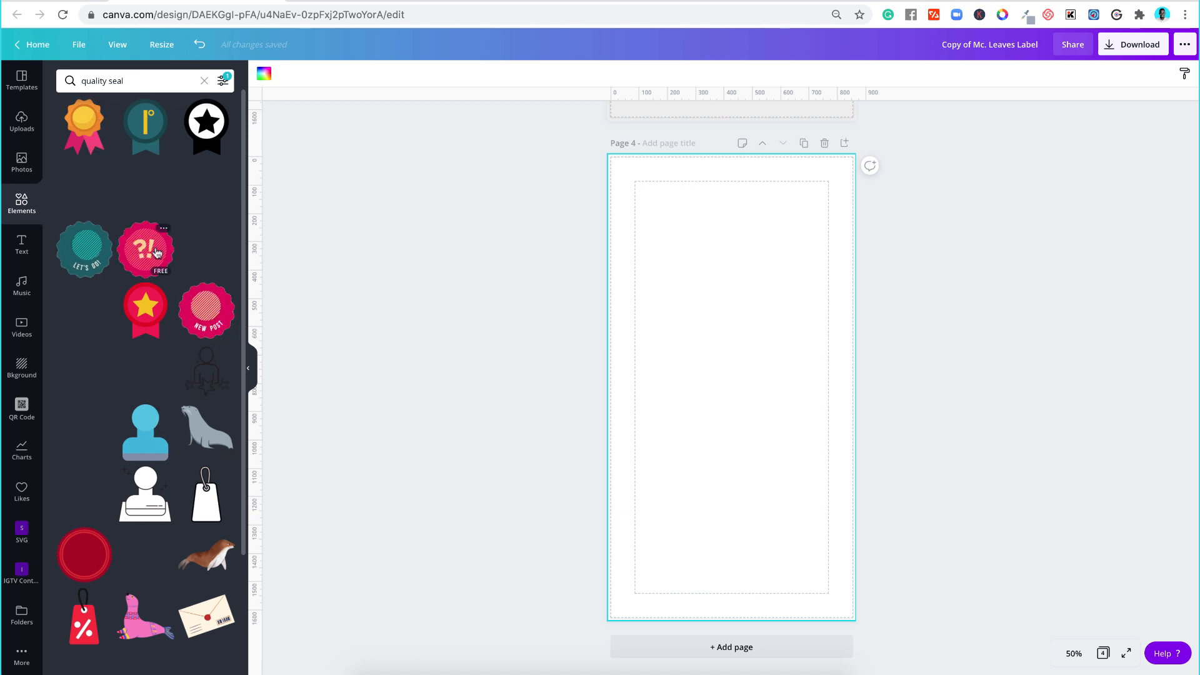
Step: Browse the free seals, add the plain dark red scalloped seal to the middle of page 4 and enlarge it slightly
scroll(155, 247, "down", 8)
scroll(155, 250, "up", 8)
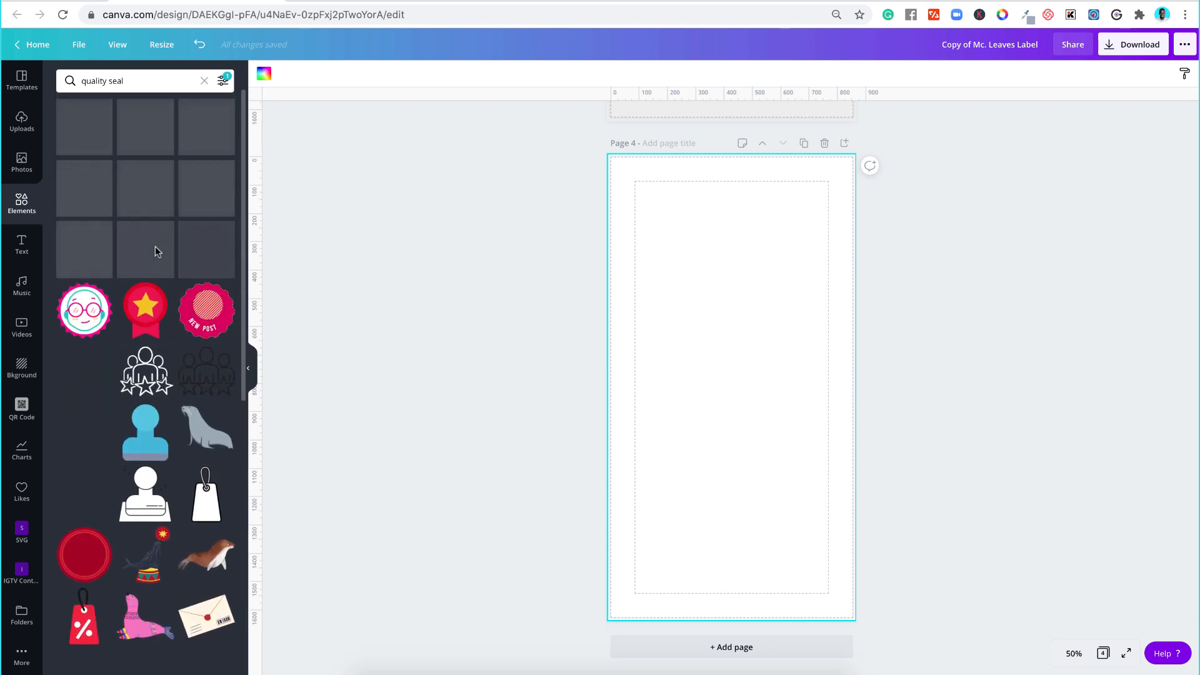
scroll(156, 253, "down", 1)
scroll(156, 253, "down", 4)
scroll(156, 248, "up", 4)
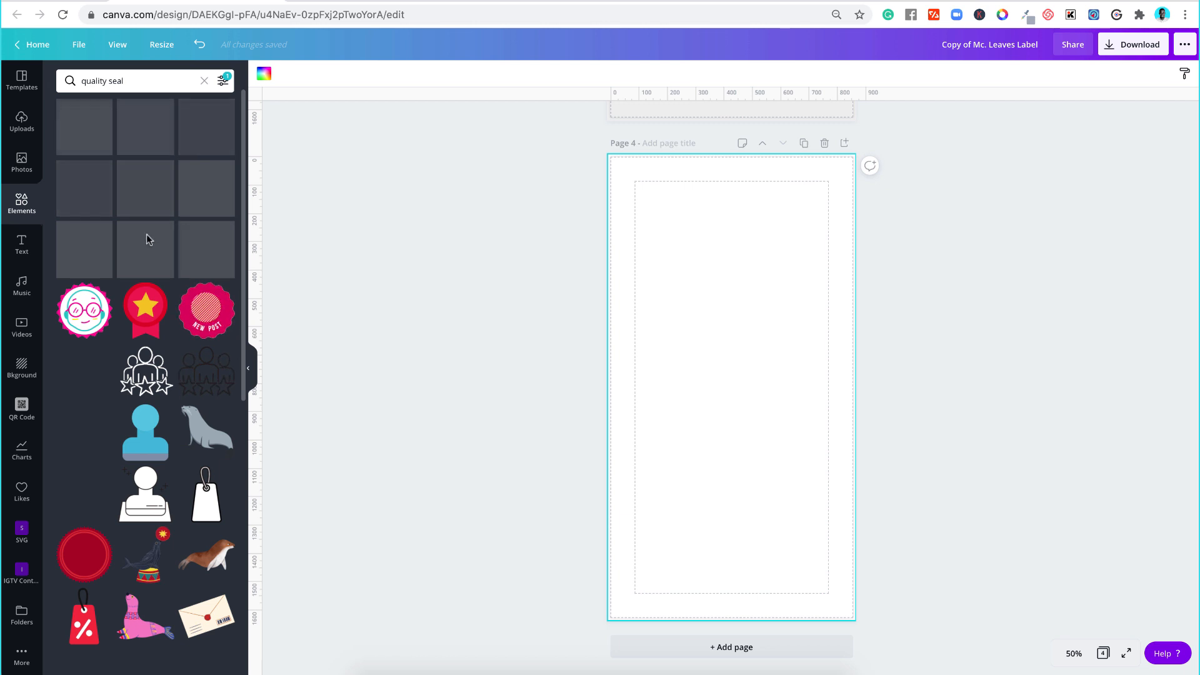
left_click(107, 480)
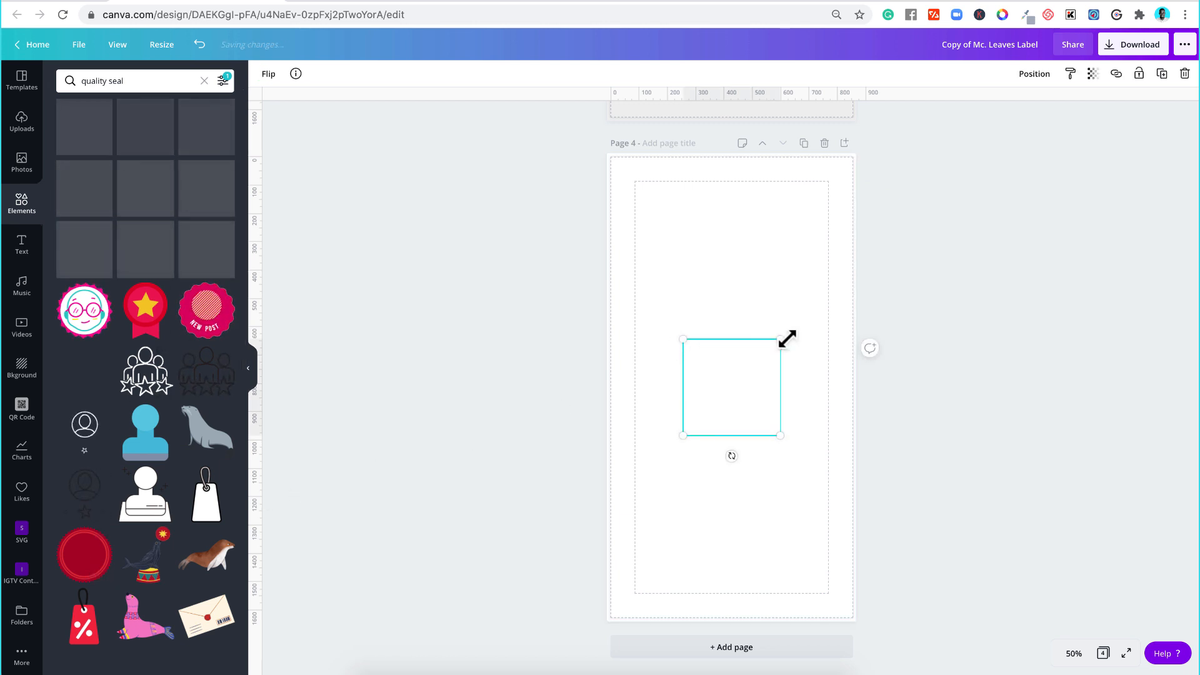
mouse_move(787, 338)
left_mouse_down()
mouse_move(815, 313)
mouse_move(791, 353)
left_mouse_up()
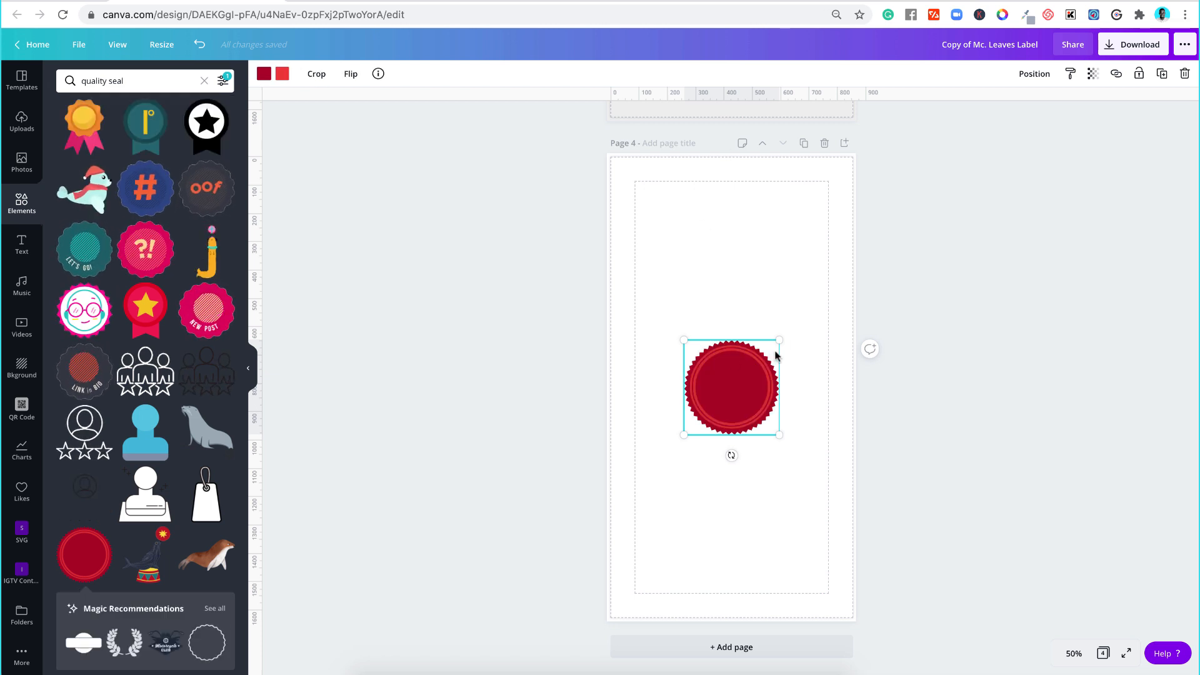
left_click_drag(785, 332, 784, 336)
left_click(401, 344)
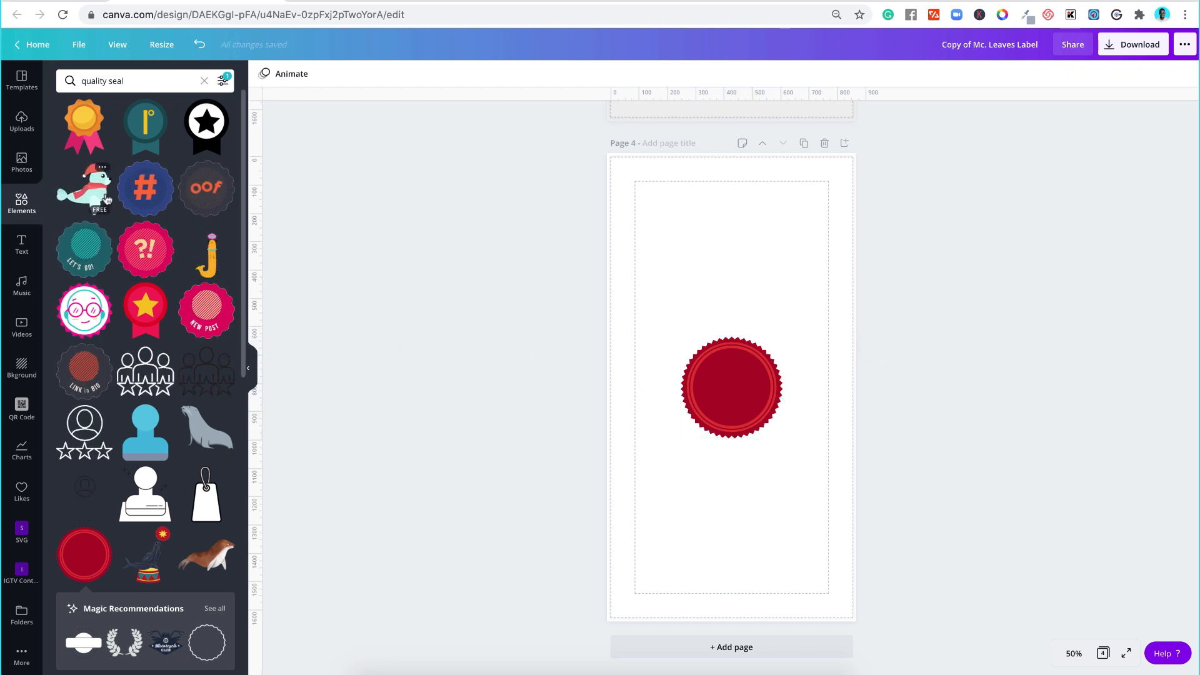
Step: Add the orange rosette with pink ribbons to page 4, enlarge it and send it behind the dark red seal
left_click(94, 127)
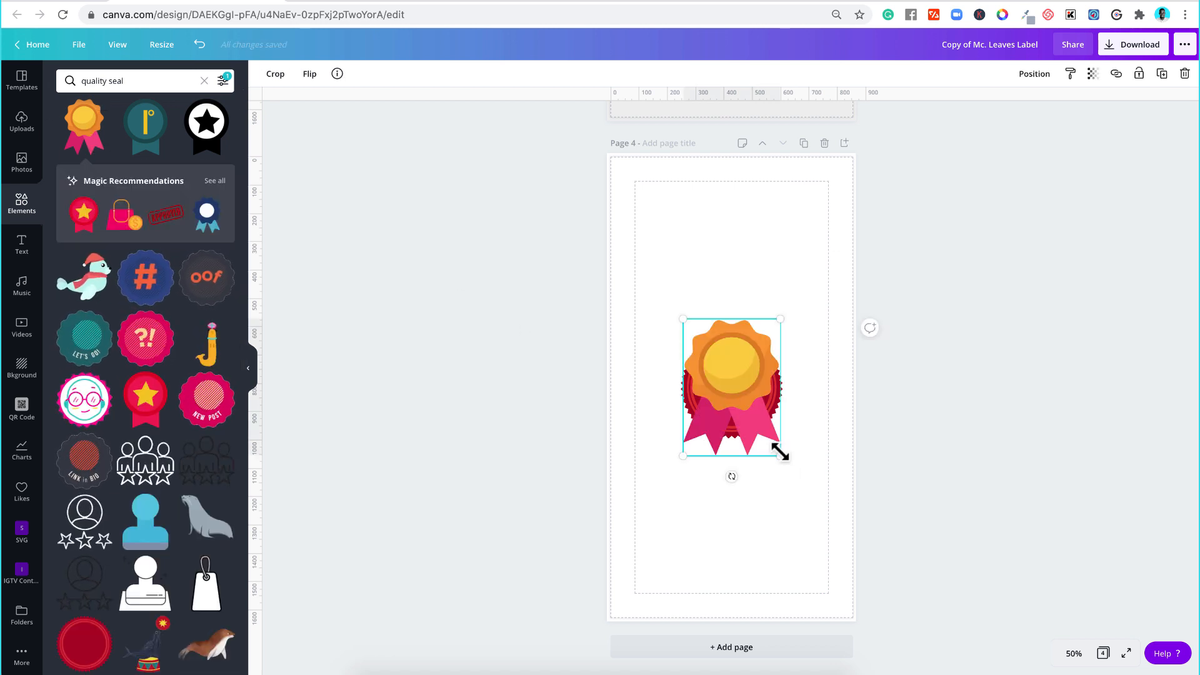
left_click_drag(780, 451, 811, 497)
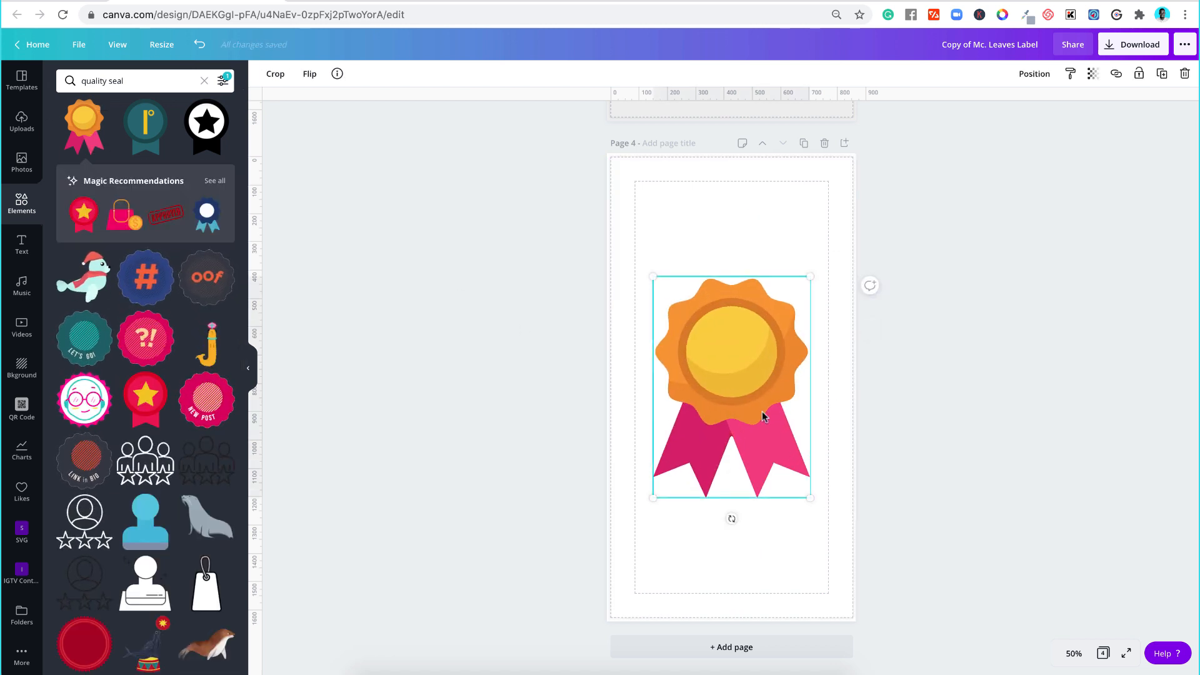
left_click(1034, 75)
left_click(994, 110)
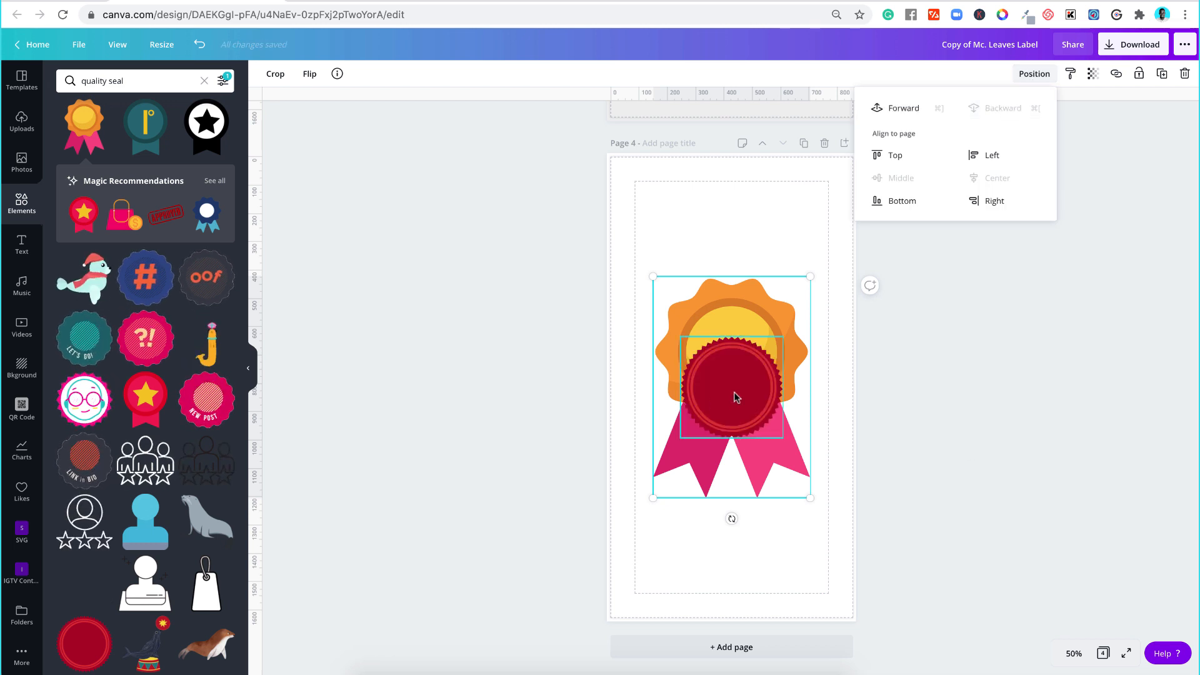
Step: Centre the dark red seal on the orange rosette and resize it to cover the rosette's yellow disc
left_click_drag(733, 394, 734, 356)
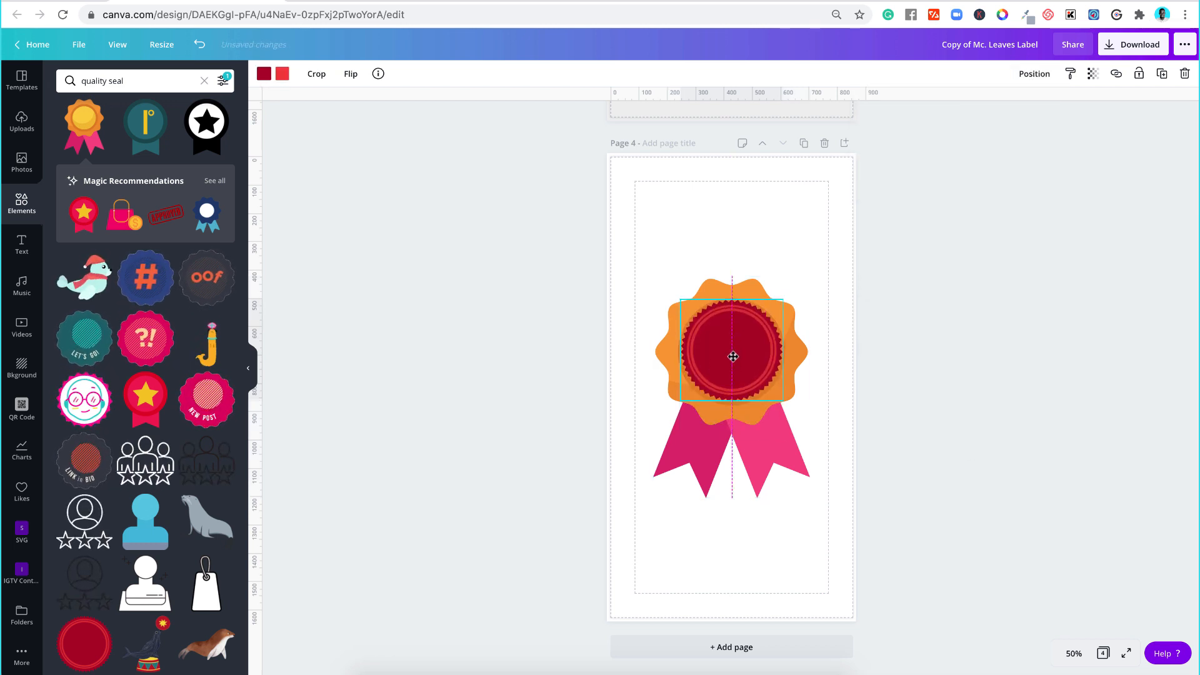
left_click_drag(783, 401, 762, 394)
left_click(996, 431)
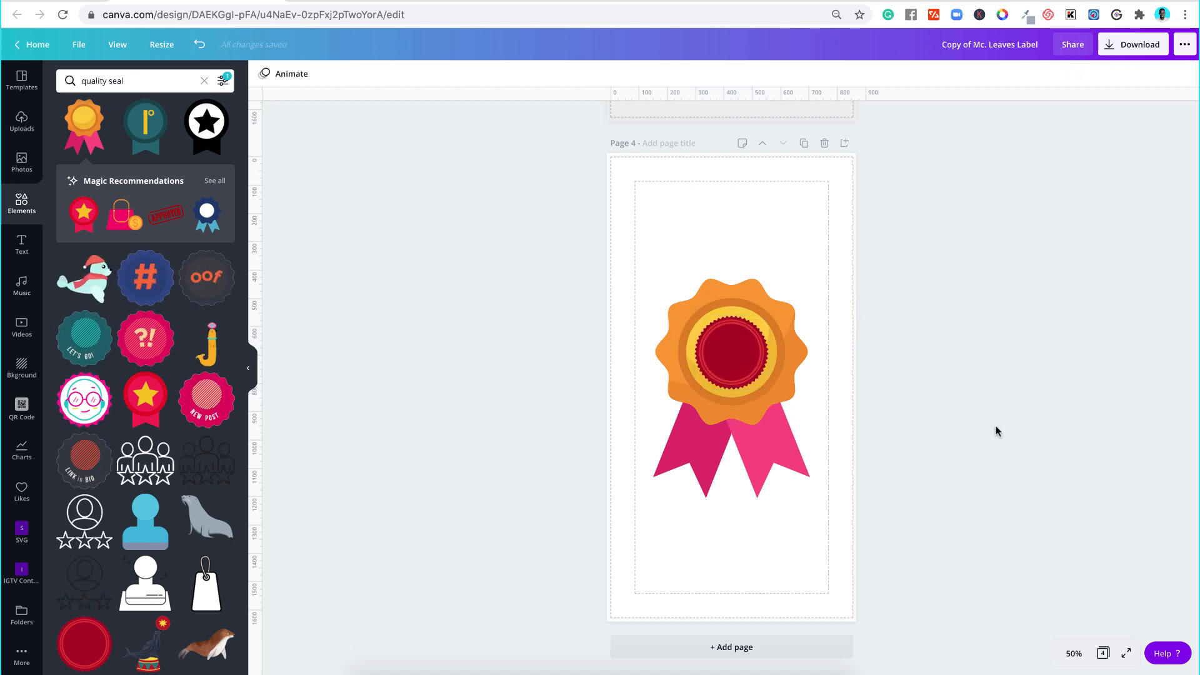
left_click(744, 428)
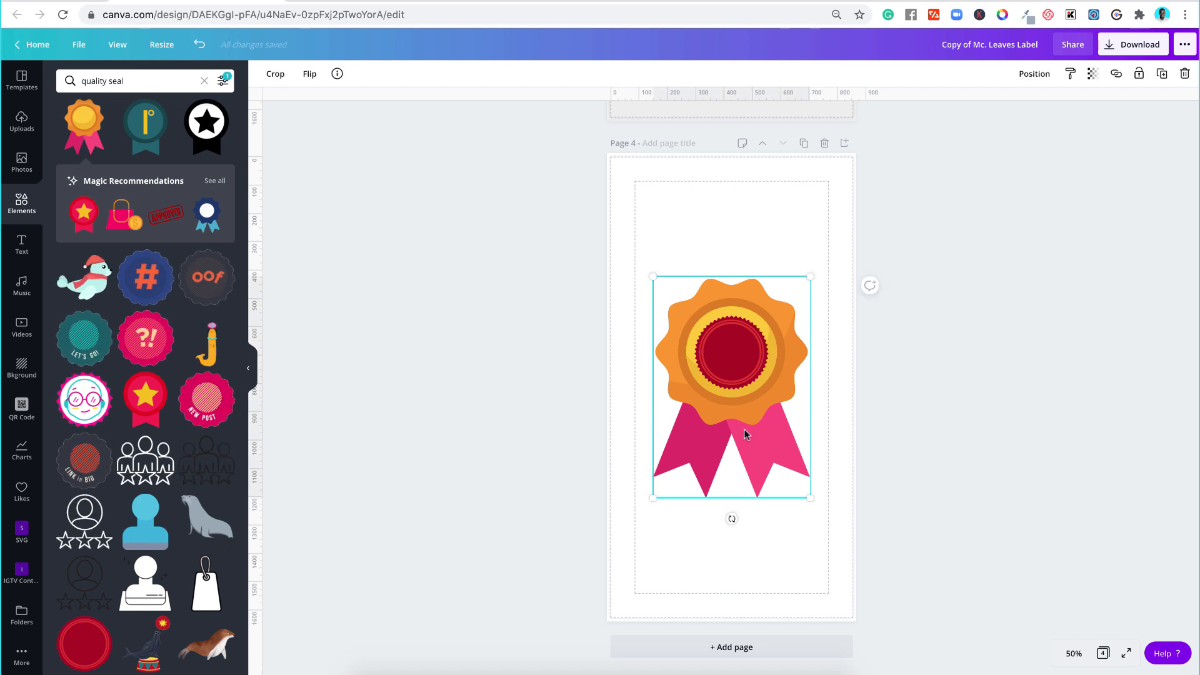
left_click(982, 387)
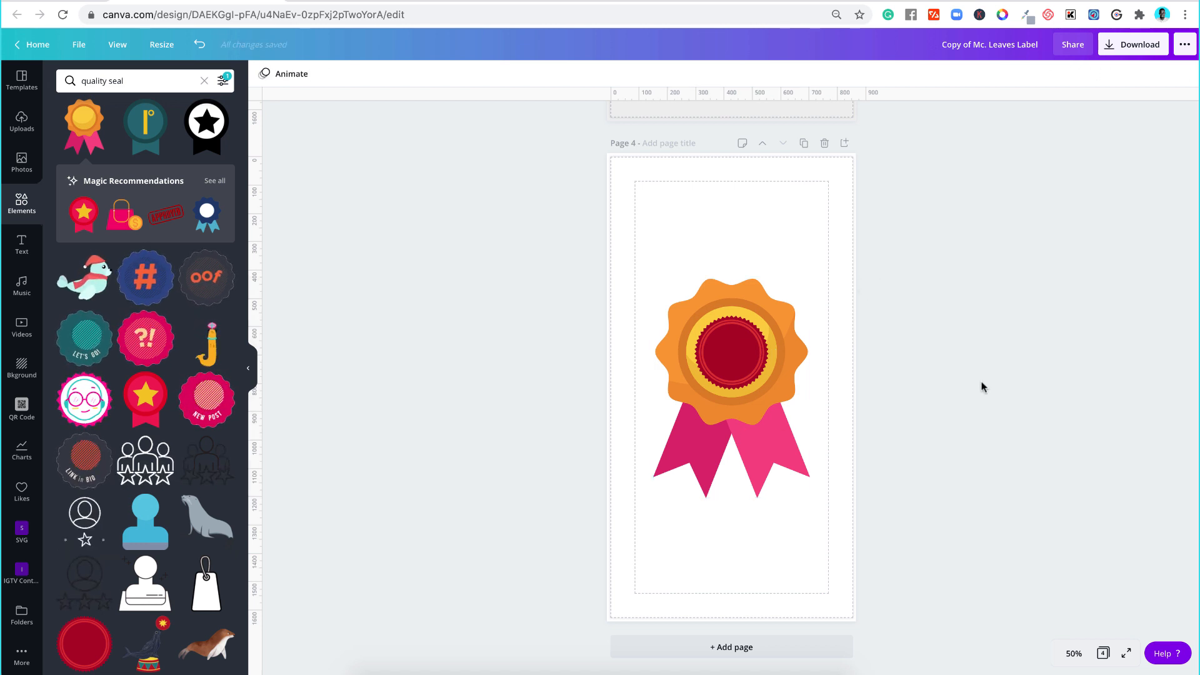
left_click(723, 356)
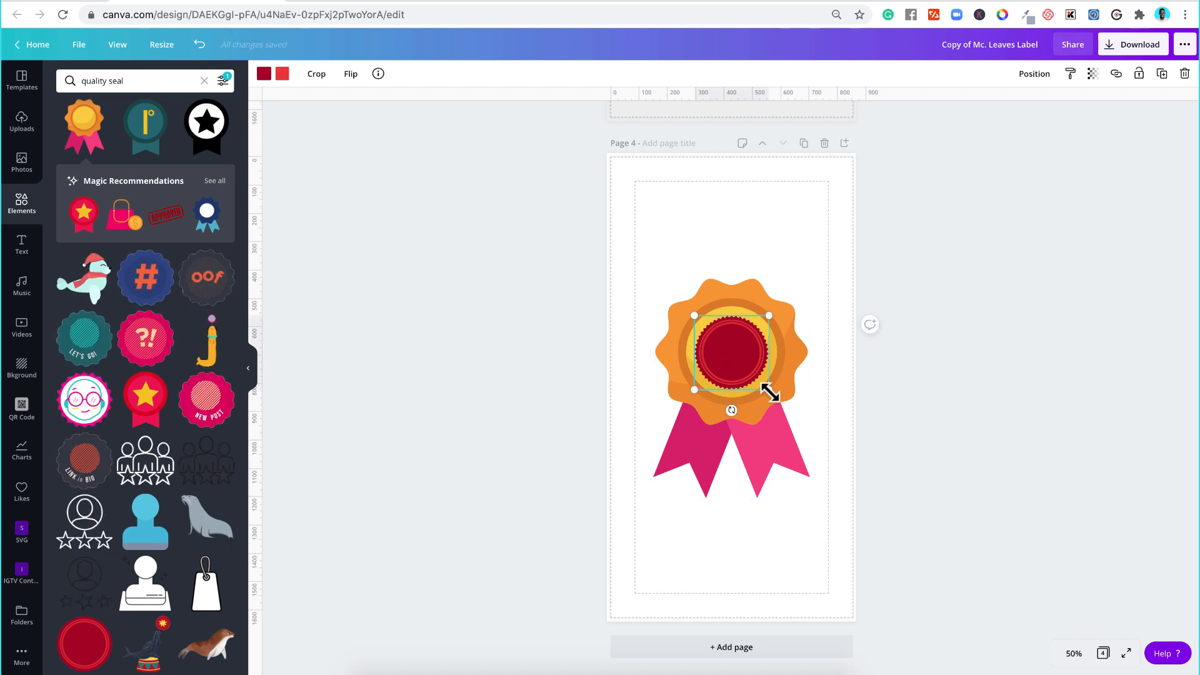
left_click_drag(769, 391, 783, 403)
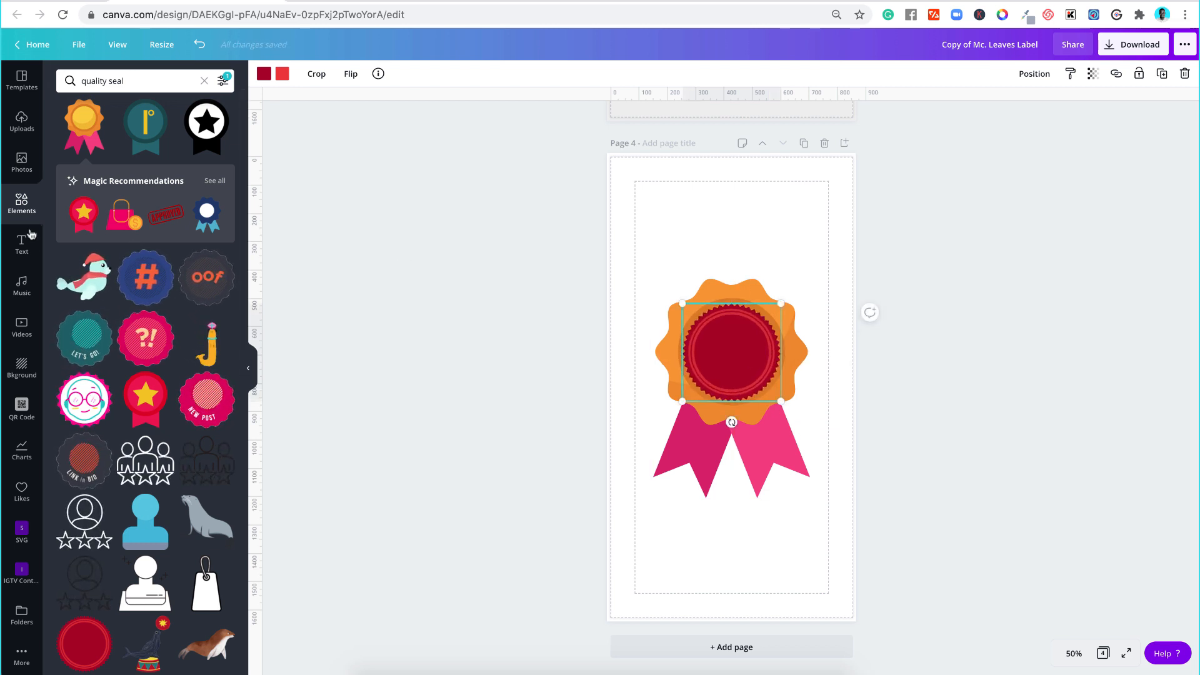
Step: Add a circle shape, fill it with the McGeorge palette's yellow and centre it over the rosette
left_click(204, 80)
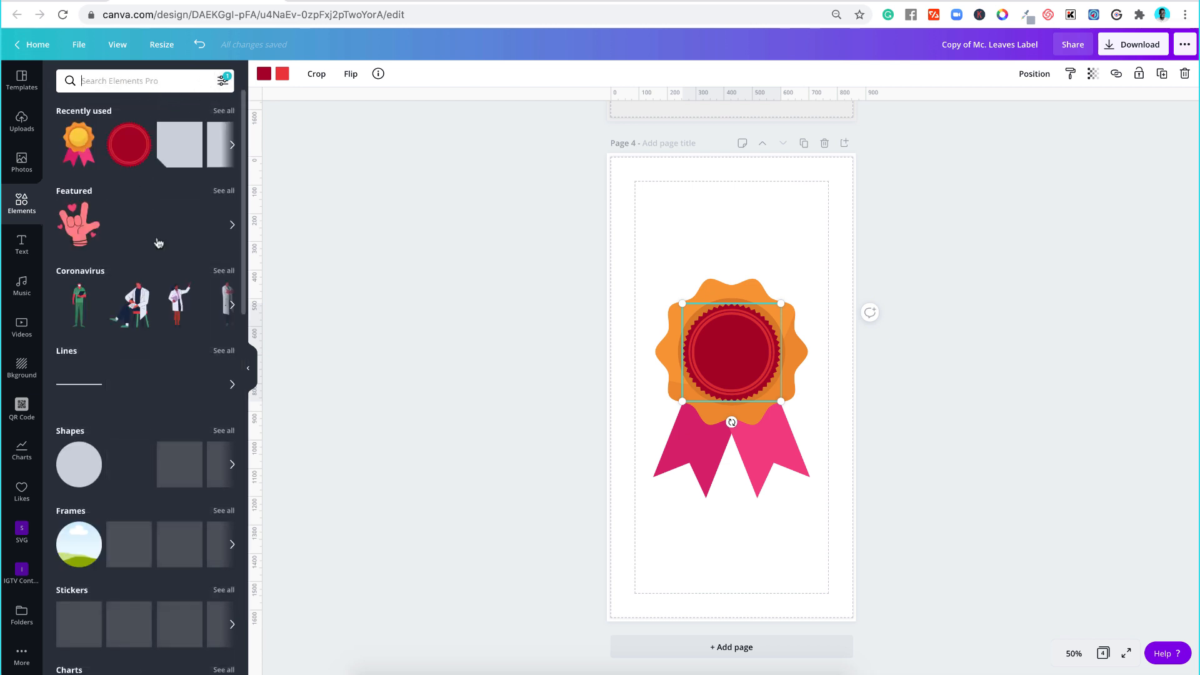
left_click(84, 463)
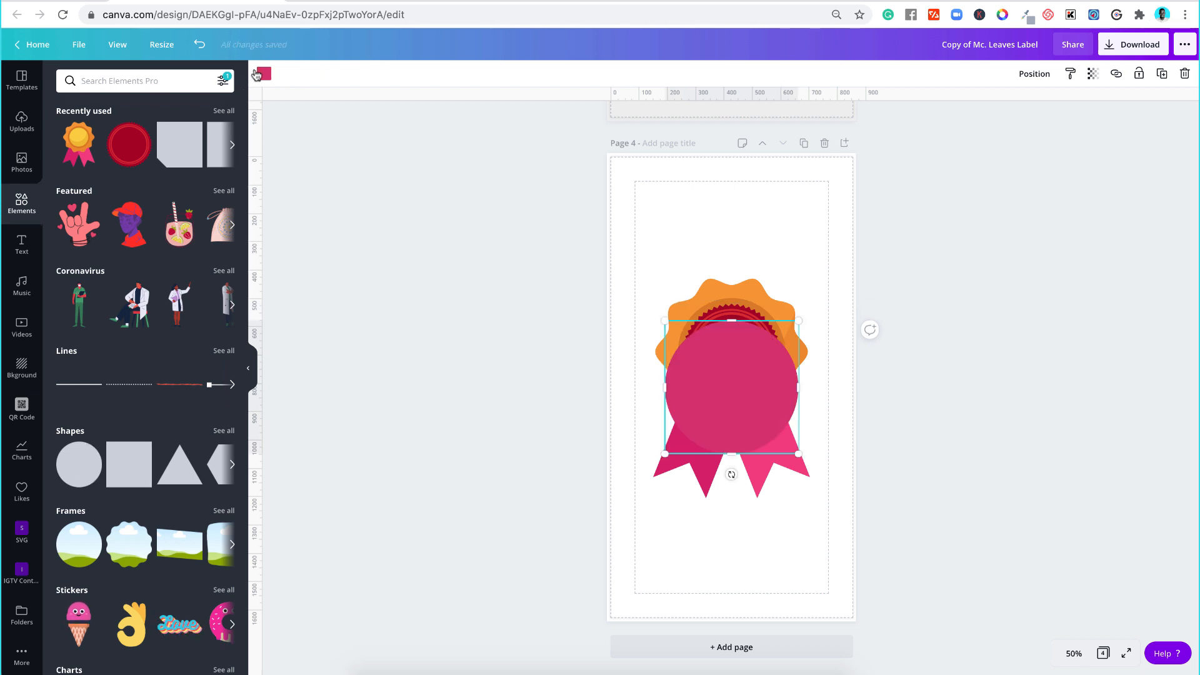
left_click(263, 74)
left_click(68, 309)
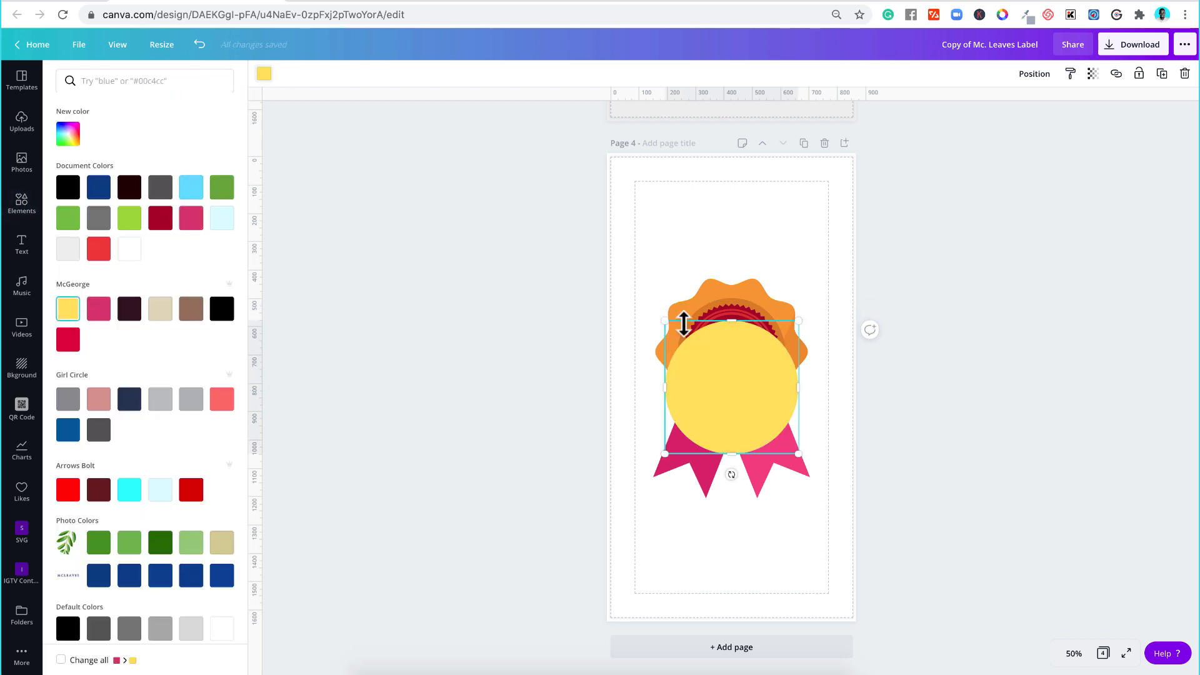
left_click_drag(737, 366, 738, 331)
Step: Send the yellow circle behind the dark red seal and shrink it to a thin ring around the seal
left_click(1033, 74)
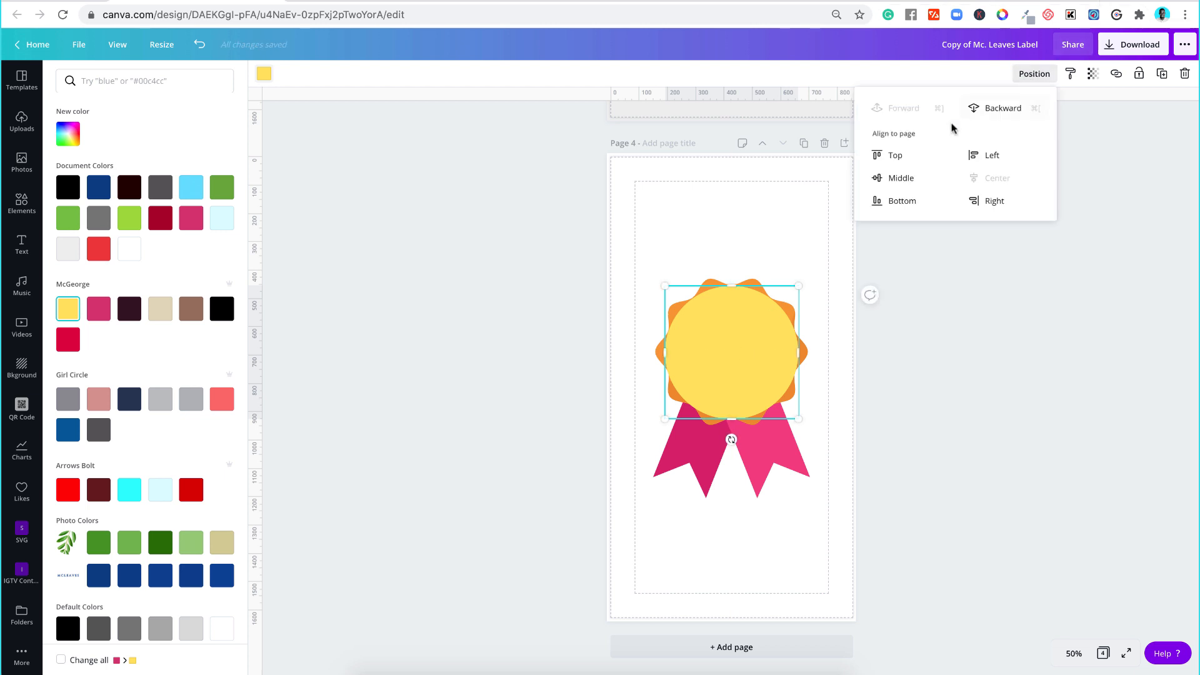
left_click(987, 118)
left_click(799, 289)
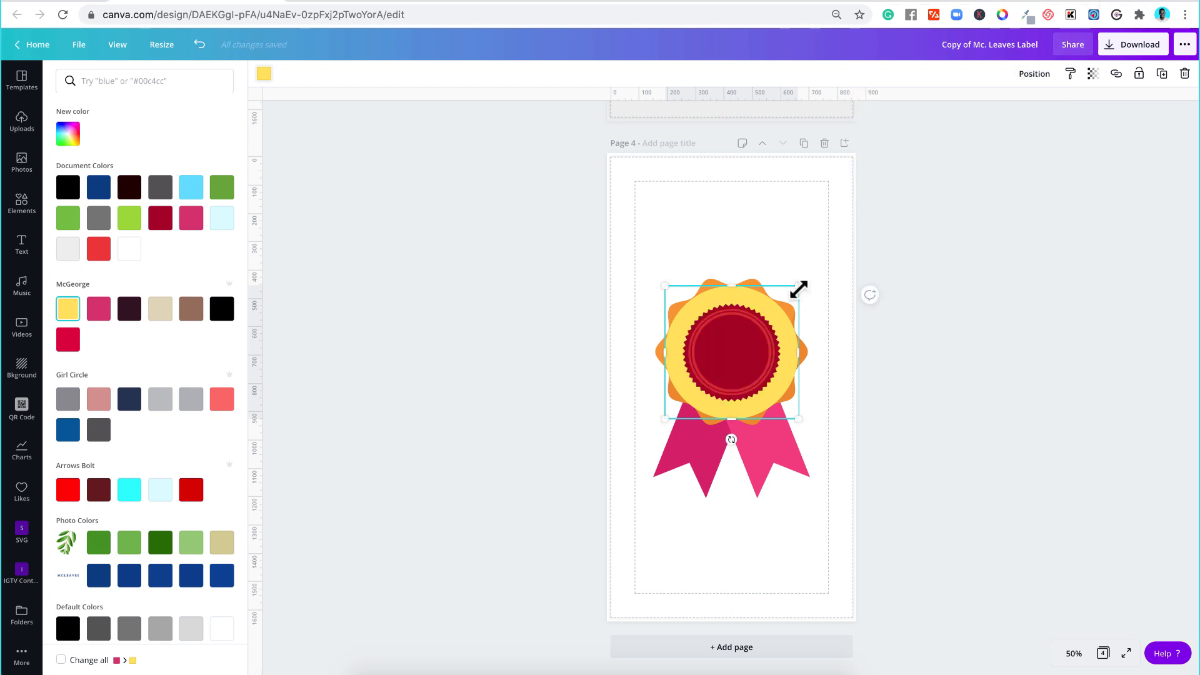
mouse_move(781, 314)
left_mouse_down()
mouse_move(772, 324)
mouse_move(789, 307)
left_mouse_up()
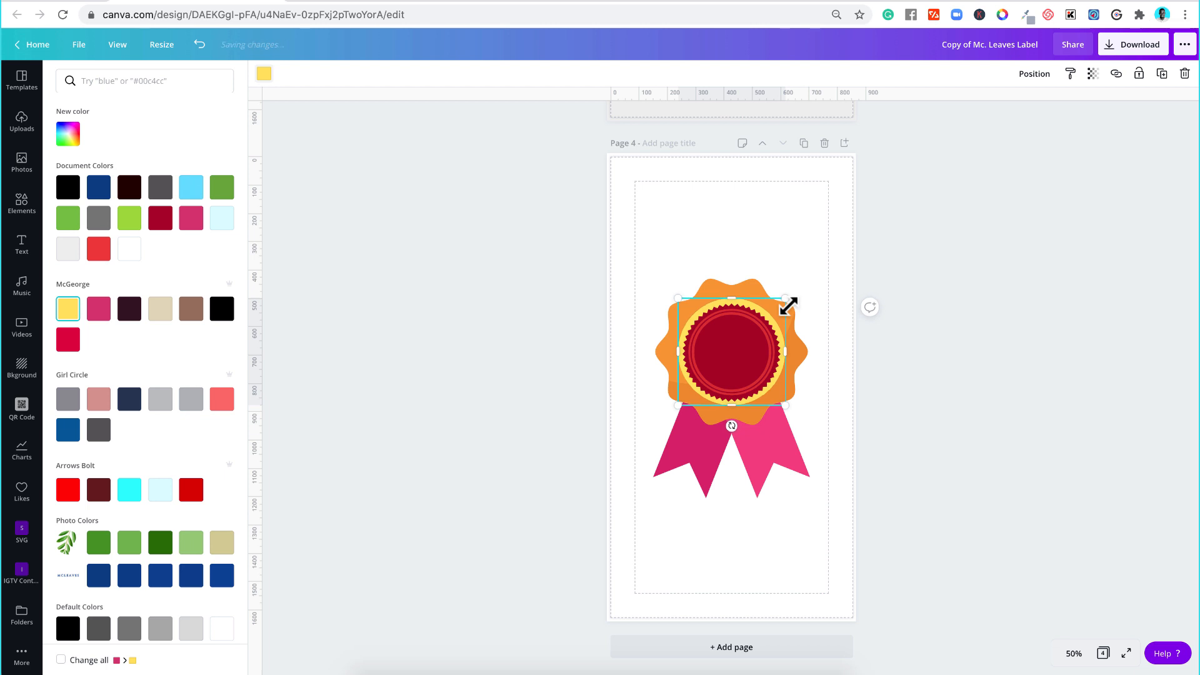
key("Escape")
left_click(735, 352)
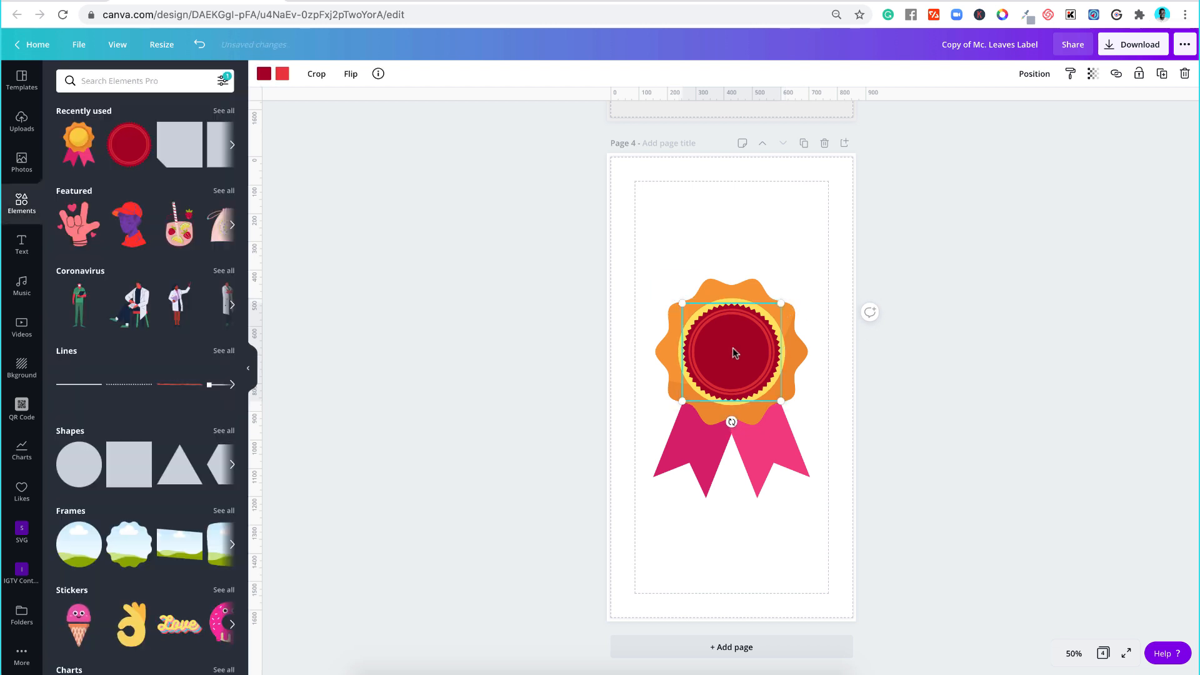
left_click(944, 338)
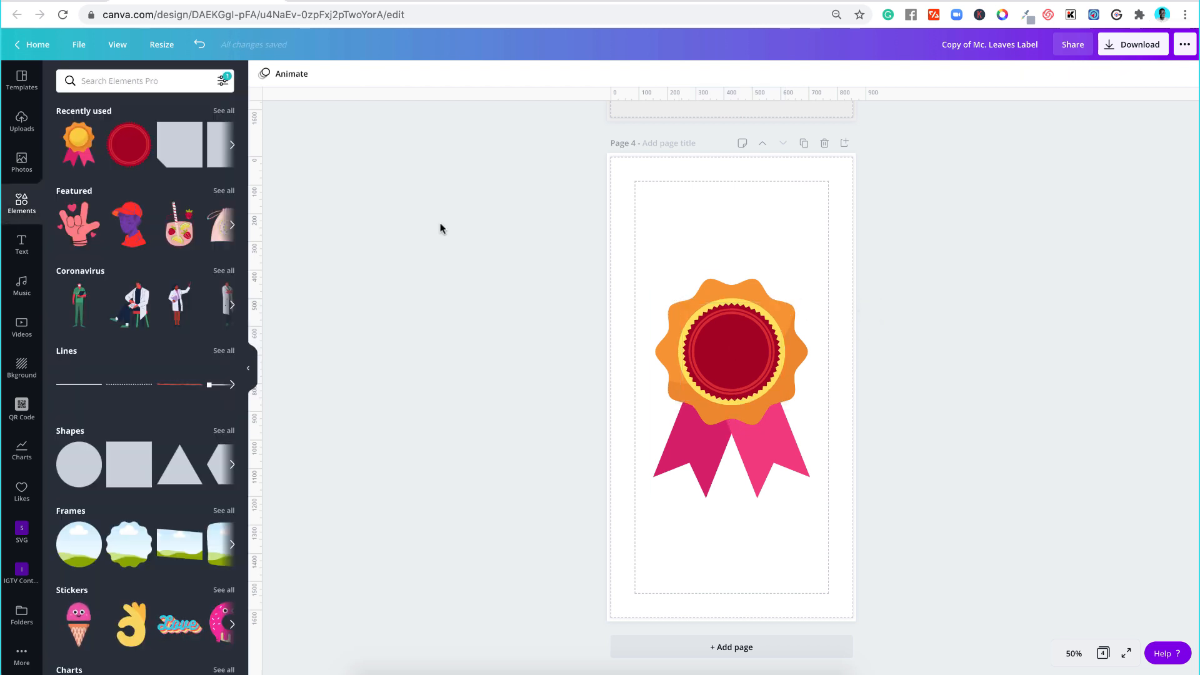
Step: Add an uppercase two-line heading reading AWARD NIGHT and place it in the middle of the red seal
left_click(22, 244)
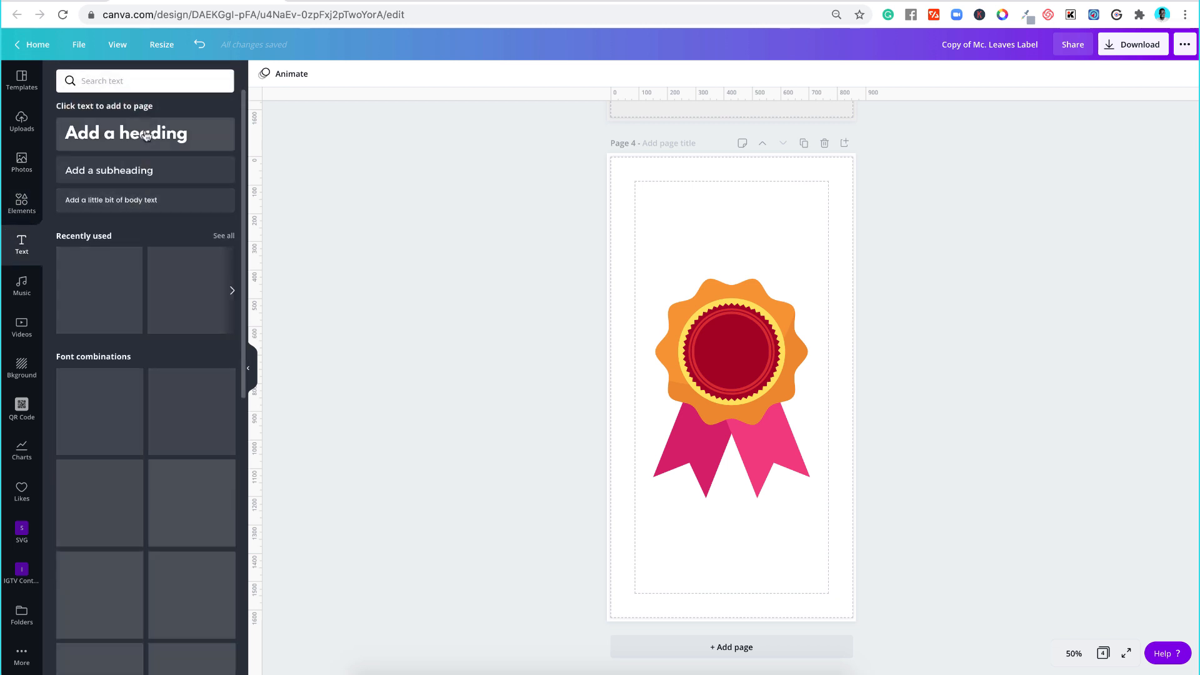
left_click(125, 132)
type("Award")
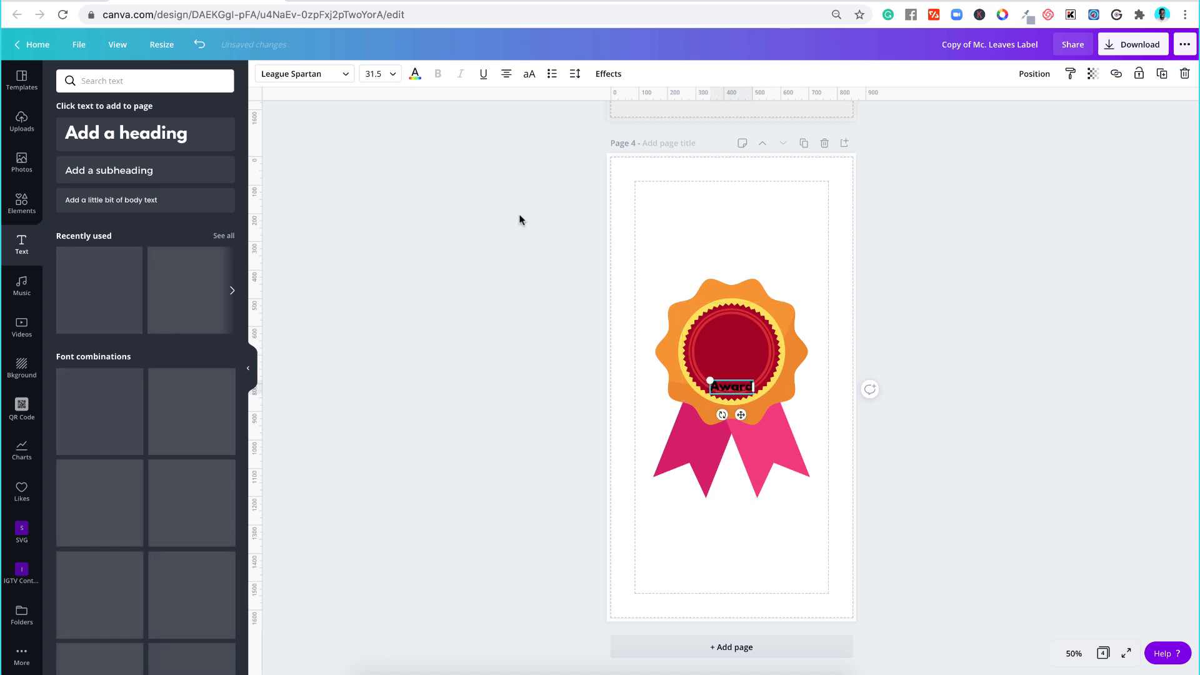
left_click(530, 74)
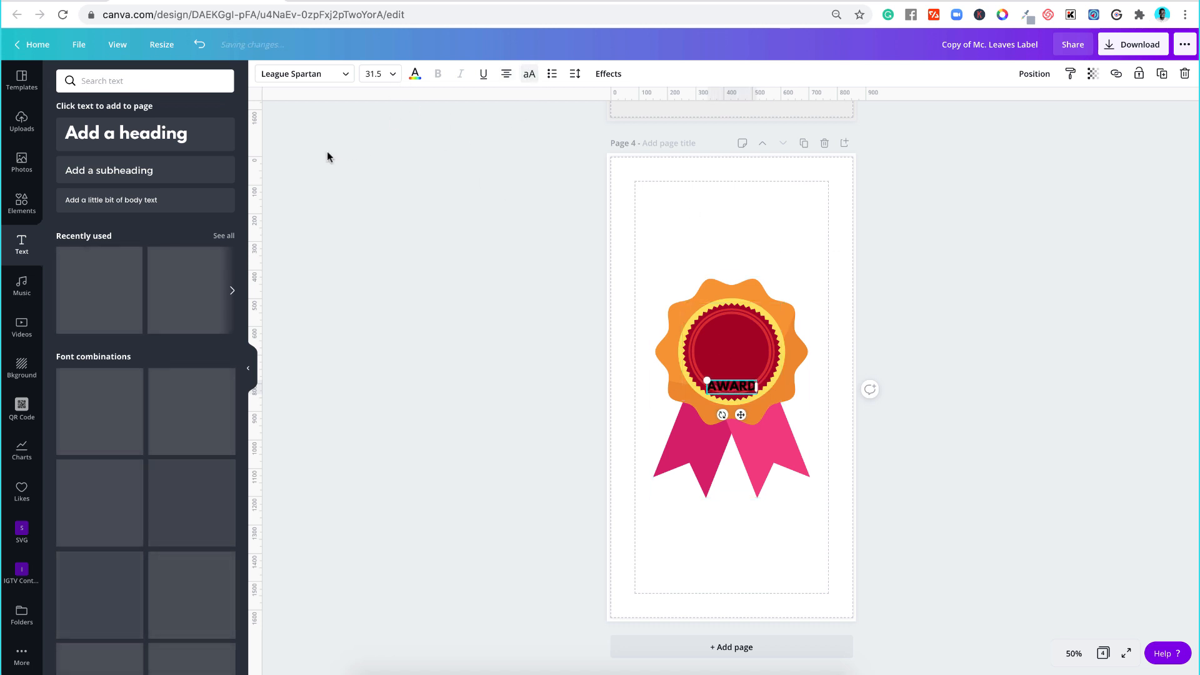
key("Return")
type("NIG")
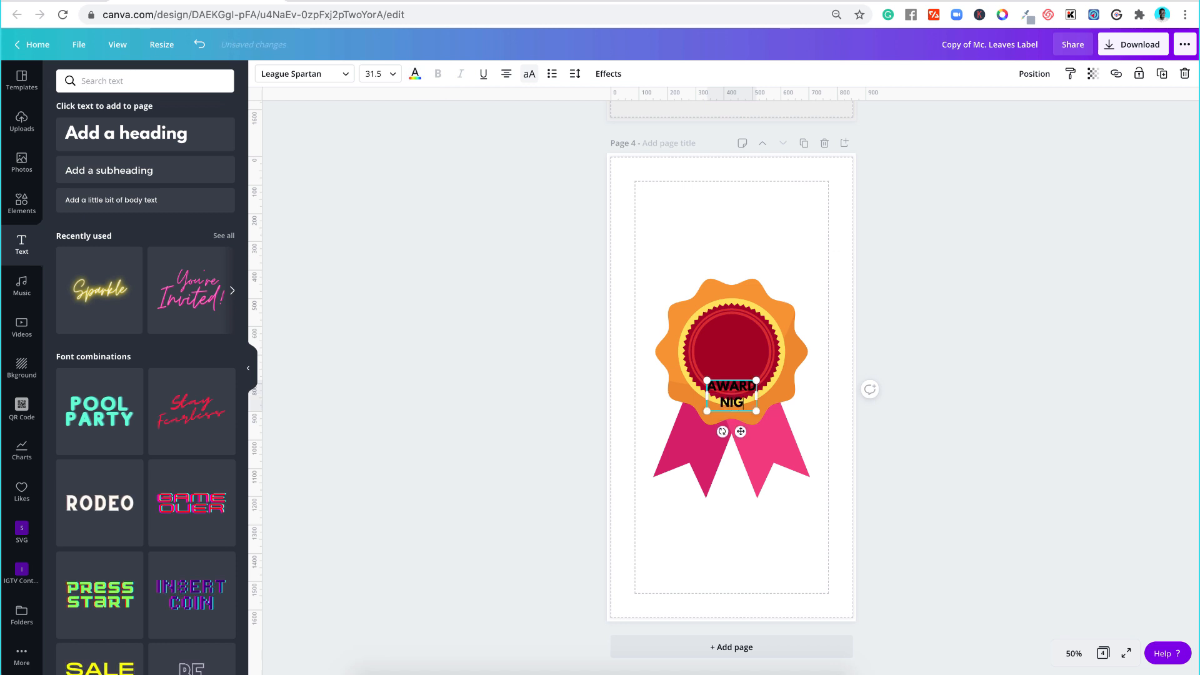
type("HT")
type("S")
key("BackSpace")
left_click_drag(744, 418, 744, 374)
Step: Try yellow and white on the AWARD NIGHT text, and keep the yellow from the document colors
left_click(415, 74)
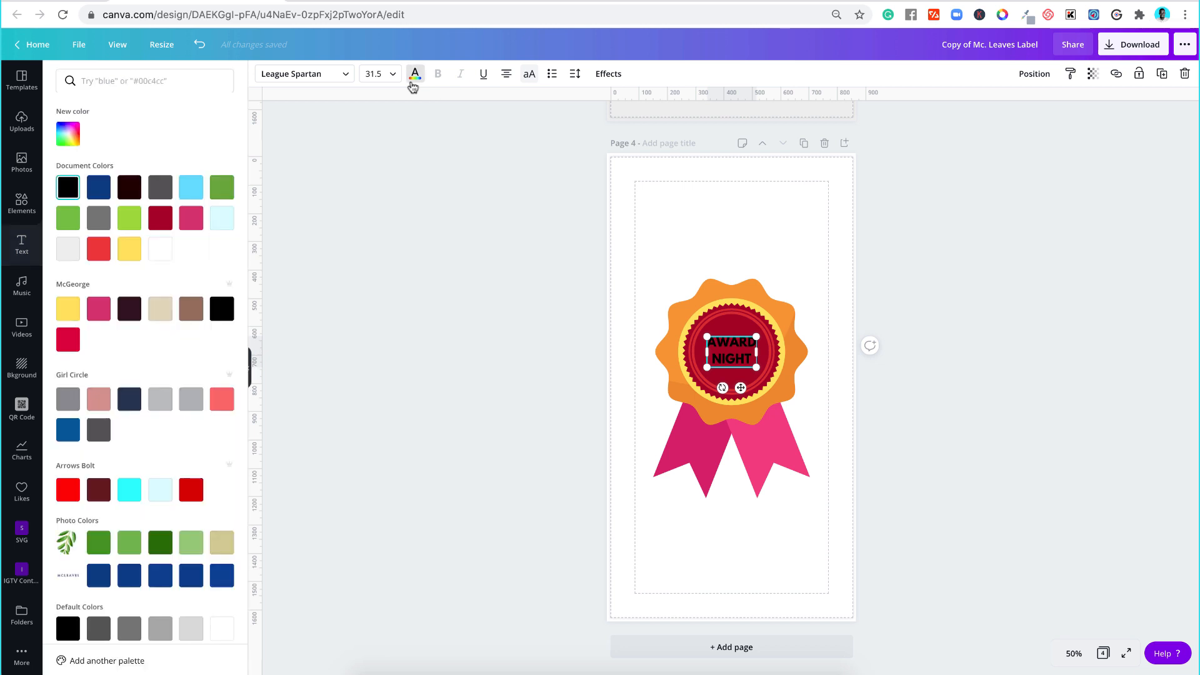
left_click(130, 250)
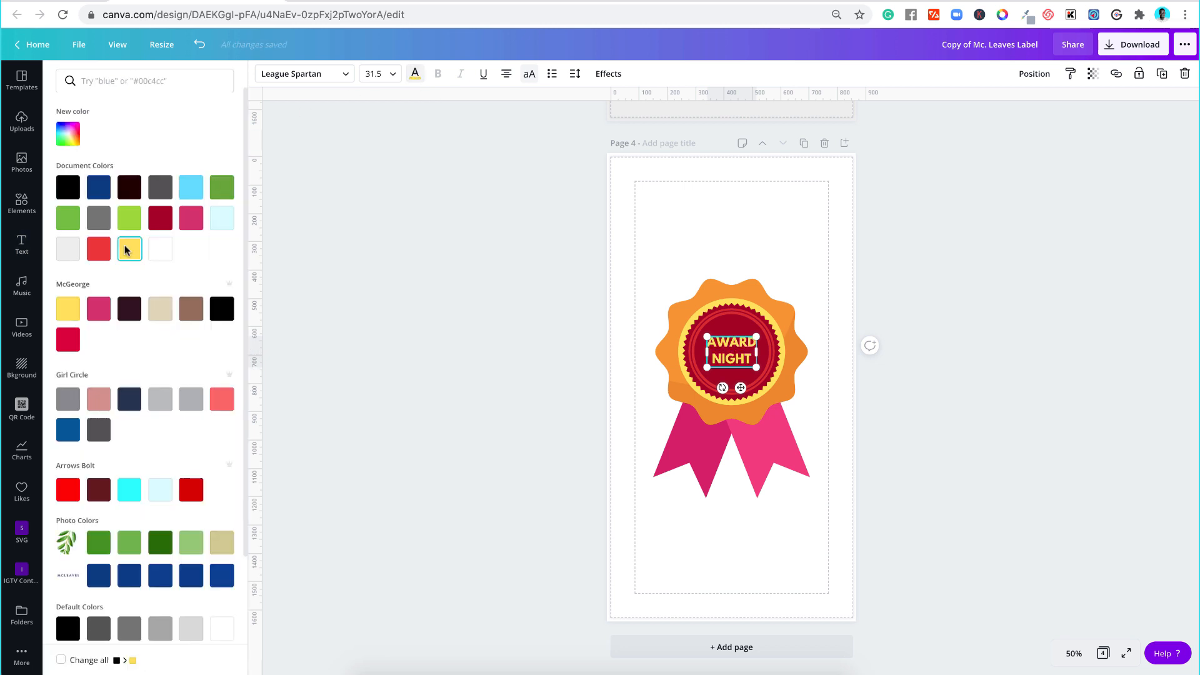
left_click(161, 253)
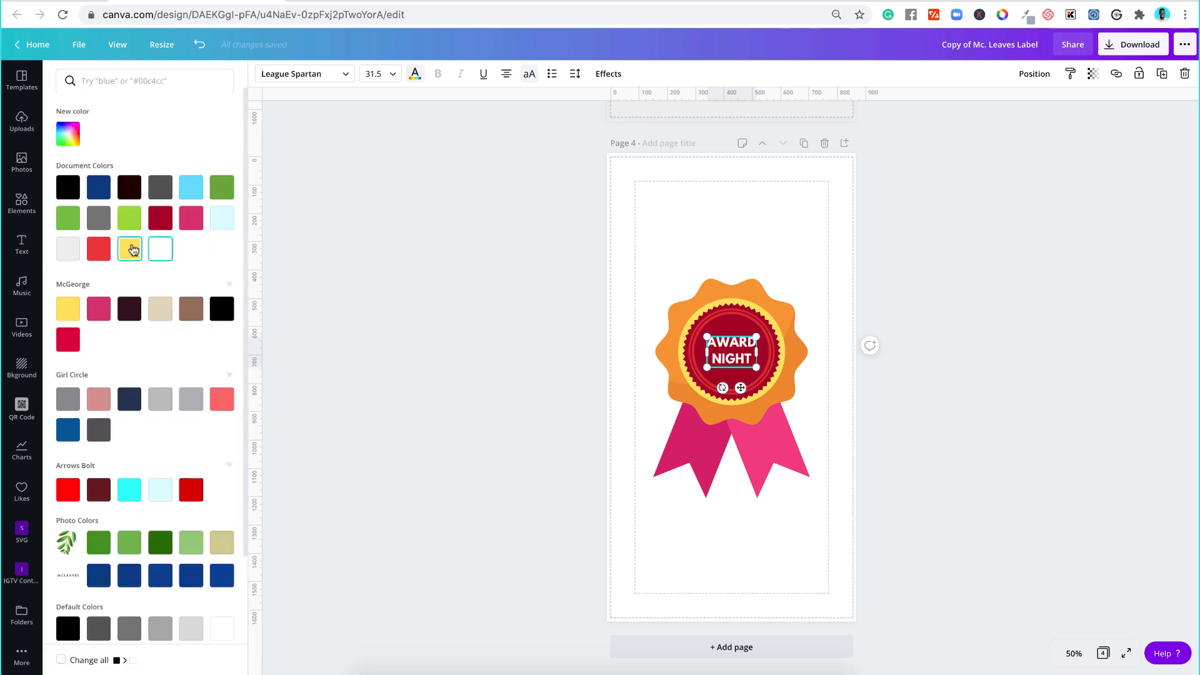
left_click(130, 249)
left_click(392, 337)
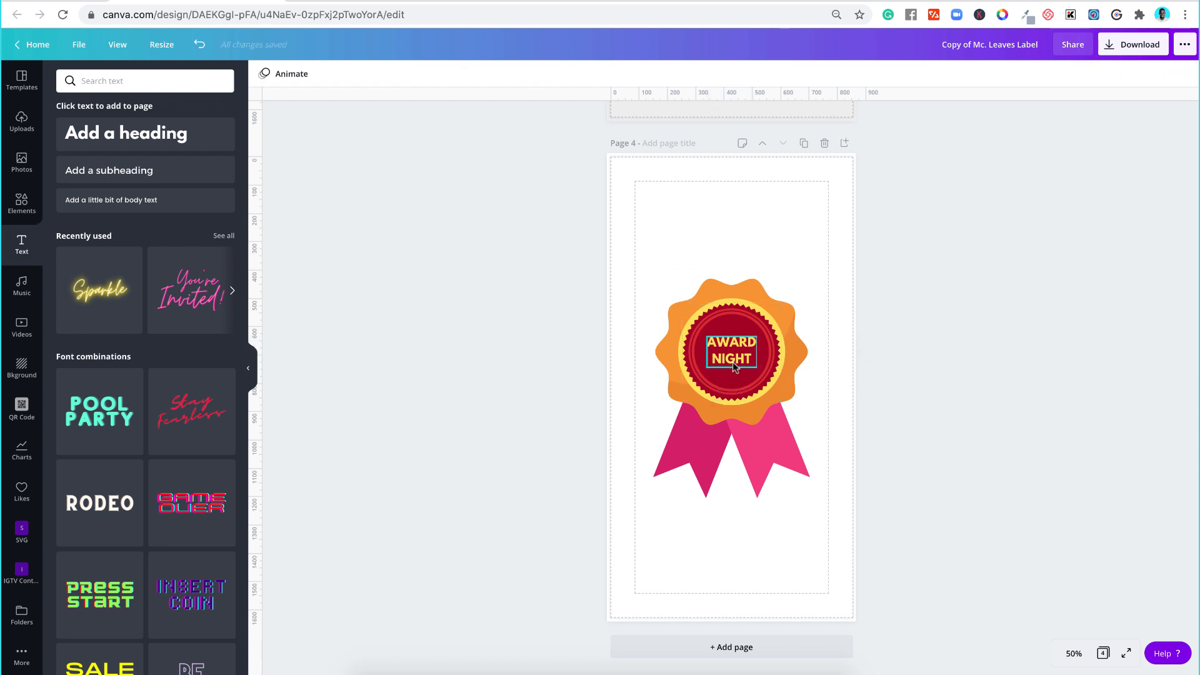
left_click(733, 362)
left_click(968, 383)
Step: Group all the award badge's parts, transfer the group from page 4 to page 1 and shrink it over the left avocado half
left_click_drag(613, 272, 924, 542)
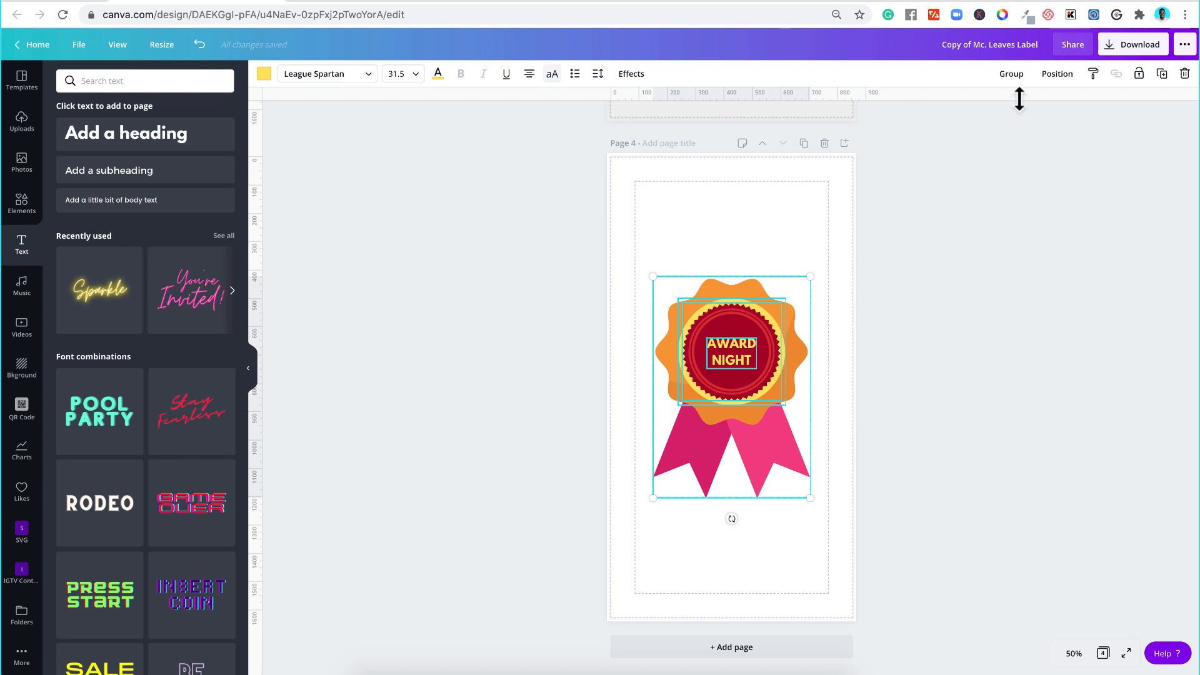
left_click(1013, 75)
key("Delete")
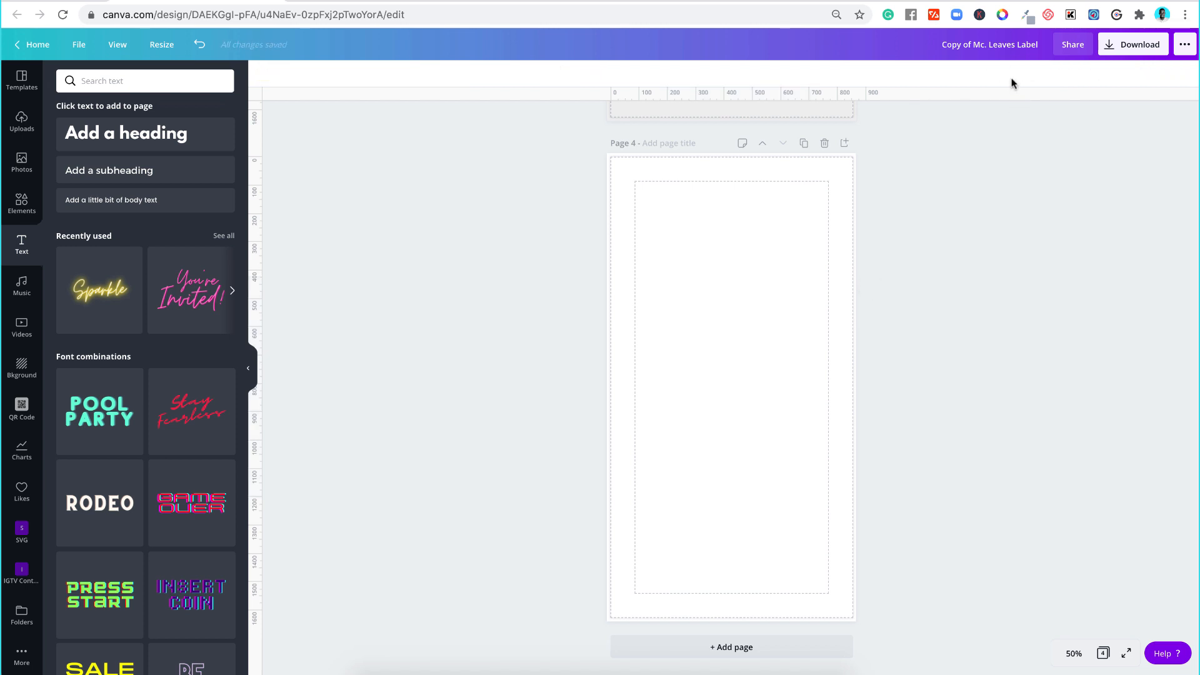
scroll(672, 362, "up", 20)
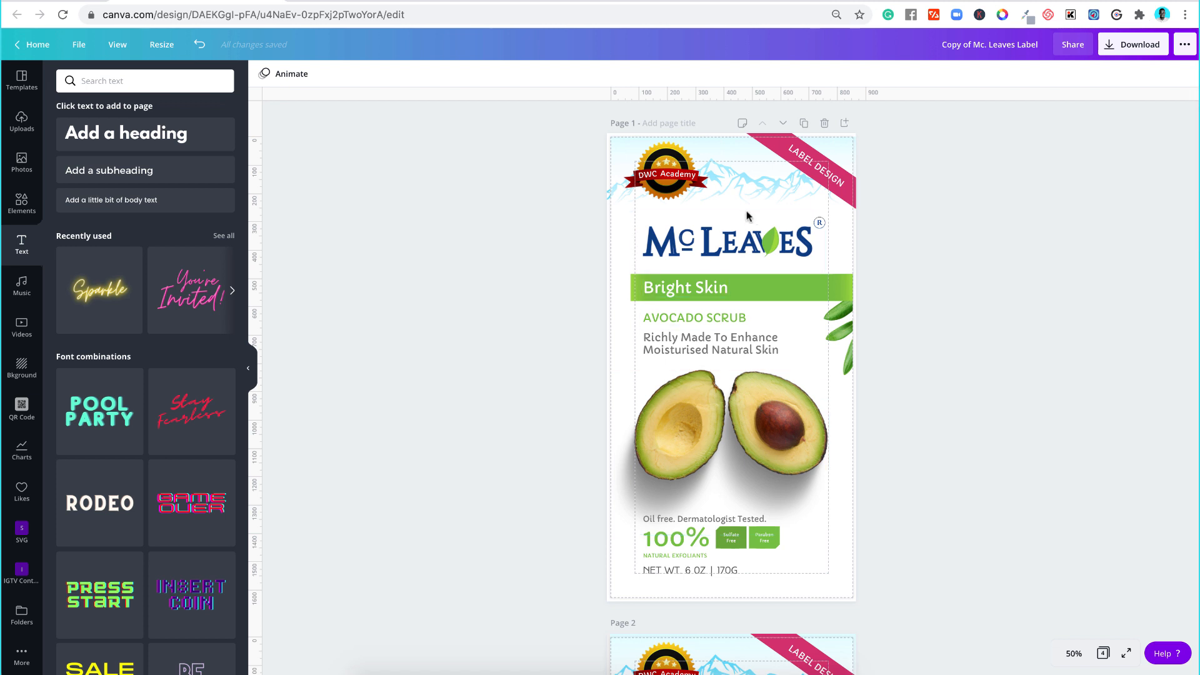
key("ctrl+v")
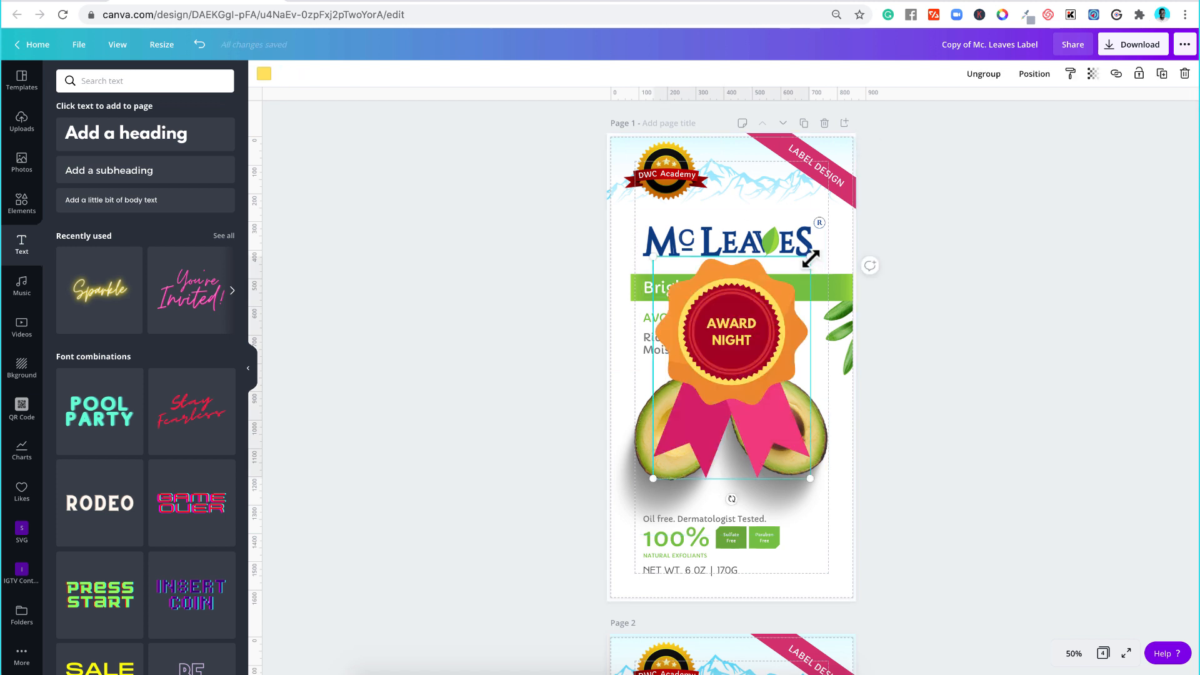
left_click_drag(810, 278, 712, 397)
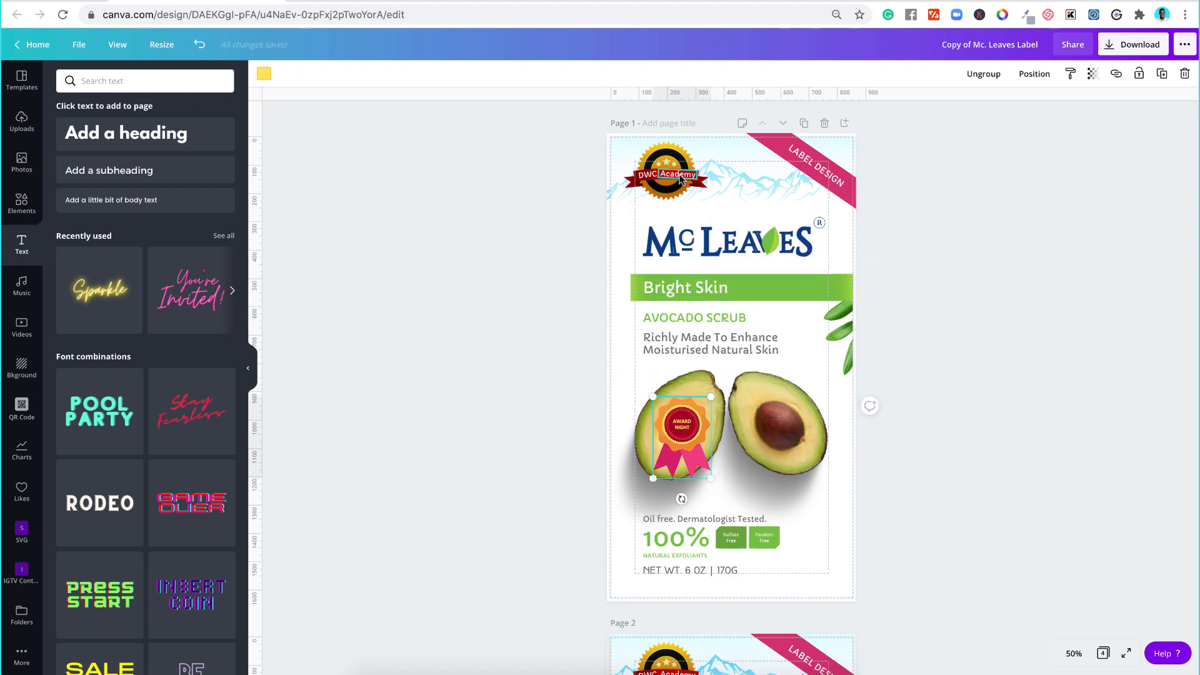
Step: Delete the DWC Academy seal with its texts from page 1, and put the award badge, reduced further, in its place above the McLeaves logo
left_click(659, 175)
left_click_drag(660, 175, 646, 174)
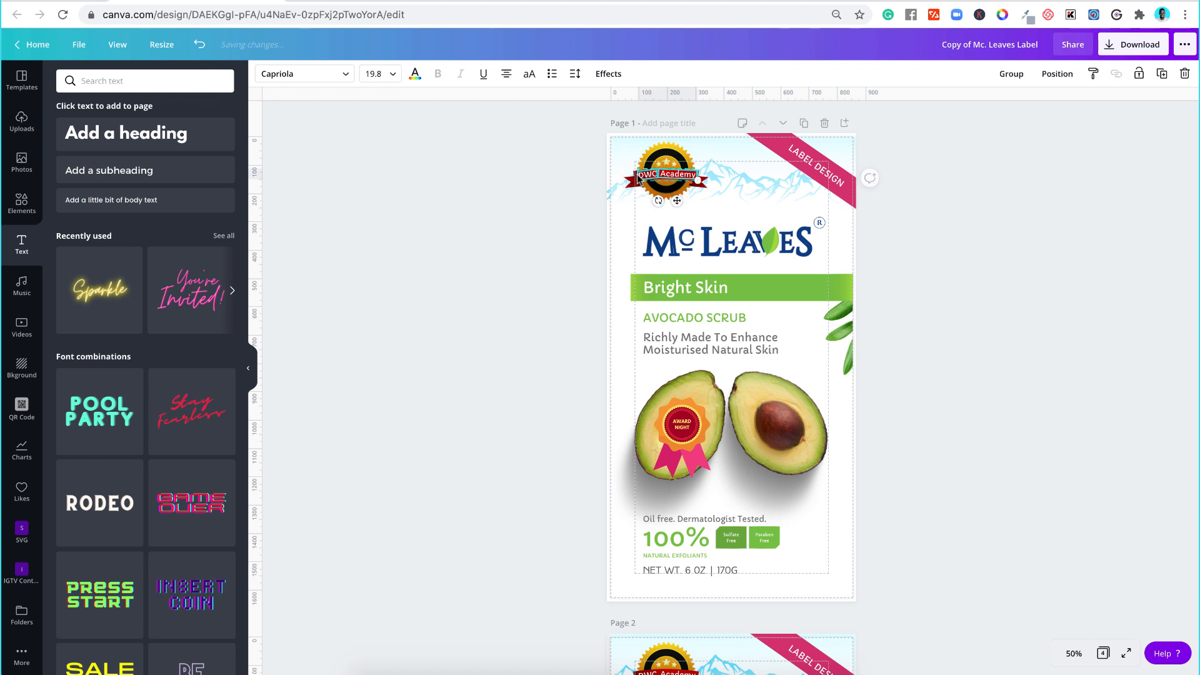
key("Delete")
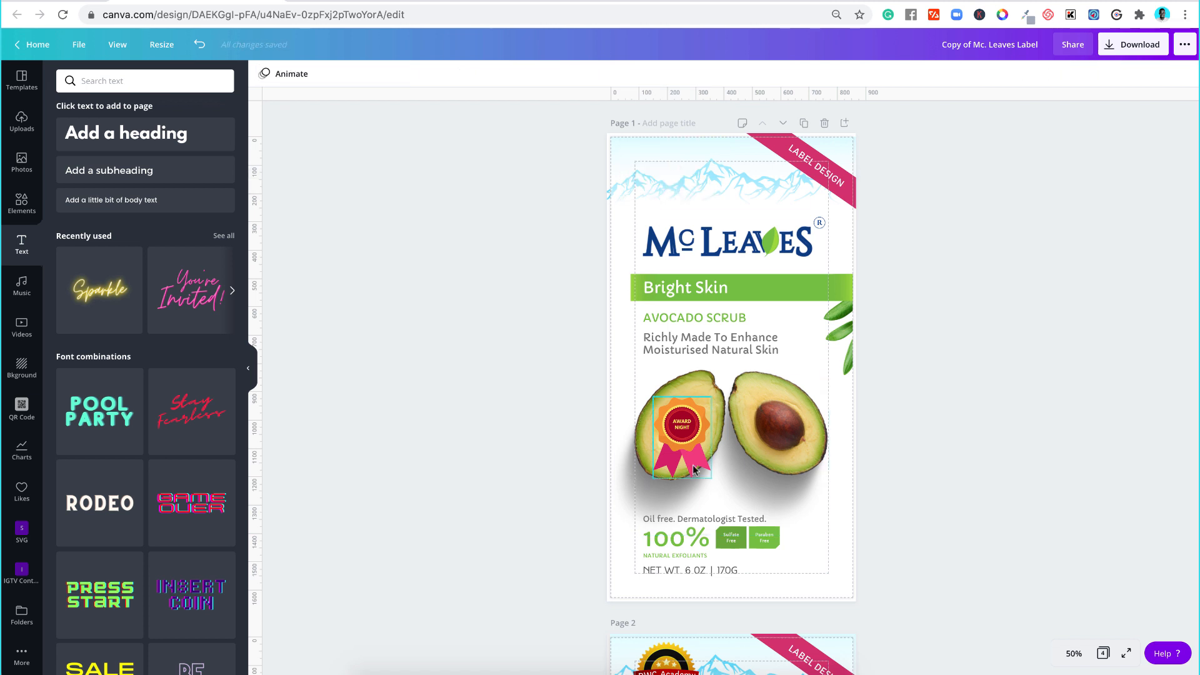
left_click_drag(697, 451, 652, 186)
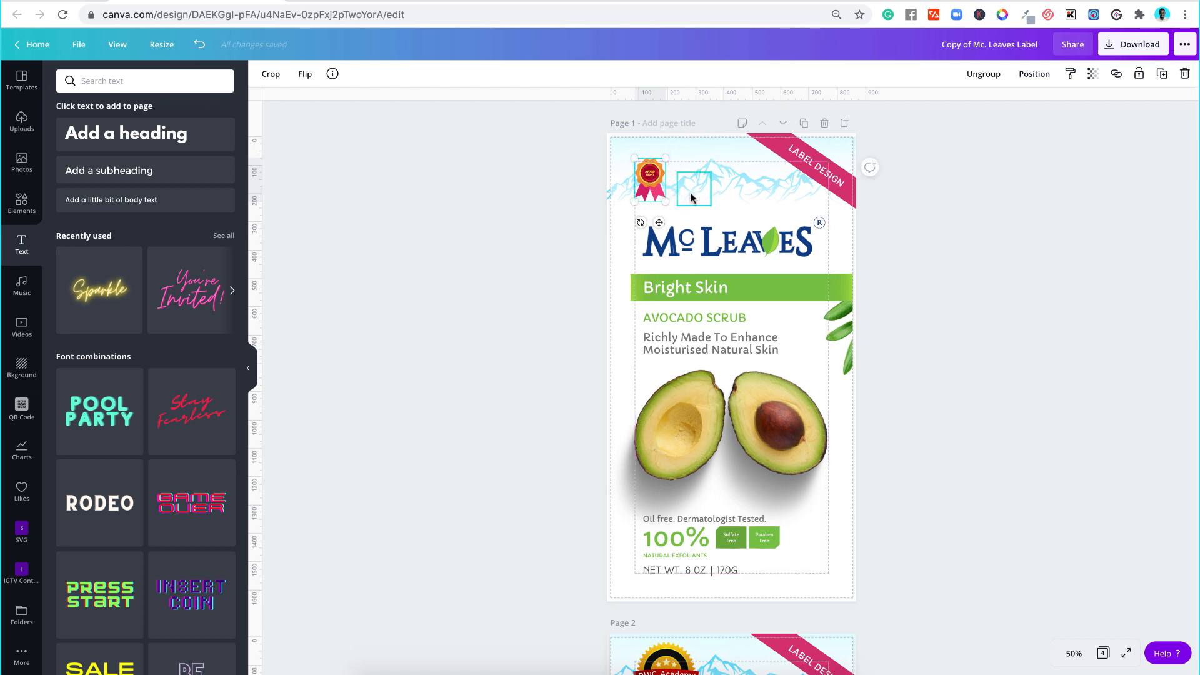
left_click(988, 194)
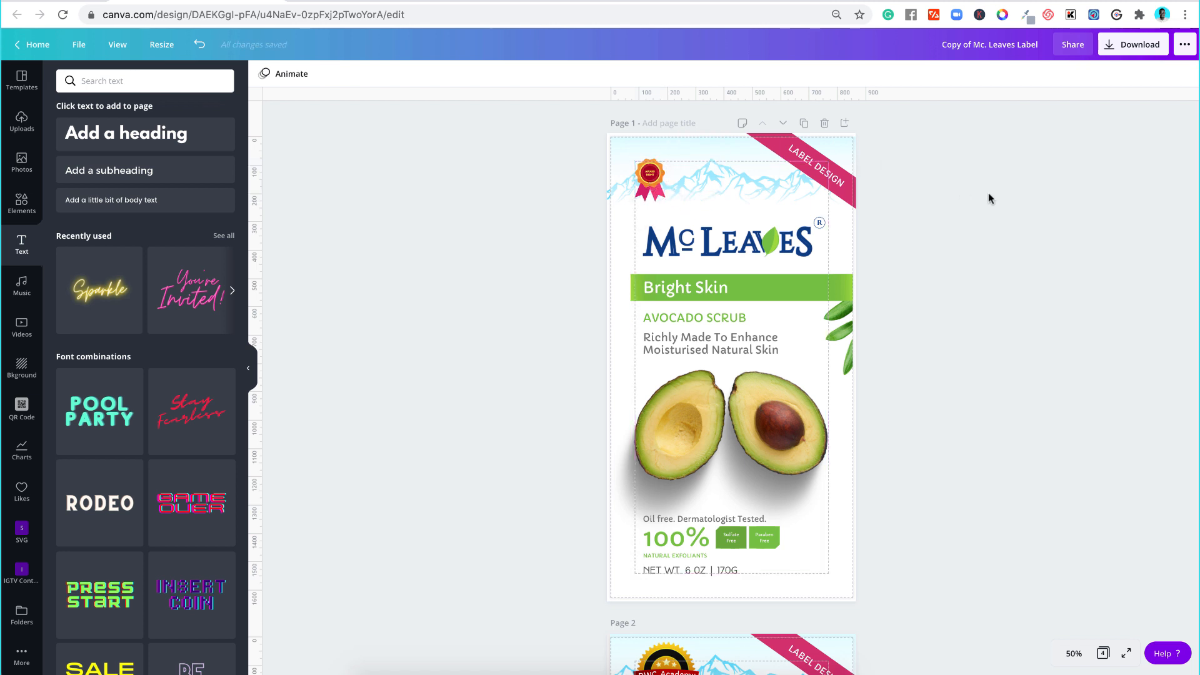